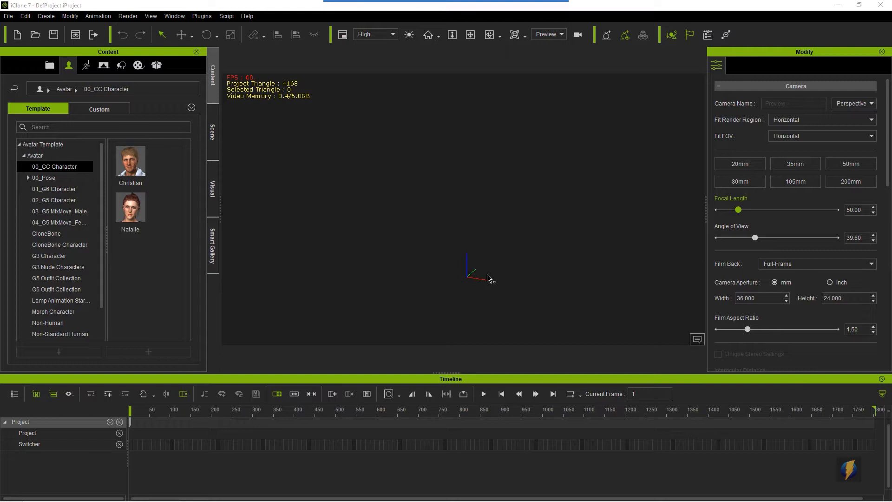
- Add the Christian character from the 00_CC Character avatar templates to the empty scene
left_click(122, 65)
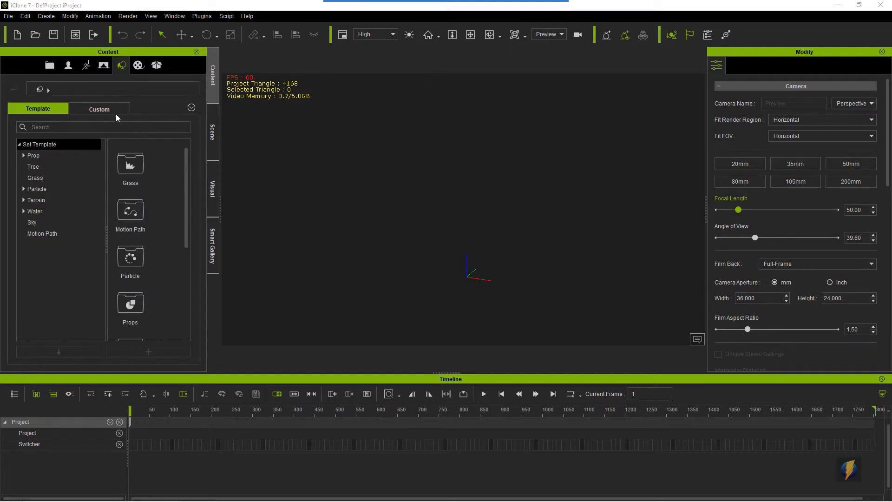
left_click(69, 66)
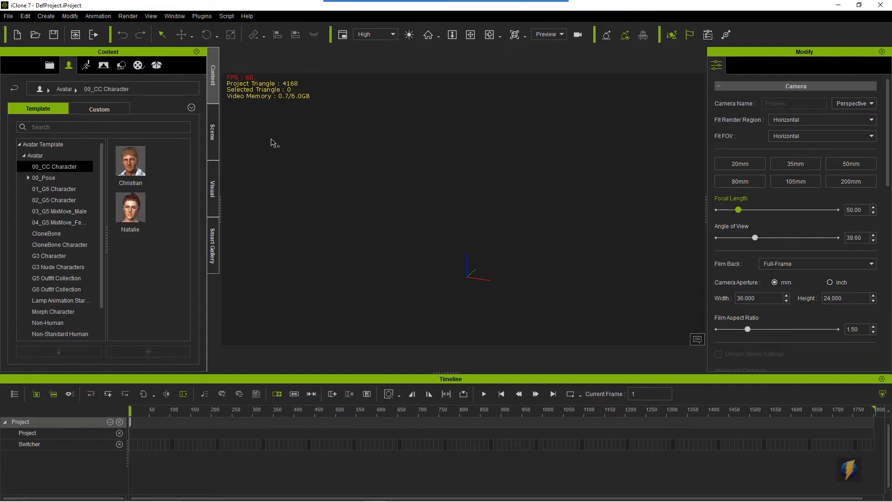
double_click(135, 168)
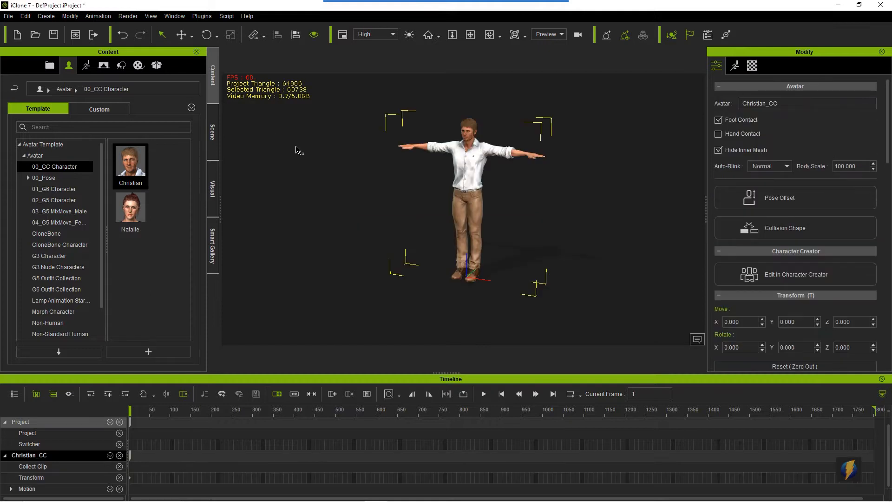
- Place the Explosion particle from the Particle set templates on the ground beside the avatar, at about X -116, Y -21
left_click(478, 18)
left_click_drag(132, 272, 127, 141)
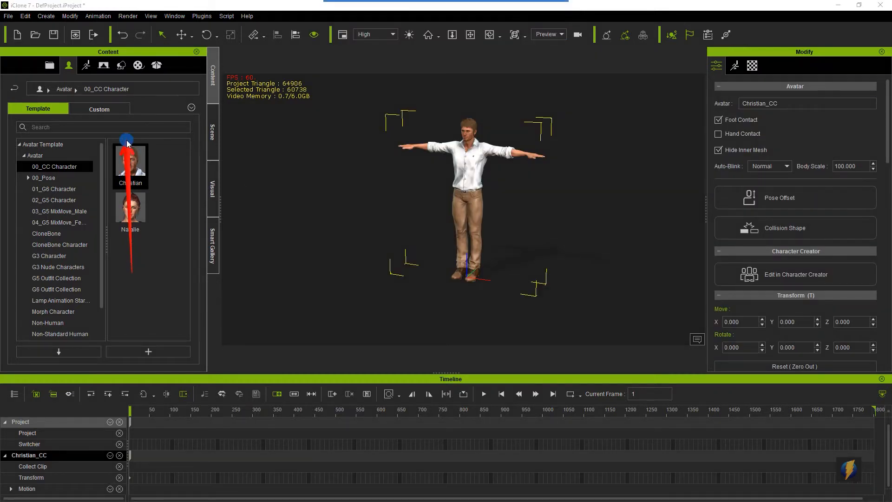
left_click(121, 65)
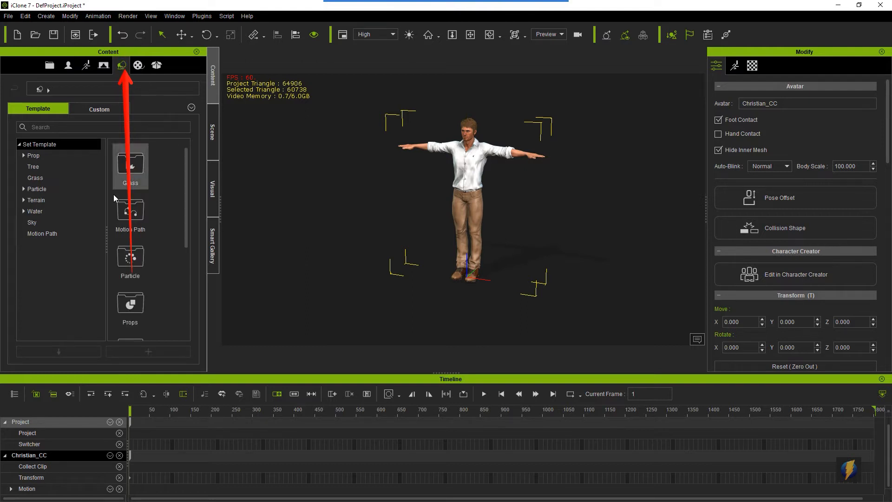
left_click(38, 190)
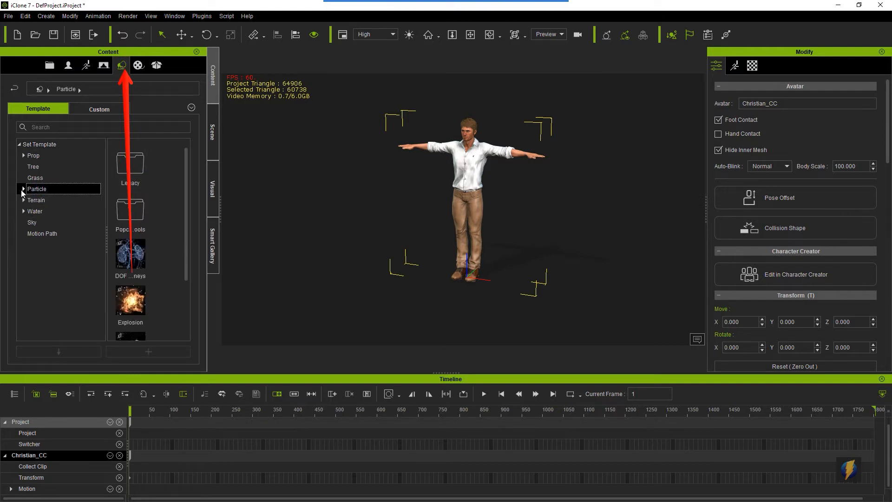
left_click(22, 189)
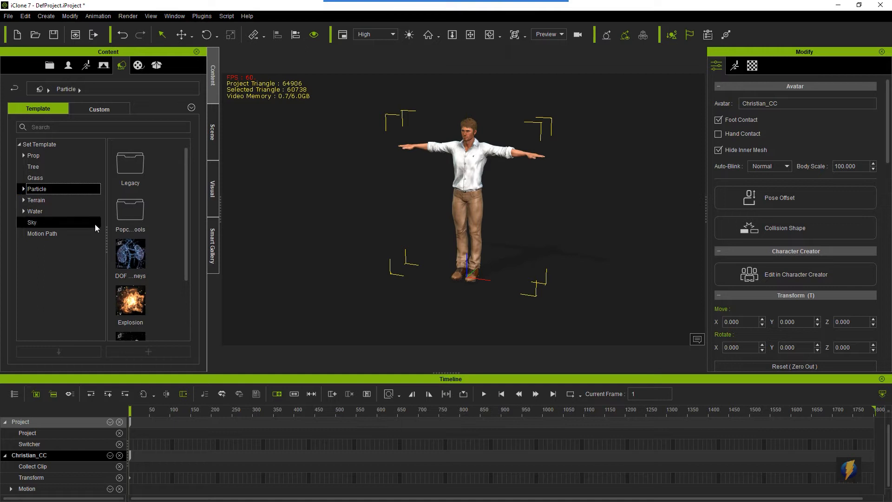
left_click_drag(405, 263, 451, 245)
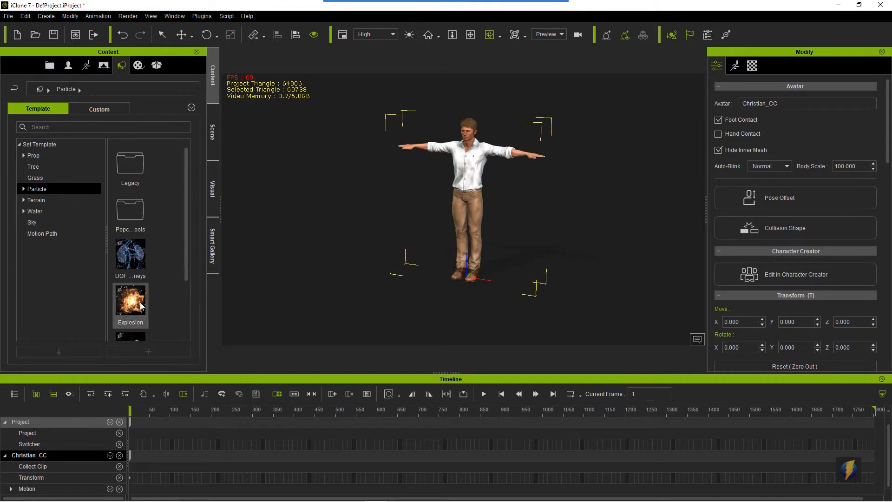
left_click_drag(133, 305, 373, 272)
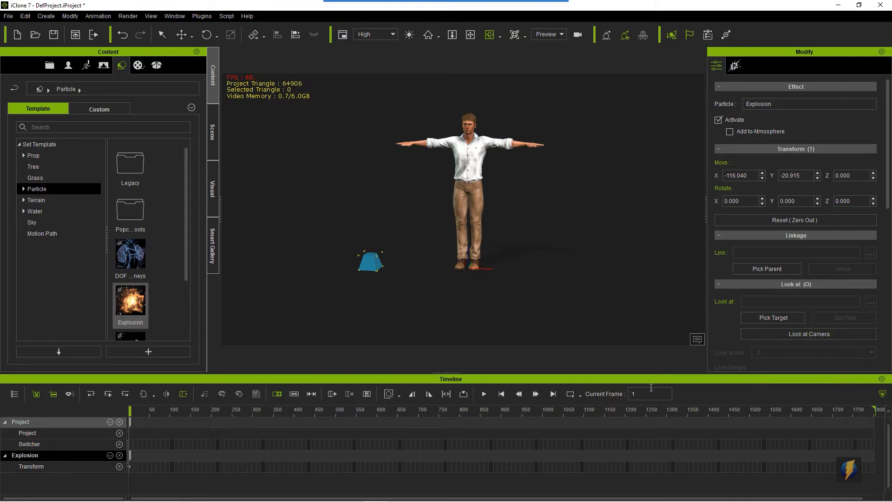
- Play the animation to preview the explosion, return to the first frame and glance through the other particle templates
left_click(484, 394)
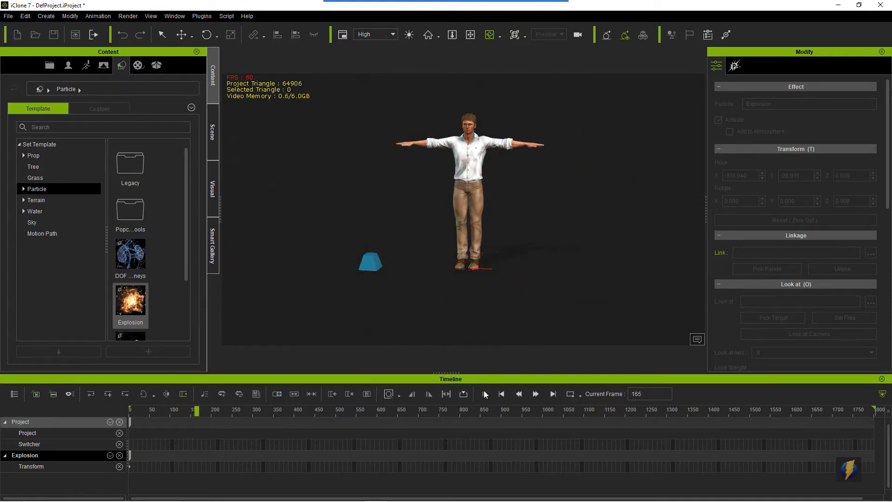
left_click(484, 394)
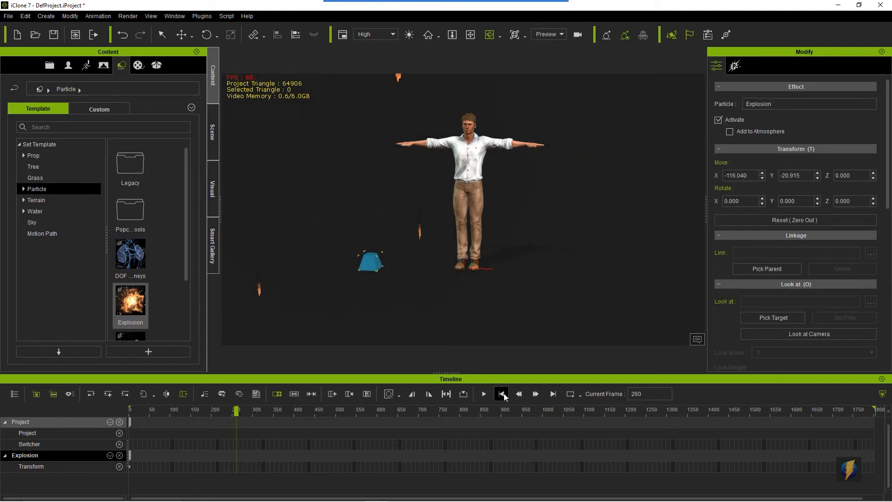
left_click(482, 395)
left_click(482, 396)
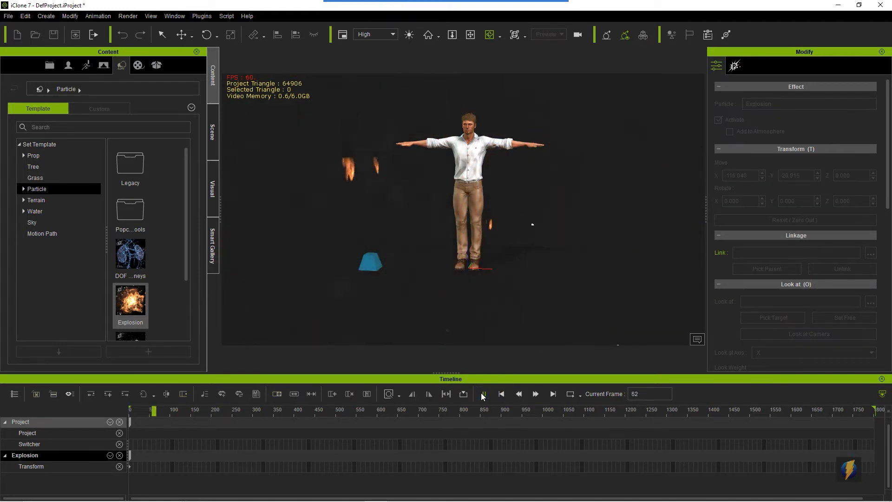
left_click(503, 397)
scroll(143, 287, "down", 2)
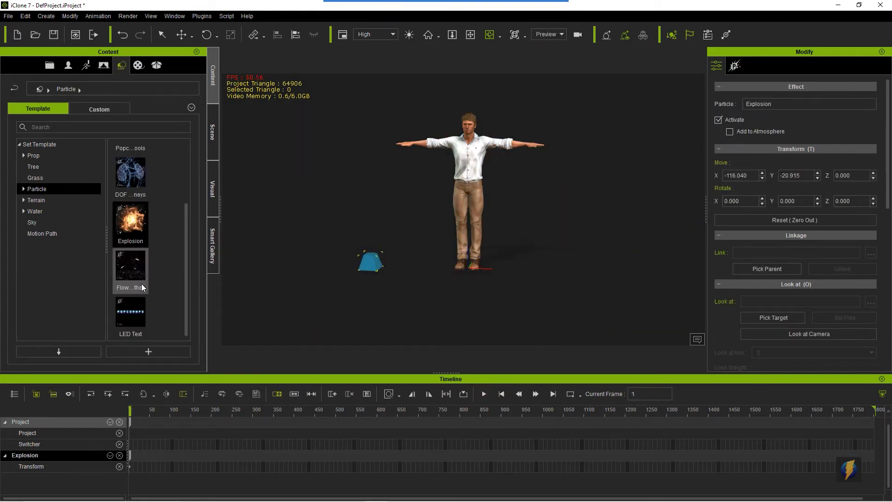
scroll(156, 284, "up", 2)
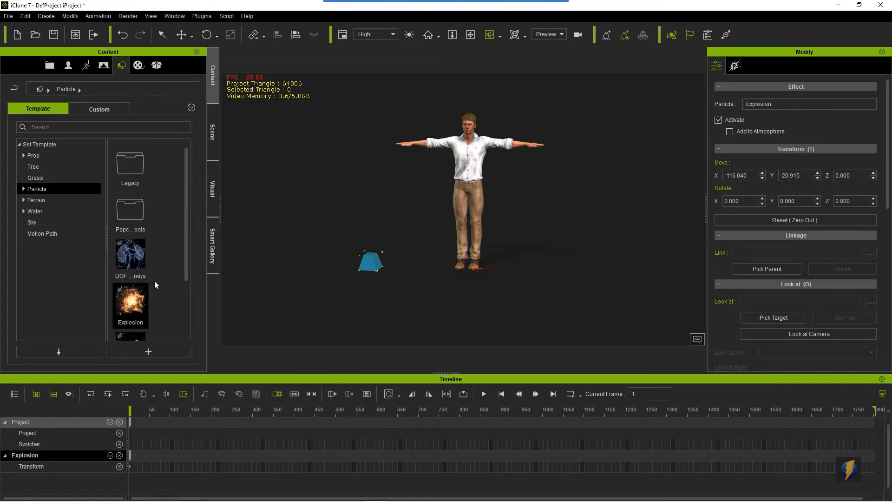
- Delete the Explosion particle from the scene
left_click(215, 139)
left_click(42, 160)
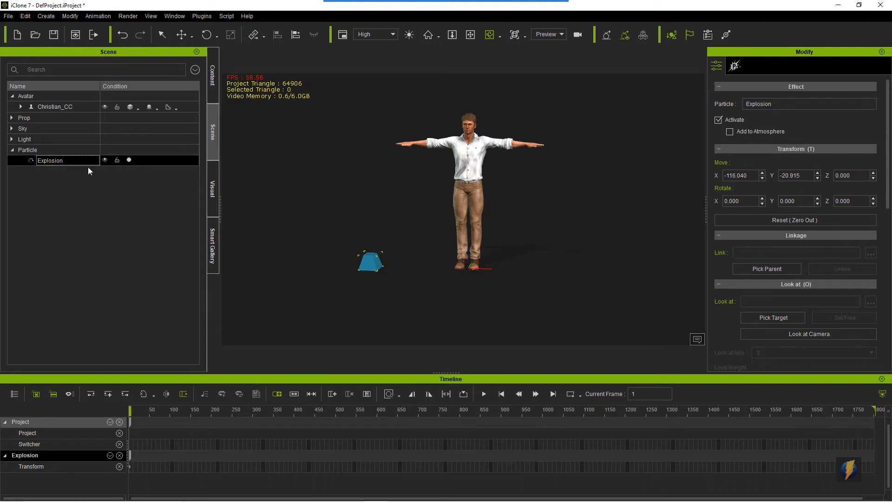
key("Delete")
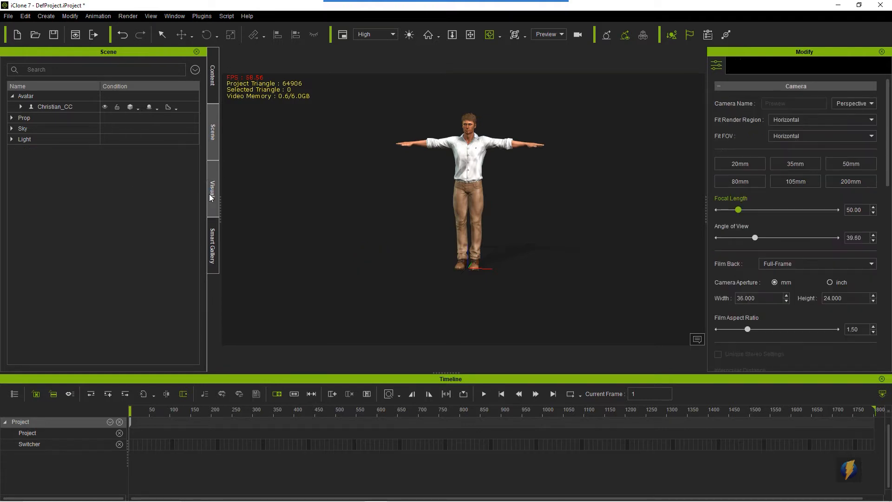
- Look through the Atmosphere and Environment effects in the Legacy particle library
left_click(210, 85)
left_click(23, 188)
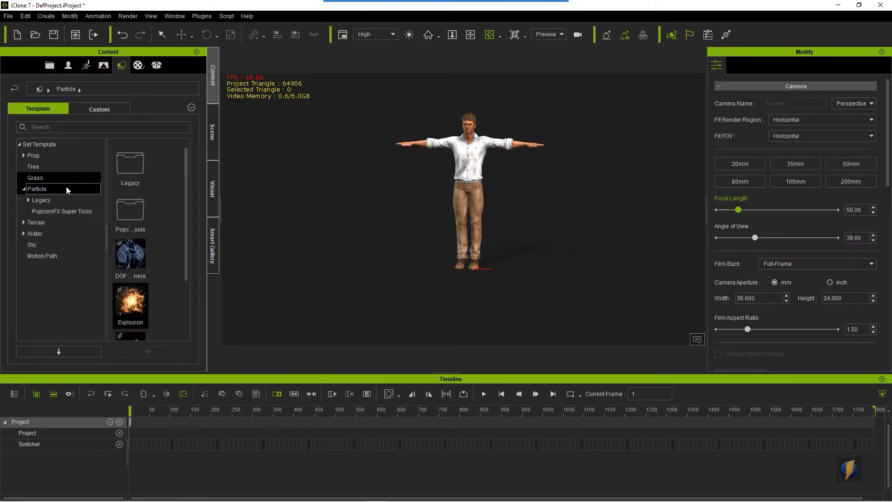
left_click(40, 201)
left_click(31, 201)
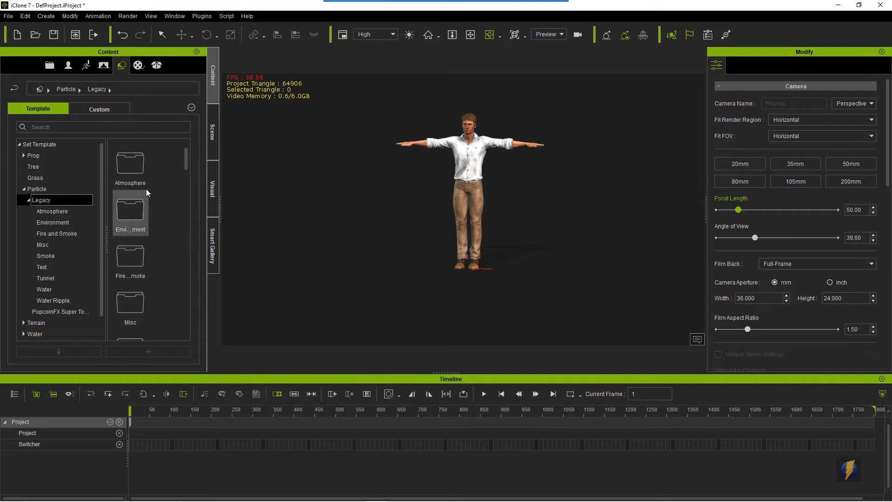
double_click(130, 164)
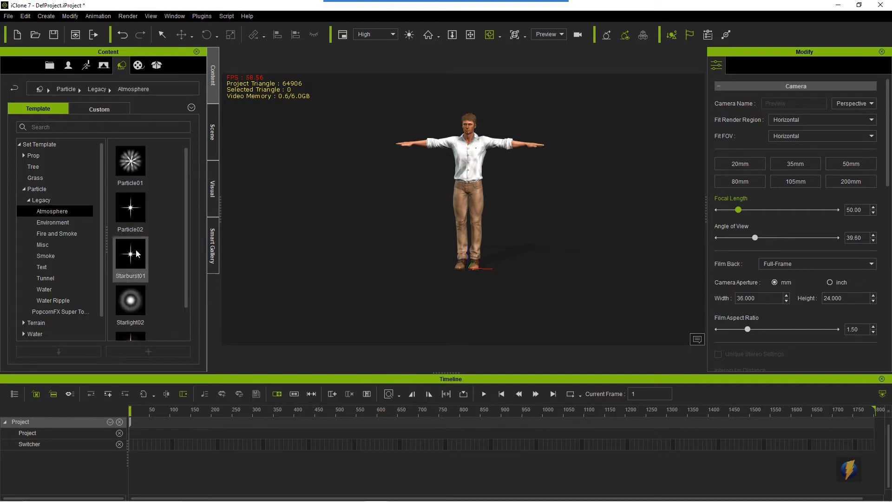
scroll(138, 254, "down", 1)
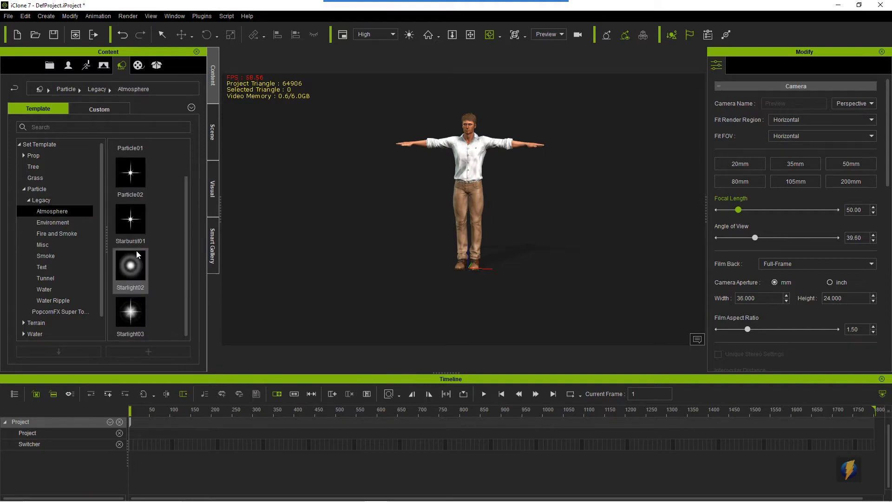
left_click(65, 223)
scroll(147, 251, "down", 5)
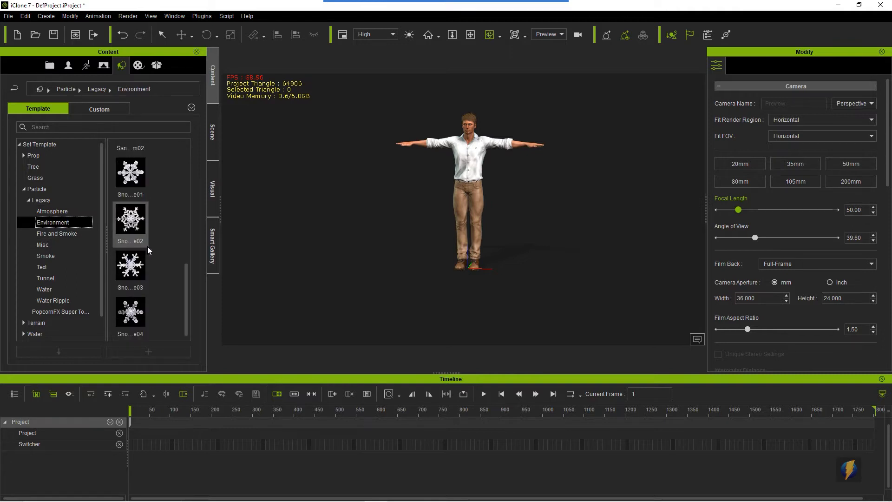
- Place the Small Smoke particle from Legacy Fire and Smoke beside the avatar at about X -138, Y -33, and preview it in playback
left_click(56, 233)
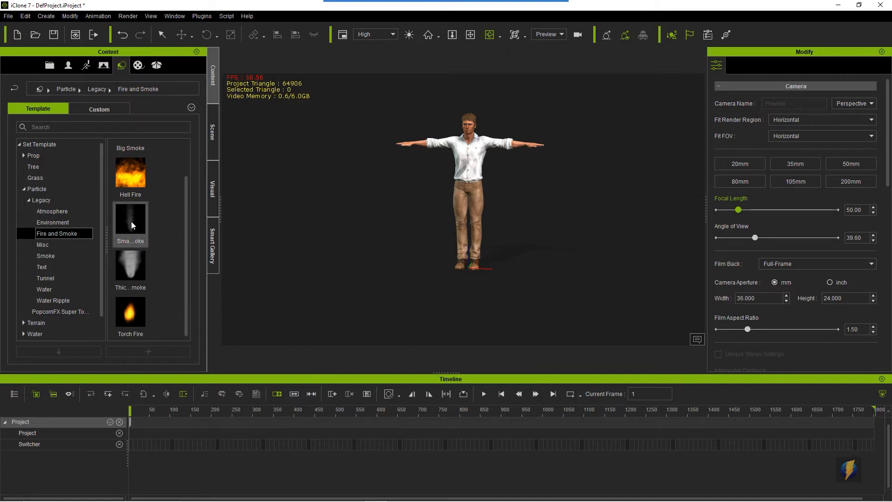
mouse_move(131, 225)
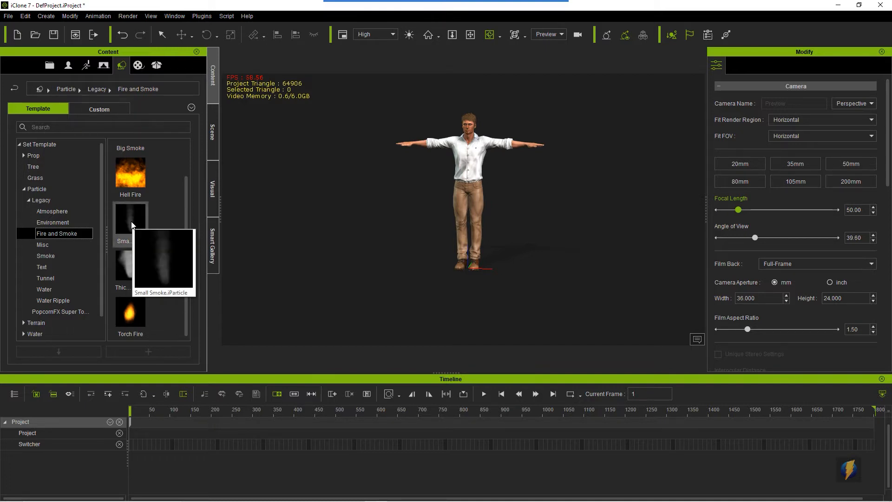
left_click_drag(132, 225, 352, 273)
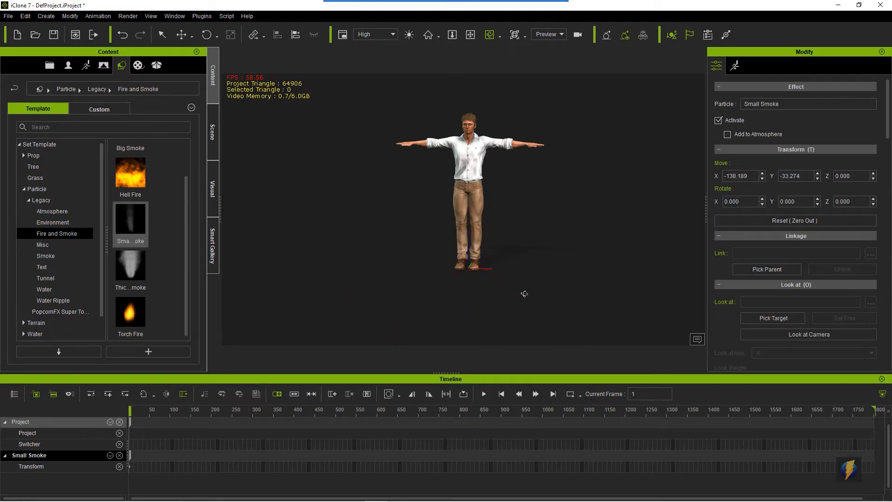
left_click(483, 393)
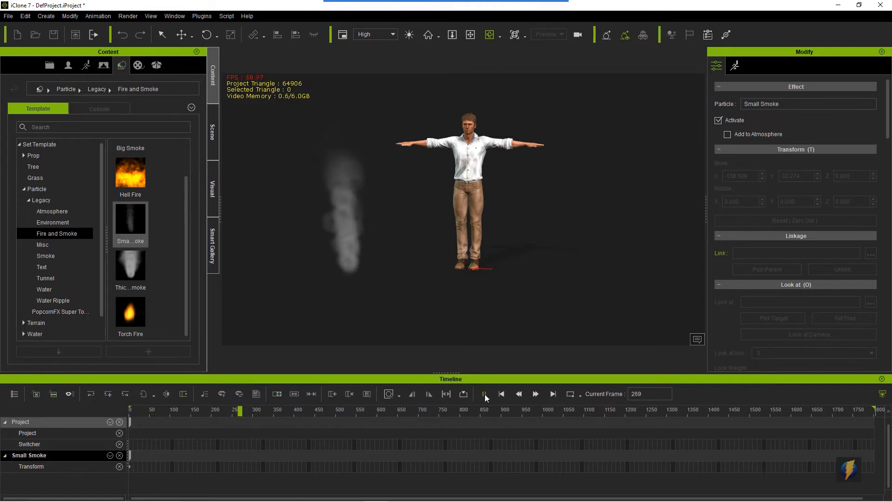
left_click(484, 395)
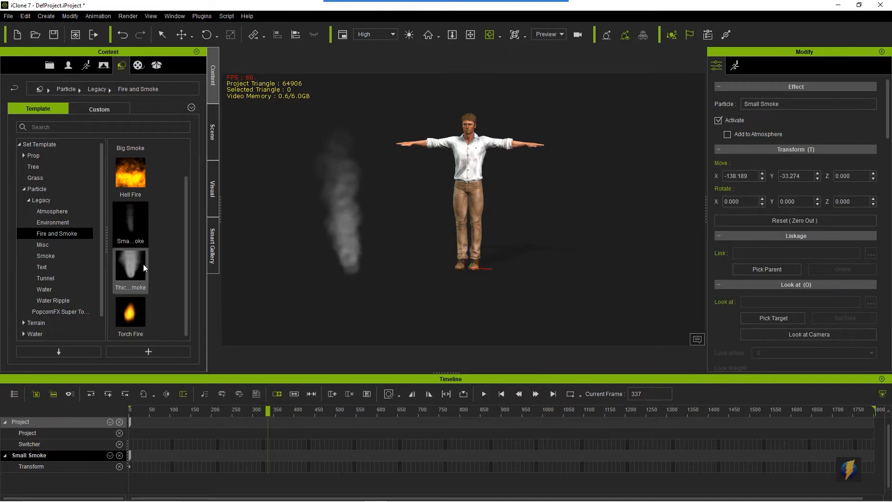
- Add the Torch Fire particle at the scene origin and preview it by playing the animation from the first frame
double_click(131, 313)
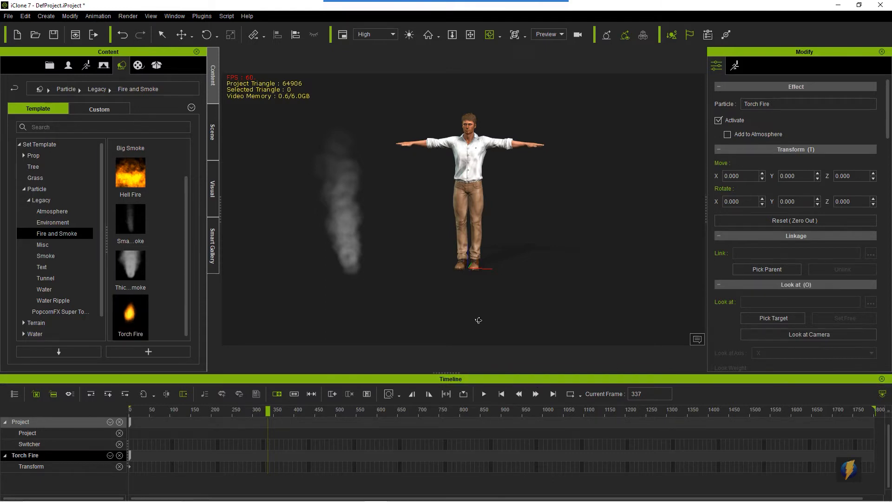
left_click(501, 393)
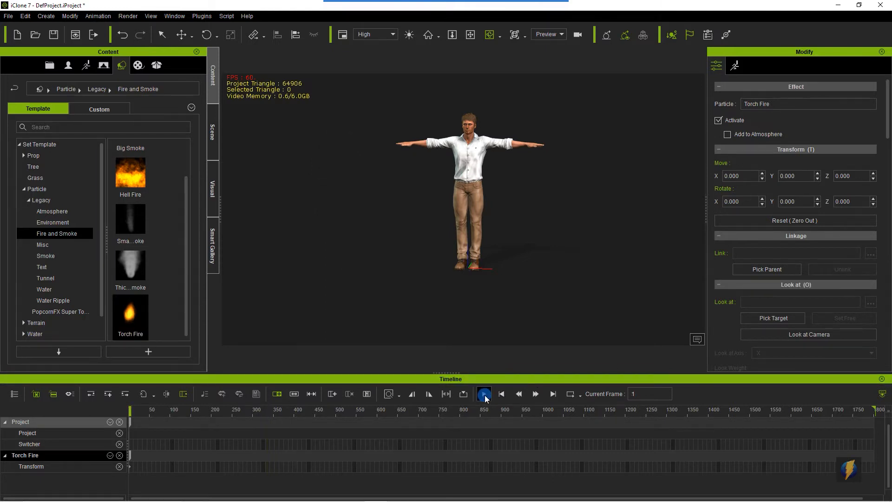
left_click(484, 395)
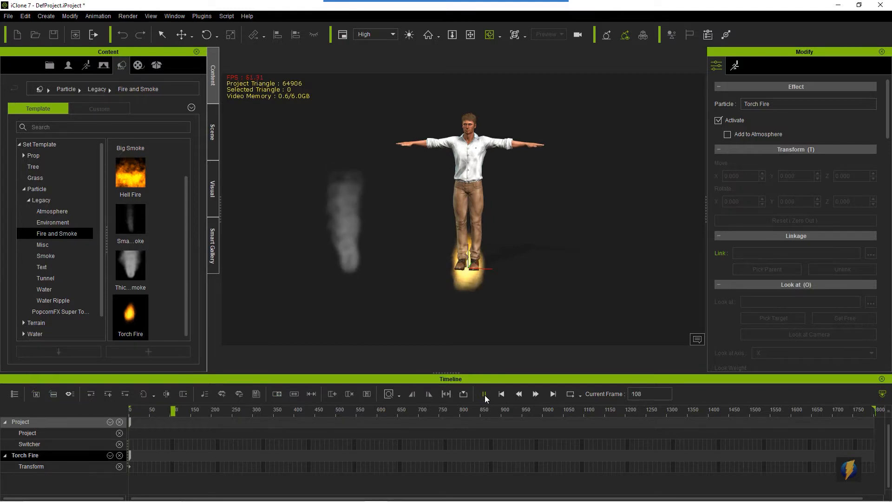
left_click(484, 395)
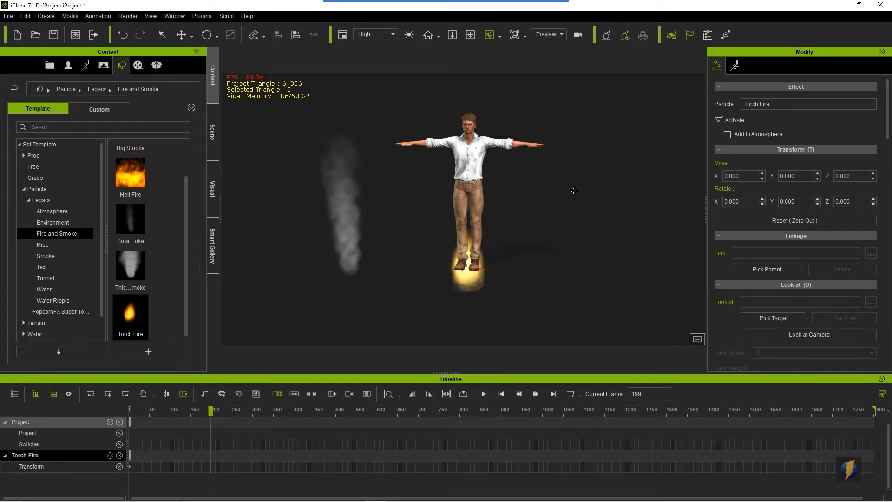
- Move the Torch Fire particle along X to about 106 at frame 199, and scrub back towards the first frame
left_click(213, 132)
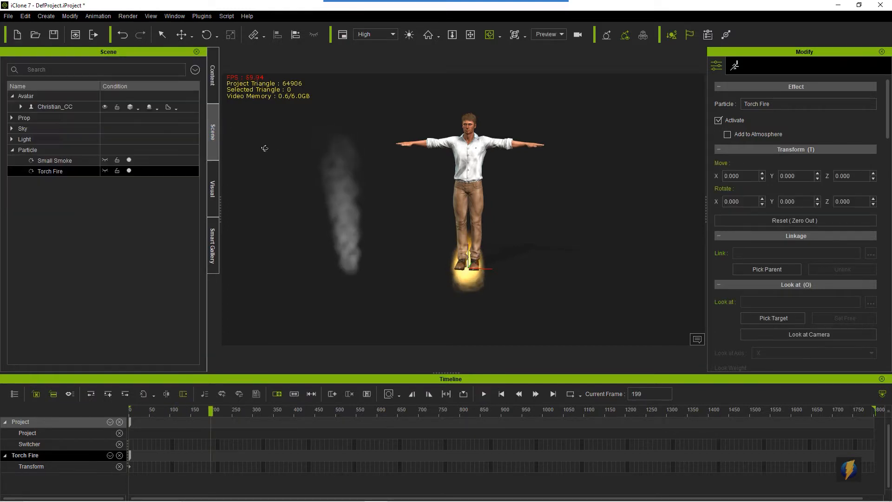
mouse_move(418, 2)
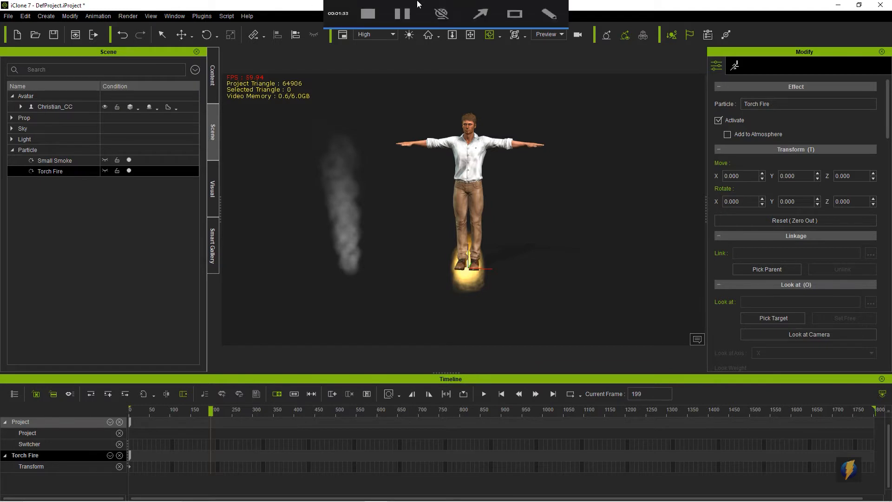
left_click(480, 20)
mouse_move(112, 282)
left_mouse_down()
mouse_move(98, 249)
mouse_move(20, 145)
mouse_move(72, 145)
mouse_move(31, 171)
mouse_move(54, 163)
mouse_move(48, 174)
left_mouse_up()
left_click(45, 175)
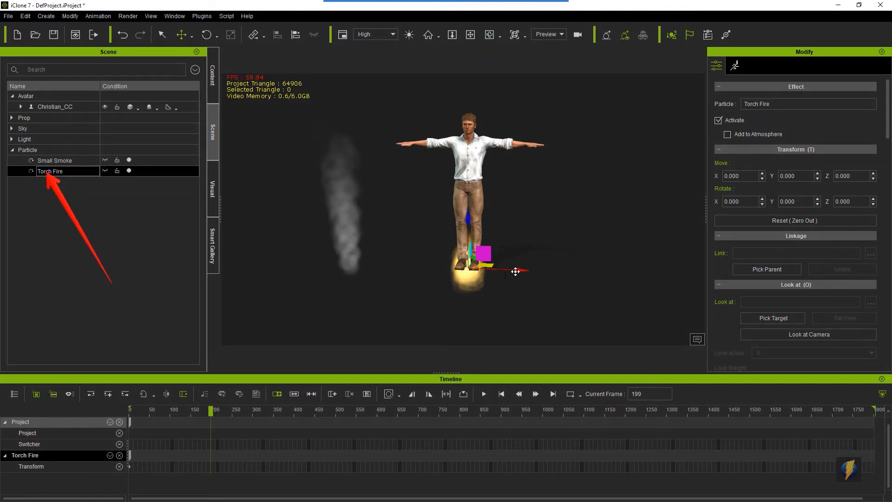
left_click_drag(518, 271, 609, 280)
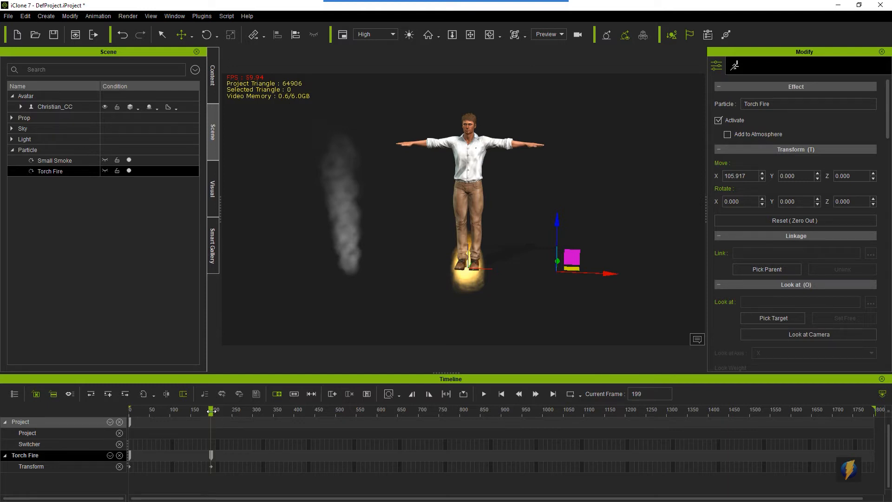
left_click_drag(210, 410, 130, 409)
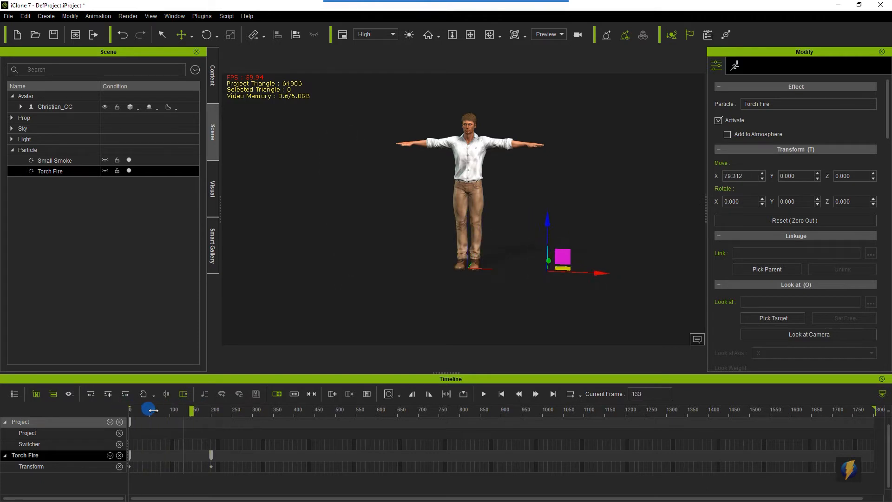
- Play the animation to preview the Torch Fire's movement, and scrub back to frame 191
left_click(483, 394)
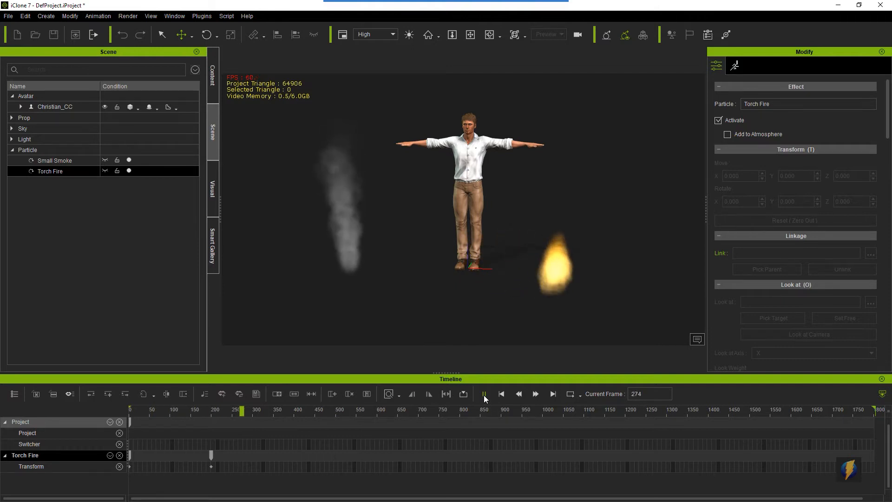
left_click(483, 394)
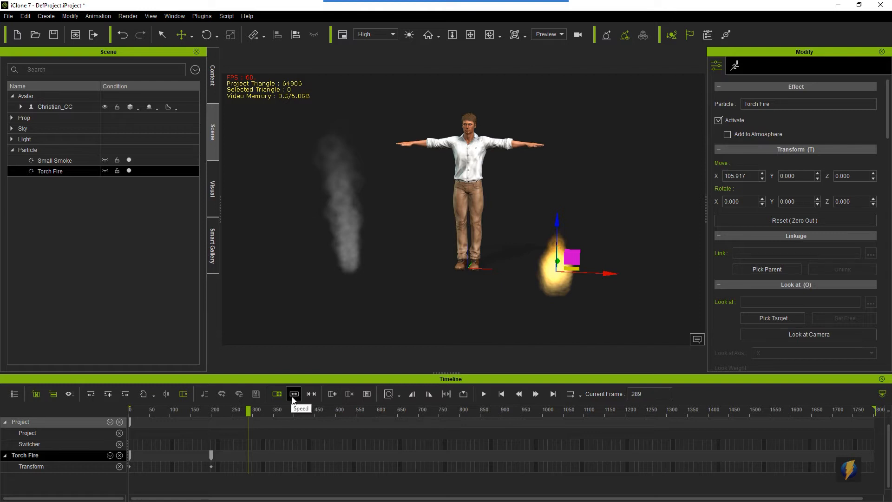
left_click_drag(250, 411, 207, 403)
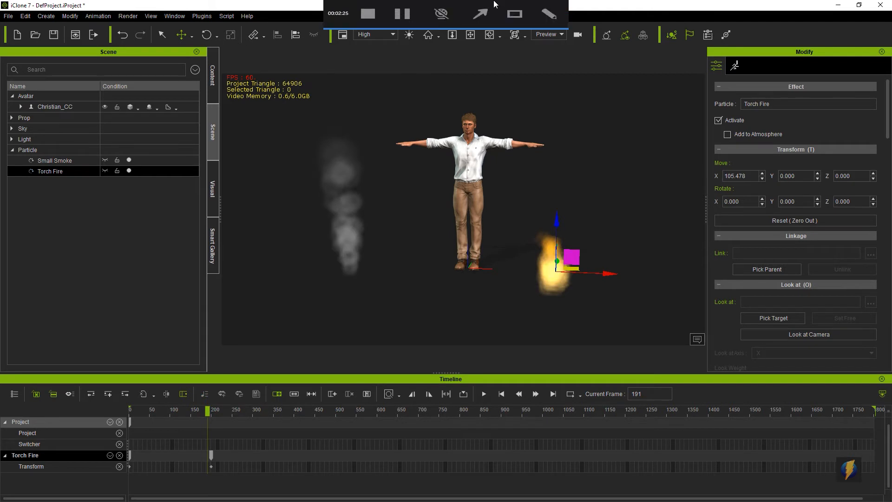
left_click(480, 16)
left_click_drag(464, 147, 170, 415)
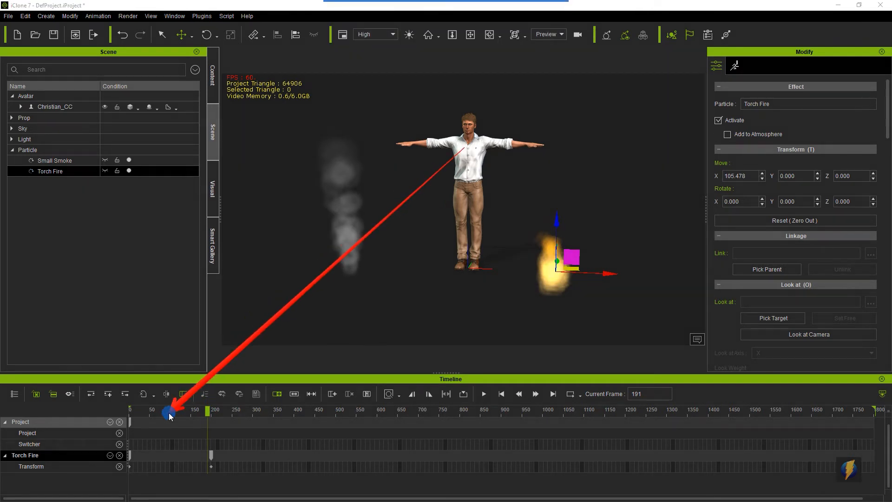
- Delete the Torch Fire's starting transform key and move its frame 199 key to frame 1
left_click(131, 457)
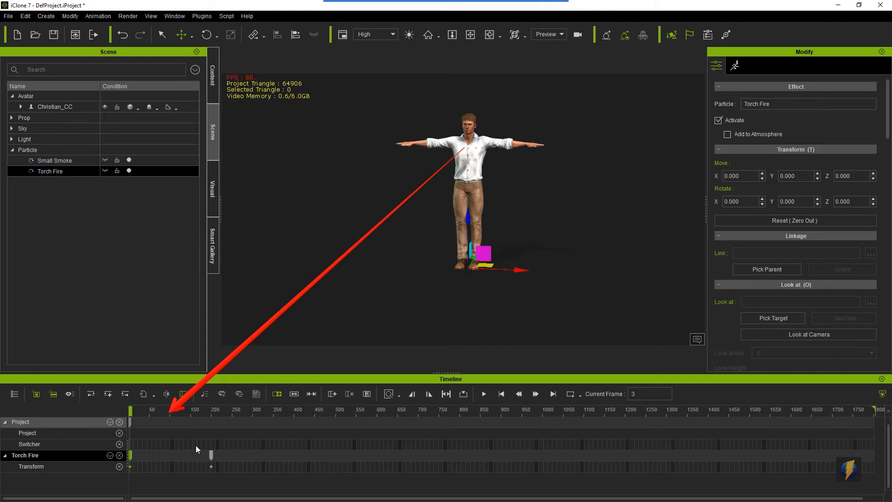
key("Delete")
left_click(211, 454)
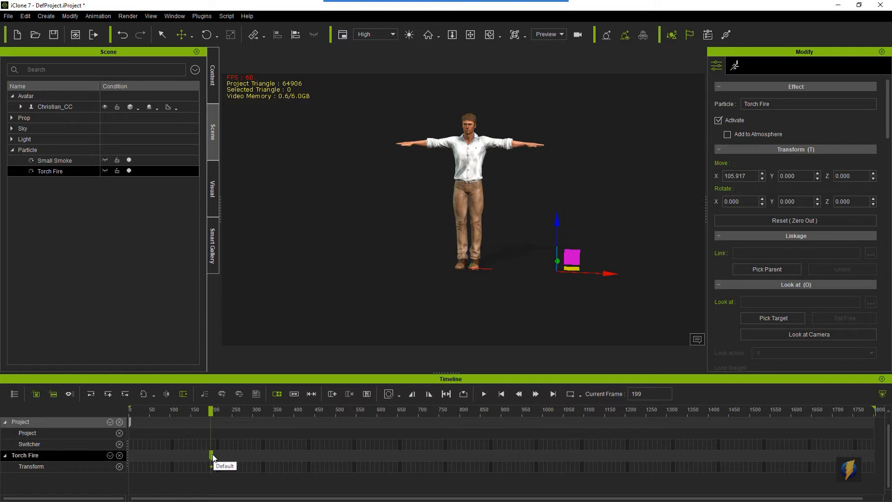
left_click_drag(212, 457, 128, 461)
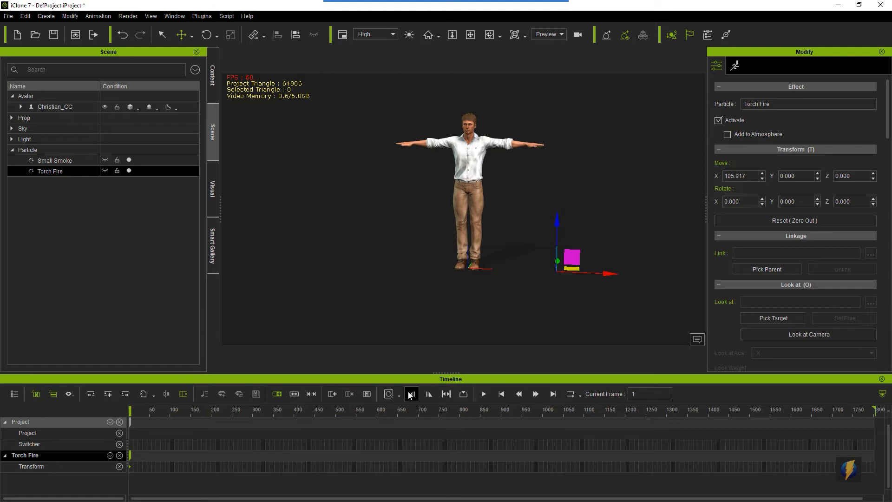
- Play the animation from the first frame to preview the Torch Fire and smoke, and pause it
left_click(501, 393)
left_click(484, 394)
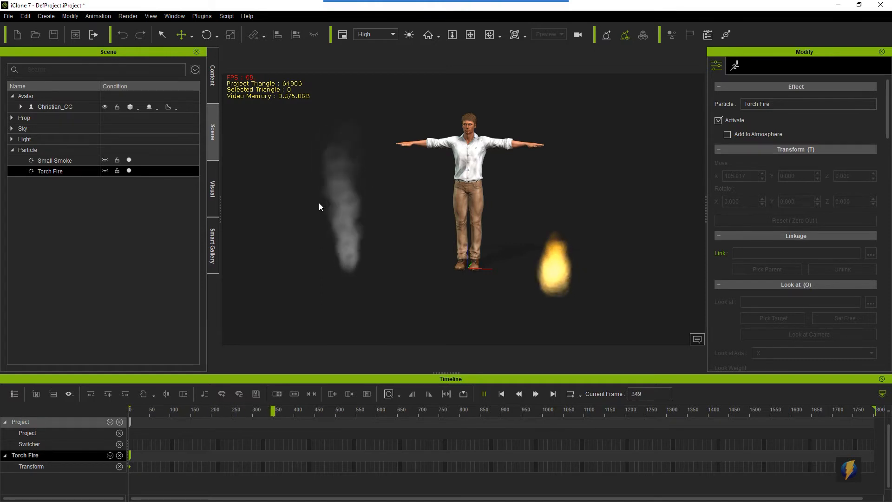
left_click(484, 393)
- Delete the Small Smoke and Torch Fire particles together from the scene
left_click(51, 160)
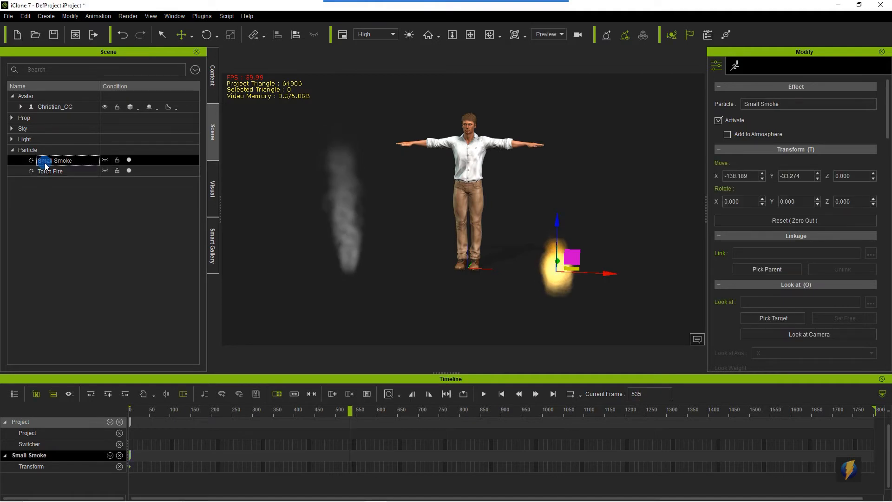
left_click(48, 171, "ctrl")
key("Delete")
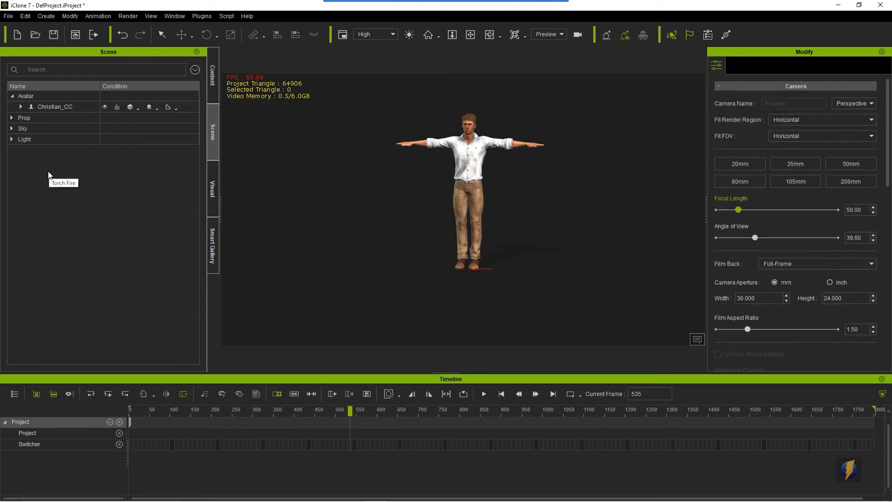
- Look through the Misc, Smoke, Text, Tunnel, Water, Water Ripple and Atmosphere effects in the Legacy particle library
left_click(209, 85)
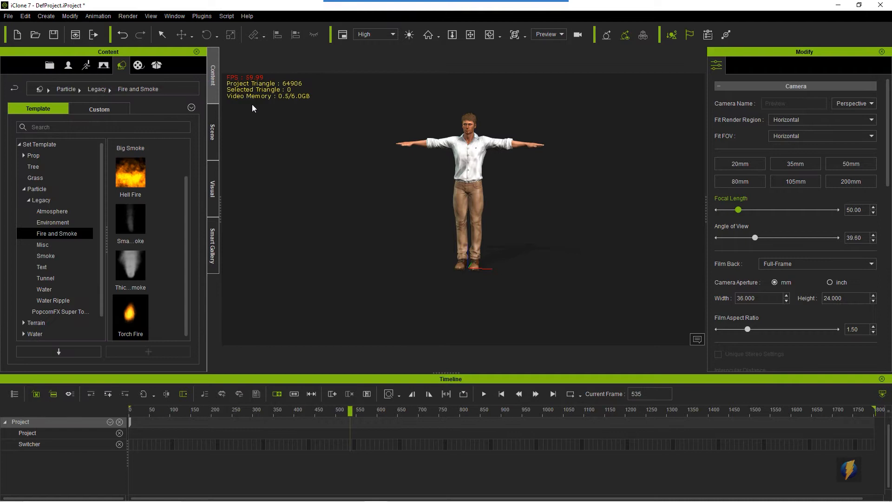
left_click(68, 246)
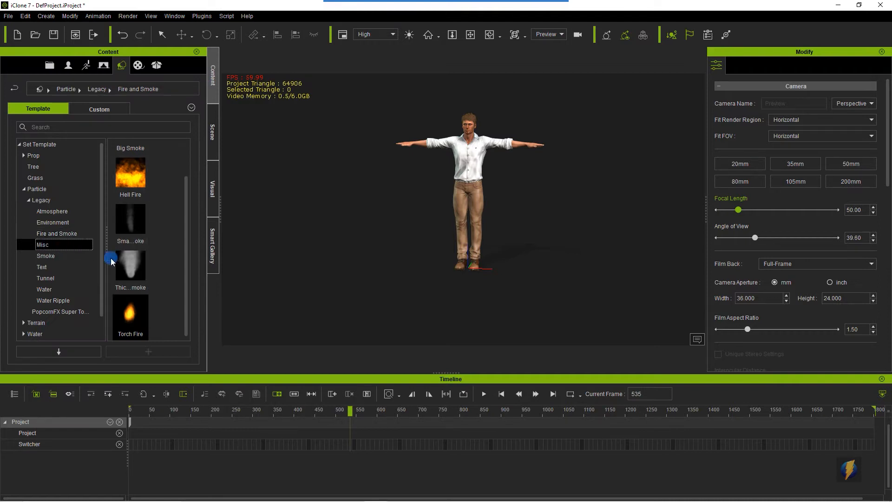
scroll(158, 271, "down", 3)
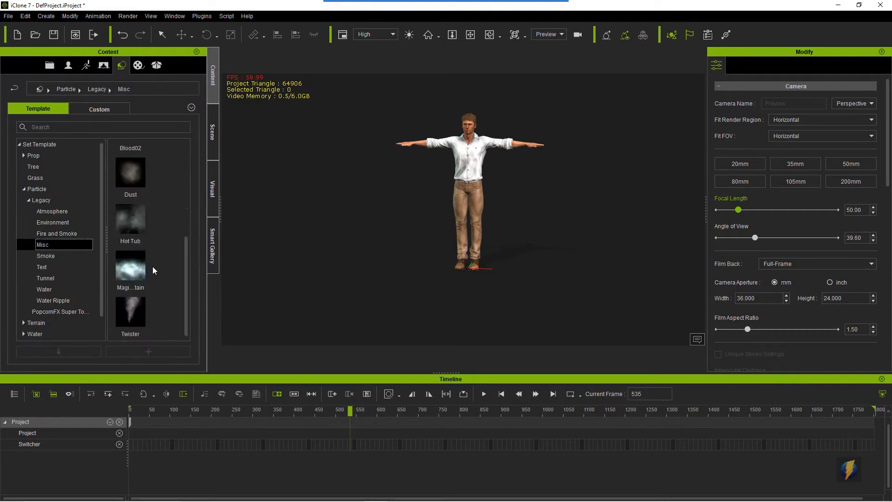
left_click(54, 261)
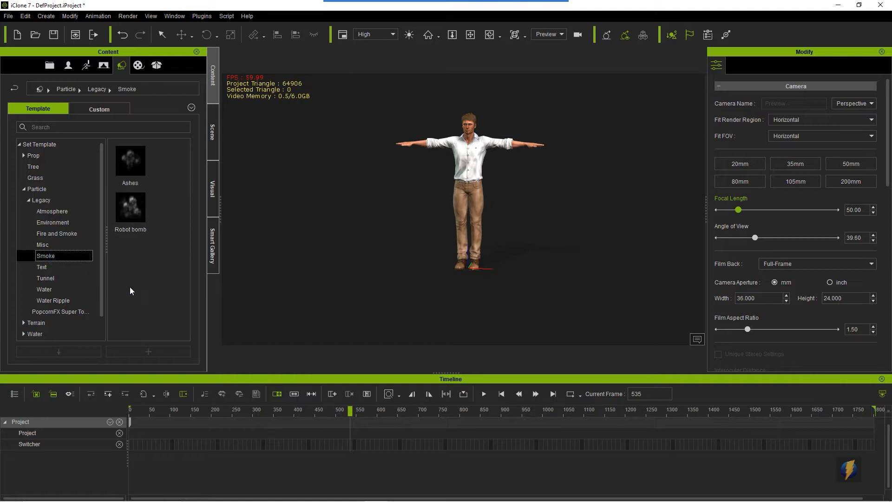
left_click(83, 269)
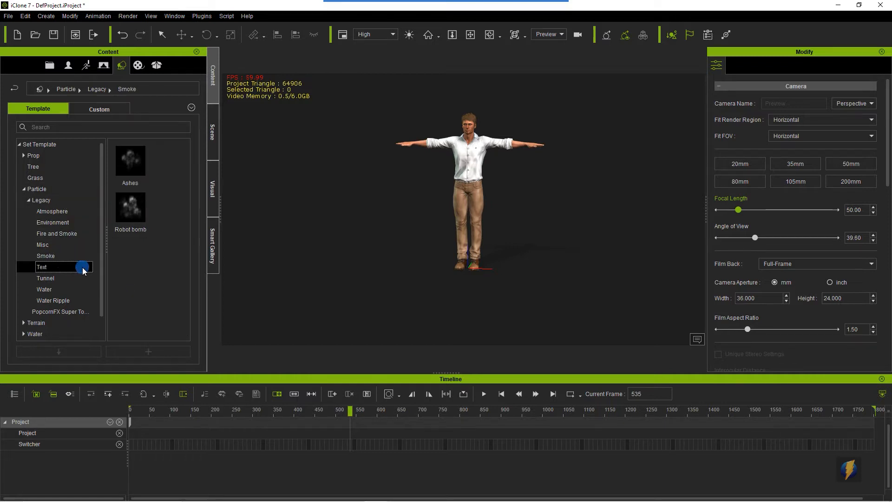
left_click(58, 278)
left_click(58, 289)
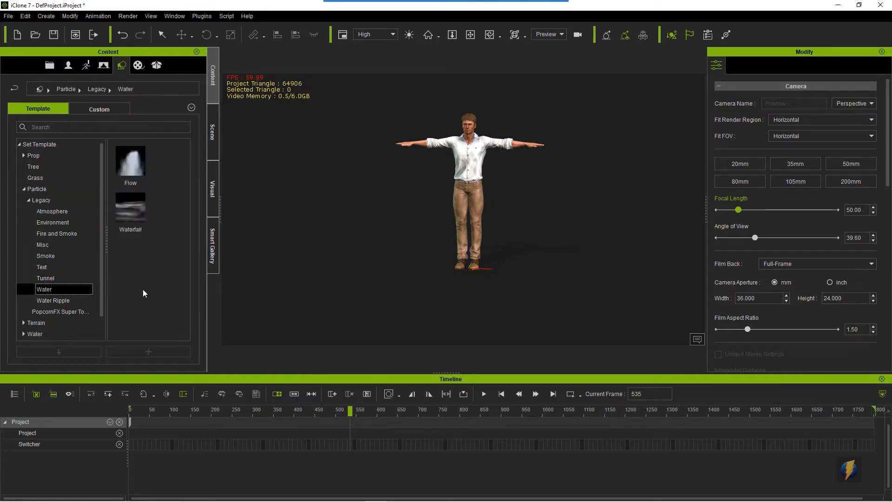
left_click(69, 300)
left_click(68, 213)
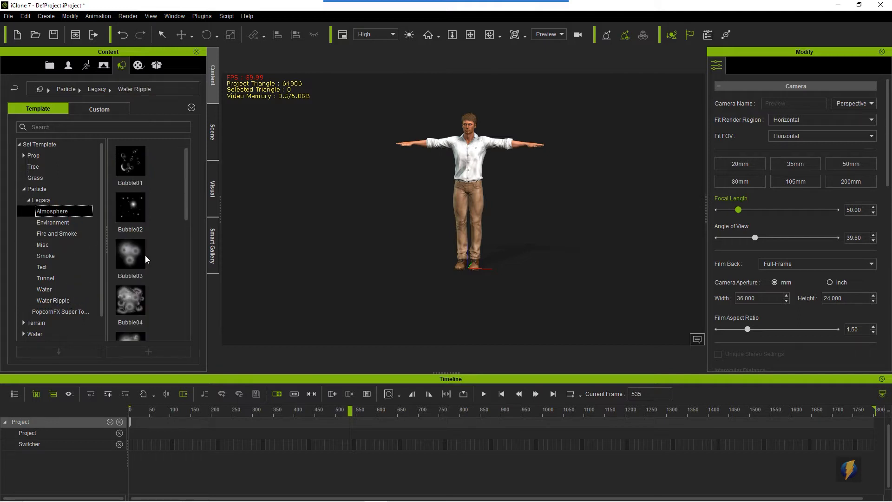
scroll(163, 267, "down", 1)
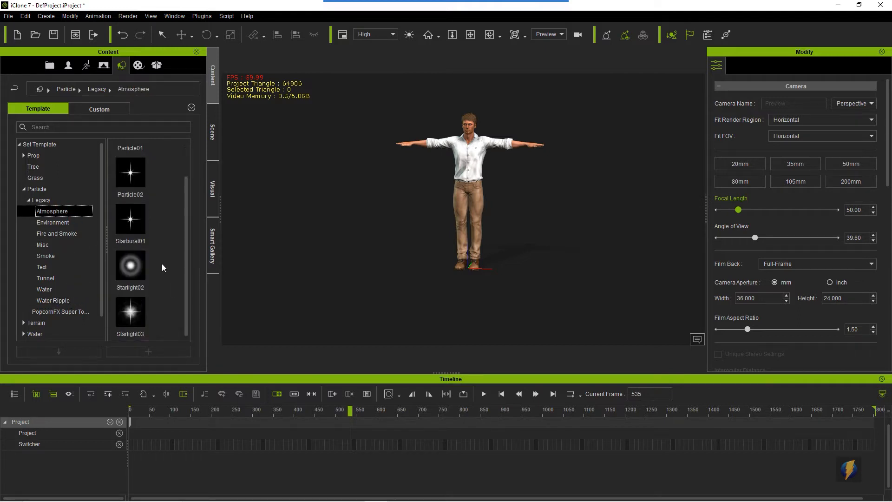
- Add the Blizzard01 particle from Legacy Environment at the scene origin and preview it in playback
left_click(53, 222)
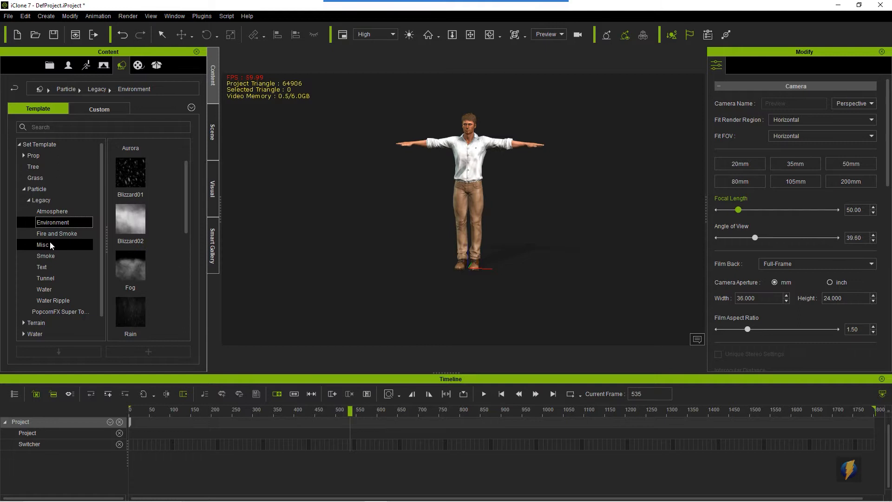
mouse_move(131, 172)
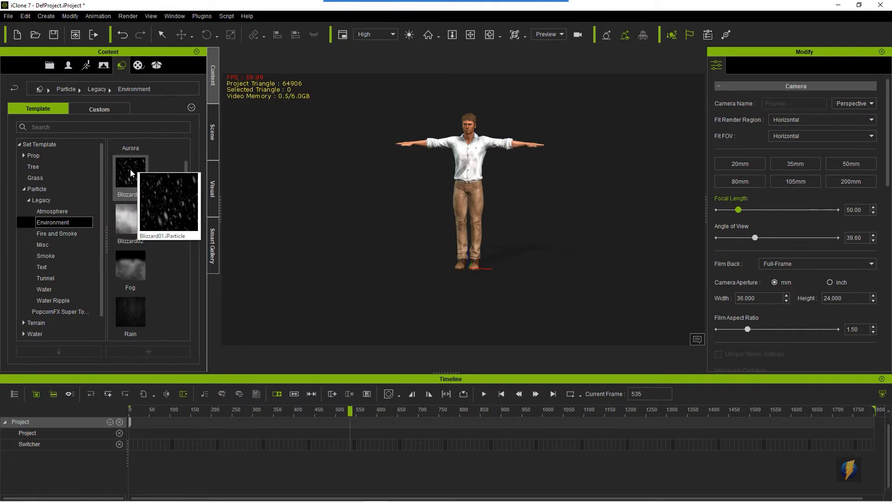
left_click_drag(131, 172, 473, 208)
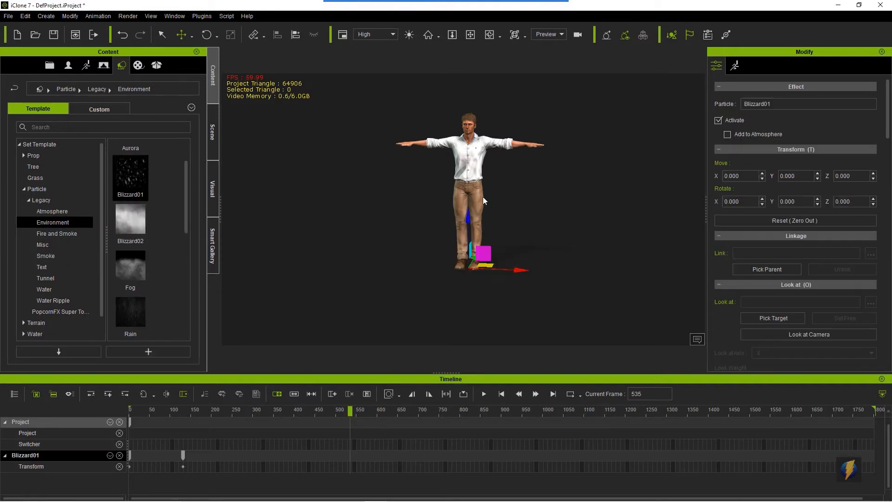
left_click(484, 394)
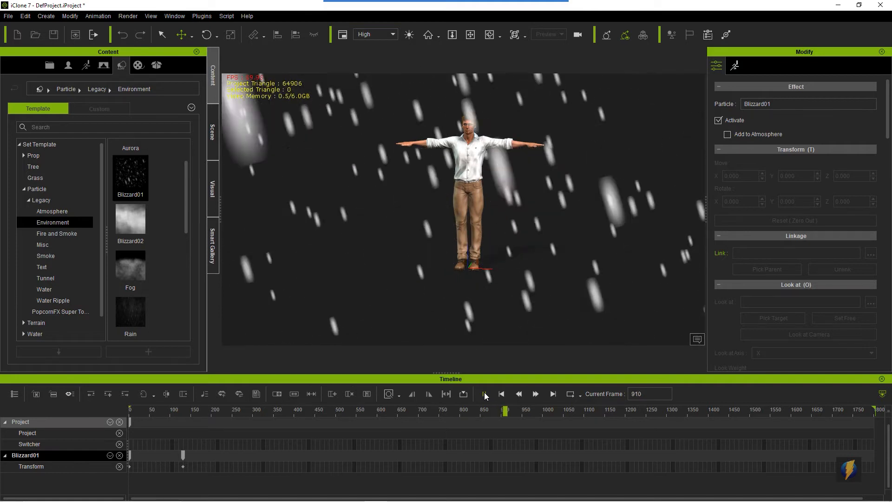
left_click(484, 394)
- Delete the Blizzard01 particle from the scene
left_click(213, 138)
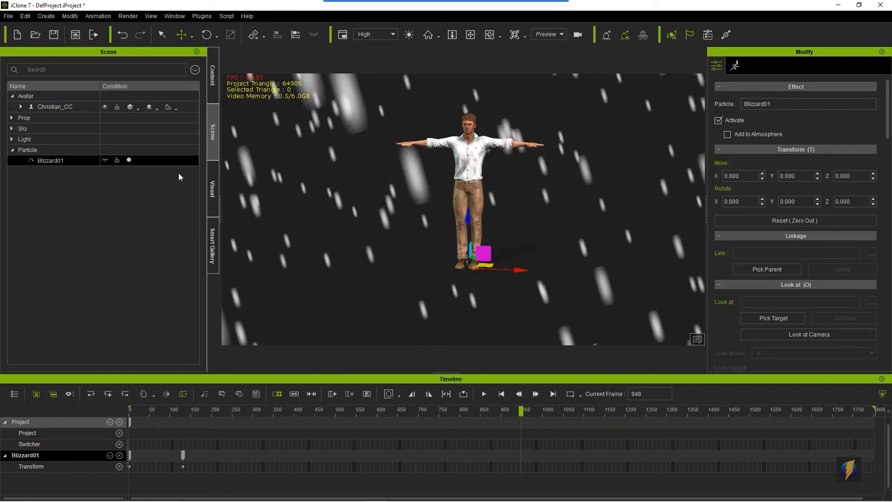
left_click(57, 160)
key("Delete")
- Add the Fog particle from Legacy Environment at the scene origin and preview it in playback
left_click(212, 93)
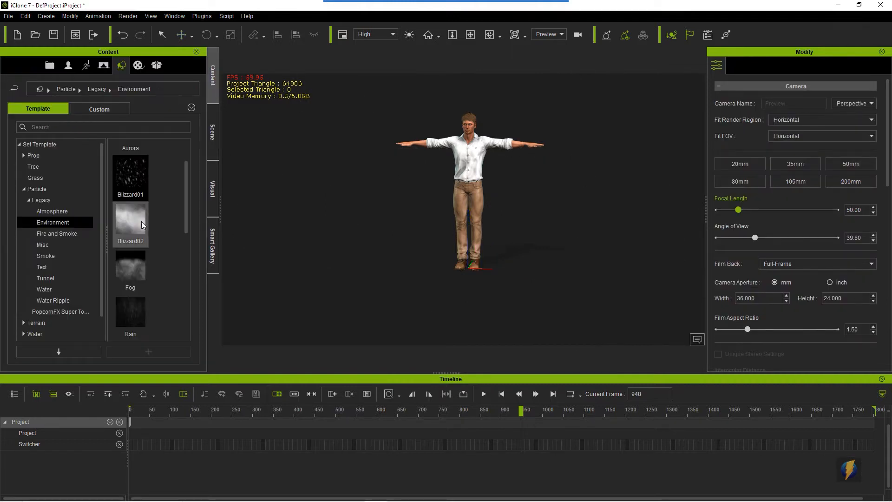
left_click_drag(131, 272, 349, 238)
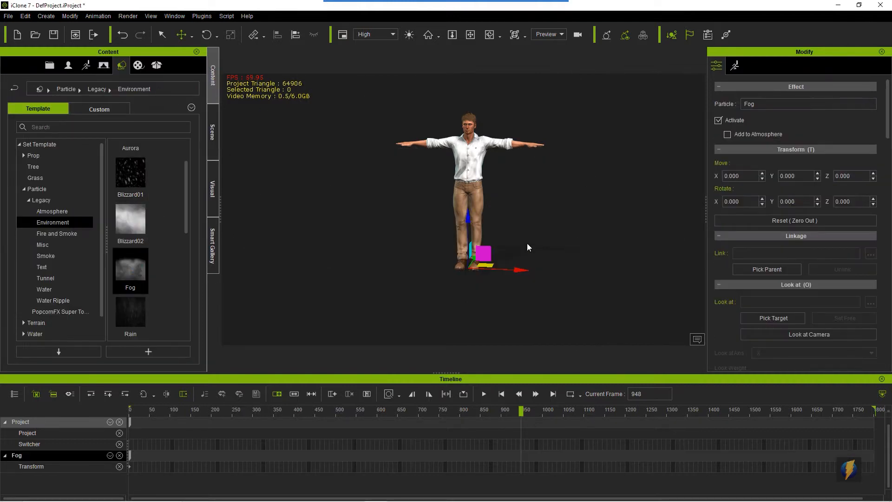
left_click(483, 393)
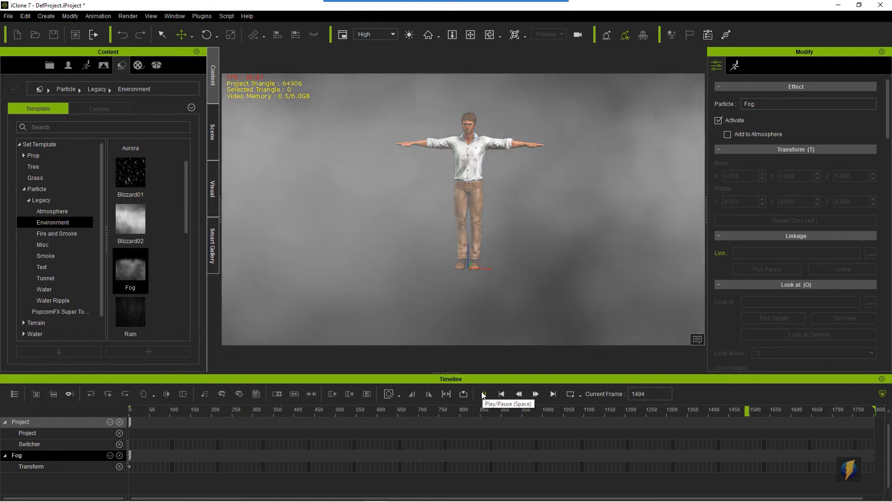
left_click(483, 394)
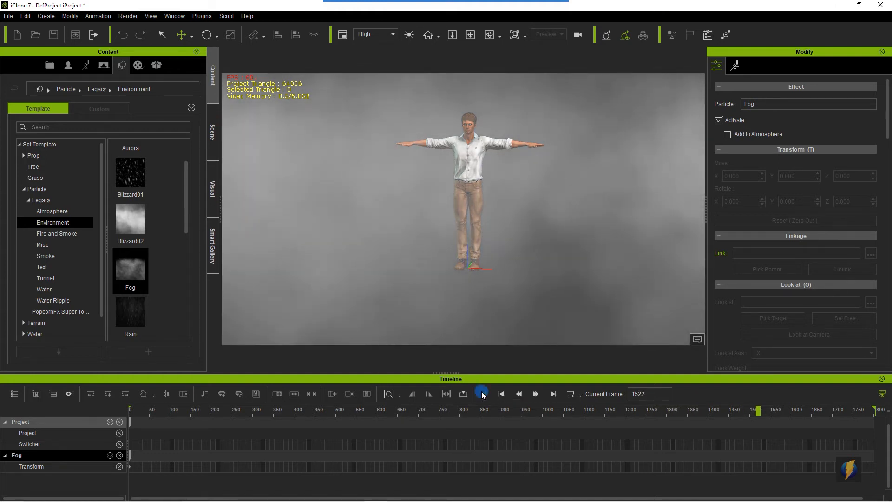
- Delete the Fog particle from the scene and return to the Environment particle library
left_click(212, 140)
left_click(56, 160)
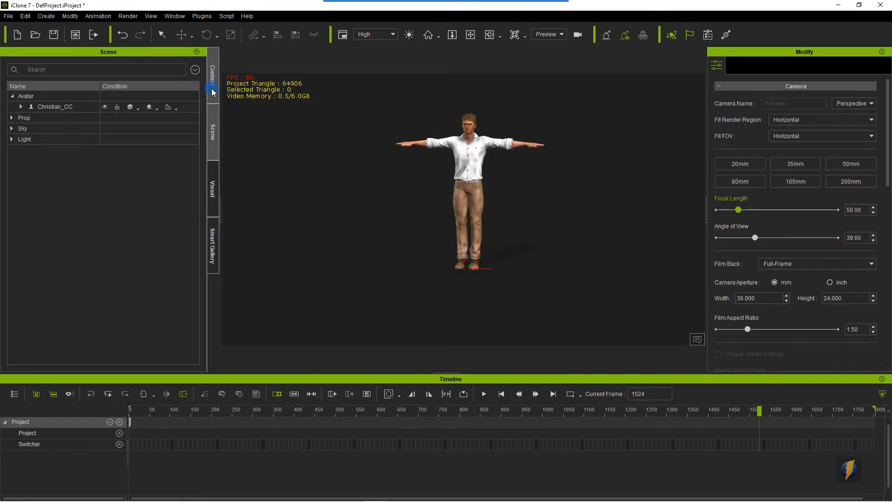
left_click(212, 74)
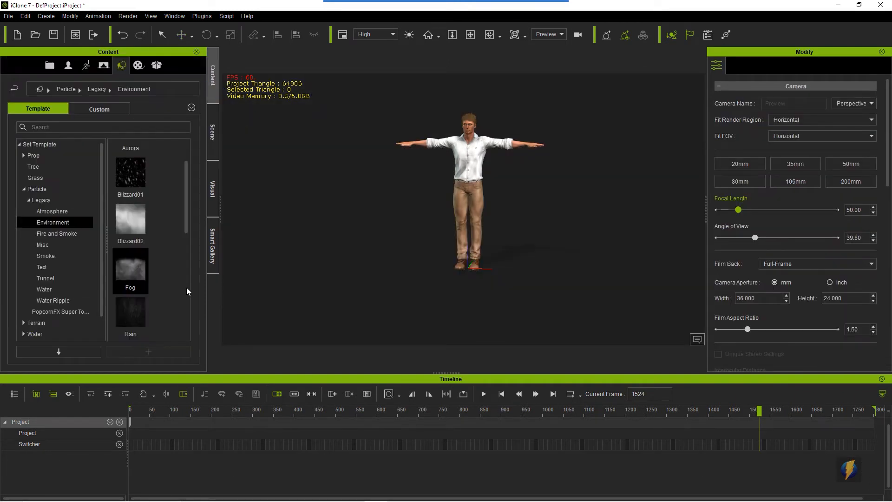
- Add the Rain particle from Legacy Environment and preview it in playback, ending back at the first frame
scroll(145, 286, "down", 5)
scroll(158, 233, "up", 3)
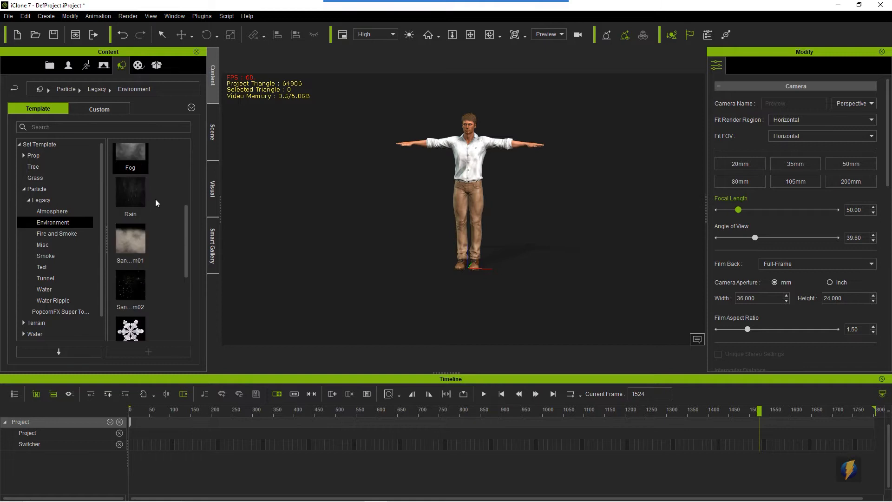
double_click(135, 195)
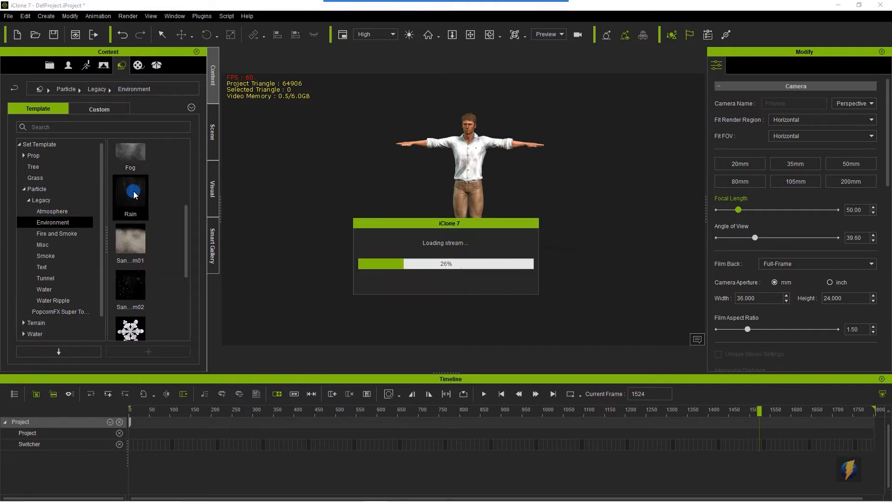
left_click(483, 394)
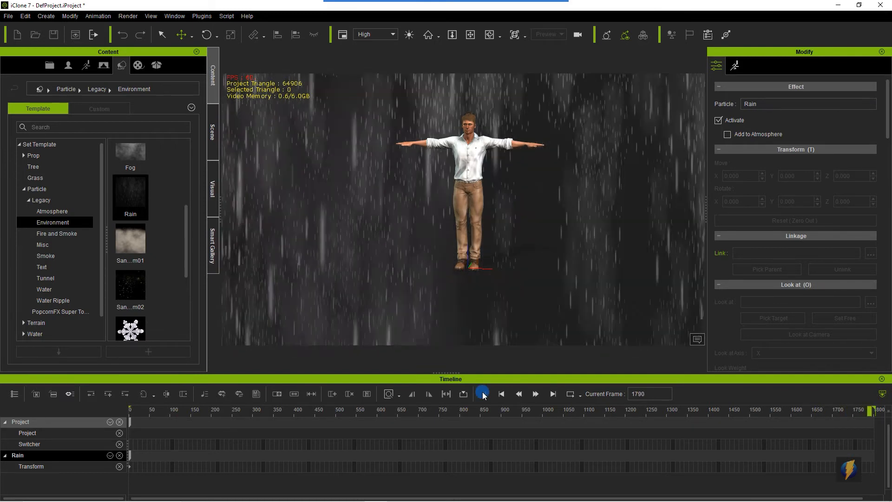
left_click(501, 396)
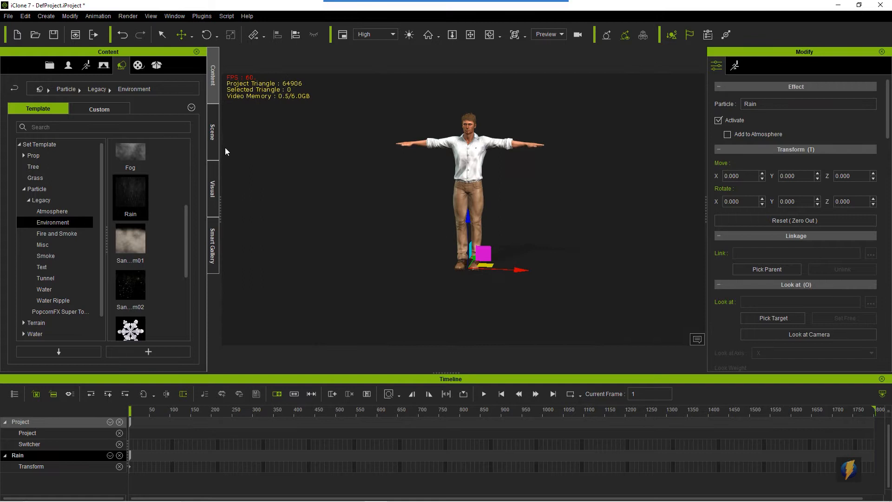
- Delete the Rain particle from the scene and bring up the snow effects in the Environment library
left_click(224, 138)
key("Delete")
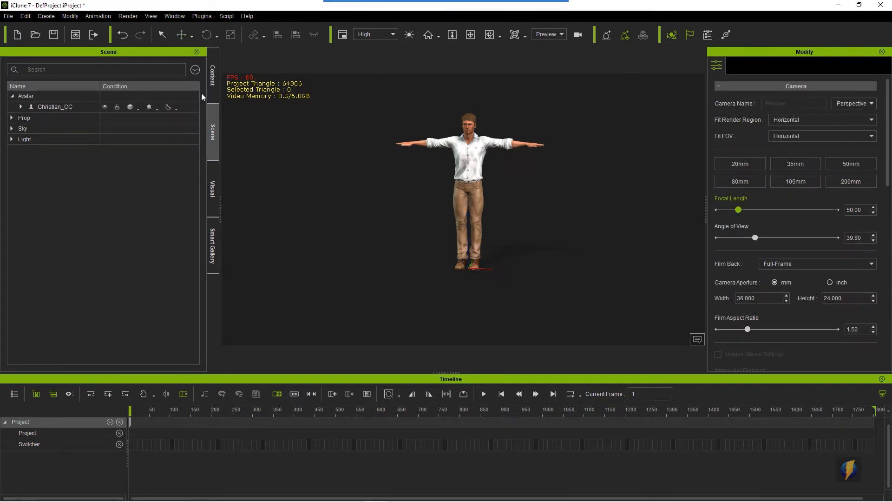
left_click(212, 79)
scroll(161, 257, "down", 3)
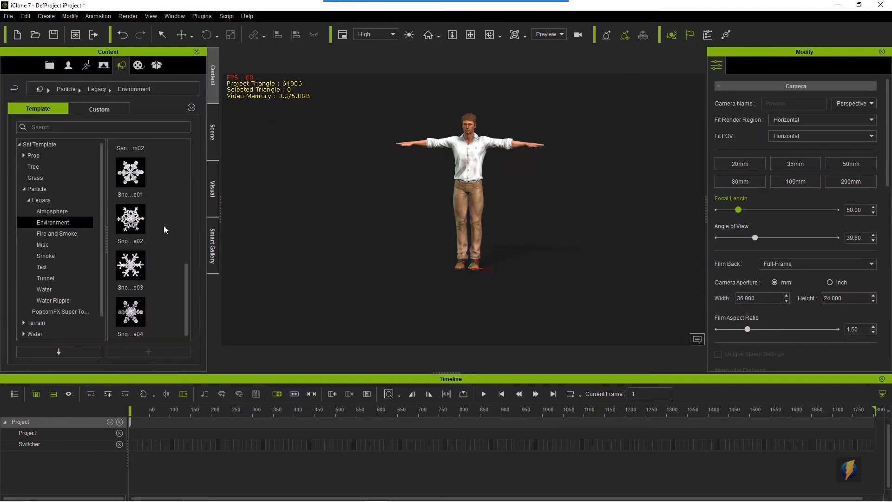
- Add the first snow effect from the Legacy Environment particle library to the scene
scroll(153, 222, "up", 3)
scroll(143, 267, "down", 3)
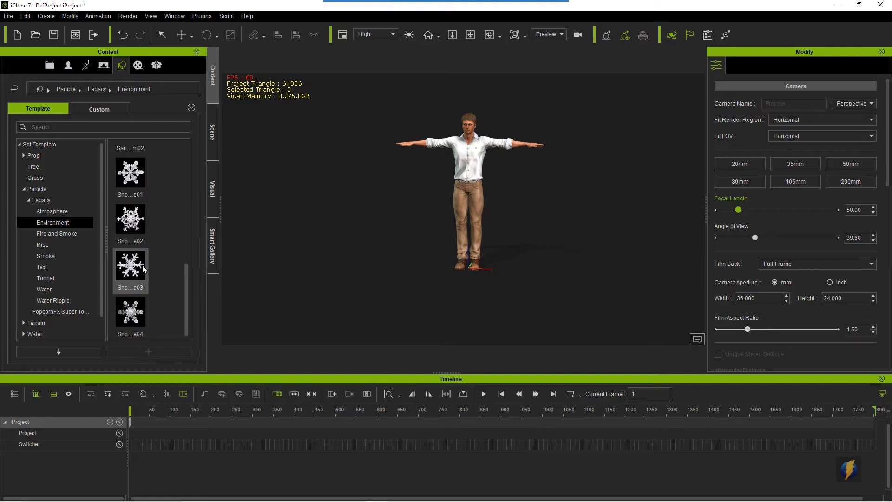
double_click(133, 179)
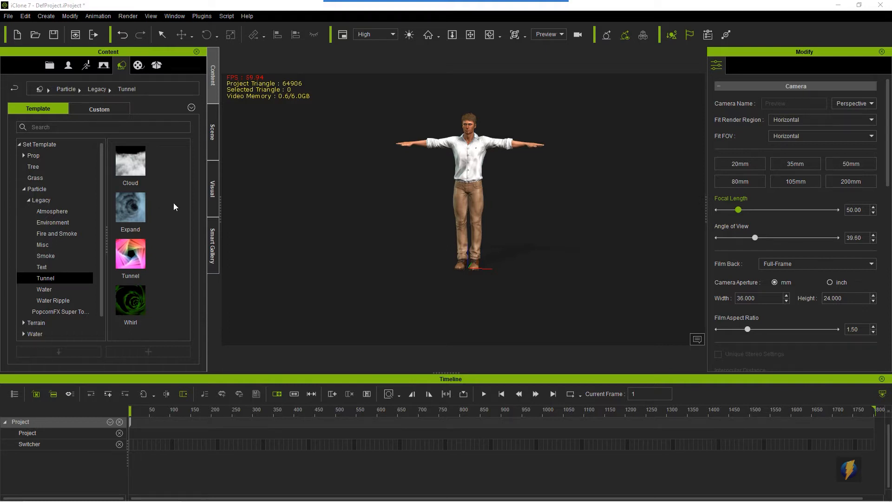
- Browse the Legacy particle categories from Atmosphere through Smoke and look through the complete Legacy particle list
left_click(56, 210)
left_click(56, 223)
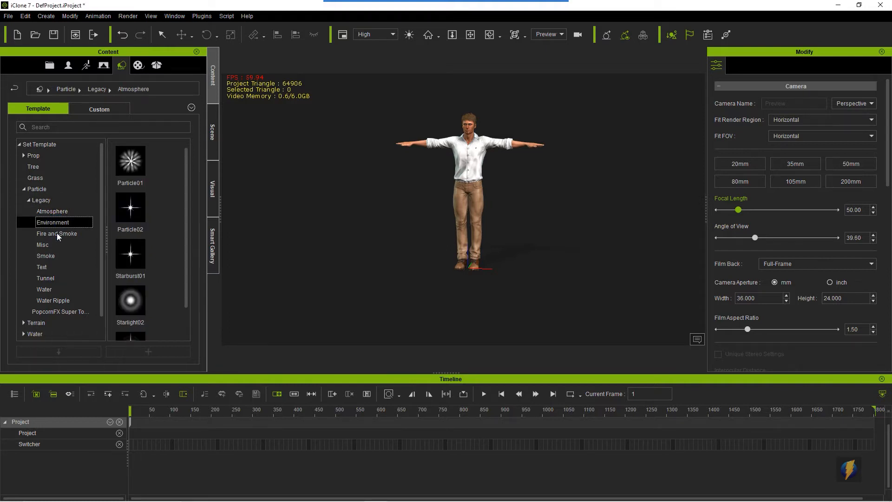
left_click(57, 234)
left_click(46, 245)
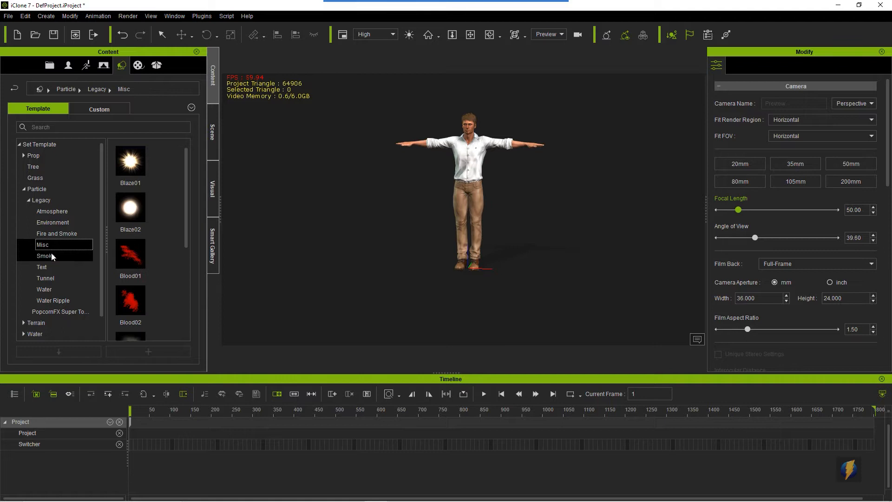
left_click(52, 254)
left_click(41, 200)
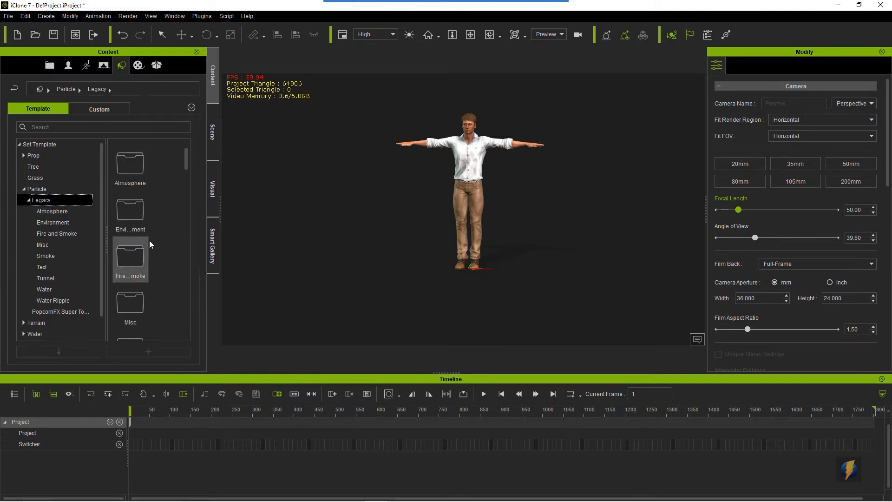
scroll(155, 233, "down", 10)
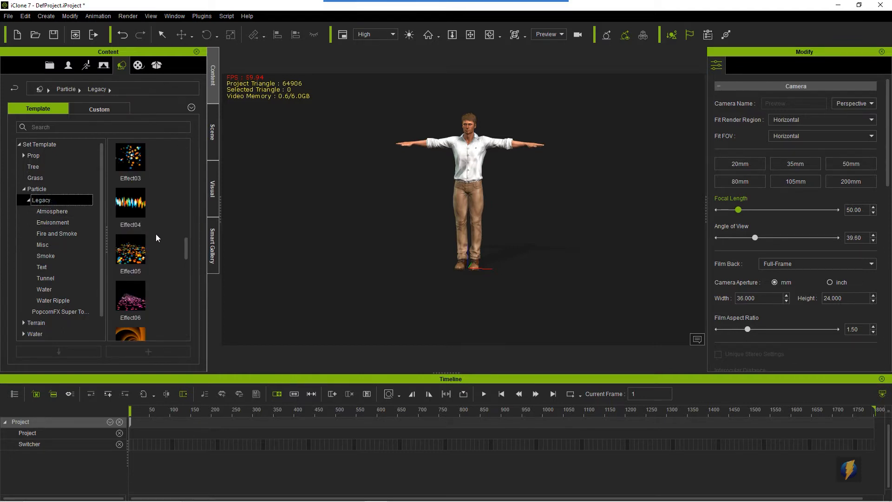
scroll(155, 234, "down", 3)
scroll(155, 233, "down", 3)
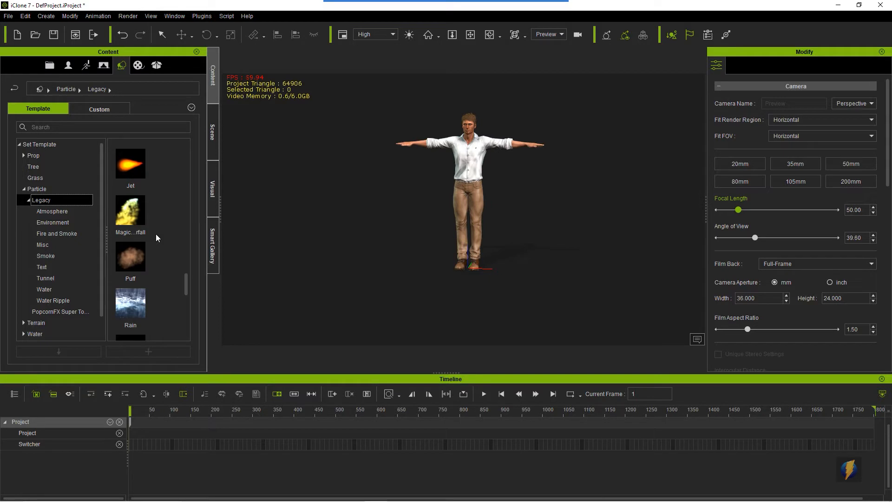
scroll(156, 236, "down", 3)
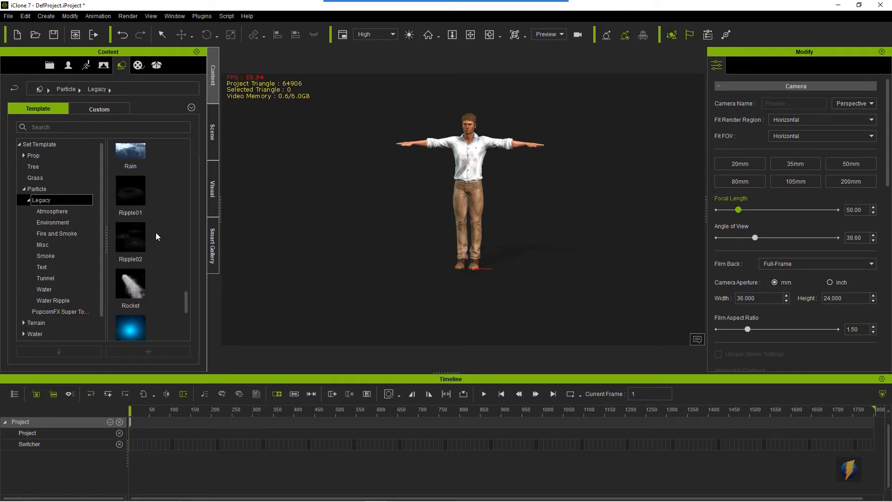
scroll(156, 236, "down", 3)
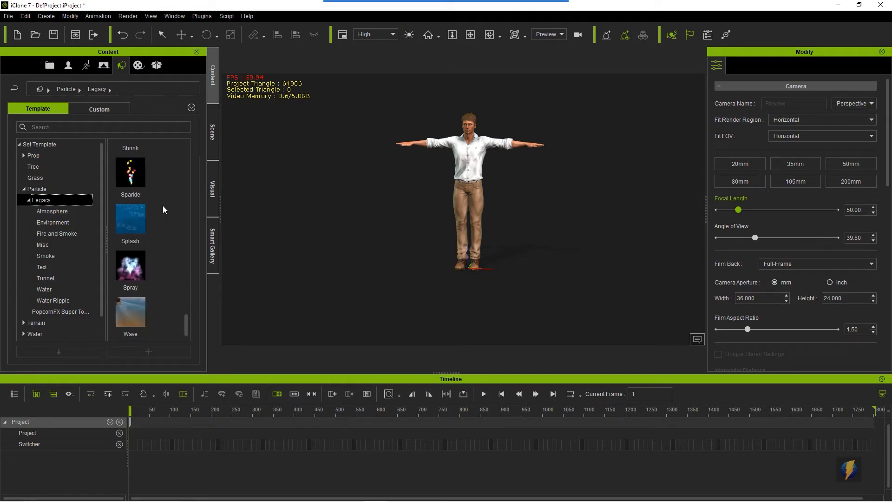
- Add the Legacy particle Effect01, move it along X to about 107 beside the avatar, and preview it in playback
scroll(158, 241, "up", 10)
scroll(159, 241, "up", 3)
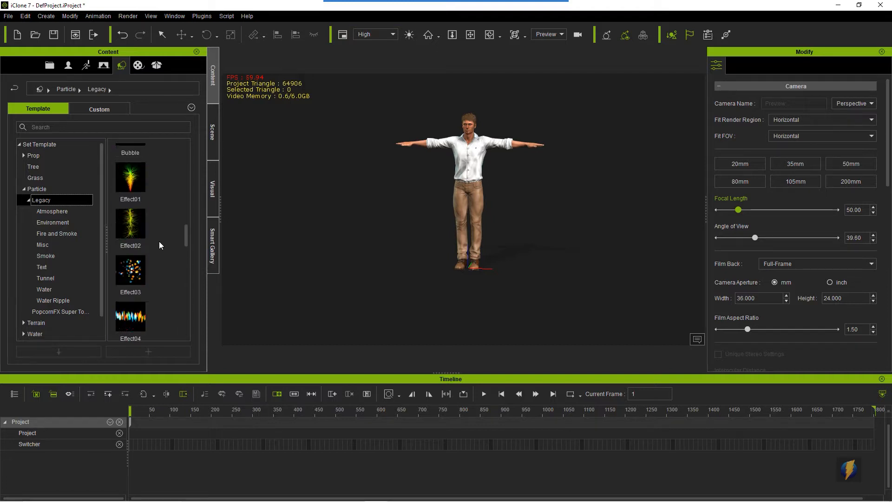
left_click_drag(131, 183, 292, 159)
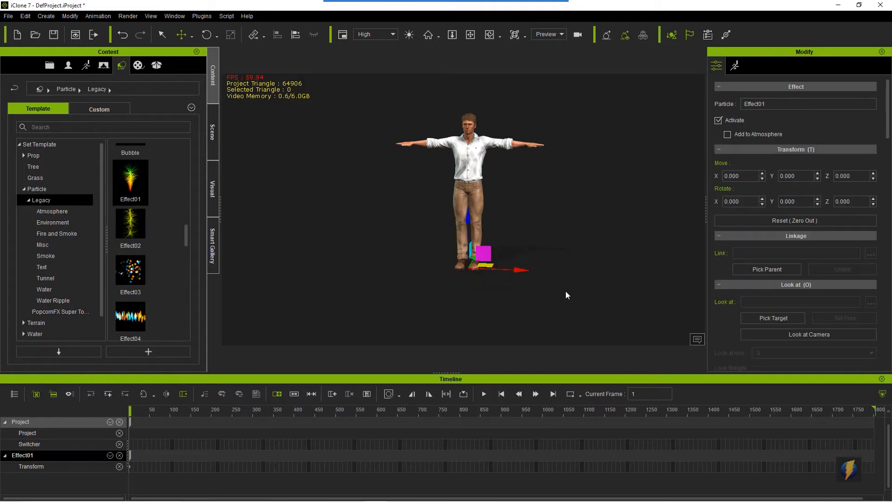
left_click_drag(524, 271, 609, 274)
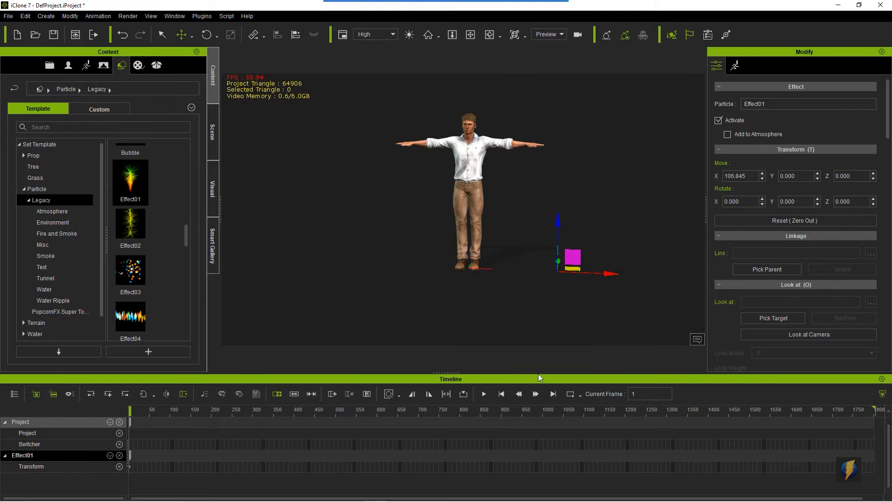
left_click(484, 394)
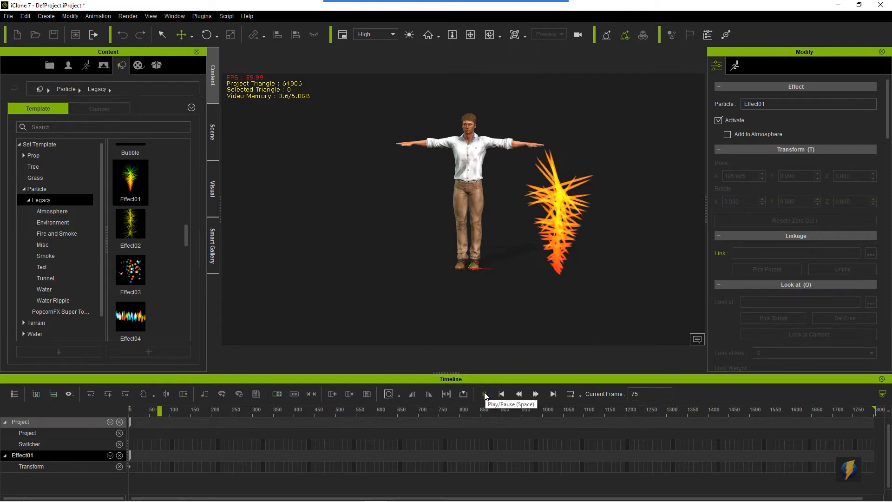
left_click(484, 394)
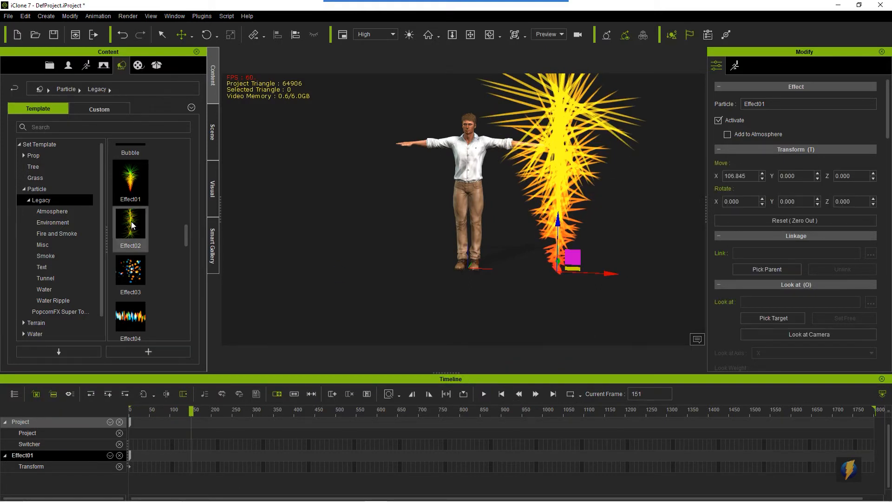
- Place the Effect02 particle on the avatar's other side at about X -193, Y 15 and preview it in playback
left_click_drag(129, 224, 323, 257)
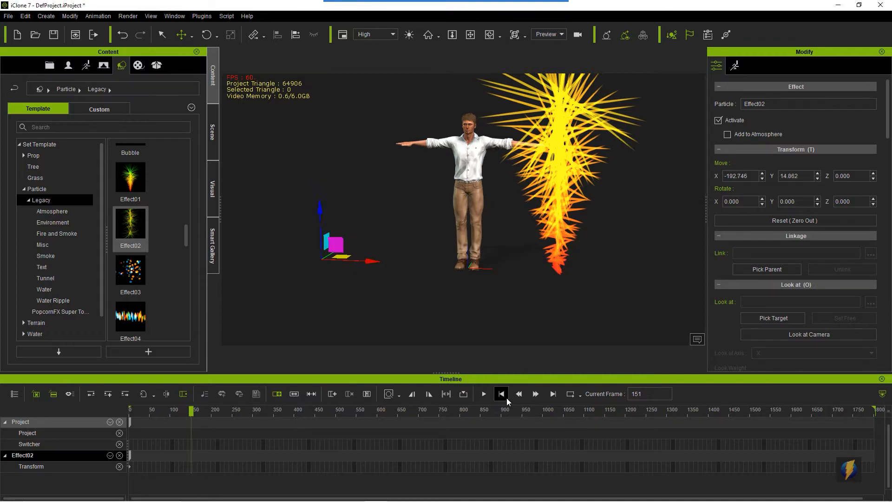
left_click(485, 394)
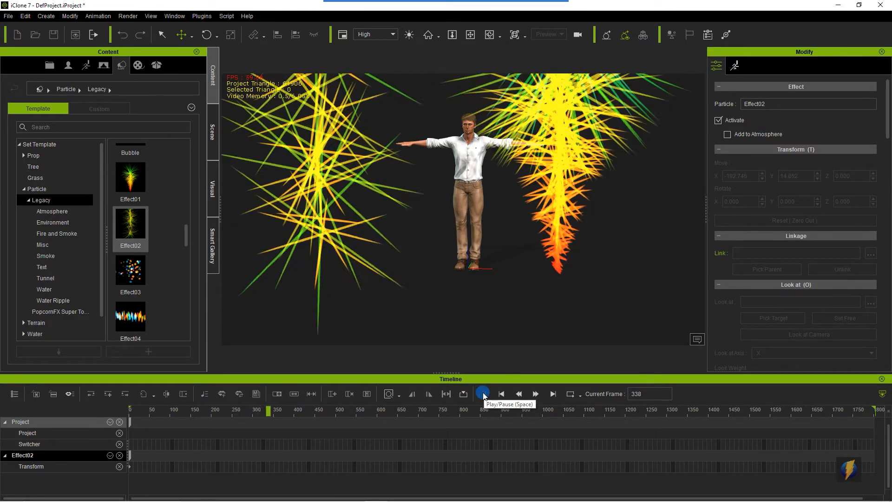
left_click(483, 394)
- Place the Effect03 particle in front of the avatar at about X -36, Y -149, preview it, and return to the first frame
left_click_drag(118, 271, 410, 302)
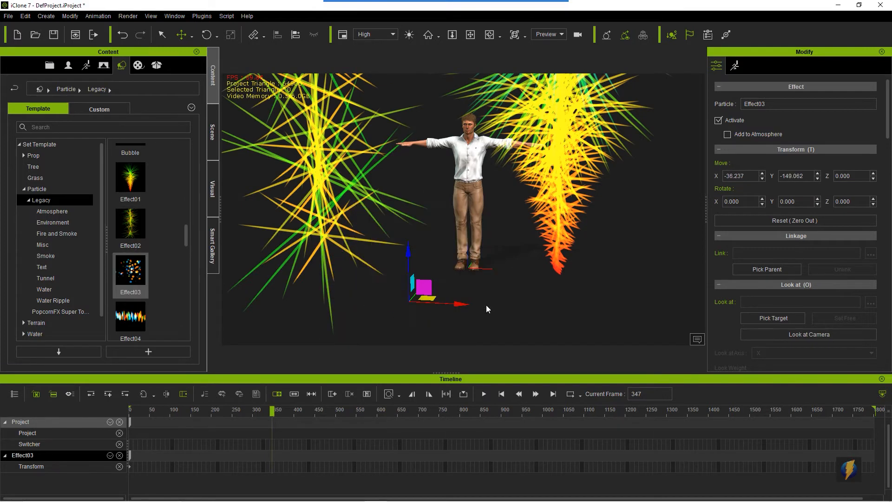
left_click(483, 394)
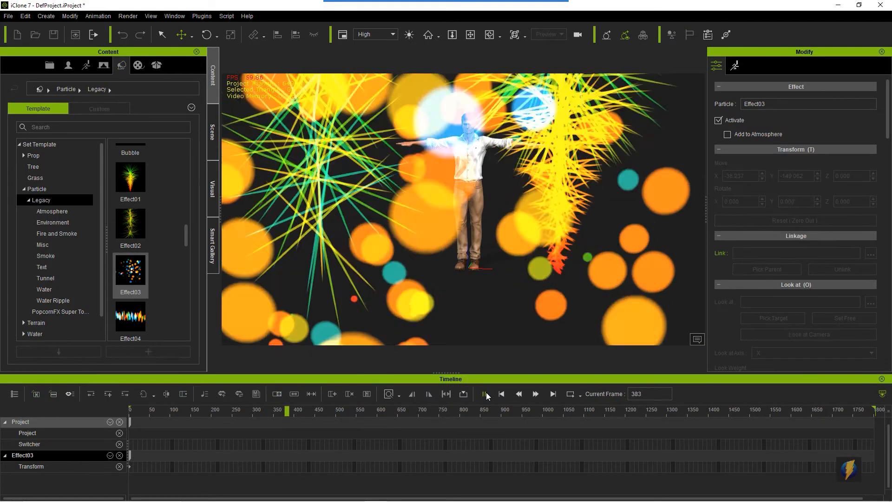
left_click(485, 395)
left_click(500, 394)
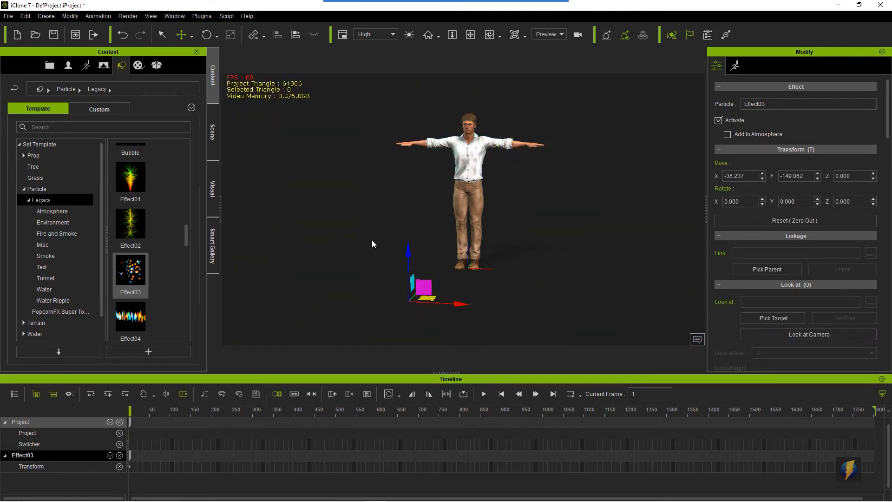
- Delete Effect01, Effect02 and Effect03 from the scene together and bring up the Basic particles in the Legacy library
left_click(213, 133)
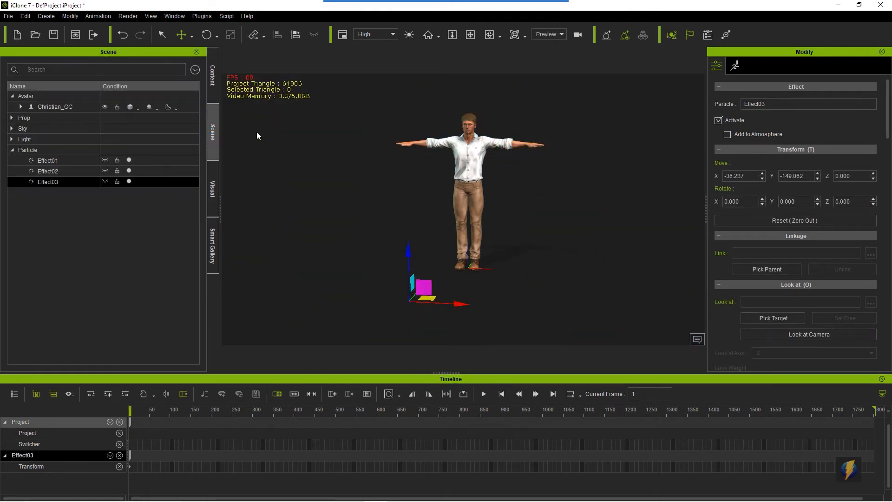
left_click(63, 170)
left_click(65, 181, "shift")
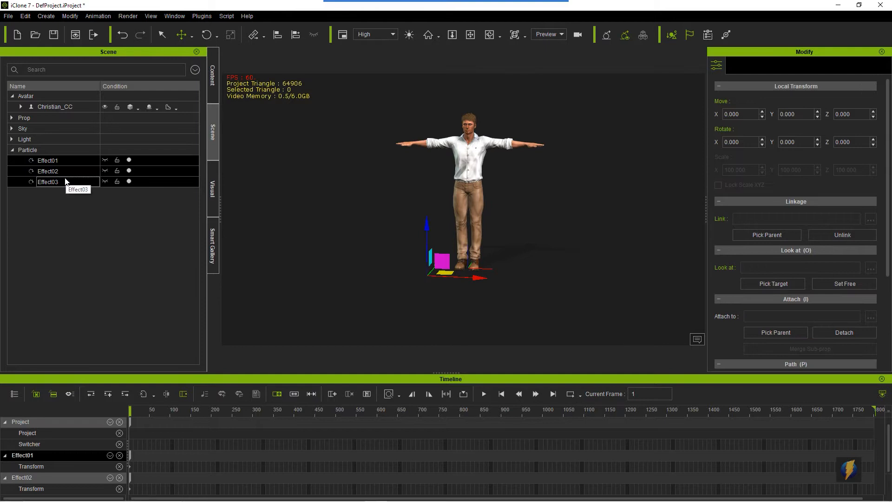
key("Delete")
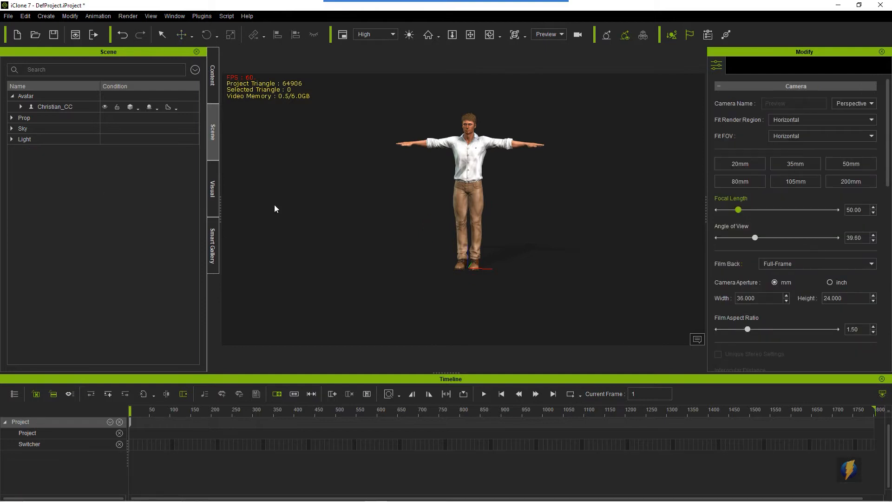
left_click(215, 86)
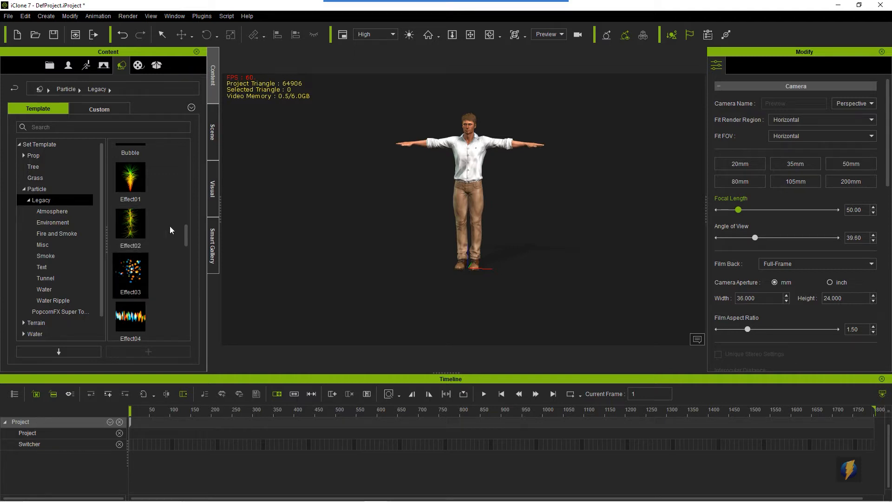
scroll(170, 249, "up", 5)
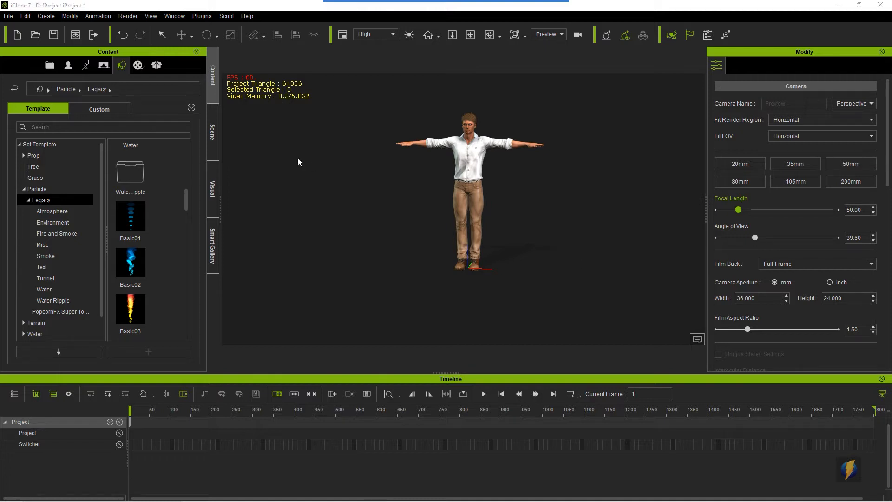
- Select the avatar in the scene and move it along X to about -188, clear of the origin
left_click(213, 132)
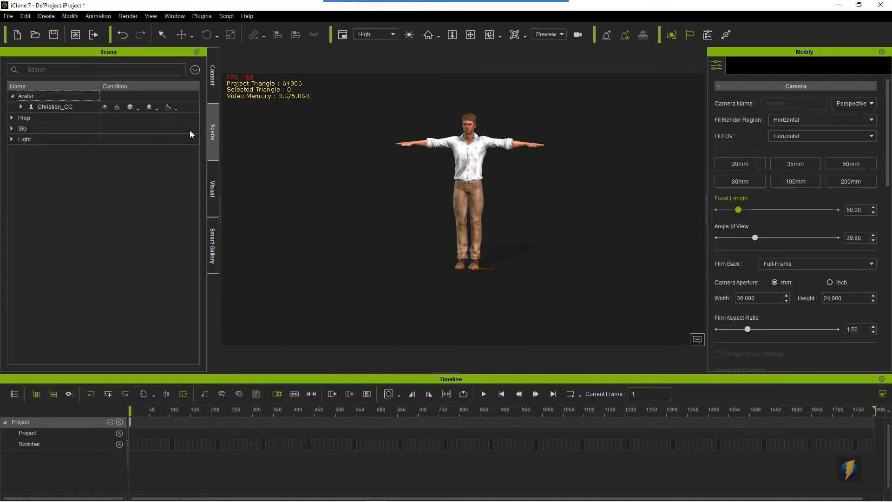
left_click(80, 107)
left_click_drag(523, 271, 372, 263)
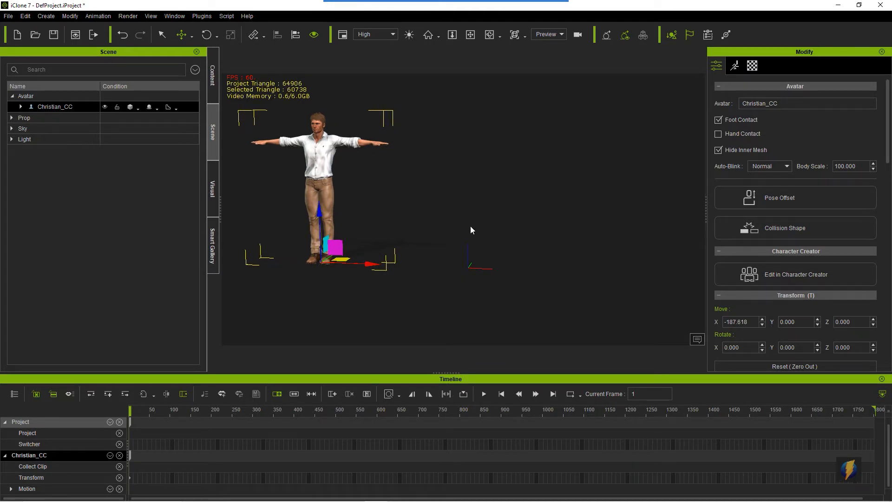
- Add the Basic01 particle from the Legacy library at the scene origin, preview it in playback, and return to the first frame
left_click(212, 75)
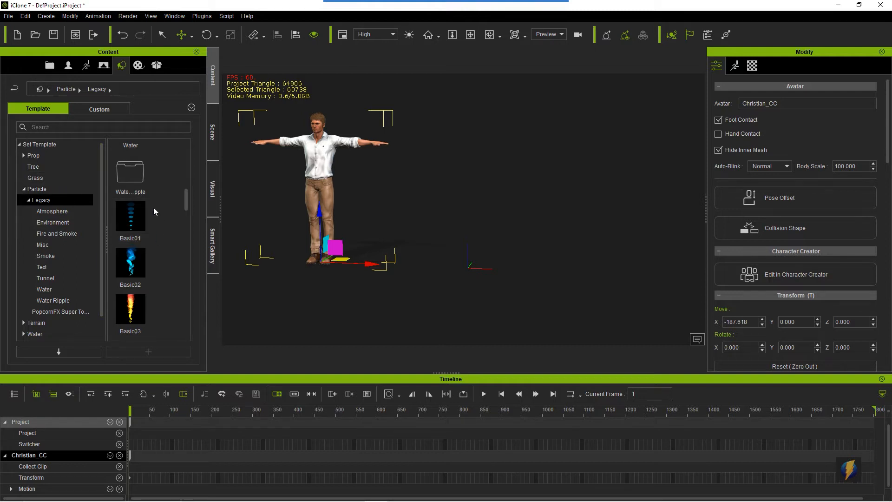
mouse_move(132, 217)
double_click(133, 218)
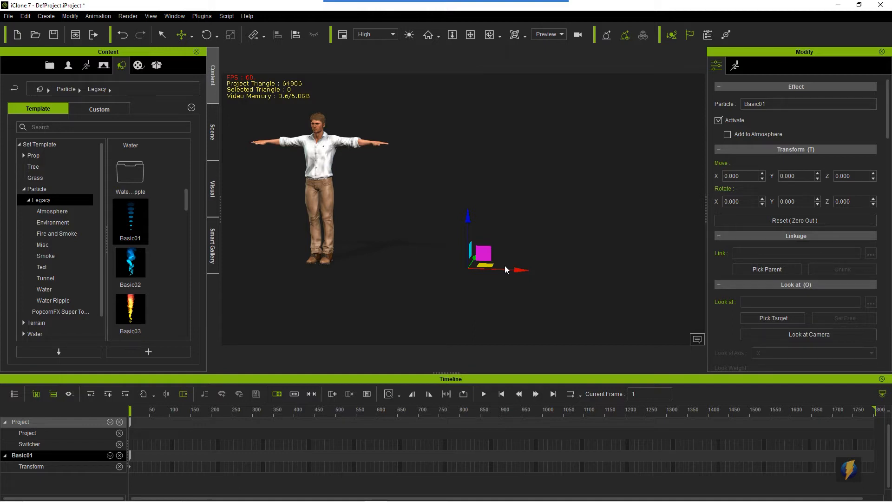
left_click(484, 394)
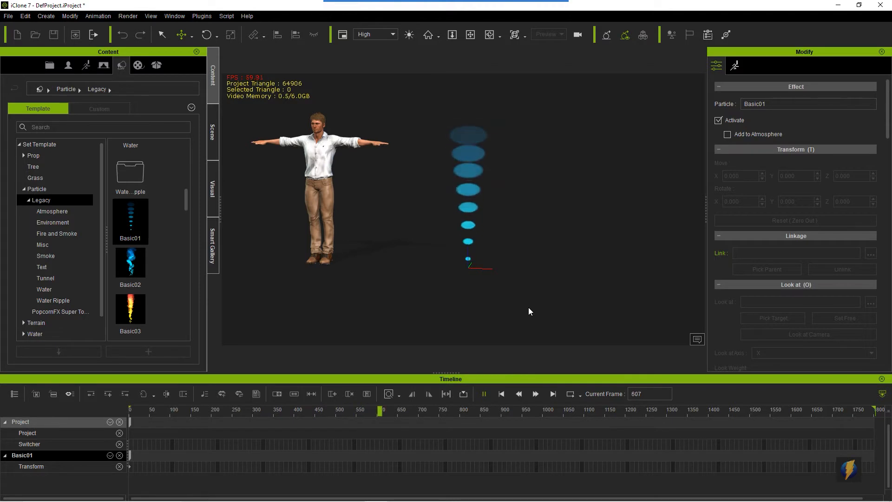
left_click(501, 393)
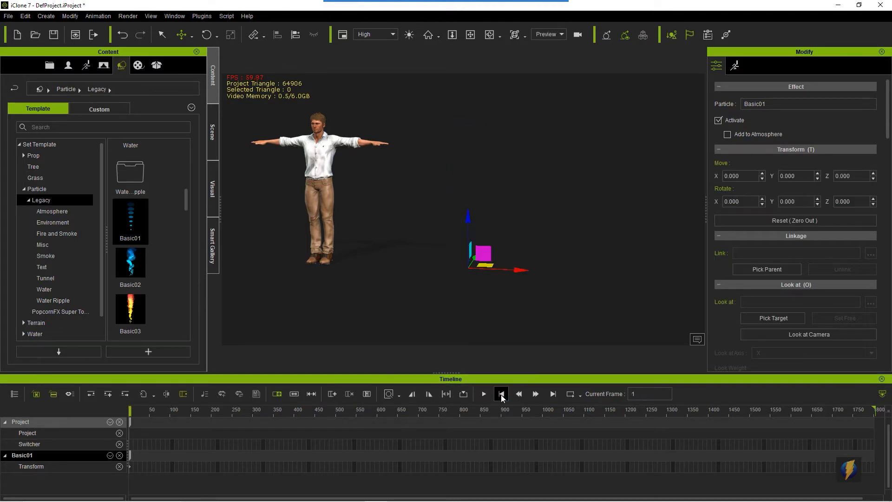
- Show Basic01 in the scene object list and replay its emission, ending at the first frame with nothing selected
left_click(213, 132)
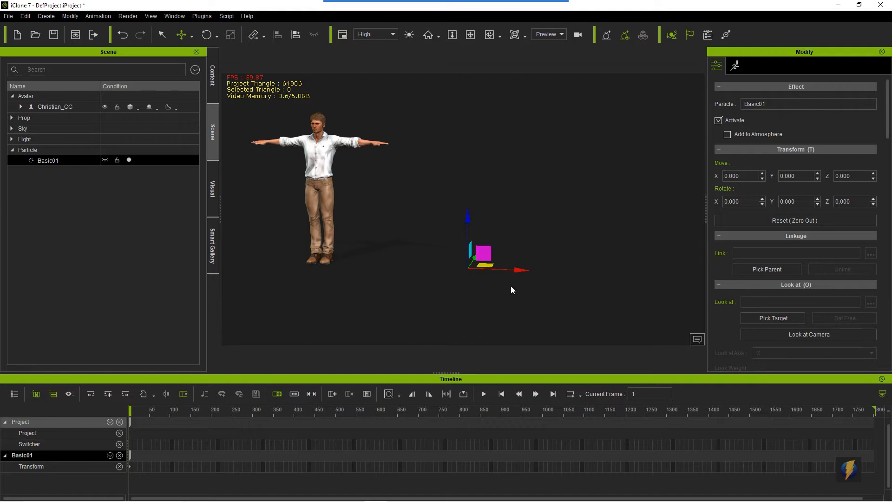
left_click(483, 394)
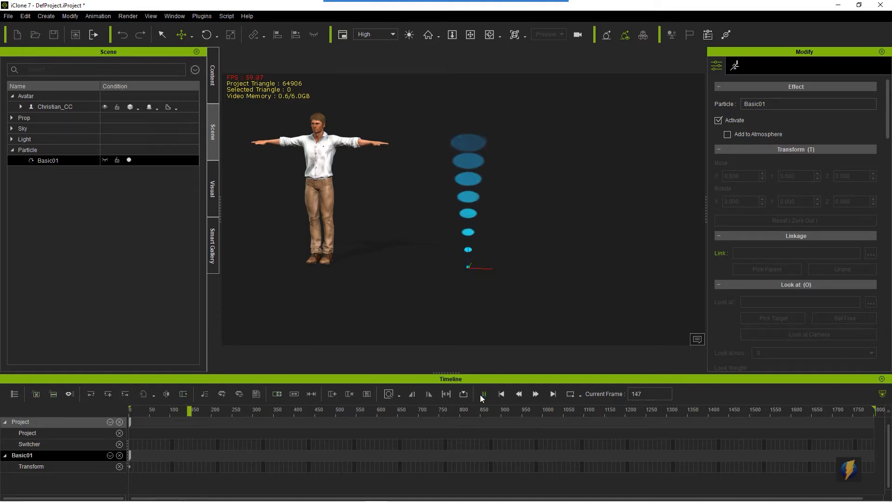
left_click(483, 394)
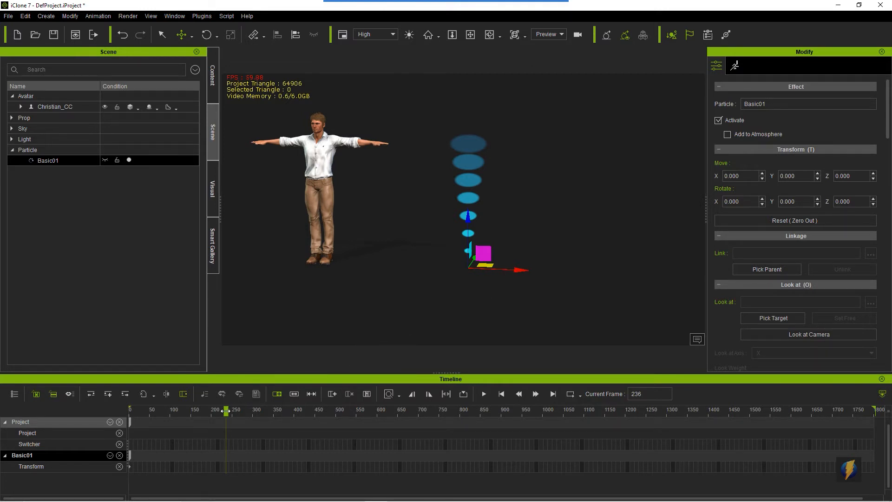
left_click_drag(225, 411, 13, 388)
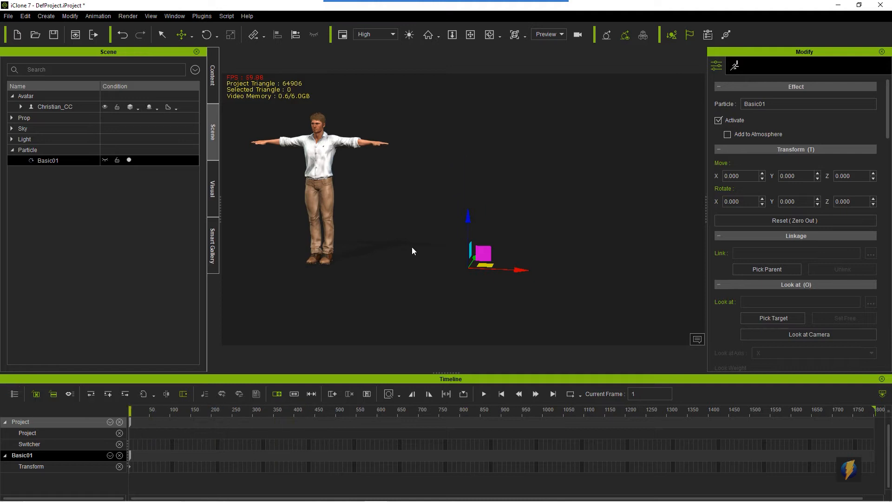
left_click(542, 226)
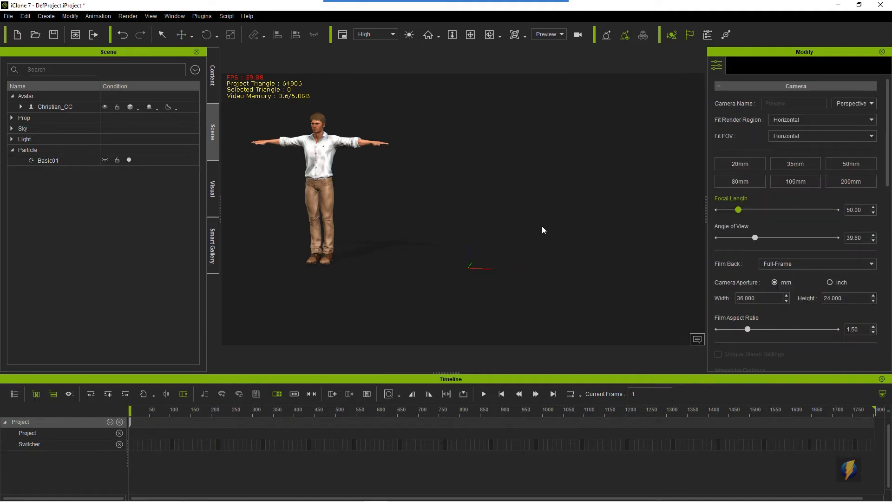
- Select the Basic01 particle, try a freehand rotation and undo it, and set its Y rotation to 90 degrees
left_click(55, 160)
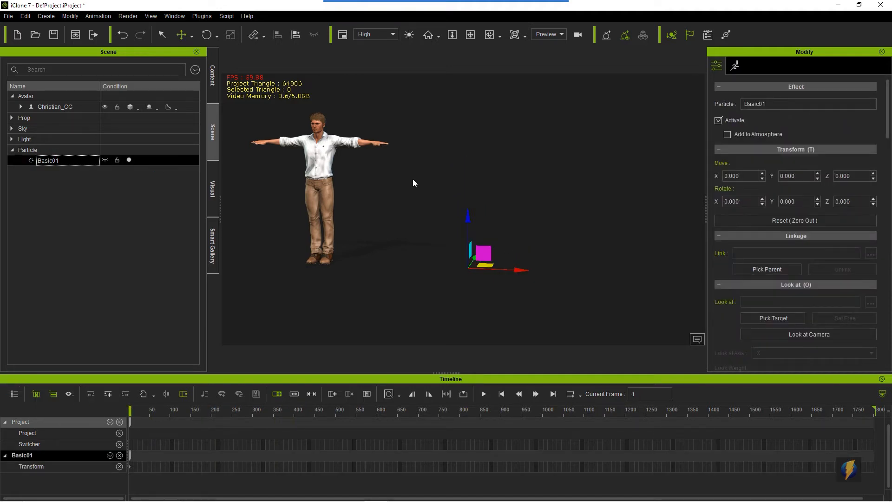
left_click(206, 35)
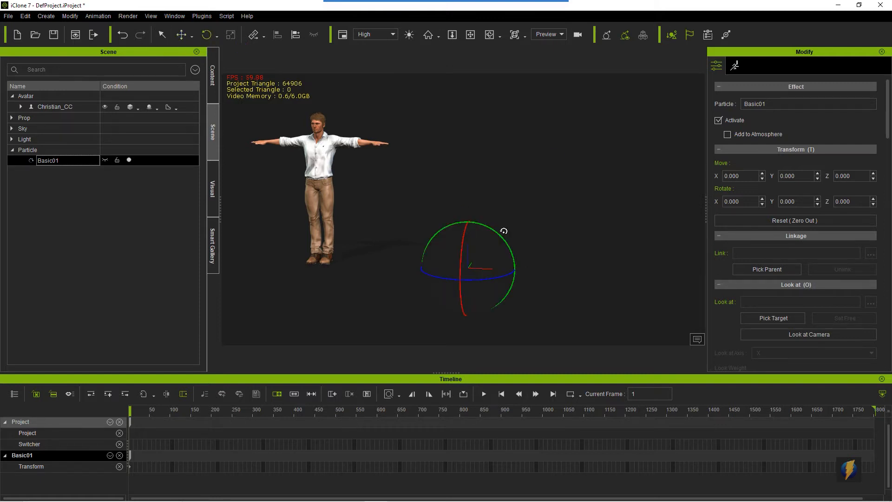
left_click_drag(490, 231, 541, 270)
key("ctrl+z")
left_click_drag(796, 201, 775, 200)
type("90")
key("Return")
- Preview the rotated Basic01 emission in playback, stop it, and return to the first frame
left_click(483, 393)
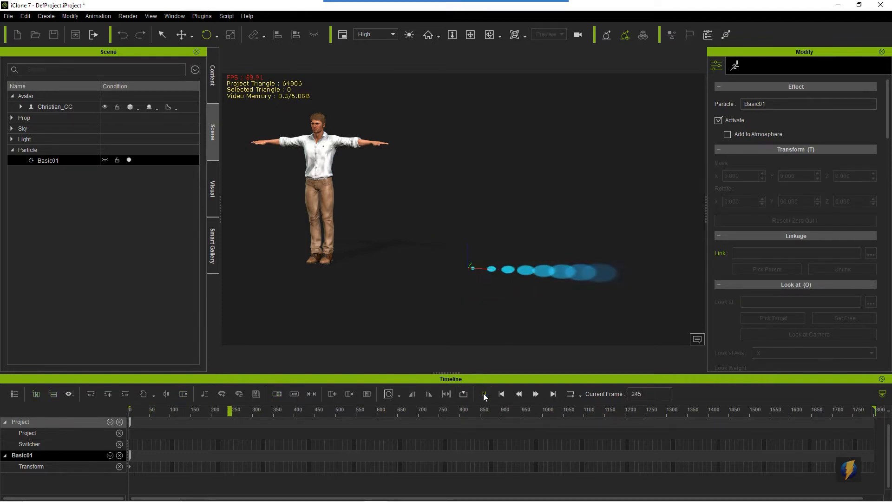
left_click(483, 394)
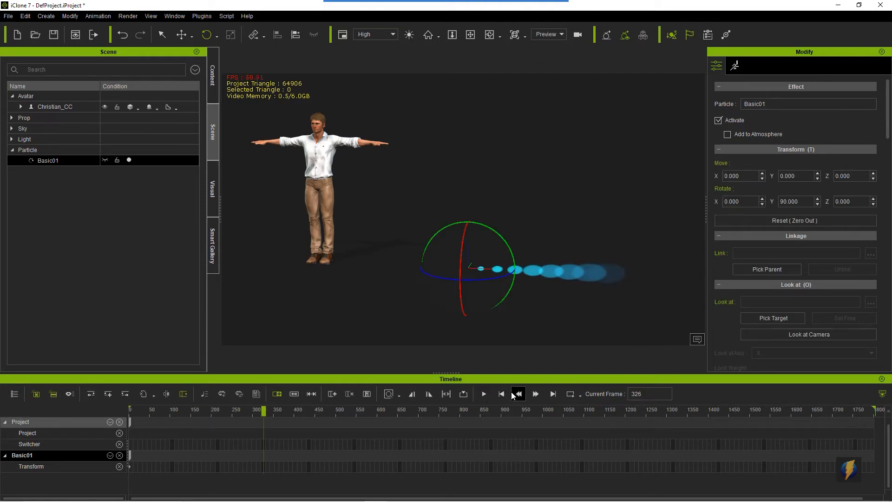
left_click(501, 393)
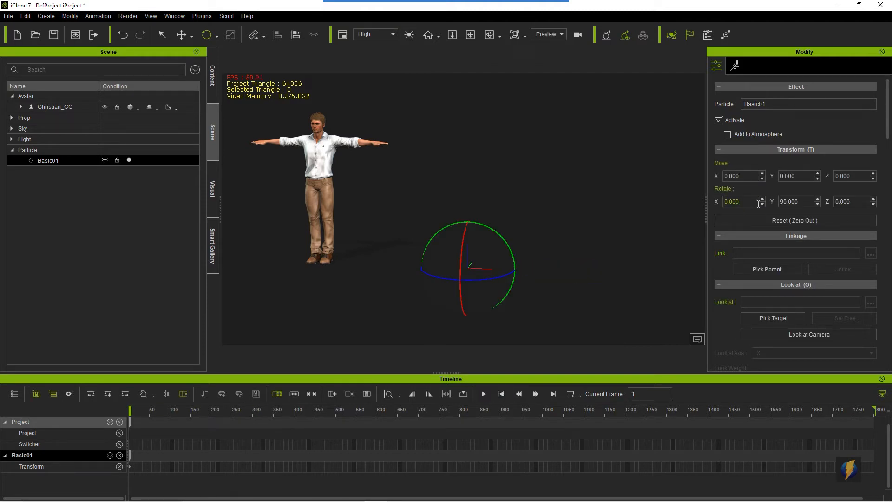
- Set the Y rotation of Basic01 back to 0 and replay its emission, ending at the first frame
double_click(795, 204)
left_click(484, 393)
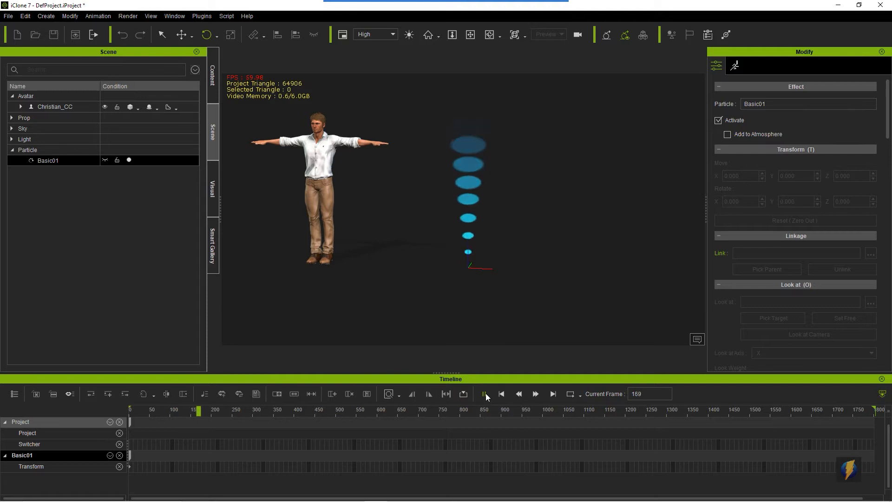
left_click(484, 394)
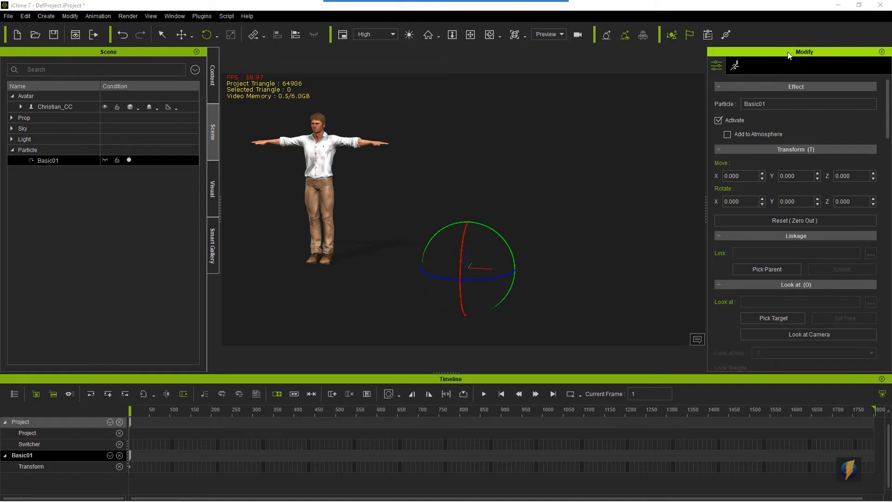
- Bring up the Particle Settings of Basic01 with its Diffuse and Opacity maps, and play the emission to about frame 103
left_click_drag(887, 103, 888, 225)
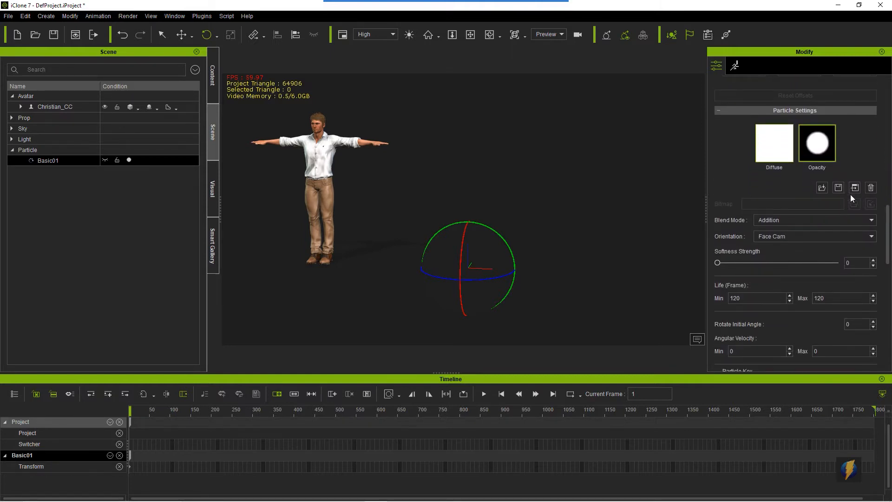
left_click(475, 17)
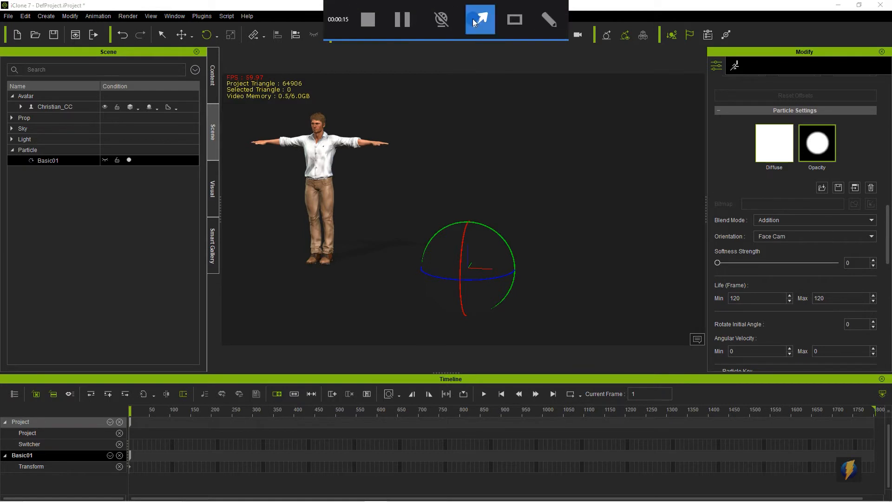
mouse_move(562, 147)
left_mouse_down()
mouse_move(706, 158)
mouse_move(754, 140)
mouse_move(789, 175)
mouse_move(805, 135)
mouse_move(812, 152)
mouse_move(795, 177)
mouse_move(765, 151)
mouse_move(816, 151)
mouse_move(805, 137)
mouse_move(800, 162)
mouse_move(762, 148)
left_mouse_up()
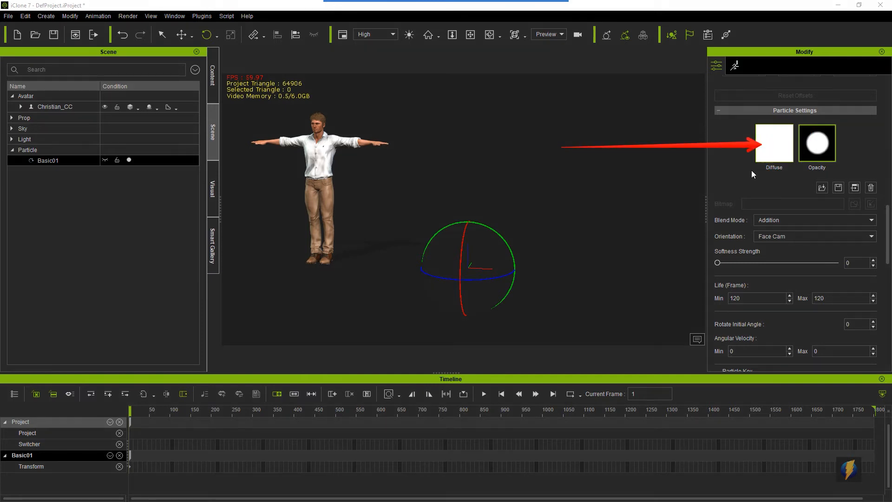
left_click(483, 394)
left_click(514, 380)
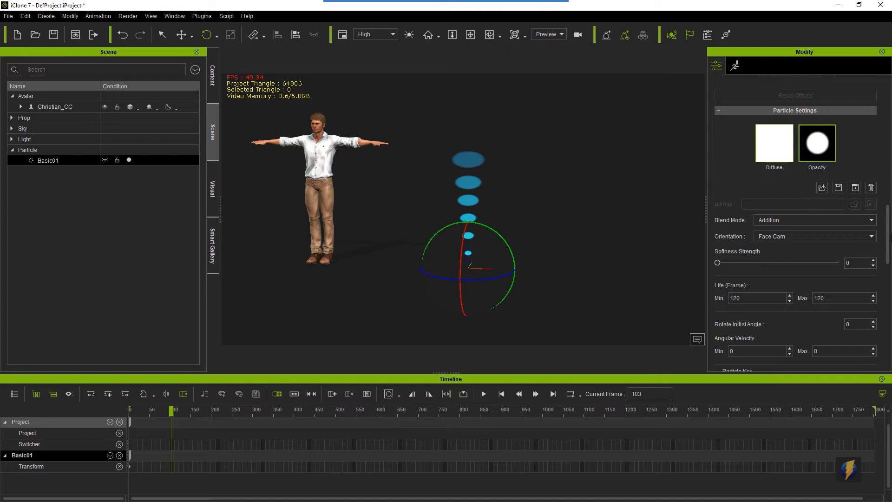
- Bring up the Particle Key settings of Basic01 to examine the color swatch and the key markers
left_click_drag(887, 215, 885, 251)
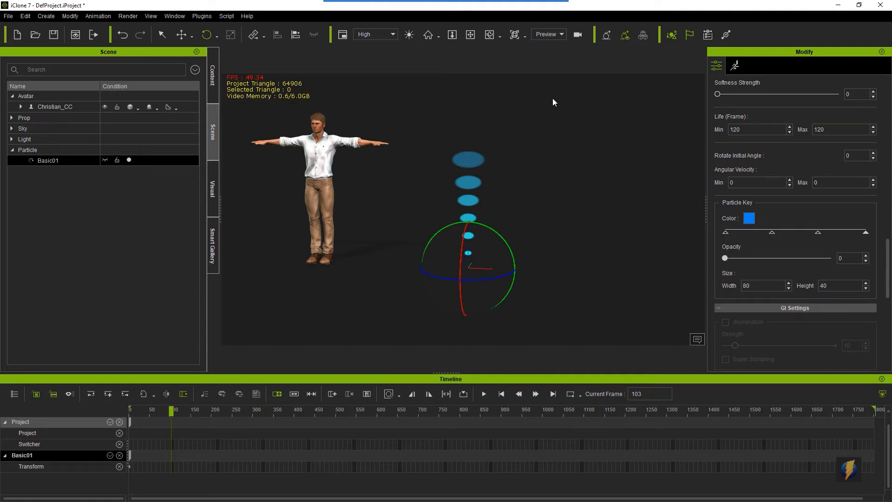
mouse_move(494, 2)
left_click(485, 17)
left_click_drag(608, 136, 743, 216)
mouse_move(454, 6)
left_click(478, 20)
mouse_move(583, 163)
left_mouse_down()
mouse_move(712, 197)
mouse_move(722, 228)
mouse_move(751, 216)
mouse_move(714, 221)
mouse_move(727, 234)
mouse_move(748, 217)
mouse_move(767, 231)
mouse_move(792, 217)
mouse_move(816, 232)
mouse_move(725, 232)
mouse_move(770, 222)
mouse_move(772, 231)
mouse_move(864, 230)
mouse_move(780, 202)
mouse_move(703, 229)
left_mouse_up()
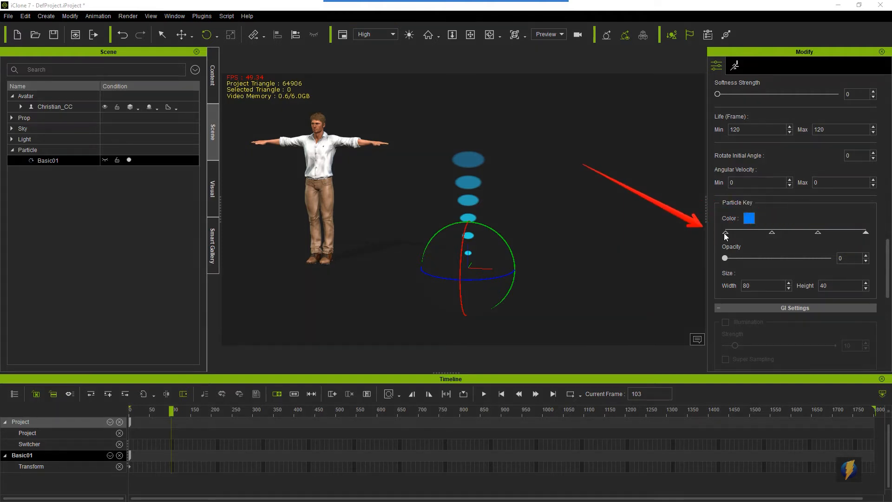
- Set the color of Basic01's first particle key to red, #ff0004
left_click(725, 233)
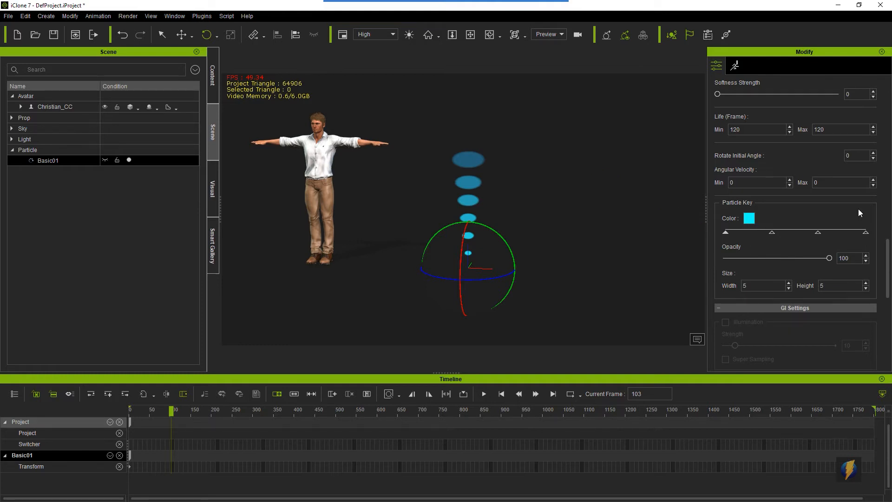
left_click(749, 219)
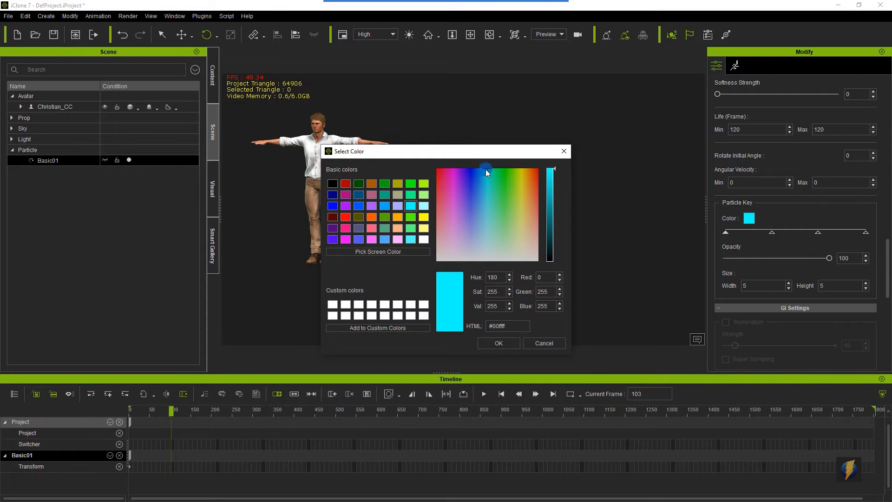
left_click_drag(484, 175, 426, 167)
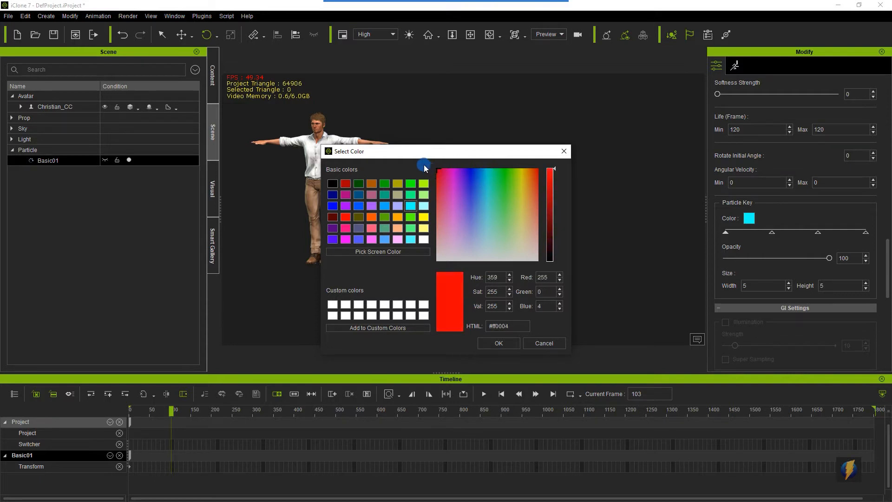
left_click(498, 342)
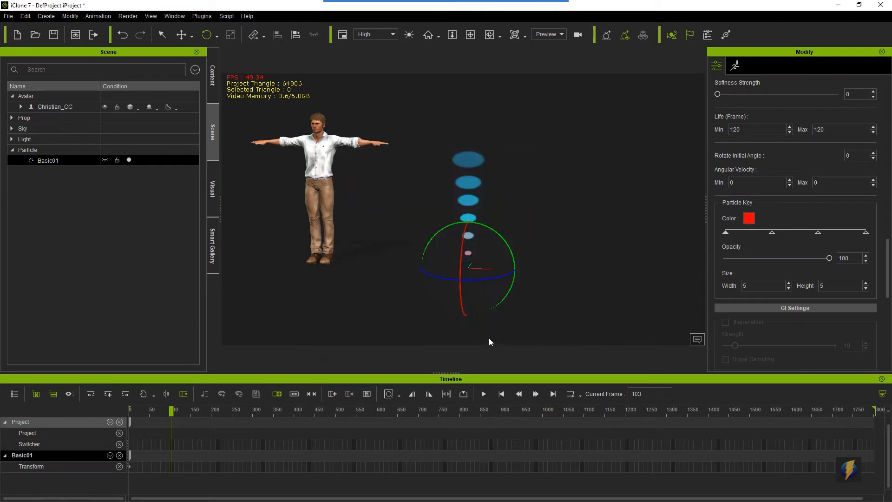
- Set the color of Basic01's second particle key to blue, #0000fb
left_click(771, 232)
left_click(748, 218)
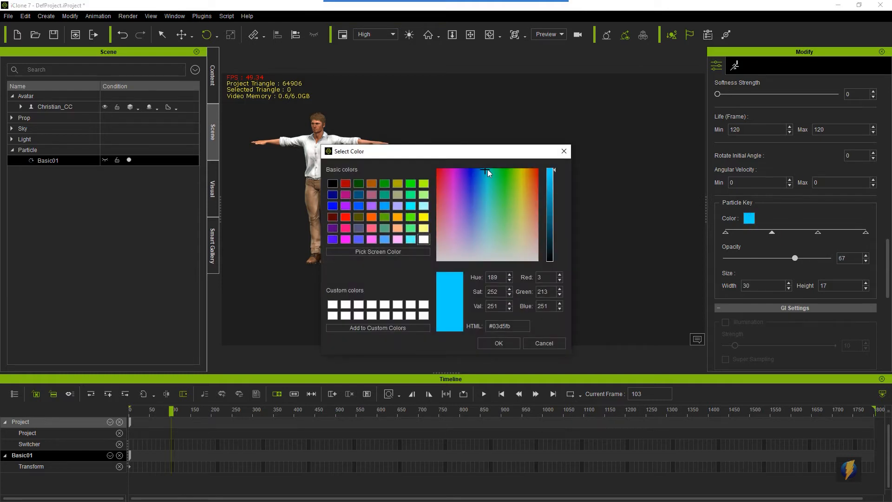
left_click_drag(486, 169, 470, 168)
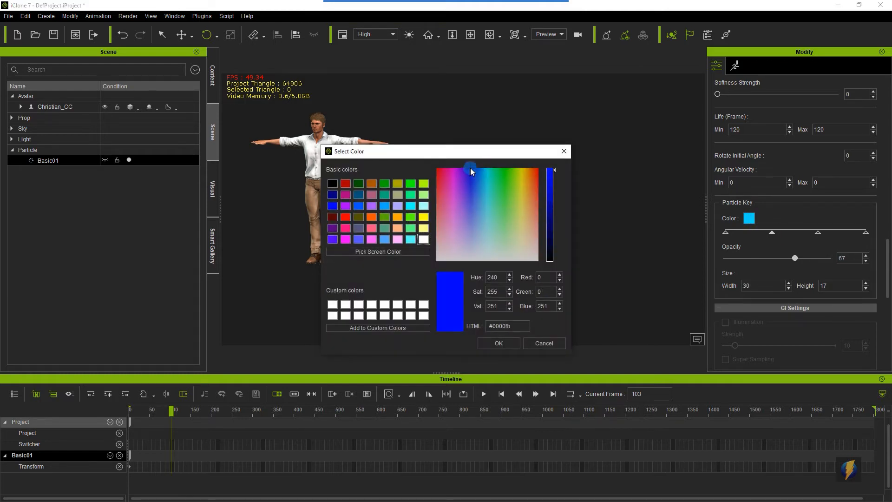
left_click(498, 343)
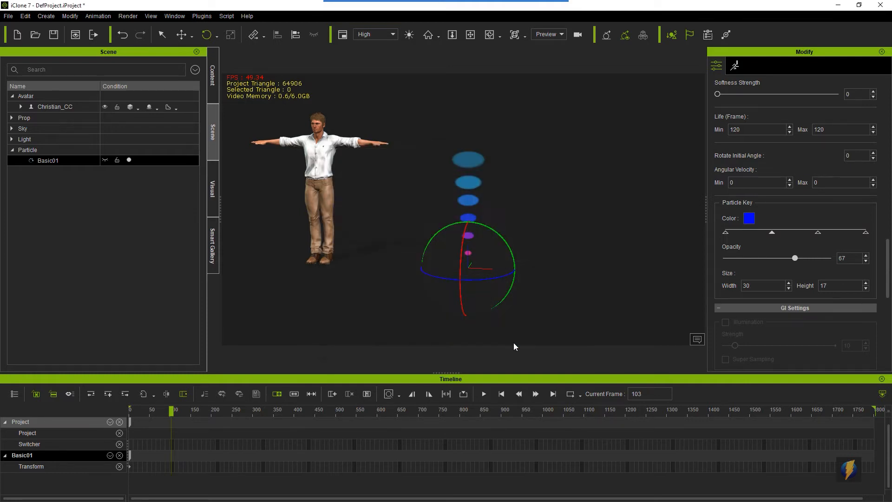
- Set the color of Basic01's third particle key to green, #00f708
left_click(817, 233)
left_click(749, 218)
left_click_drag(482, 170, 503, 169)
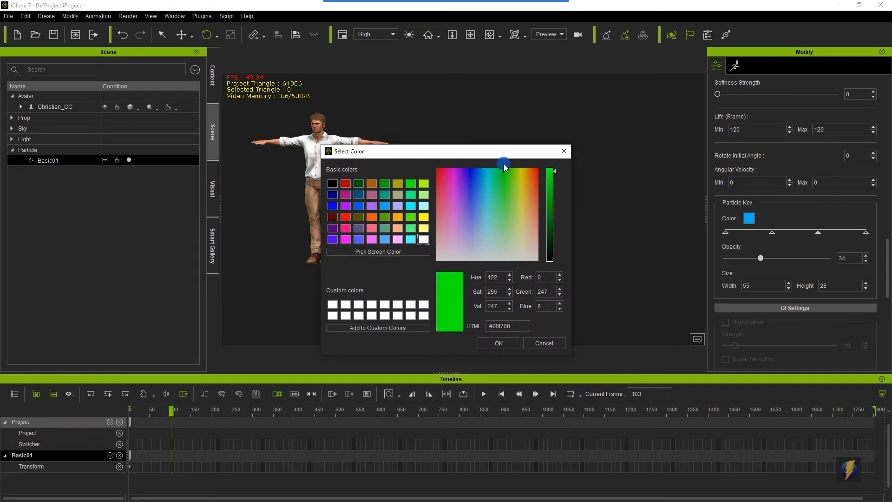
left_click(498, 342)
- Set the color of Basic01's fourth and last particle key to yellow, #f3f300
left_click(865, 232)
left_click(749, 219)
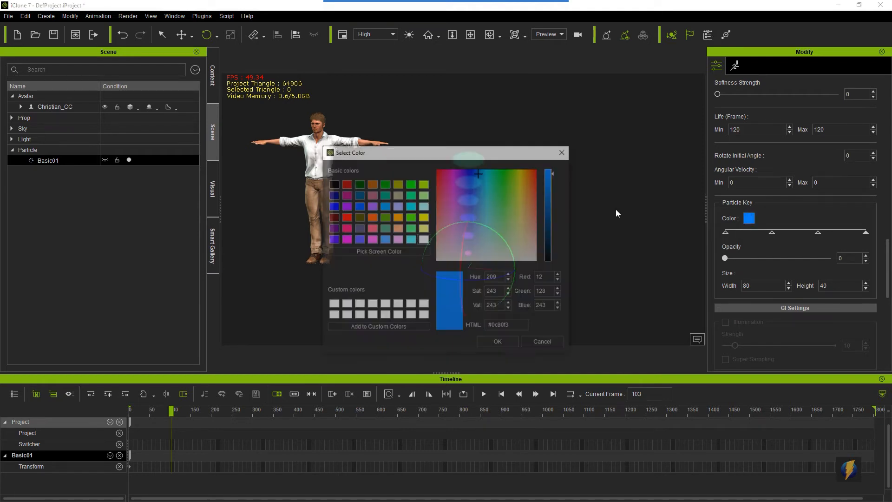
left_click_drag(479, 173, 541, 167)
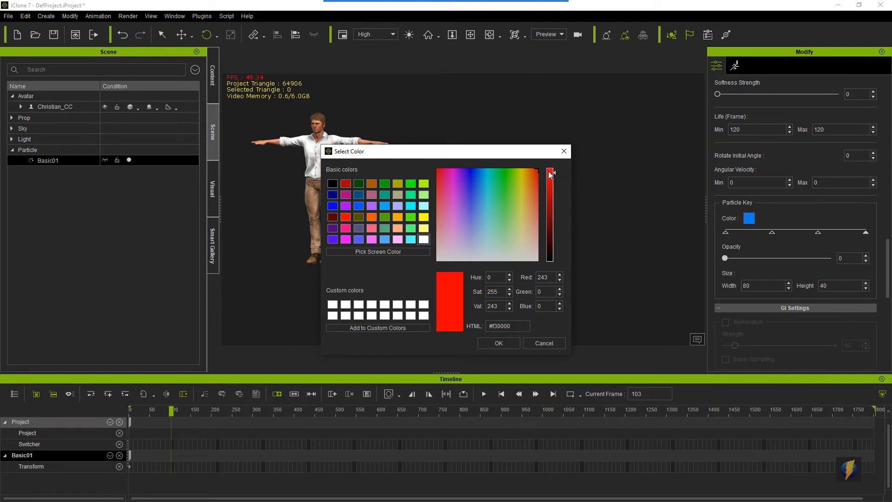
left_click_drag(535, 169, 521, 168)
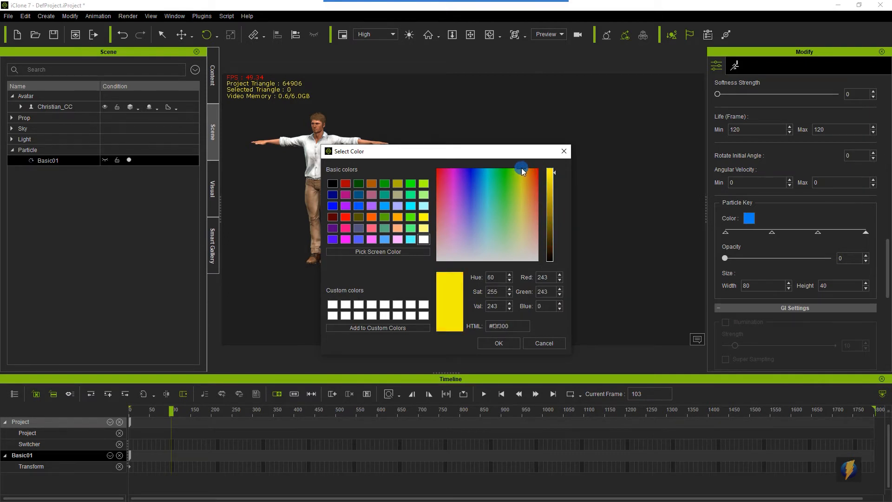
left_click(506, 344)
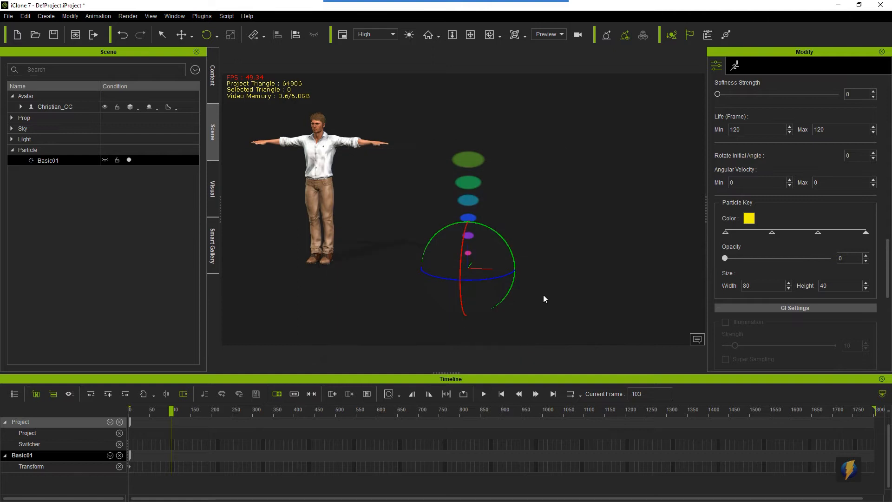
- Play the recolored Basic01 emission from the first frame, then replay it and pause at about frame 123
left_click(501, 394)
left_click(484, 394)
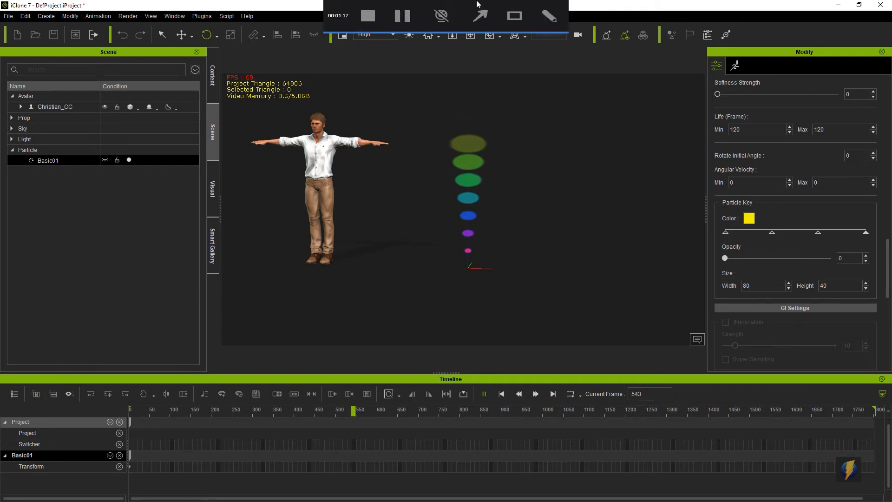
left_click(480, 15)
mouse_move(603, 121)
left_mouse_down()
mouse_move(705, 227)
mouse_move(757, 193)
mouse_move(766, 229)
mouse_move(797, 200)
mouse_move(817, 233)
mouse_move(864, 209)
mouse_move(820, 188)
left_mouse_up()
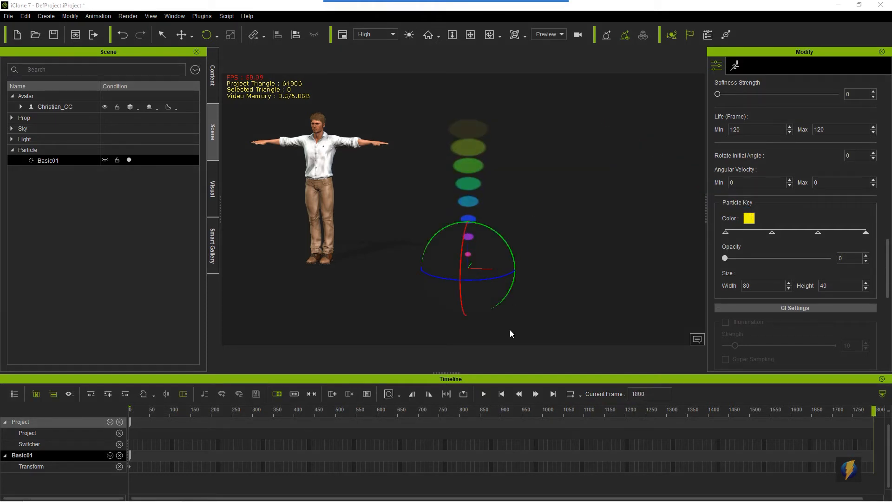
left_click(483, 394)
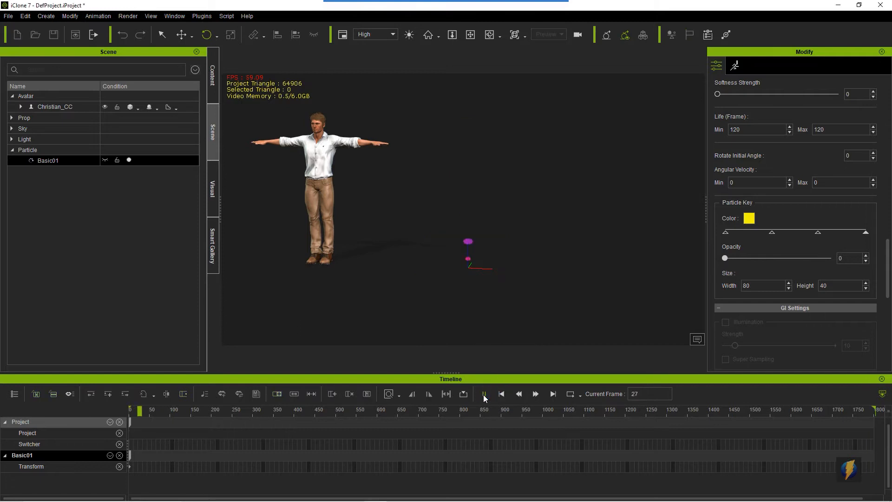
left_click(483, 394)
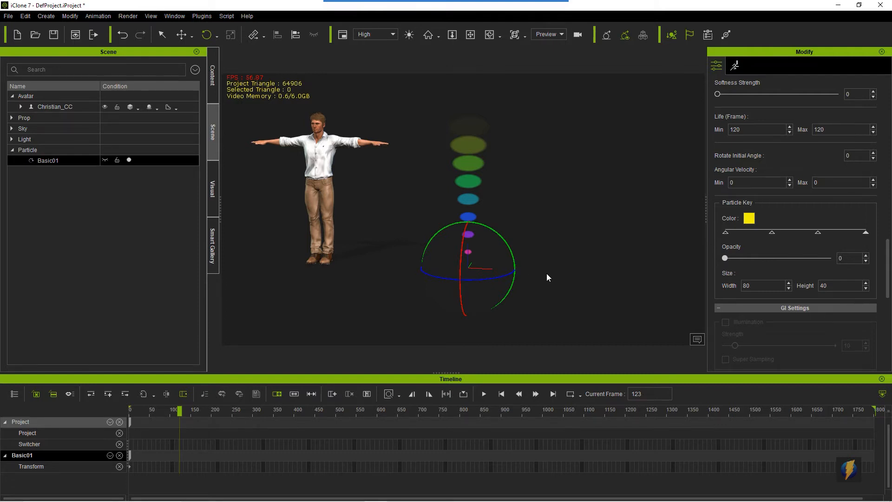
- Try opacity 100 on the second particle key of Basic01, and set the opacity of the second and third keys to 0
mouse_move(446, 1)
left_click(479, 16)
mouse_move(635, 172)
left_mouse_down()
mouse_move(742, 236)
mouse_move(870, 242)
mouse_move(673, 232)
mouse_move(682, 216)
left_mouse_up()
left_click(725, 233)
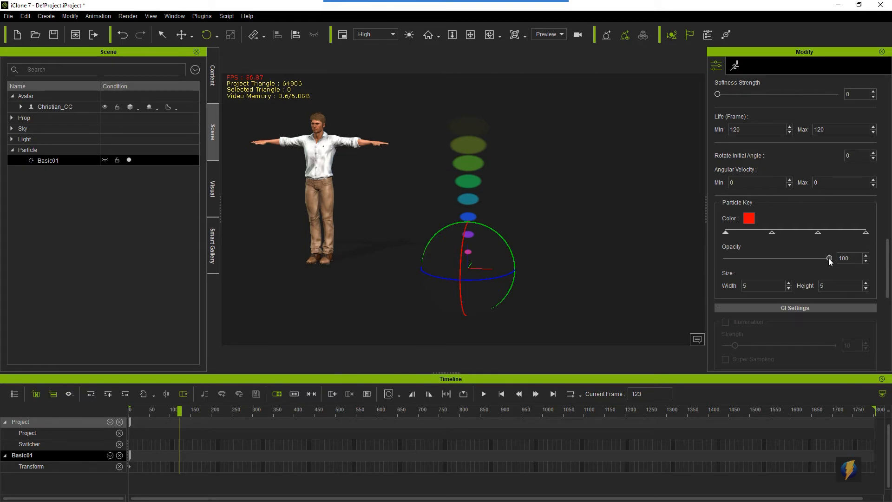
left_click(771, 232)
left_click(795, 259)
left_click_drag(795, 259, 888, 260)
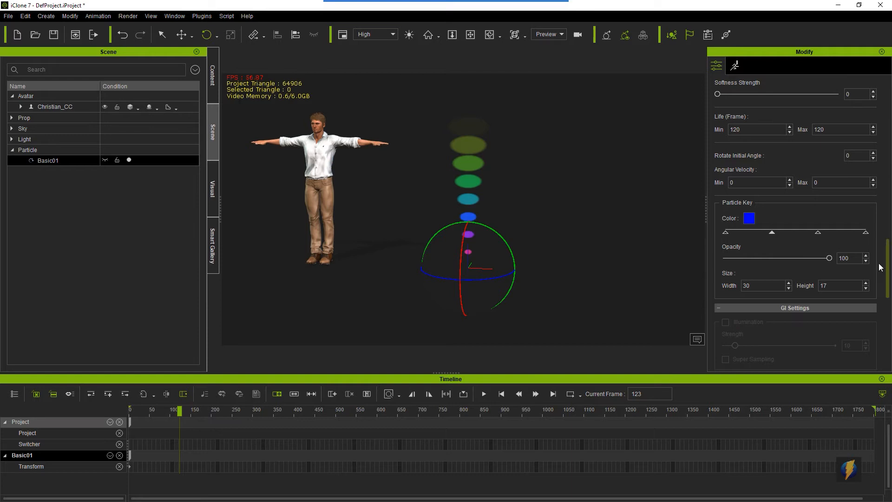
left_click_drag(829, 257, 638, 252)
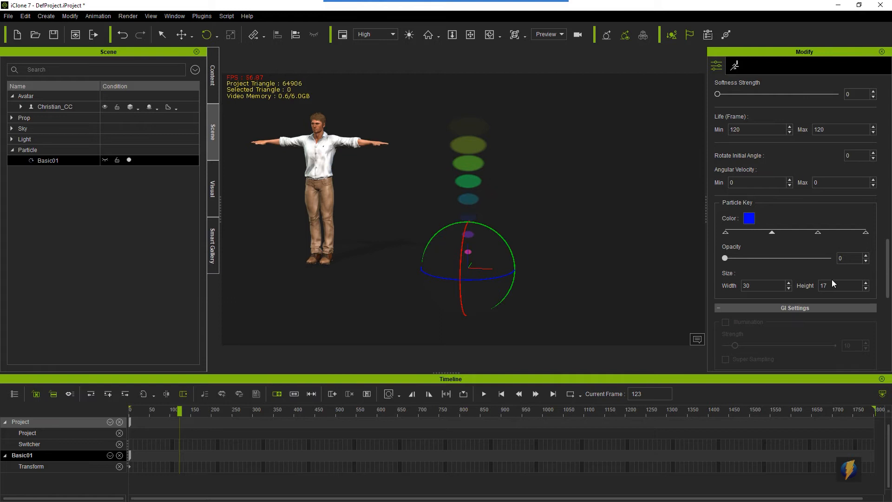
left_click(818, 232)
left_click_drag(760, 258, 692, 258)
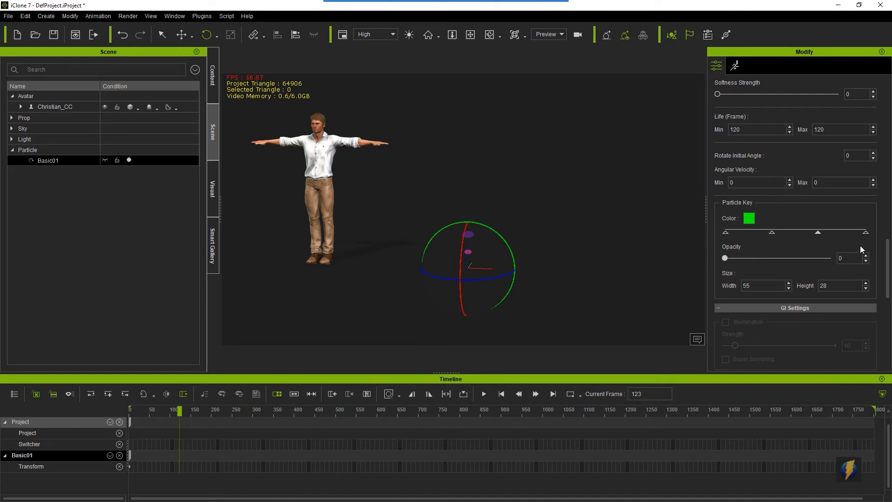
- Set the opacity of Basic01's last, yellow particle key to 100 and return to the first frame
left_click(865, 232)
left_click_drag(724, 259, 870, 257)
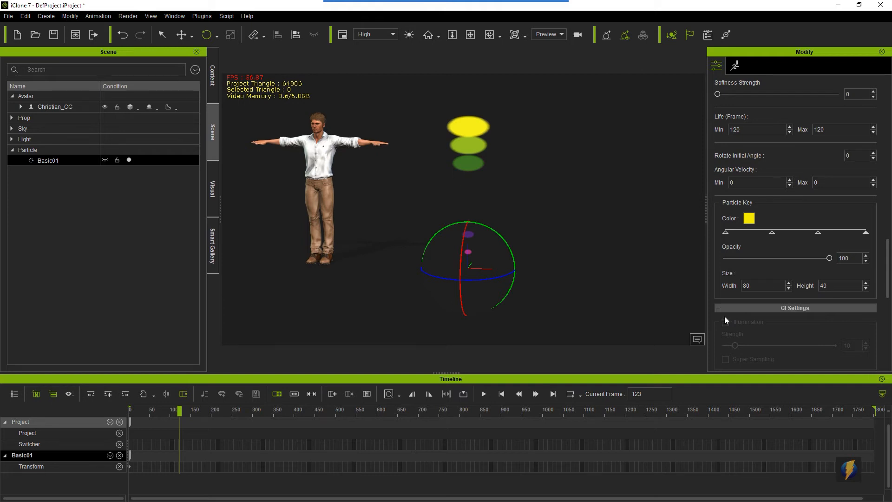
left_click(515, 395)
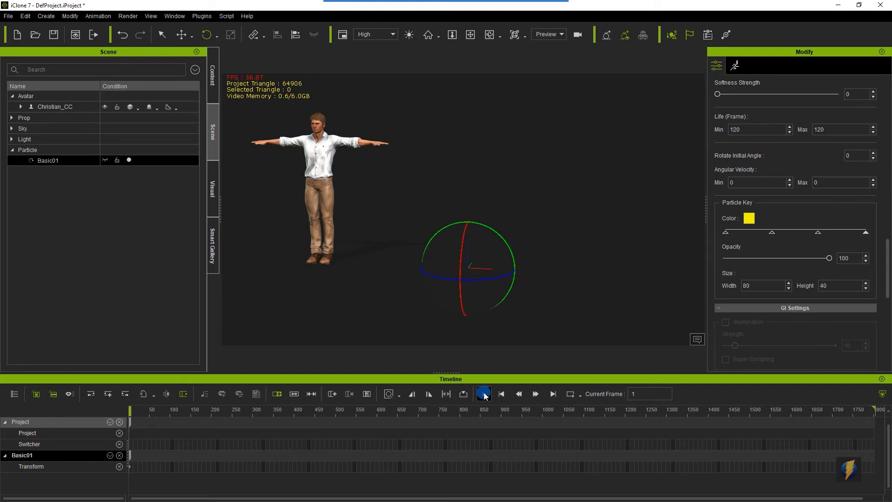
- Play the Basic01 emission with the middle particle keys faded out, pause it and return to the first frame
left_click(484, 394)
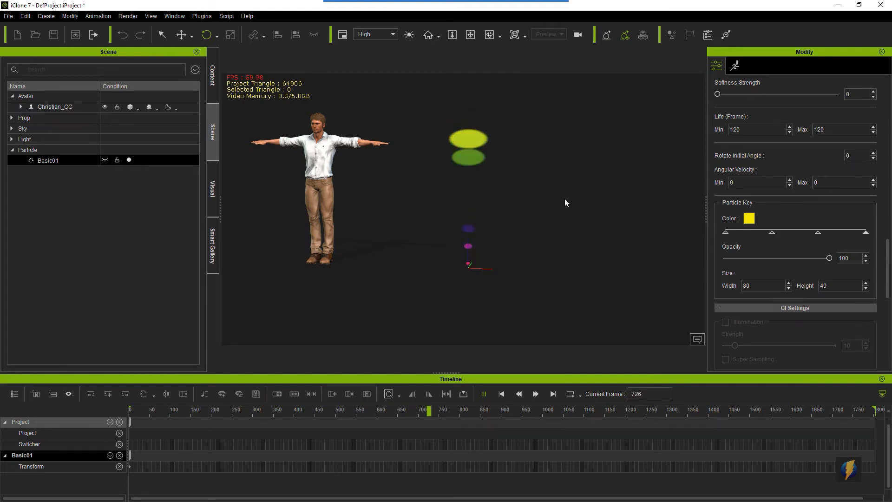
left_click(483, 394)
left_click(501, 394)
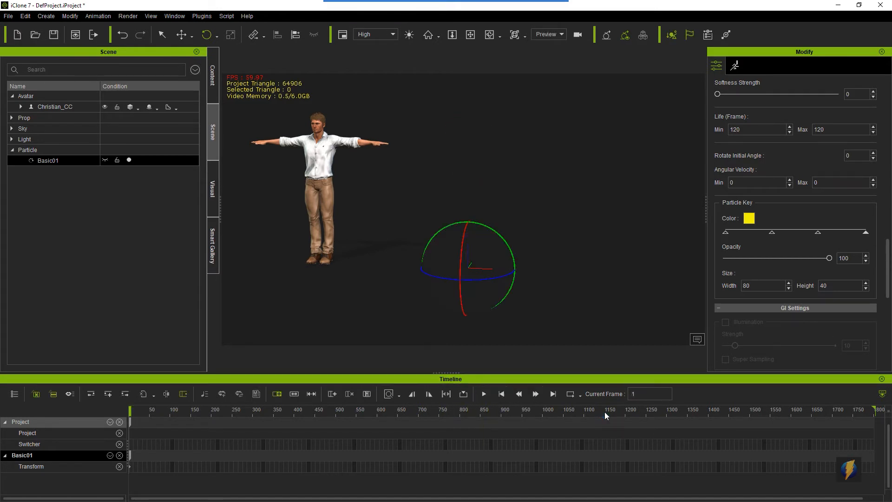
- Set the opacity of Basic01's second and third particle keys to 100
left_click(725, 232)
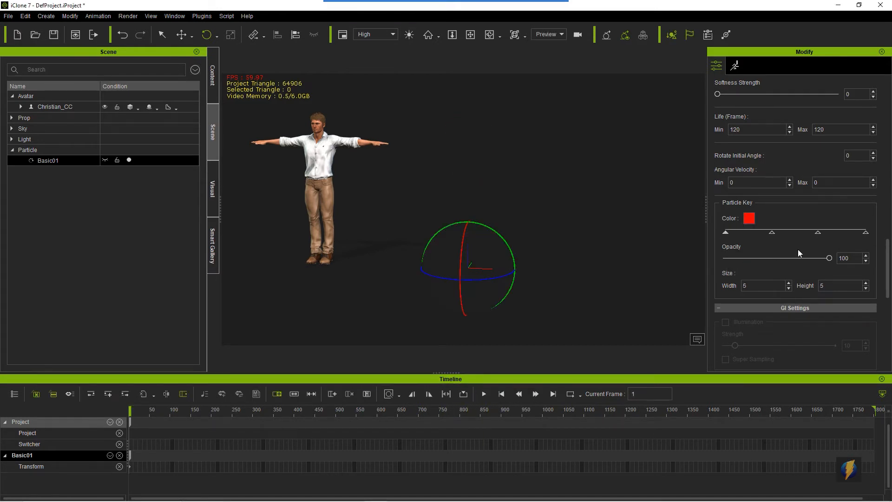
left_click(772, 232)
left_click(817, 232)
left_click_drag(726, 258, 843, 257)
left_click(865, 232)
- Play the fully opaque Basic01 emission, pause at about frame 496 and examine the particle shapes
left_click(483, 393)
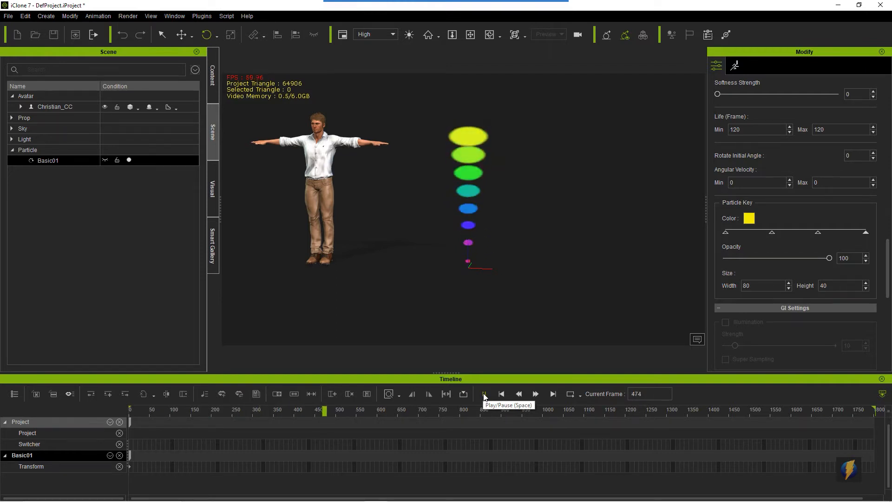
left_click(484, 394)
left_click(480, 16)
left_click_drag(591, 135, 489, 141)
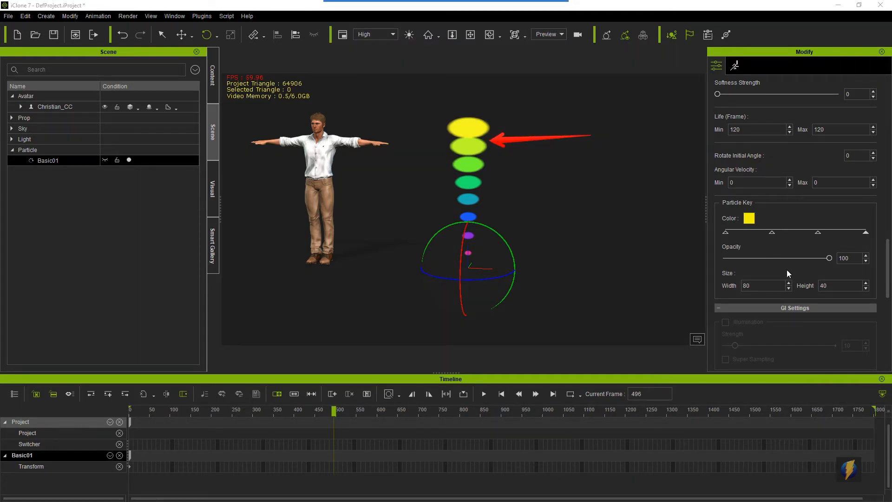
- Examine the Diffuse and Opacity texture maps in Basic01's particle settings
scroll(788, 271, "up", 3)
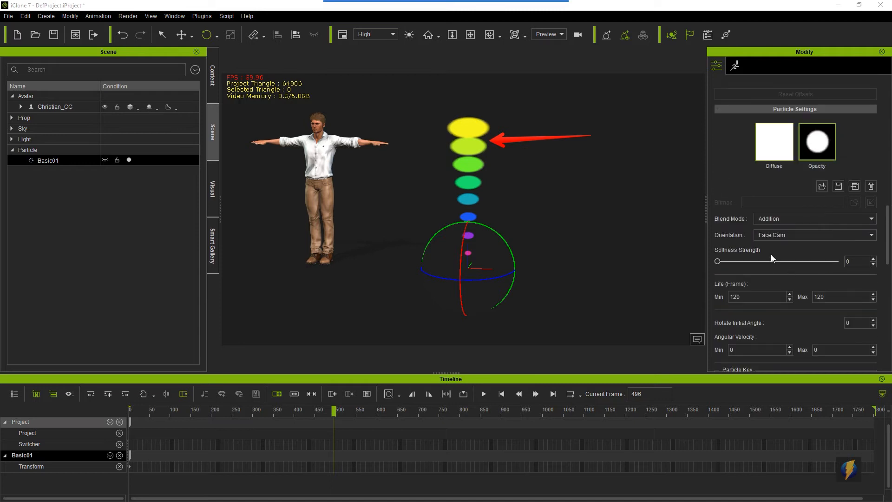
left_click(478, 16)
mouse_move(618, 140)
left_mouse_down()
mouse_move(793, 133)
mouse_move(807, 137)
mouse_move(810, 155)
mouse_move(824, 134)
left_mouse_up()
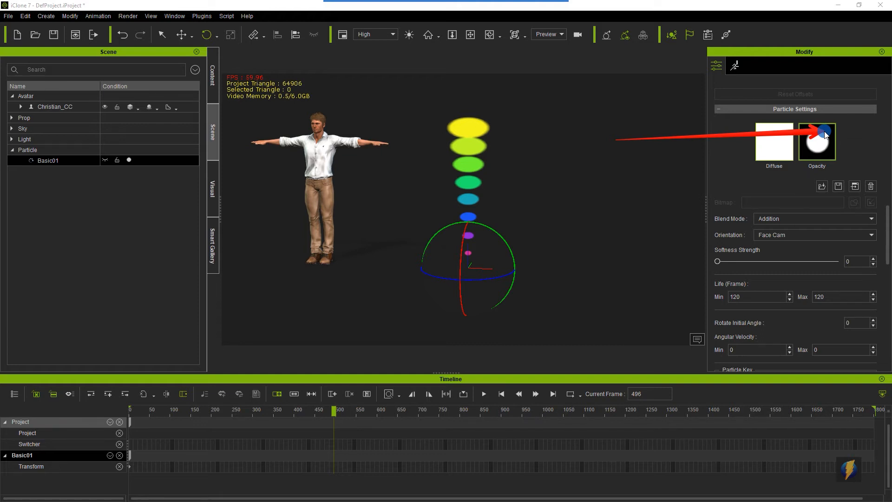
left_click_drag(824, 134, 748, 154)
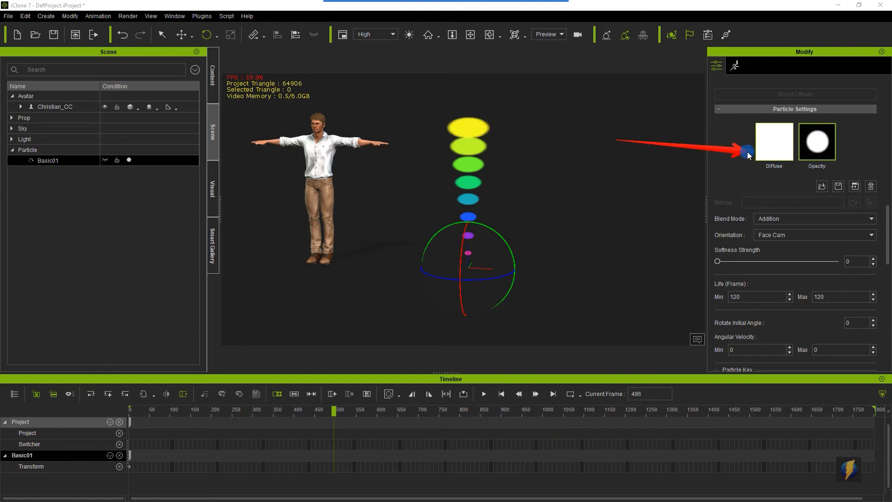
- Review the width and height values of Basic01's four particle keys, from the first key to the last
scroll(783, 277, "down", 3)
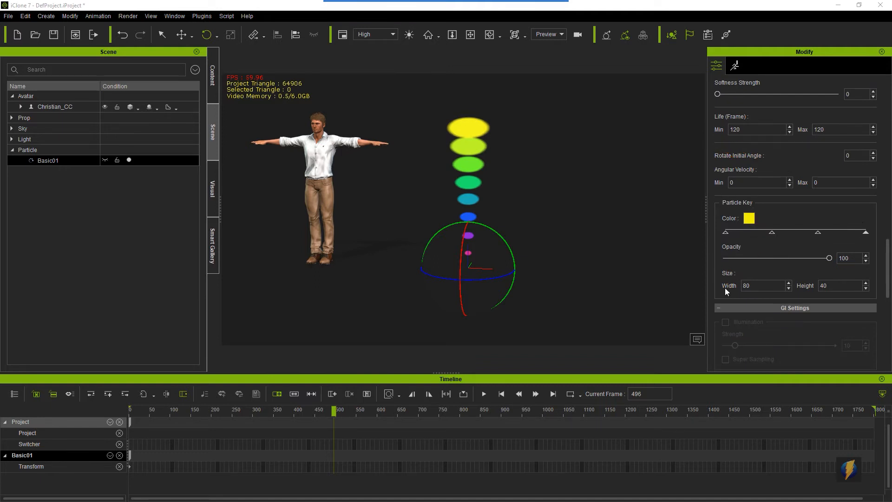
left_click(726, 232)
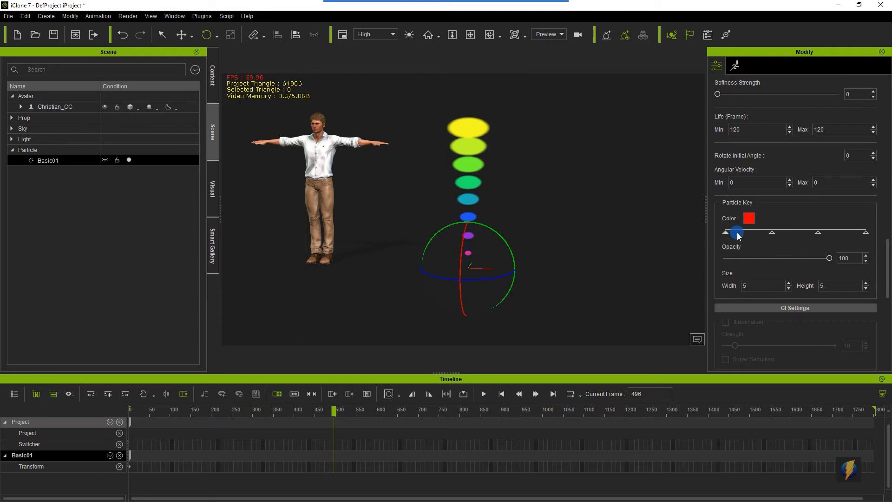
left_click(479, 20)
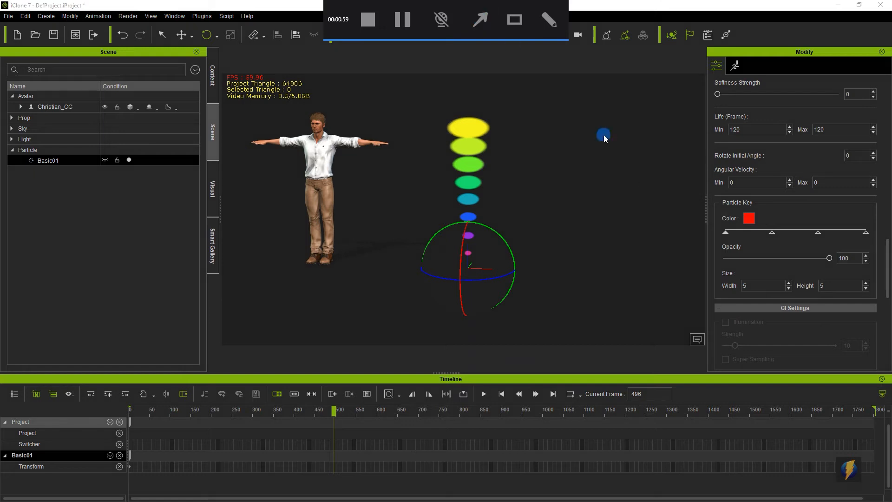
mouse_move(625, 173)
left_mouse_down()
mouse_move(728, 283)
mouse_move(816, 258)
mouse_move(821, 282)
mouse_move(720, 246)
mouse_move(743, 226)
left_mouse_up()
left_click(771, 233)
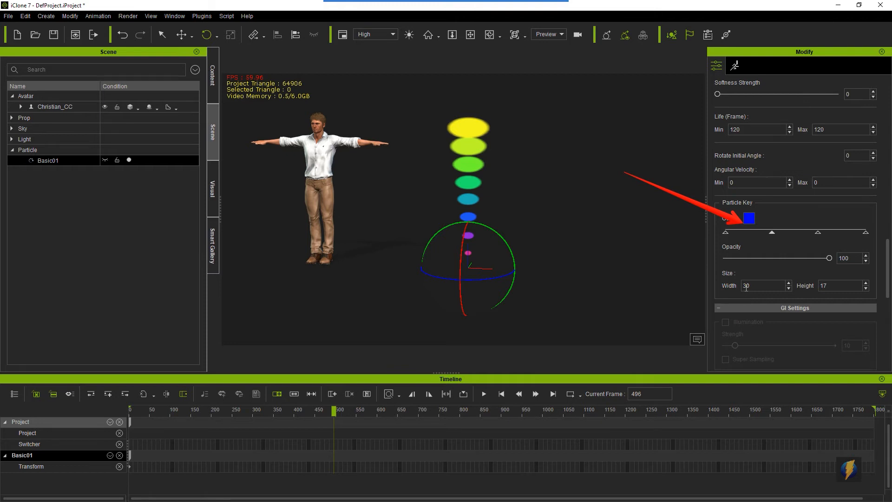
left_click(818, 231)
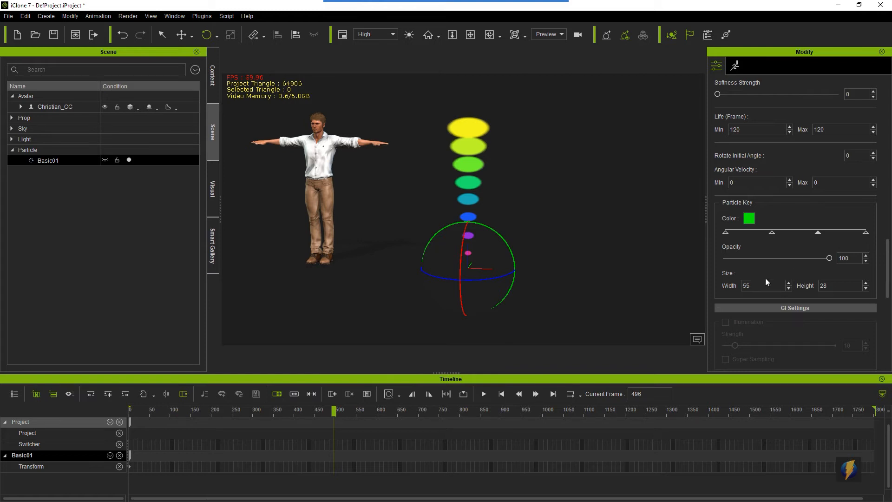
left_click(865, 231)
- Set the width and height of Basic01's first and second particle keys to 20
left_click(725, 232)
double_click(748, 285)
type("20")
double_click(828, 286)
type("2")
left_click(771, 233)
double_click(757, 285)
type("20")
double_click(833, 285)
- Set the third particle key's width to 20 and the last key's width and height to 20
left_click(818, 232)
double_click(764, 285)
type("20")
left_click(865, 232)
double_click(822, 285)
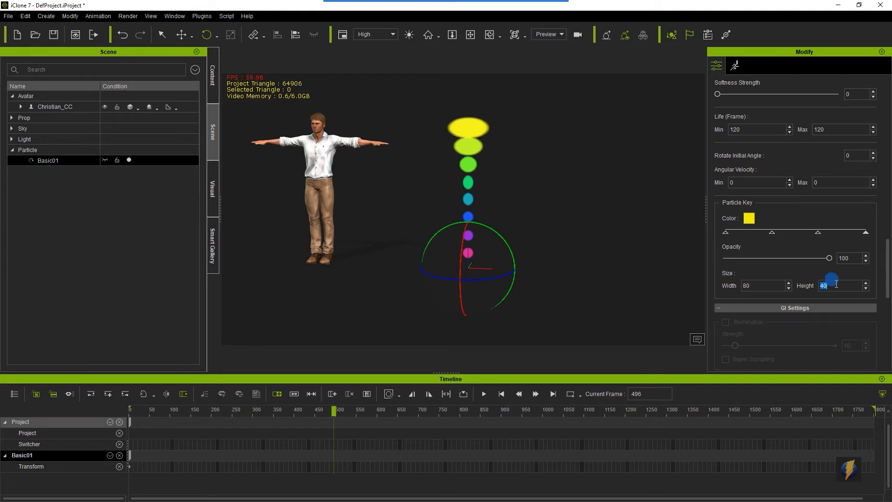
type("20")
double_click(766, 286)
type("20")
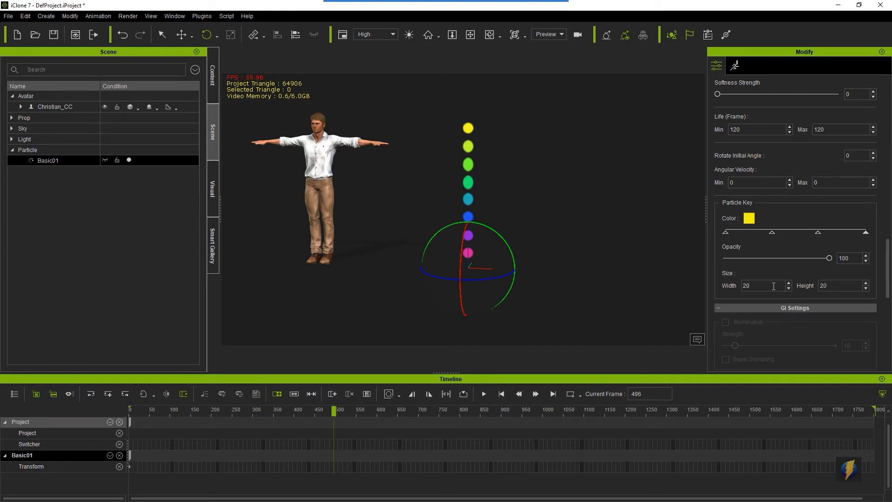
- Set the height of Basic01's third, green particle key to 20
left_click(817, 232)
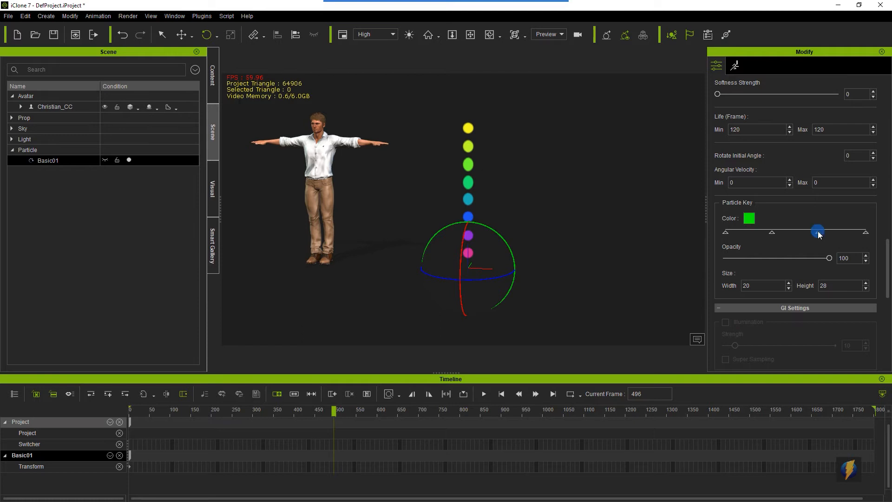
double_click(828, 284)
type("20")
key("Return")
- Play the evenly sized Basic01 emission from the first frame and pause at about frame 657
left_click(501, 393)
left_click(483, 393)
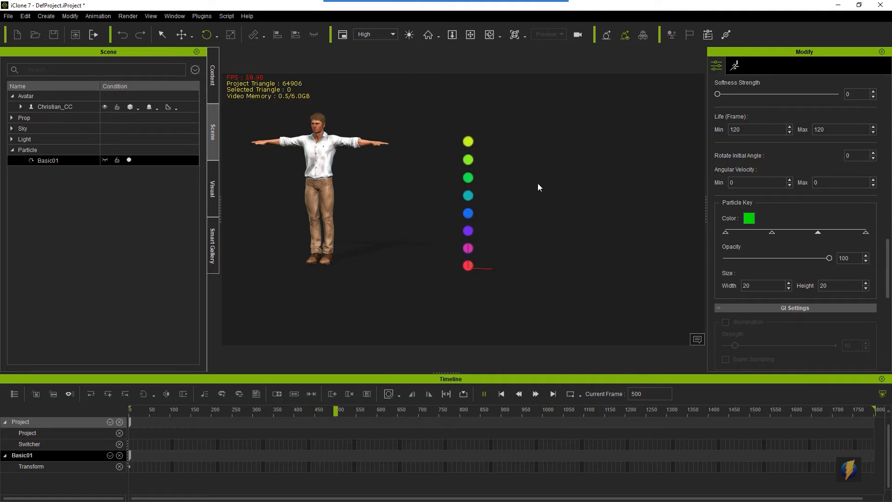
left_click(484, 394)
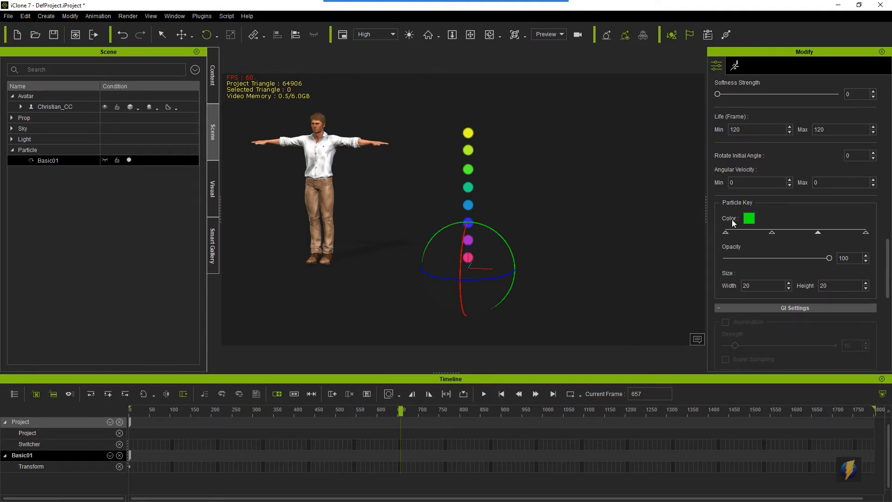
- Set the width and height of Basic01's first, red particle key to 5
left_click(725, 231)
double_click(755, 285)
type("5")
double_click(829, 285)
type("5")
left_click(759, 281)
- Set the width and height of Basic01's second, blue particle key to 40
left_click(772, 232)
left_click(818, 232)
double_click(751, 288)
type("4")
double_click(830, 282)
type("40")
key("Return")
- Set the third, green particle key of Basic01 to width 50 and height 60
left_click(817, 232)
left_click(789, 284)
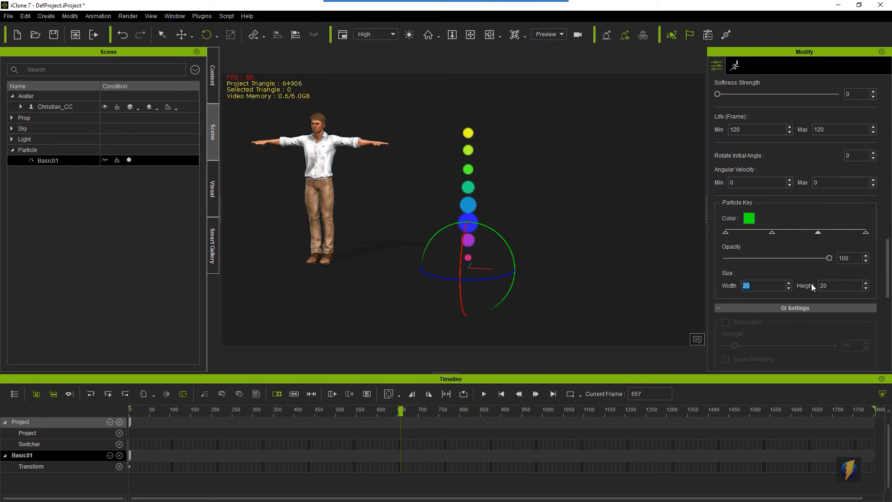
type("50")
left_click(833, 284)
type("60")
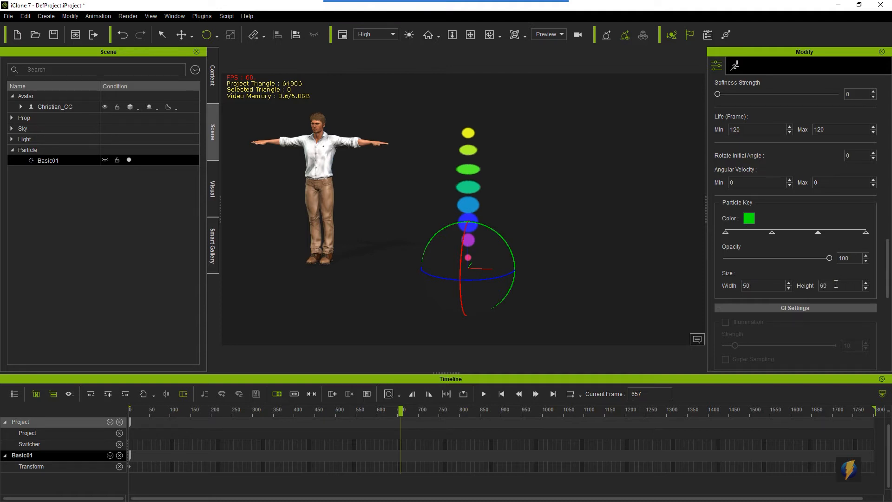
key("Return")
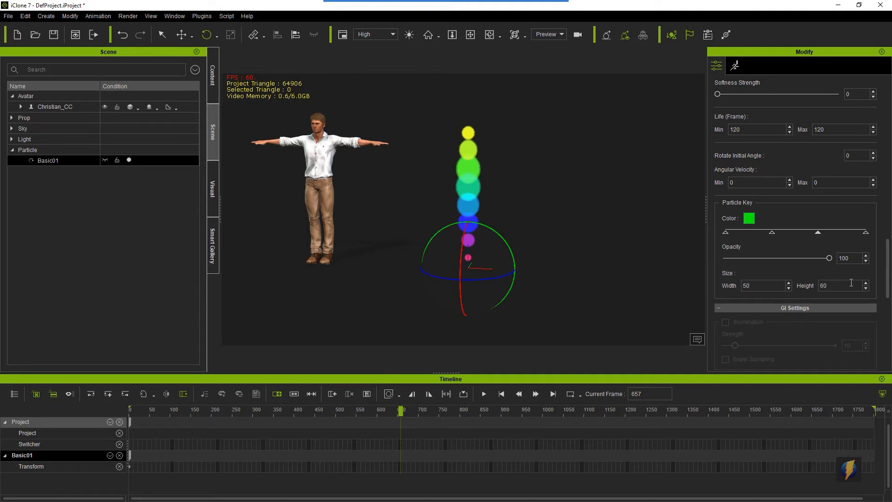
- Set the width and height of Basic01's last, yellow particle key to 5
left_click(865, 232)
left_click(763, 286)
type("5")
double_click(831, 284)
type("5")
key("Return")
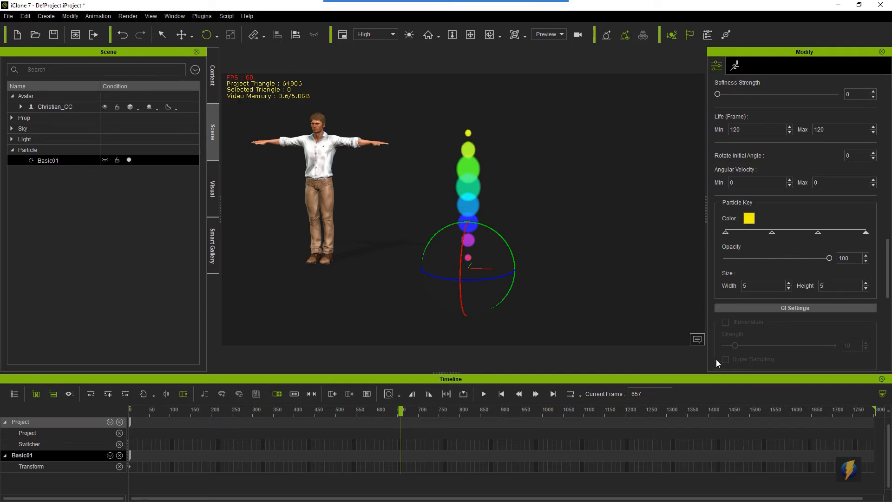
- Play the resized Basic01 emission from the first frame, pause it and return to the start
left_click(501, 393)
left_click(484, 393)
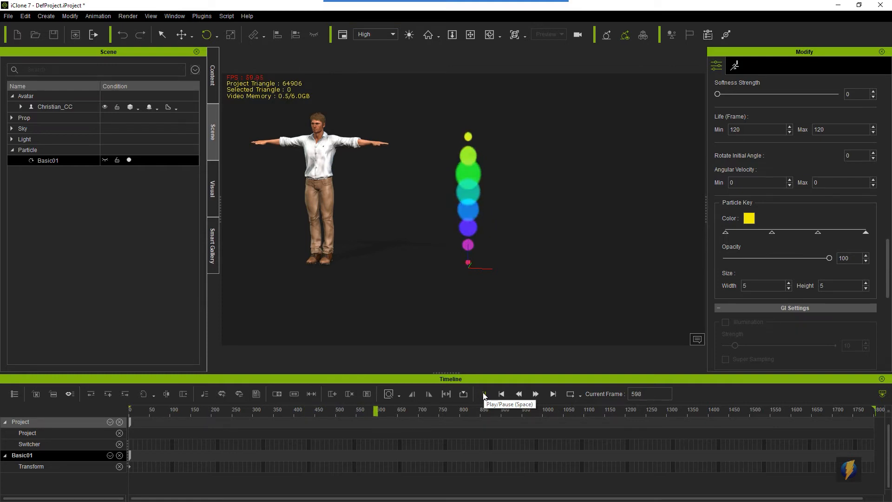
left_click(483, 394)
left_click(501, 394)
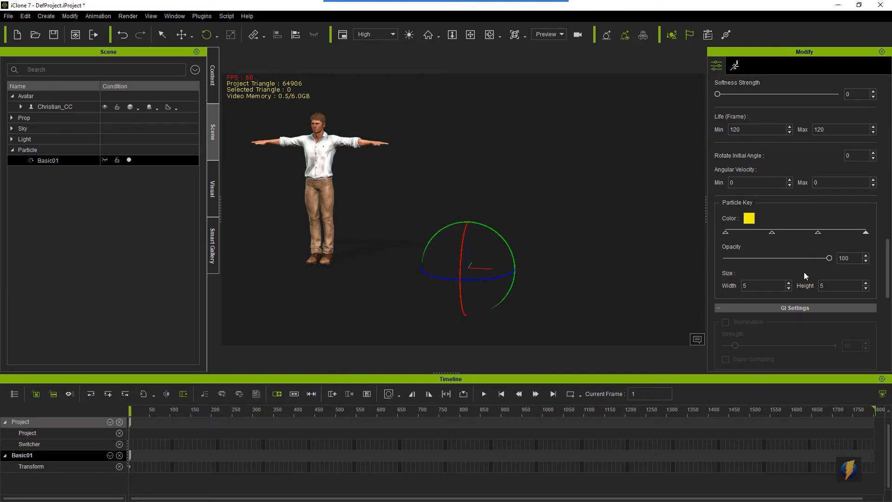
- Increase the heights of the second and third particle keys, the third to 100, and play the emission to about frame 280
left_click(772, 232)
double_click(826, 287)
left_click(818, 232)
double_click(832, 285)
type("100")
left_click(484, 394)
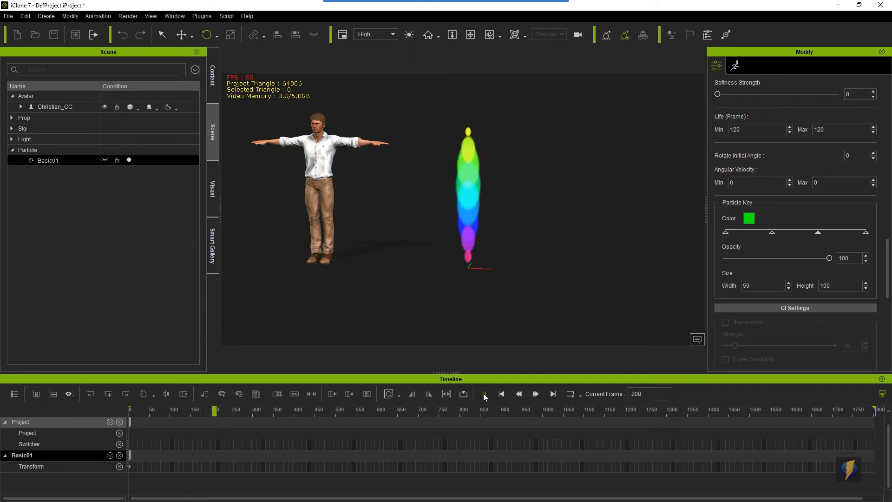
left_click(483, 394)
- Set the width of Basic01's first and last particle keys to 20
left_click(725, 232)
double_click(750, 286)
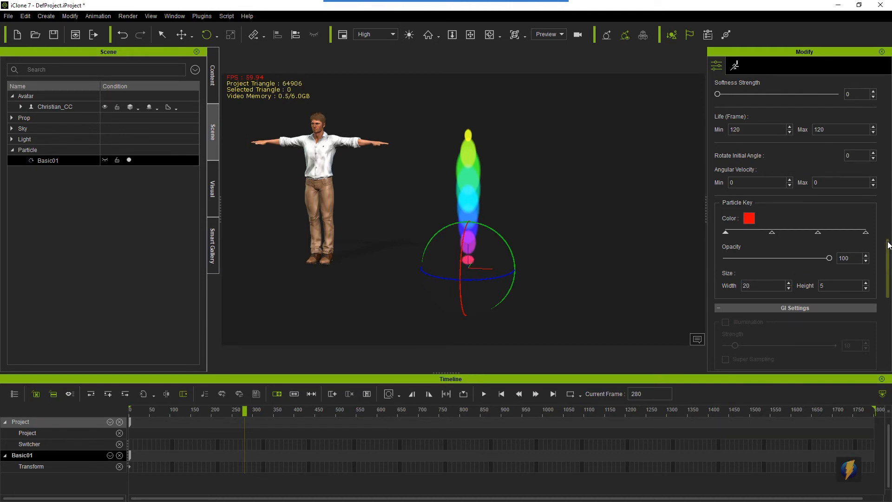
left_click(866, 232)
left_click(753, 284)
type("2")
key("Return")
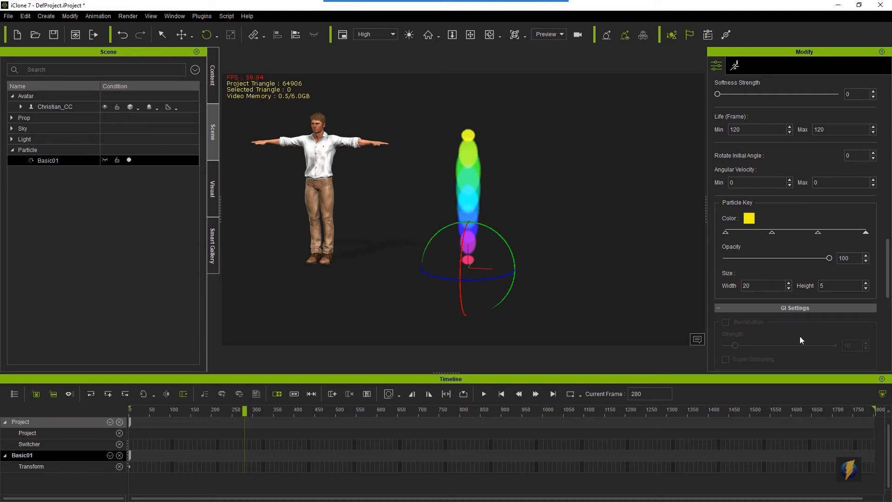
- Replay the Basic01 emission with the wider end keys, pause it and return to the first frame
left_click(500, 393)
left_click(483, 393)
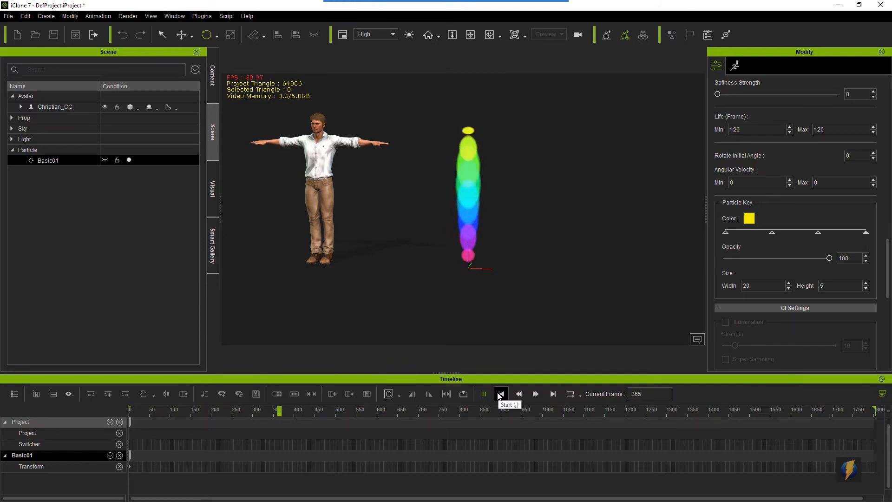
key("space")
left_click(498, 394)
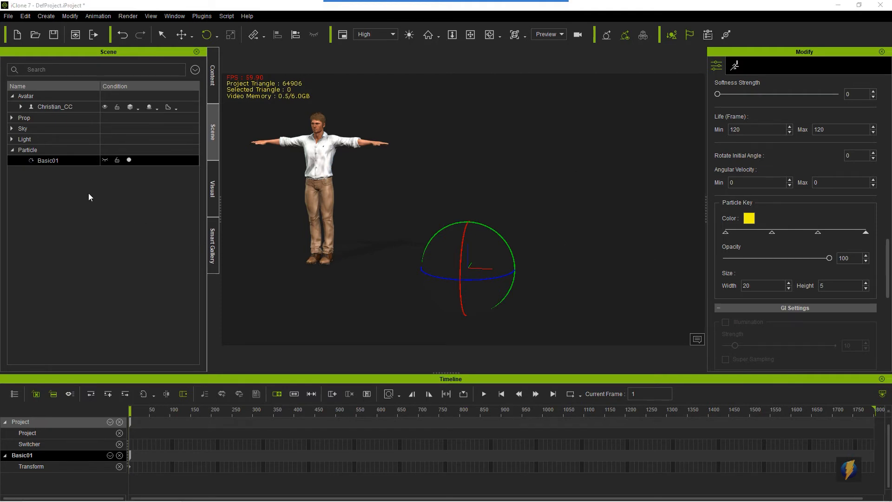
- Delete the customized Basic01 from the scene and add a fresh Basic01 from the Legacy particle templates
left_click(86, 207)
left_click(40, 161)
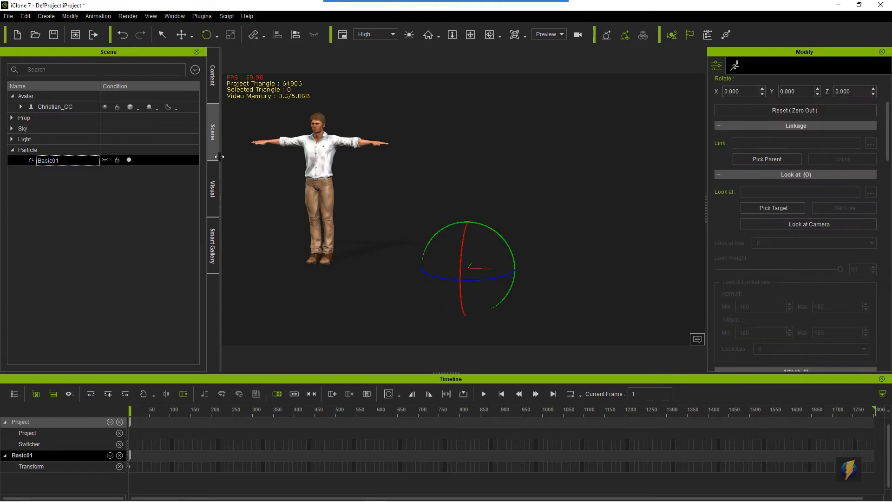
key("Delete")
left_click(211, 90)
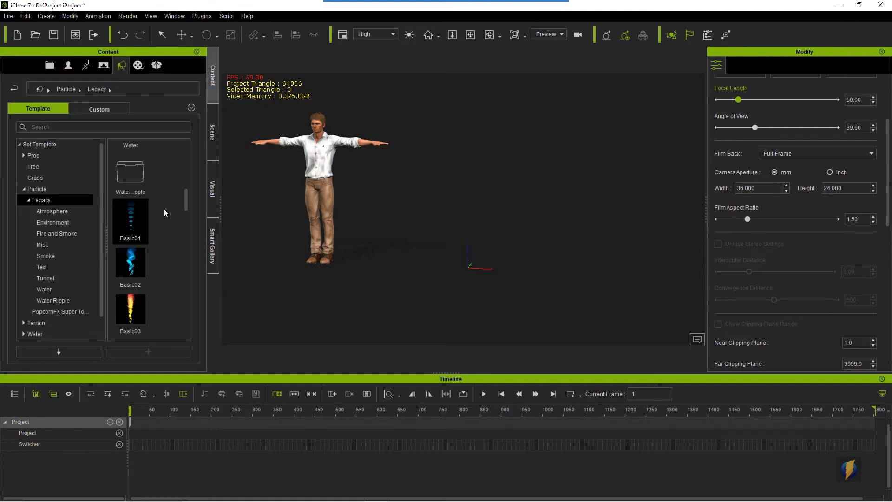
double_click(130, 218)
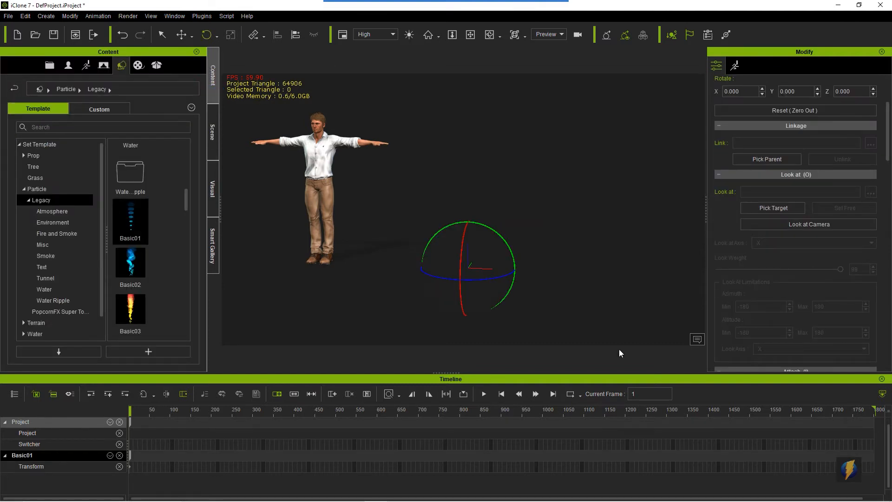
- Play the default Basic01 emission, pause at about frame 384 and return to the first frame
left_click(484, 394)
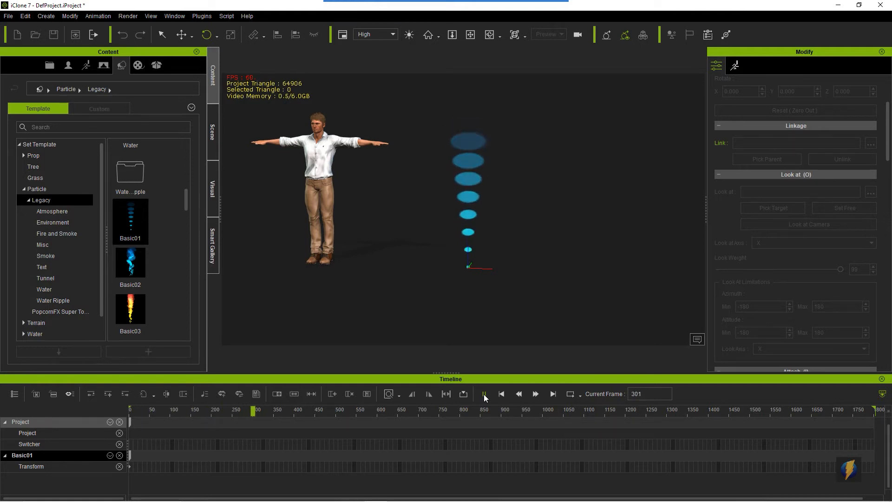
left_click(483, 394)
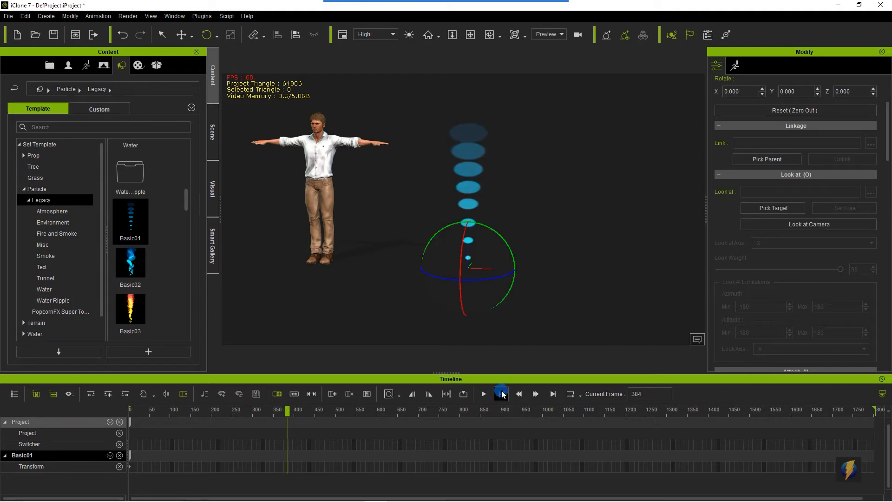
left_click(501, 393)
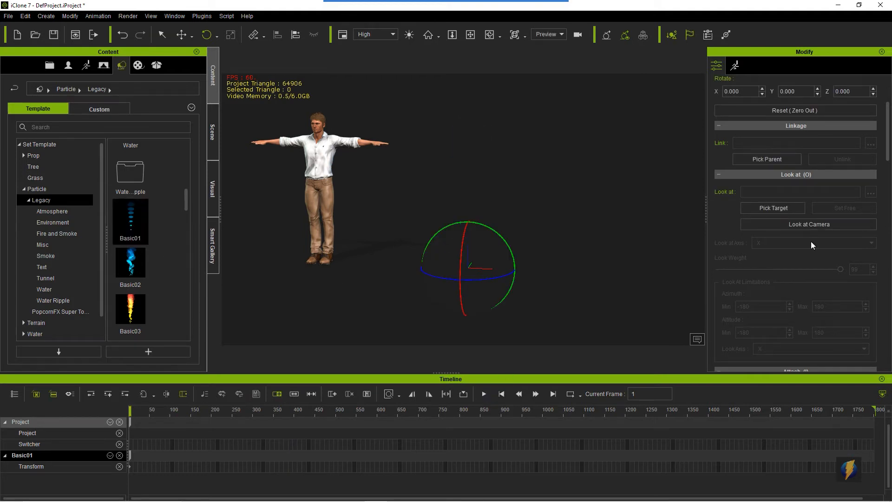
- Bring up Basic01's particle life settings, scrub the emission to about frame 110 and return to the first frame
scroll(812, 278, "down", 10)
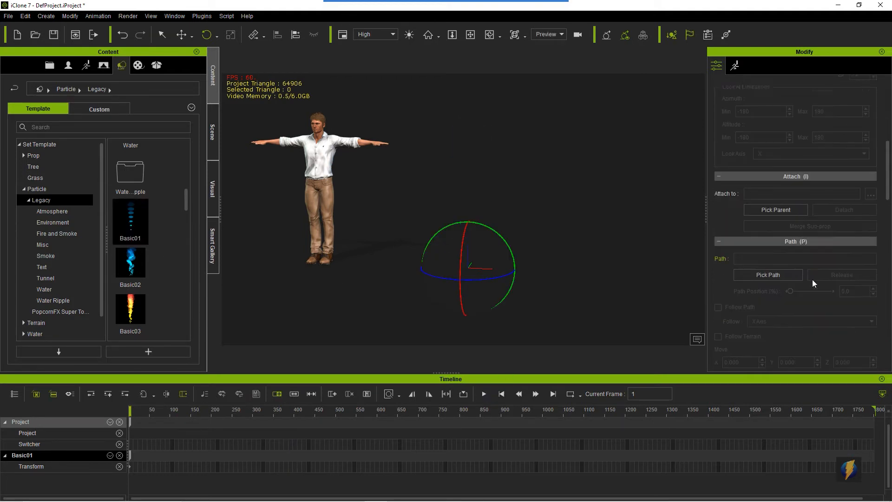
scroll(811, 281, "down", 6)
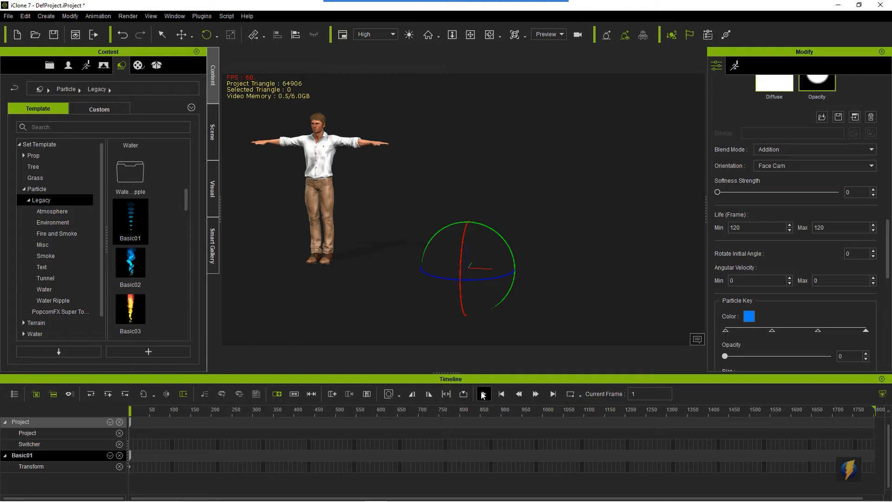
left_click_drag(134, 409, 174, 413)
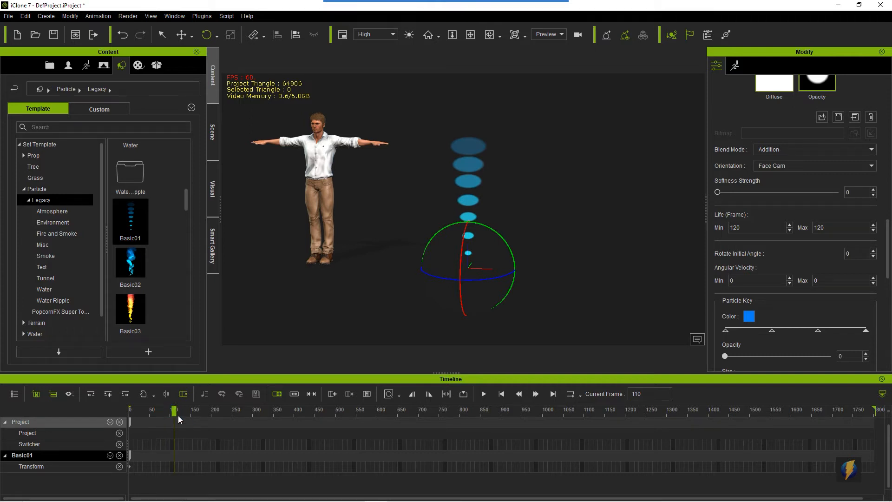
left_click_drag(173, 411, 115, 412)
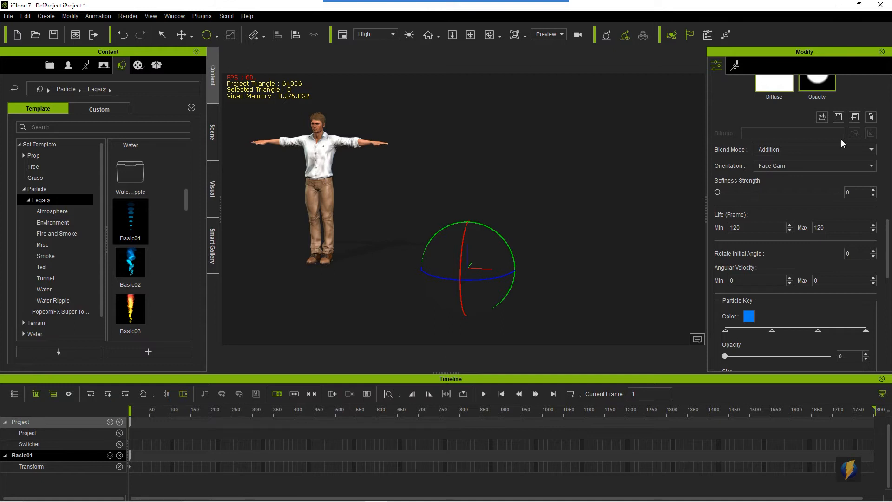
- Play the Basic01 emission with its default life settings and pause at about frame 216
double_click(763, 230)
left_click(486, 393)
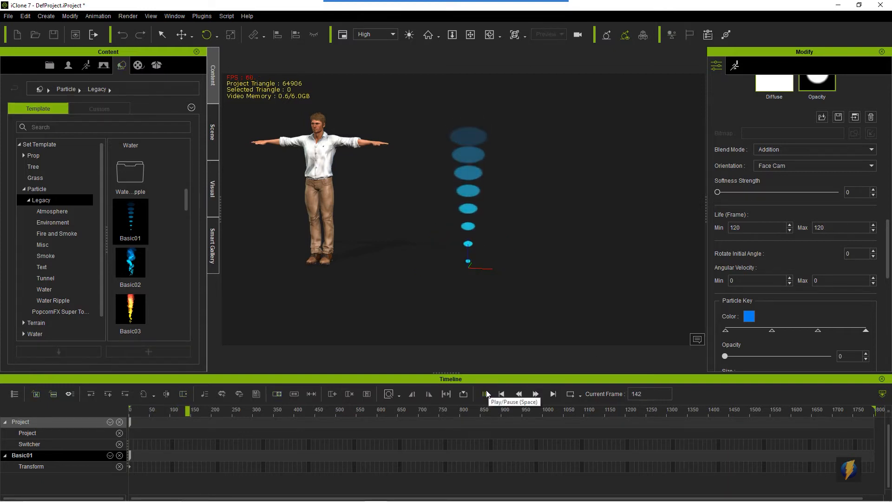
left_click(485, 393)
- Set Basic01's minimum and maximum life to 20 frames, replay the emission from the first frame and pause it
double_click(745, 228)
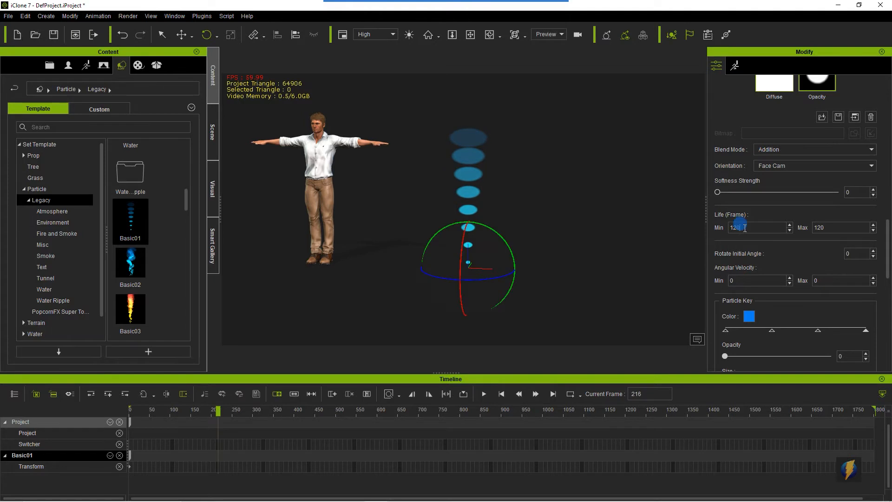
type("20")
double_click(832, 227)
type("2")
left_click(501, 393)
left_click(484, 393)
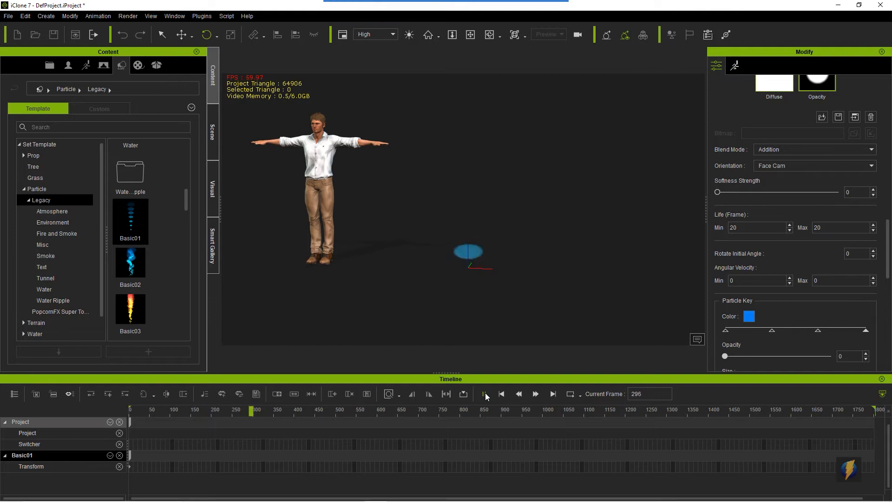
left_click(484, 394)
- Set Basic01's minimum and maximum life to 500 frames, replay the full column from the start and pause it
double_click(760, 227)
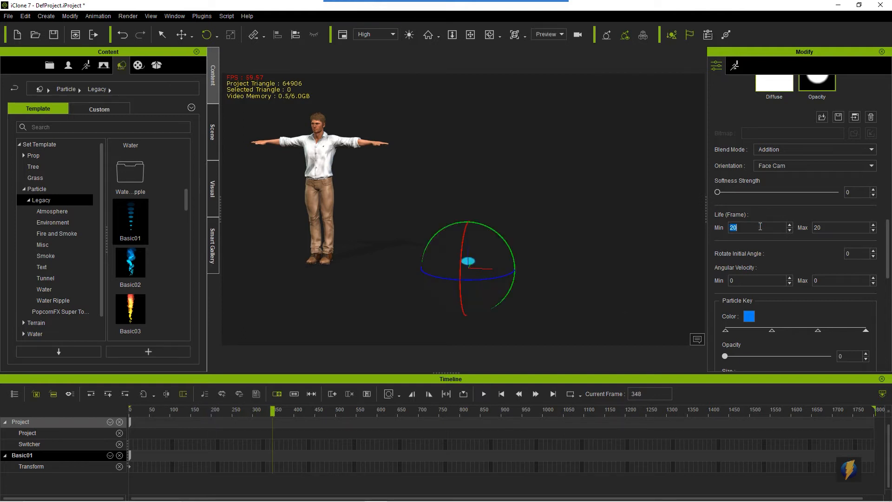
double_click(839, 226)
left_click(501, 393)
left_click(483, 393)
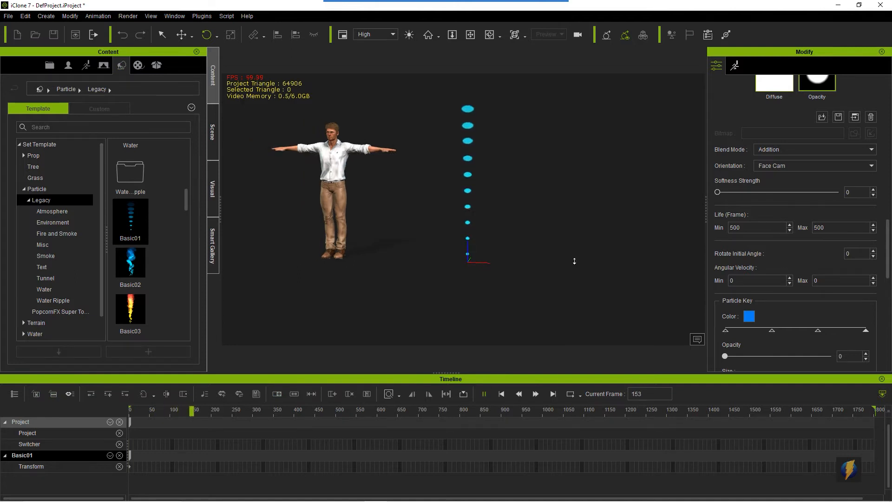
scroll(573, 264, "down", 5)
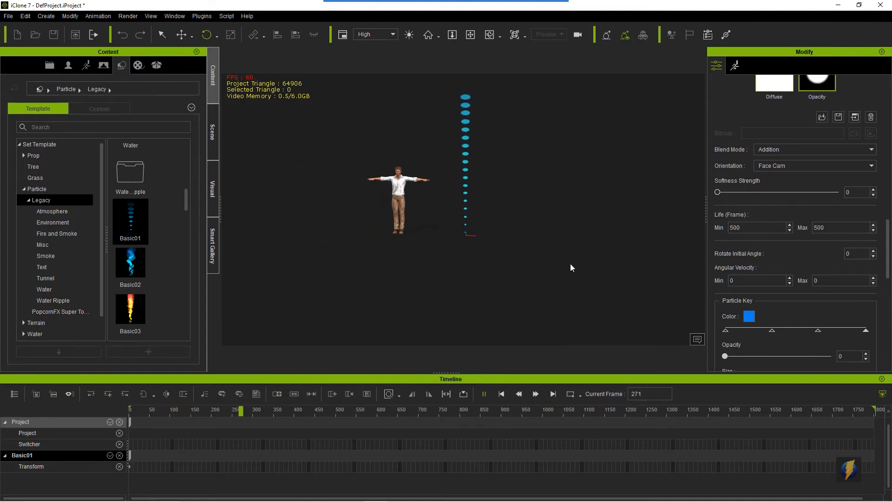
scroll(569, 263, "down", 3)
middle_click_drag(510, 202, 513, 267)
scroll(542, 260, "down", 3)
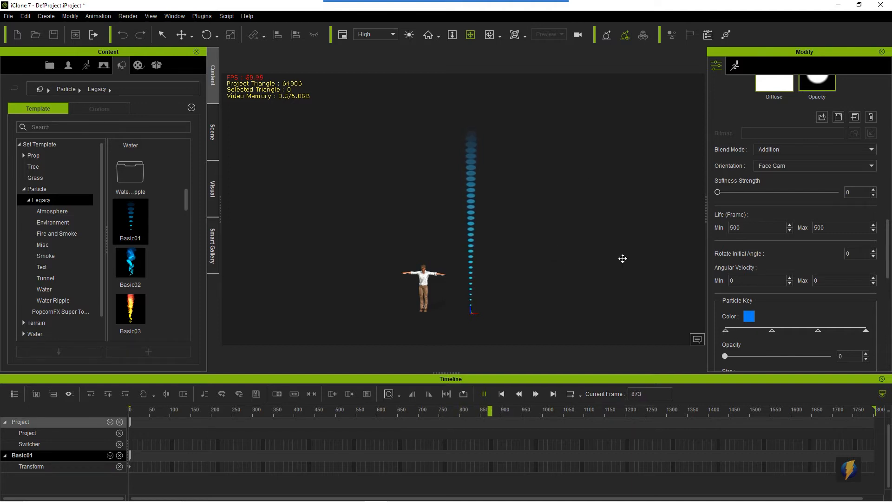
left_click(484, 393)
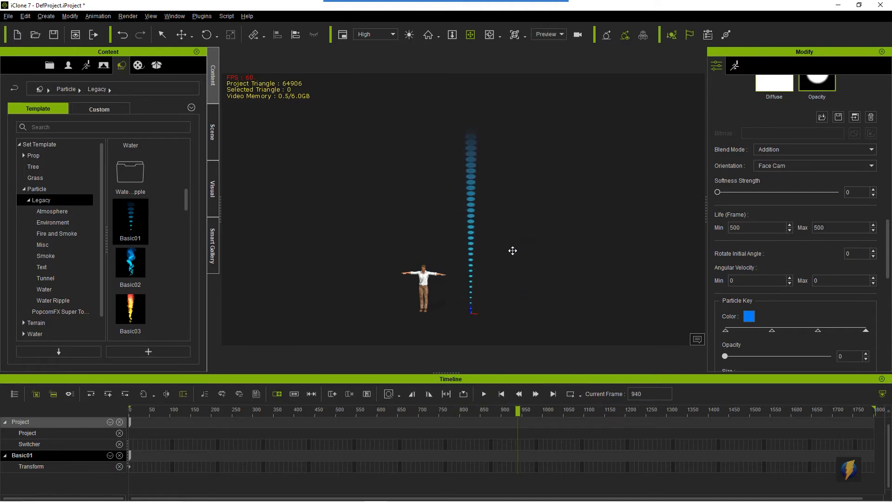
- Set Basic01's minimum life to 100 frames, replay the emission from the first frame and pause at about frame 1204
double_click(760, 228)
left_click(502, 394)
left_click(484, 394)
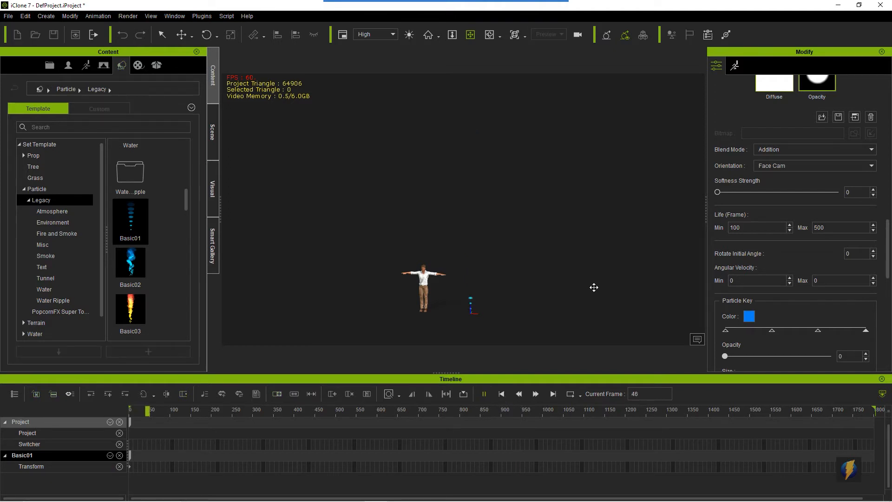
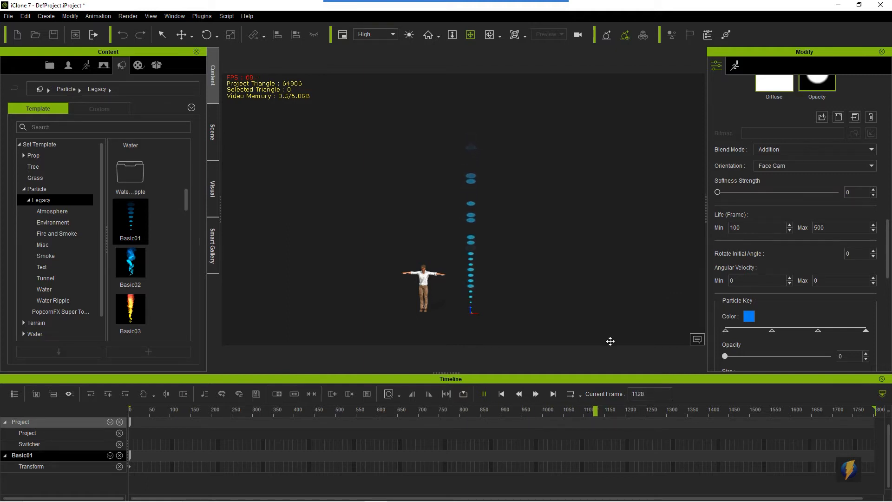
left_click(484, 393)
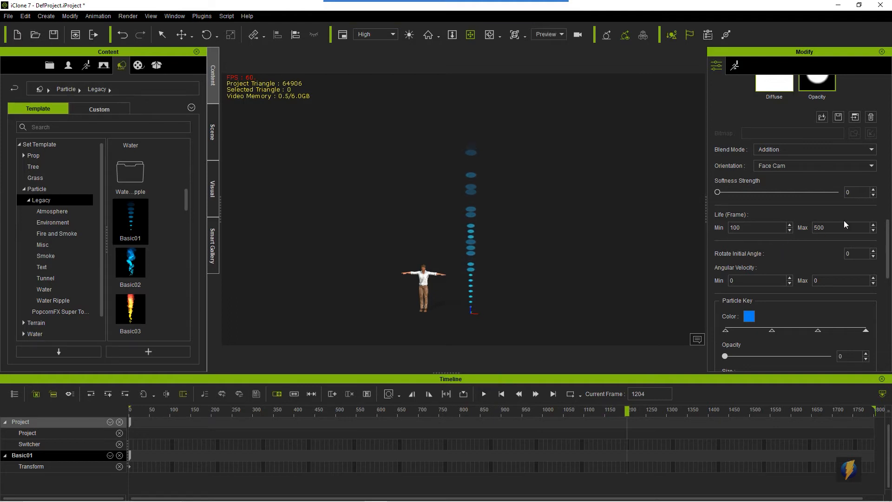
- Set Basic01's minimum and maximum life back to 120 frames and return to the first frame
double_click(840, 227)
double_click(751, 231)
type("1")
left_click_drag(452, 296, 615, 14)
key("z")
left_click_drag(486, 281, 543, 125)
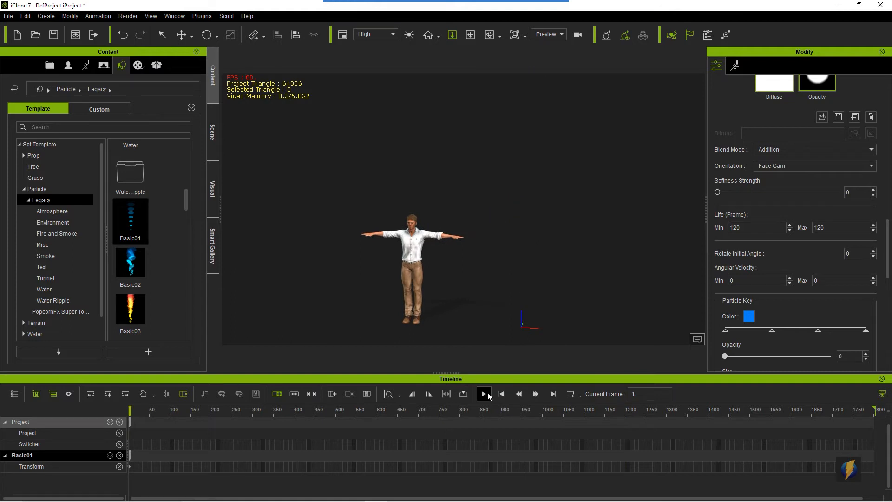
- Play the 120-frame-life emission, rewind to the first frame, play it again and pause at about frame 228
left_click(483, 393)
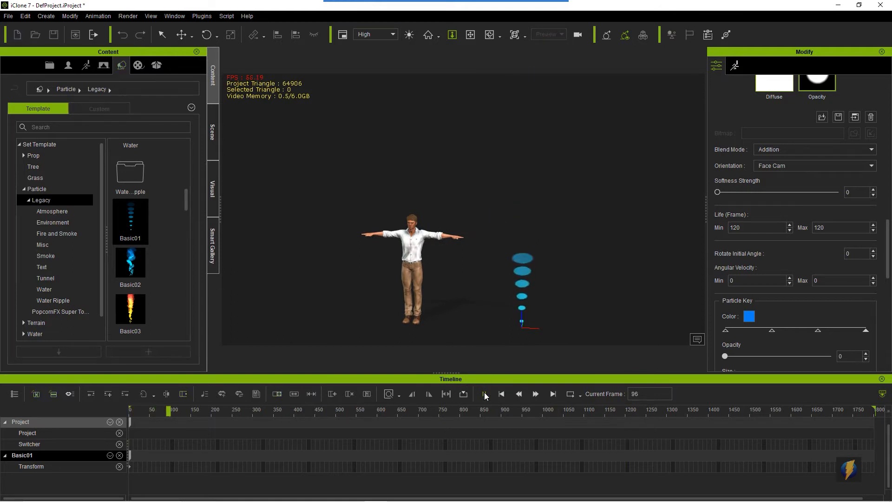
left_click(484, 394)
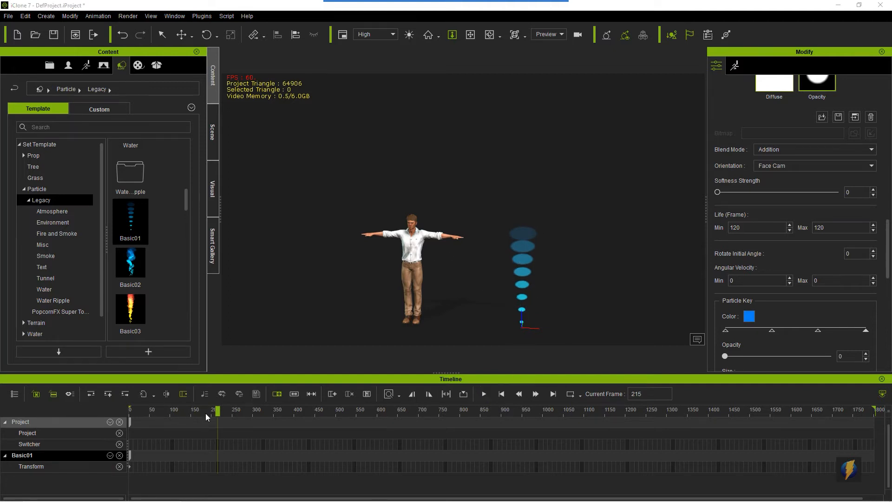
left_click_drag(218, 410, 51, 407)
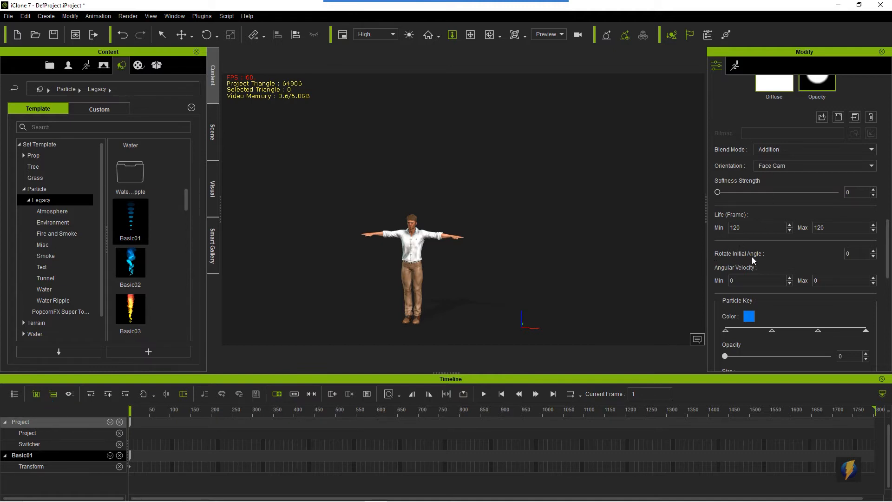
left_click(483, 393)
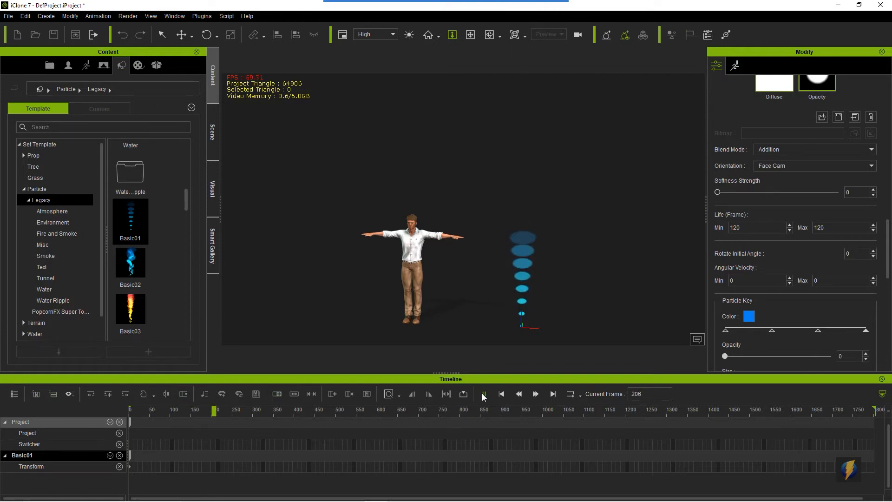
left_click(483, 393)
- Set Basic01's rotate initial angle to 90, play the emission with the rotated particles, rewind and pause
double_click(854, 254)
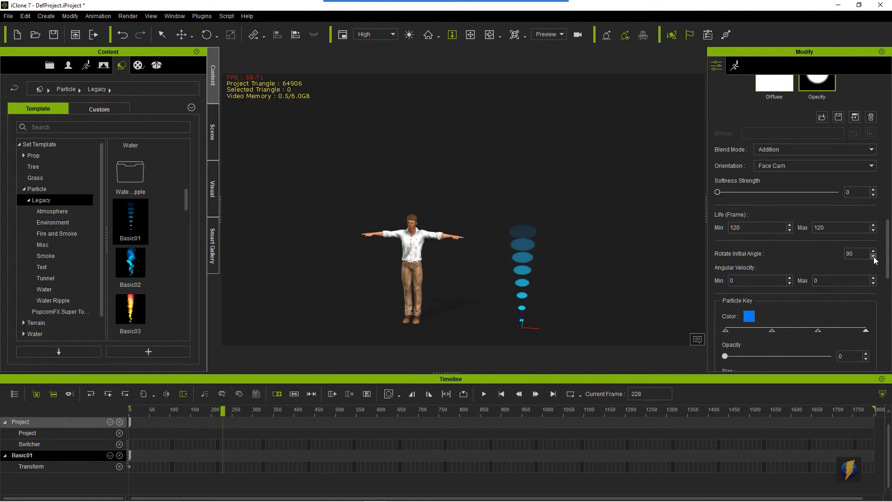
left_click(484, 394)
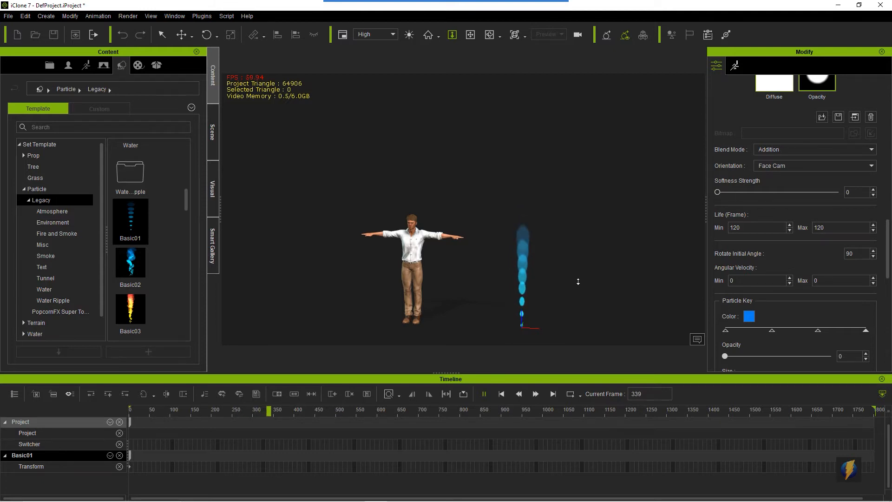
left_click(501, 393)
left_click(484, 394)
- Reset Basic01's rotate initial angle to 0 and return the playback to the first frame
double_click(849, 254)
type("0")
left_click(483, 395)
left_click(501, 395)
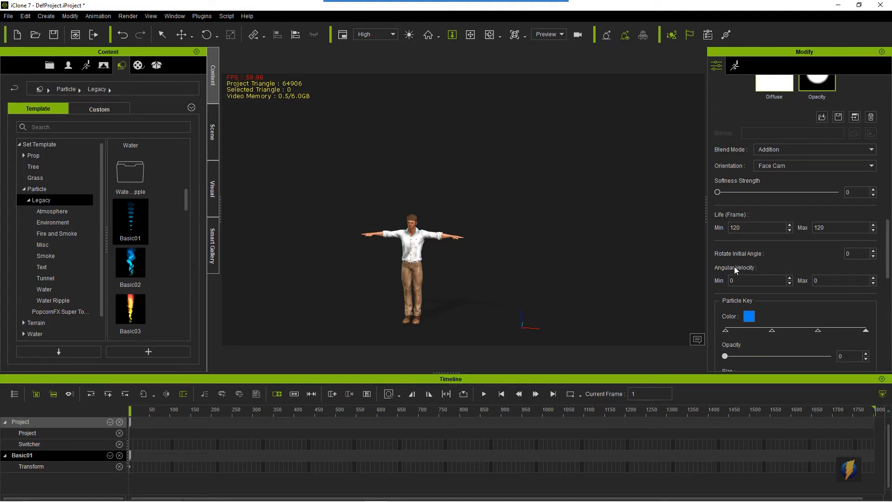
- Set Basic01's maximum angular velocity to 90, play the spinning particles and pause
left_click(848, 279)
left_click(483, 393)
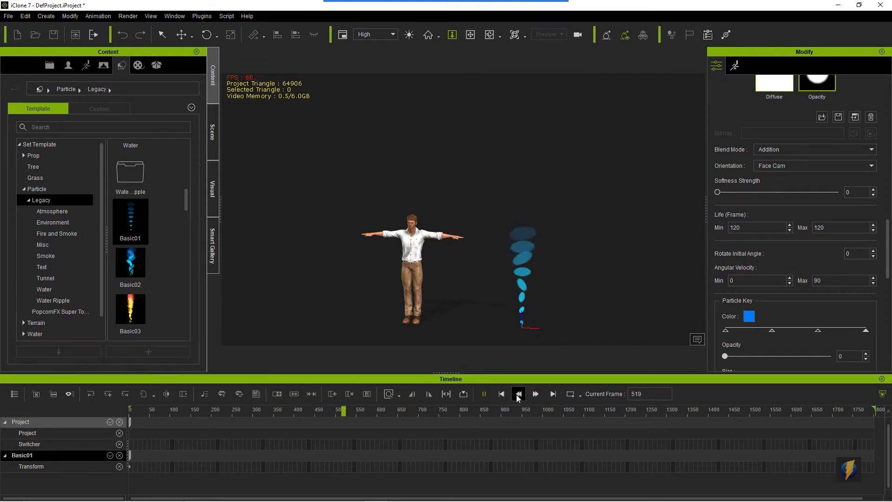
left_click(484, 393)
- Set Basic01's maximum angular velocity to 359, replay from the first frame and pause at about frame 341
double_click(839, 282)
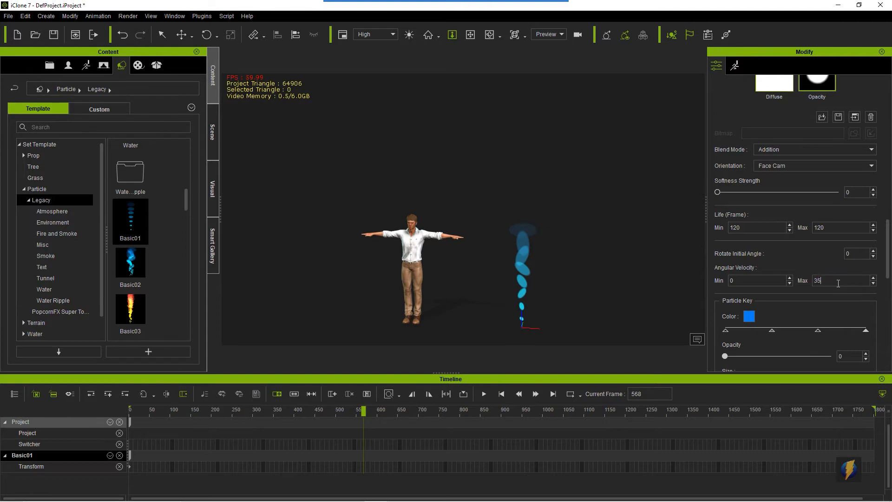
left_click(501, 394)
left_click(483, 395)
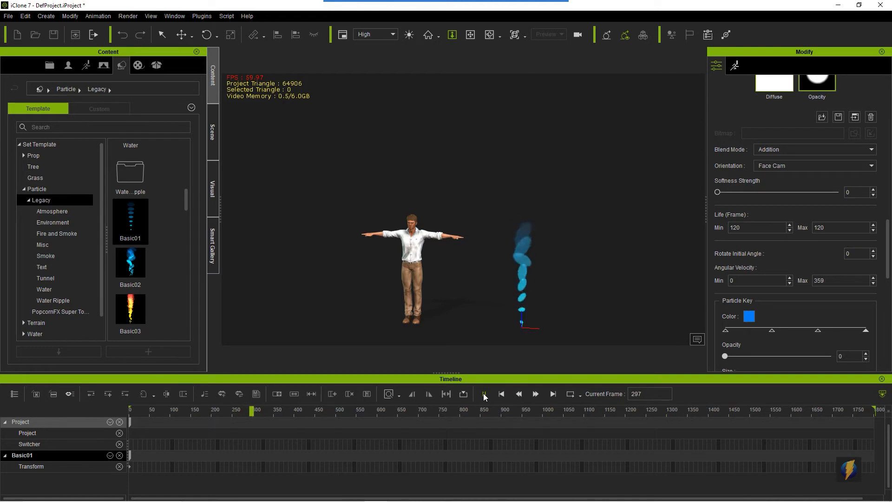
left_click(483, 393)
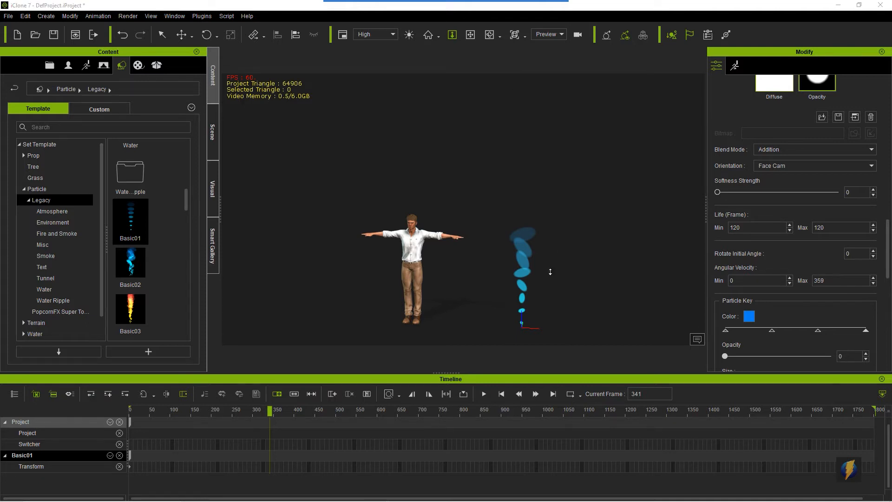
- Reset Basic01's maximum angular velocity to 0, replay from the first frame and pause at about frame 169
double_click(832, 280)
left_click(501, 393)
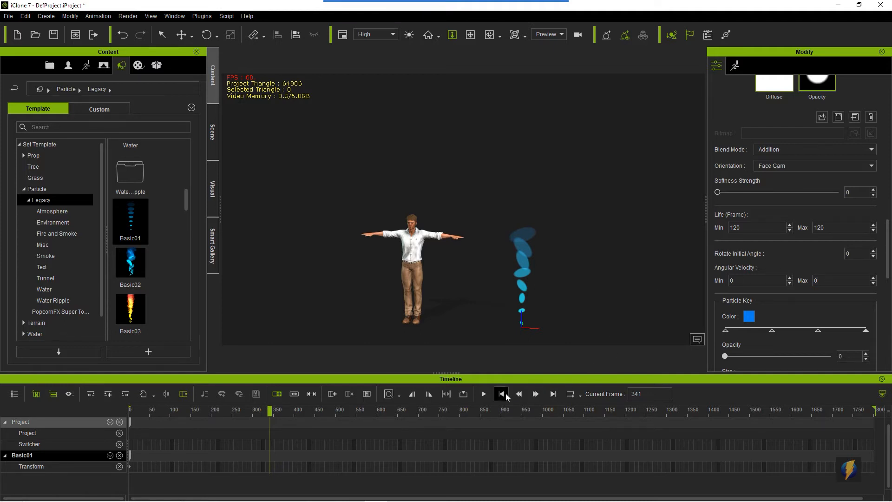
left_click(484, 394)
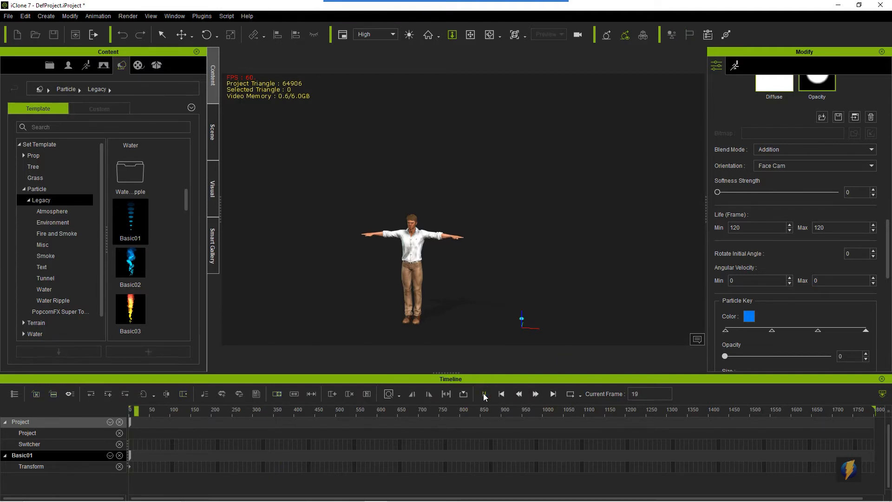
left_click(484, 393)
- Bring up Basic01's Emitter Settings and point an annotation arrow at the top of the particle column
left_click_drag(887, 268, 887, 329)
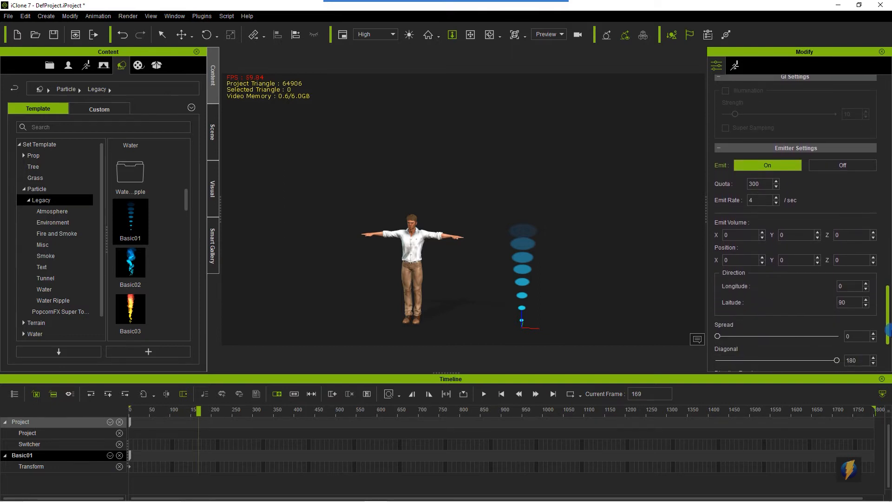
left_click(480, 16)
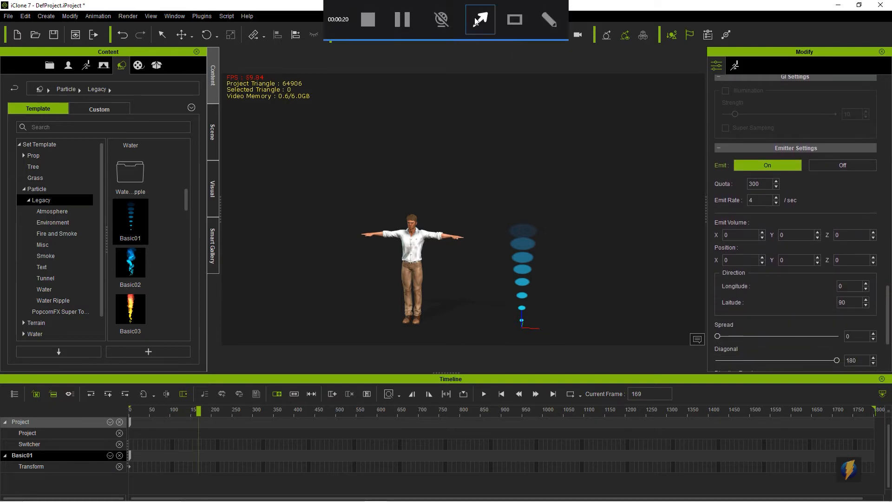
mouse_move(593, 181)
left_mouse_down()
mouse_move(701, 182)
mouse_move(698, 199)
mouse_move(728, 207)
mouse_move(742, 199)
mouse_move(604, 199)
left_mouse_up()
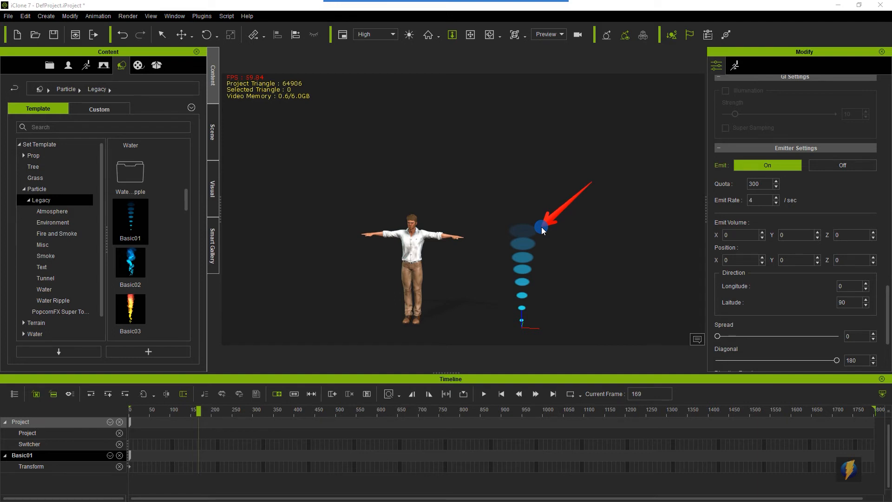
- Set Basic01's emit rate to 1 per second, play the emission and pause at about frame 289
double_click(758, 200)
type("1")
left_click(488, 393)
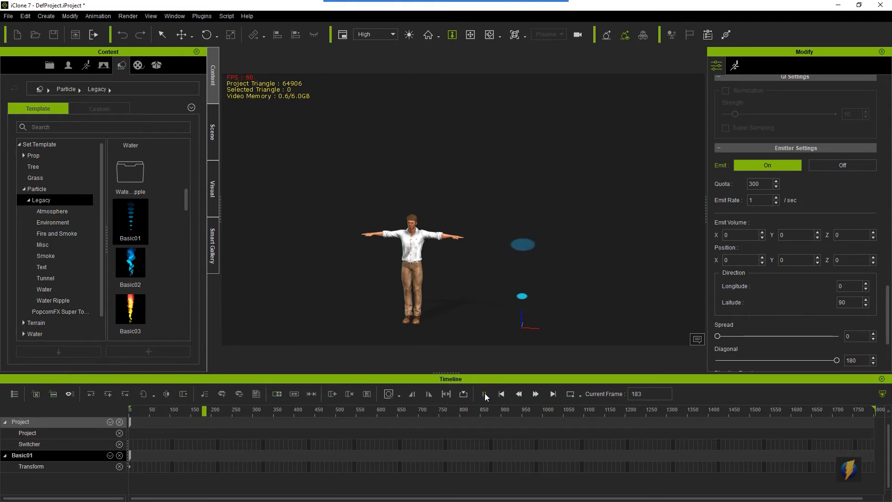
left_click(484, 393)
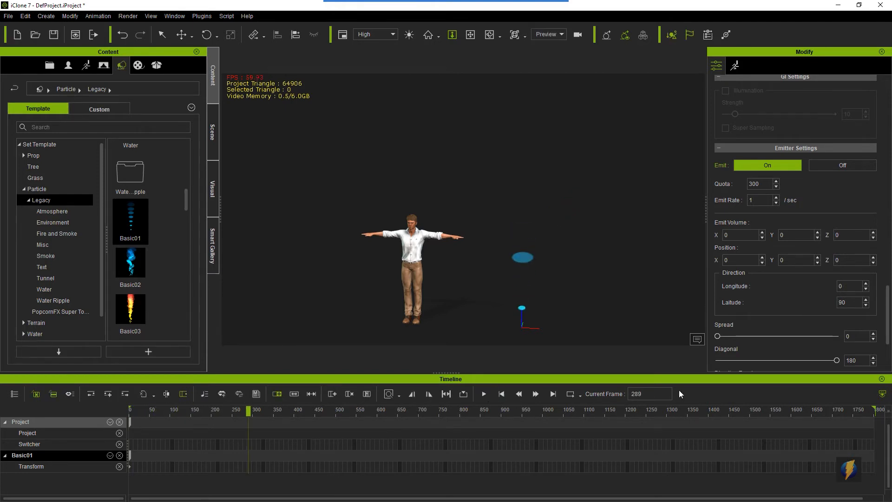
- Set Basic01's emit rate to 100 per second and replay the emission from the first frame
double_click(761, 202)
left_click(501, 394)
left_click(484, 393)
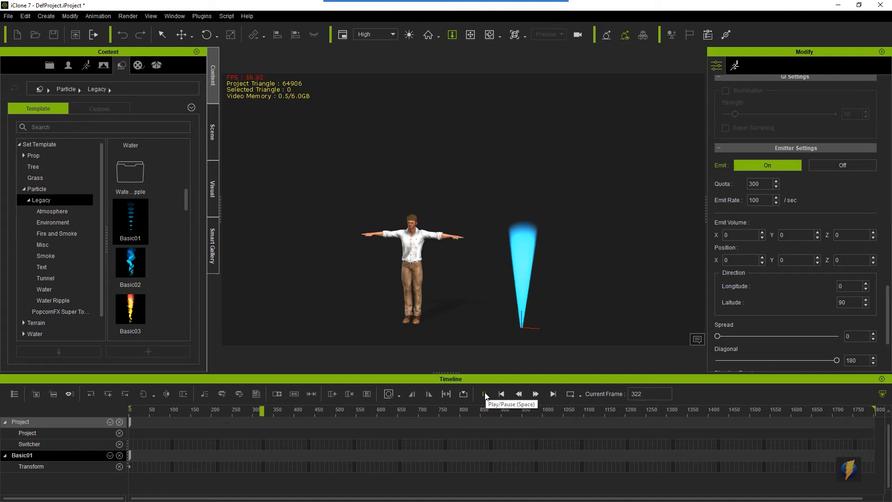
- Set Basic01's emit rate to 500 per second, replay from the first frame and pause at about frame 947
left_click(485, 393)
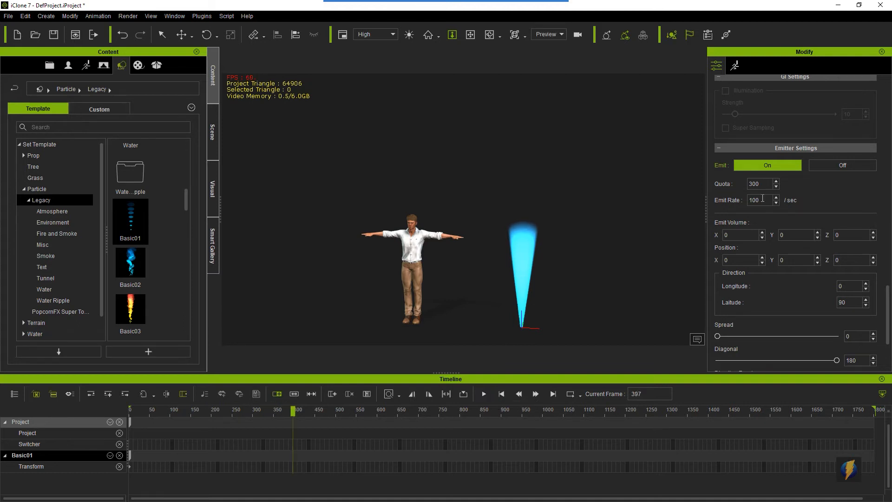
left_click_drag(750, 200, 793, 202)
left_click(500, 394)
left_click(484, 394)
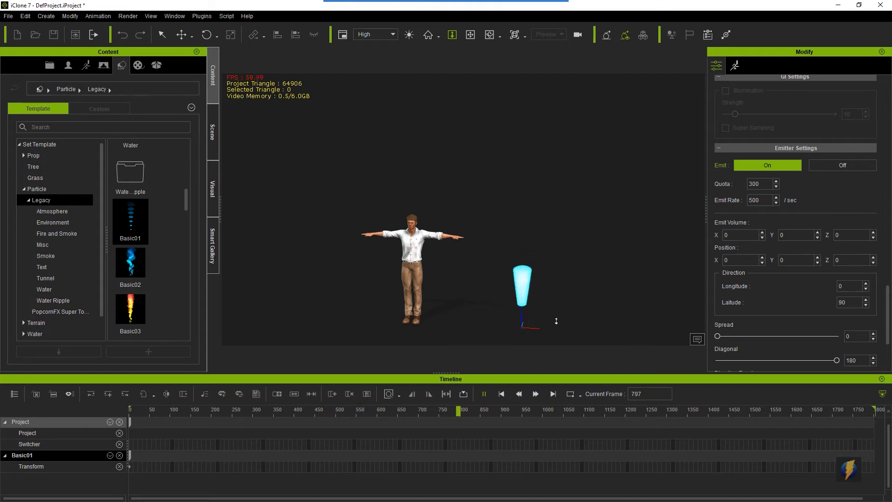
left_click(483, 394)
- Point an annotation arrow at the Quota value in Basic01's Emitter Settings
left_click(480, 20)
mouse_move(569, 150)
left_mouse_down()
mouse_move(660, 182)
mouse_move(754, 186)
left_mouse_up()
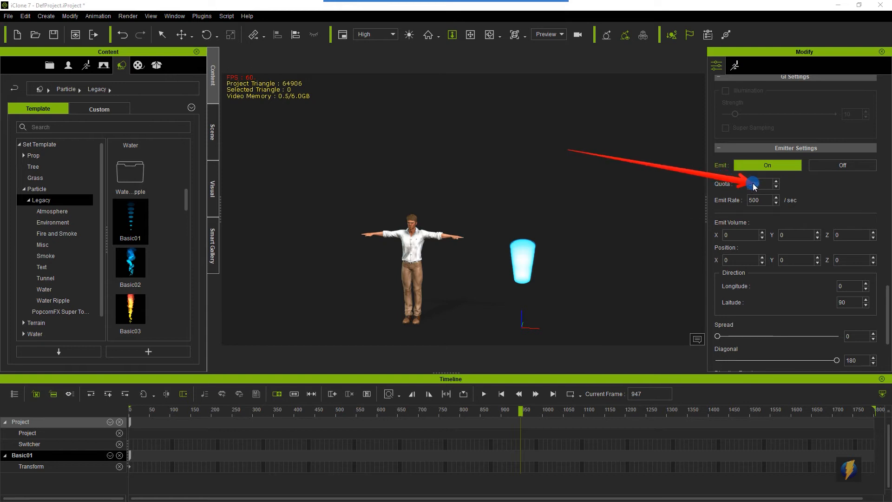
mouse_move(754, 187)
left_mouse_down()
mouse_move(545, 201)
mouse_move(635, 214)
mouse_move(620, 247)
mouse_move(615, 212)
mouse_move(645, 180)
mouse_move(725, 178)
left_mouse_up()
- Set Basic01's particle quota to 1000, play the emission and pause at about frame 1316
double_click(756, 184)
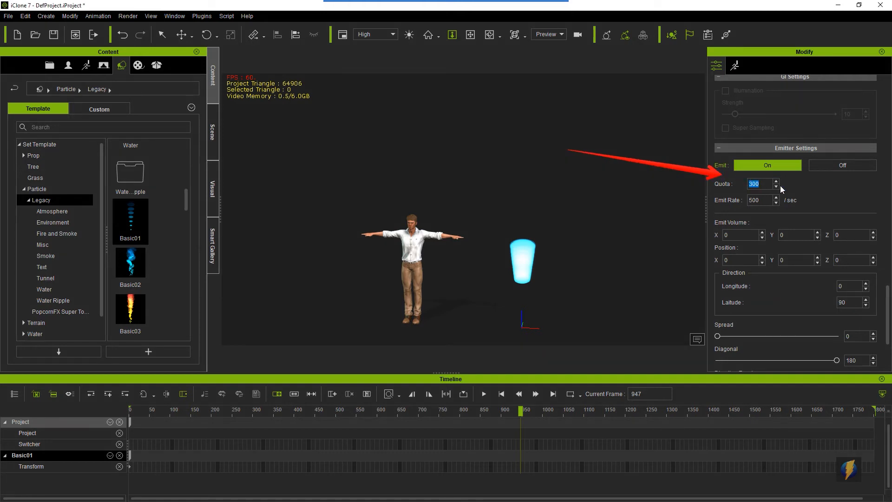
type("1000")
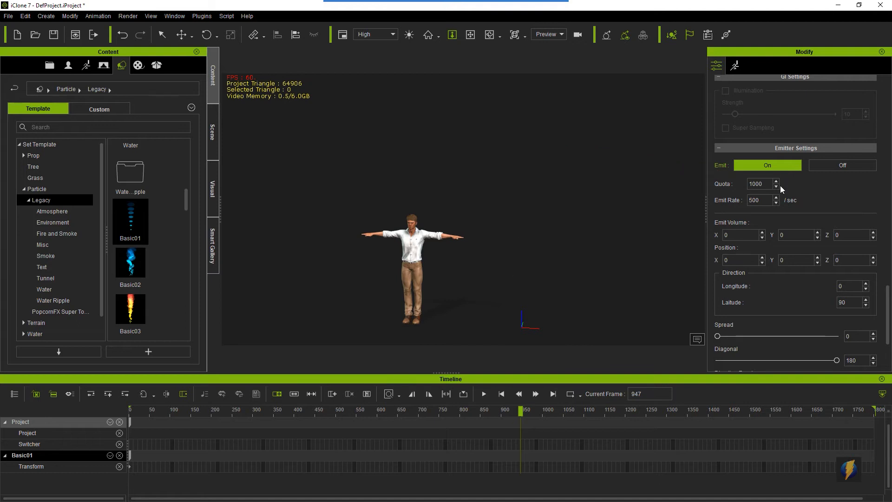
left_click(488, 395)
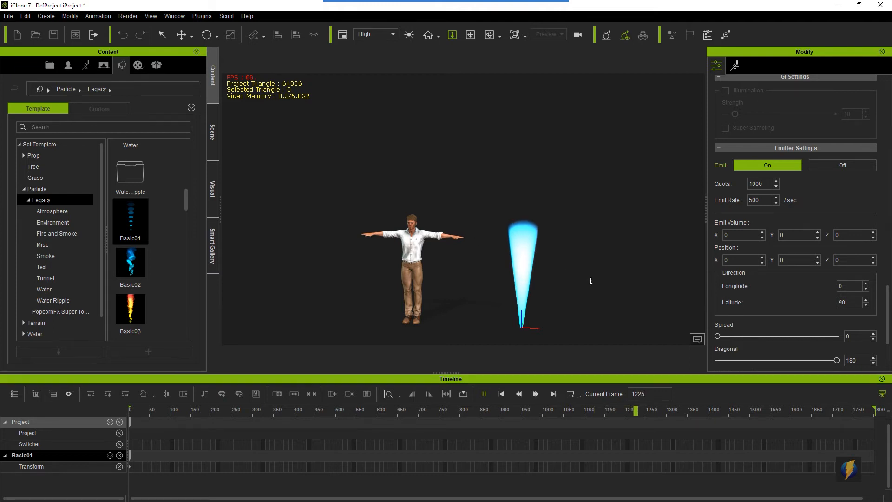
left_click(481, 394)
- Set Basic01's particle quota to 20, play the emission and pause at about frame 1775
double_click(759, 184)
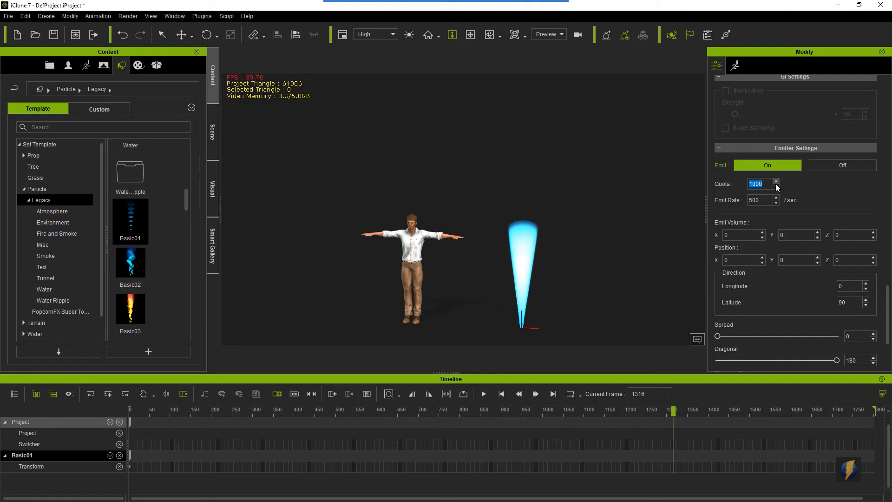
key("Return")
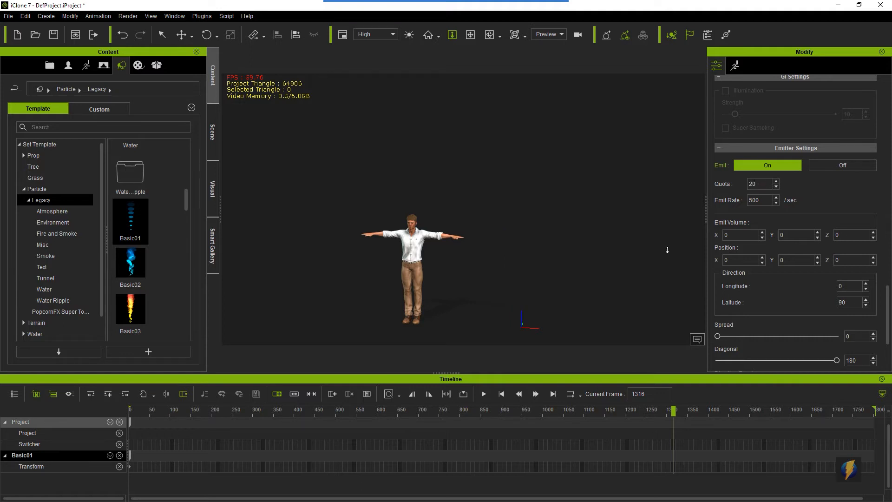
left_click(483, 394)
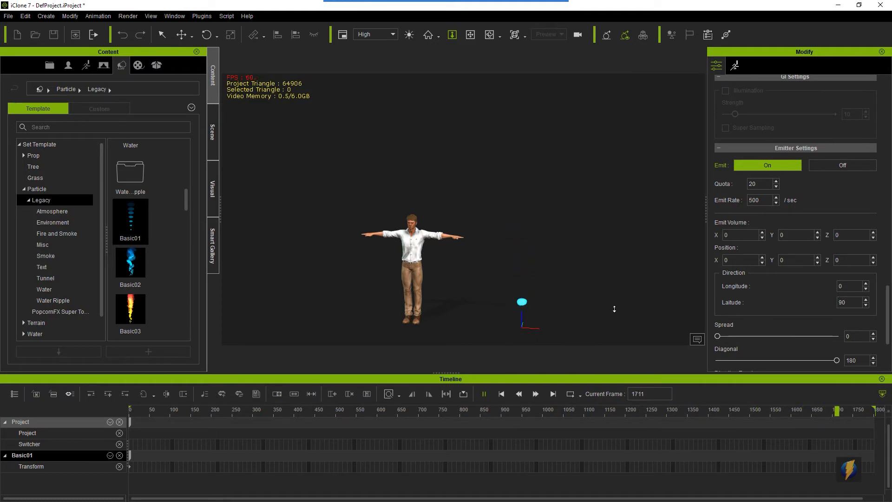
left_click(484, 393)
- Set Basic01's particle quota to 100, play the emission and pause at about frame 316
left_click(758, 182)
double_click(763, 185)
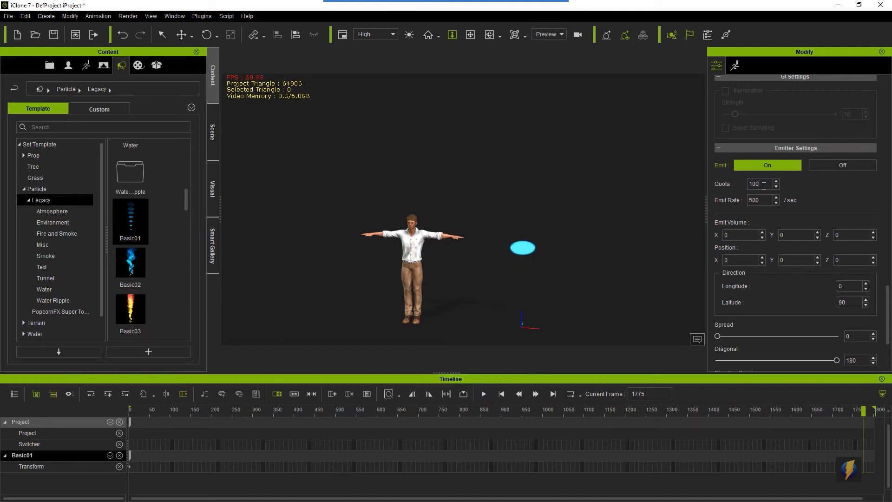
key("Return")
left_click(484, 394)
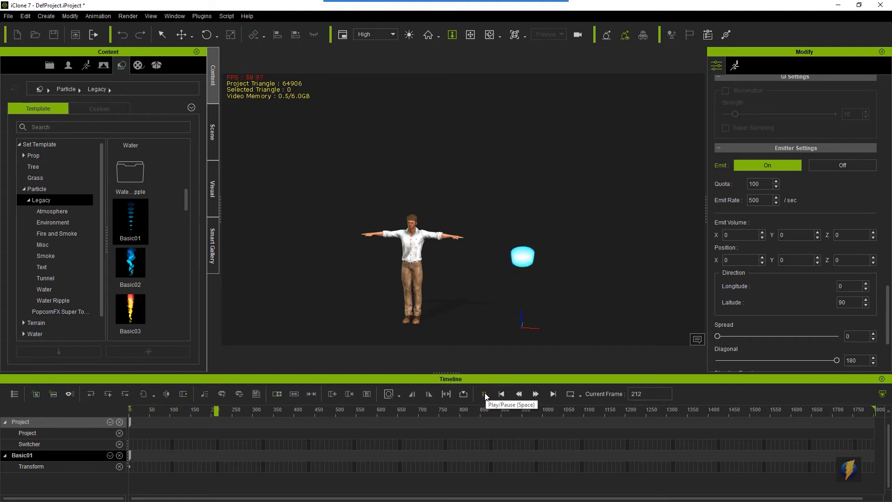
left_click(484, 394)
- Set Basic01's emit rate to 100 per second, replay from the first frame and pause at about frame 296
double_click(757, 199)
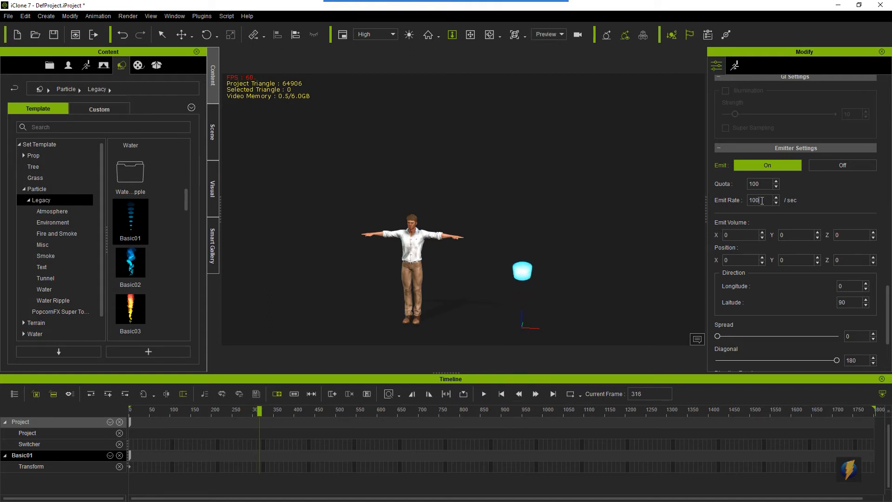
left_click(503, 394)
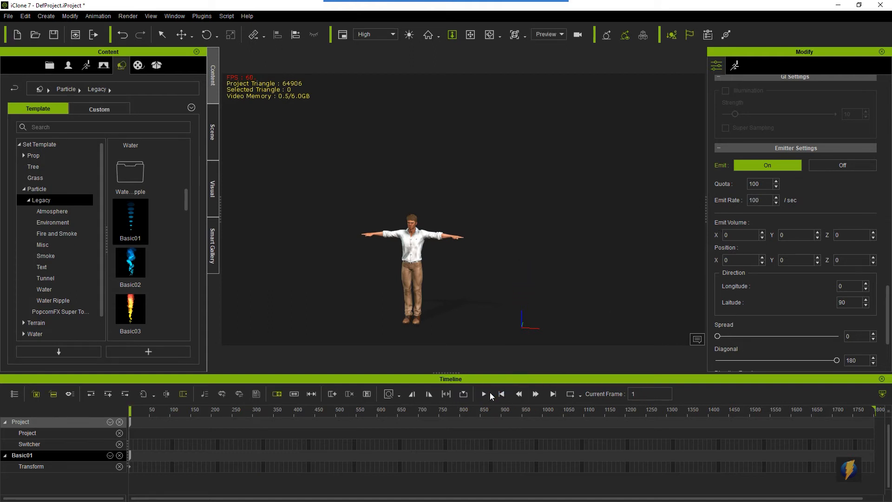
left_click(485, 392)
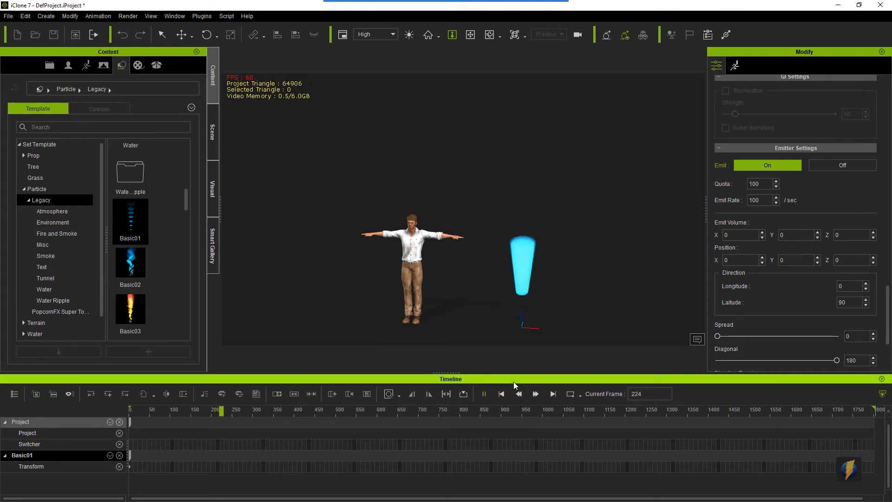
left_click(486, 394)
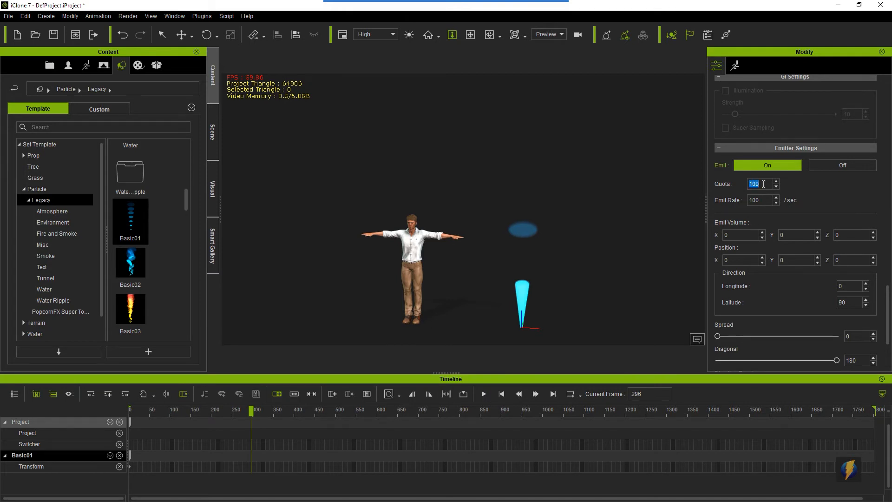
- Set Basic01's quota to 300 and emit rate to 20 per second, play the emission and pause at about frame 915
key("Return")
double_click(765, 202)
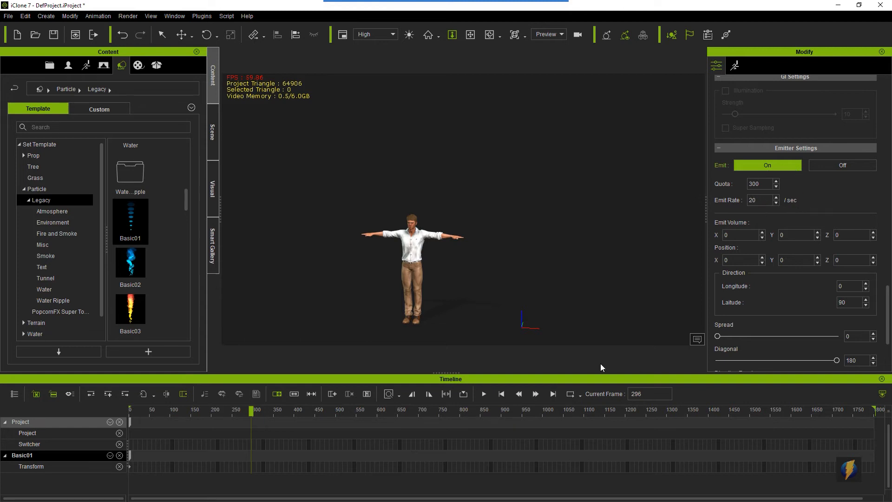
left_click(484, 394)
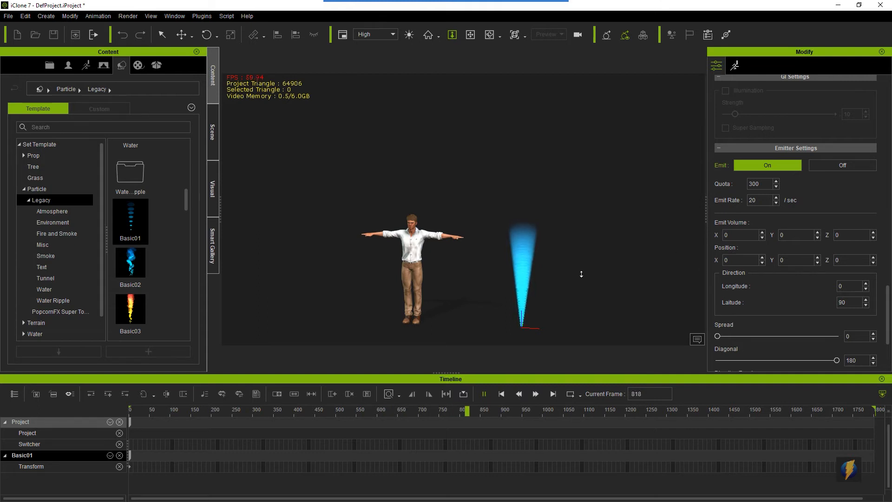
left_click(483, 394)
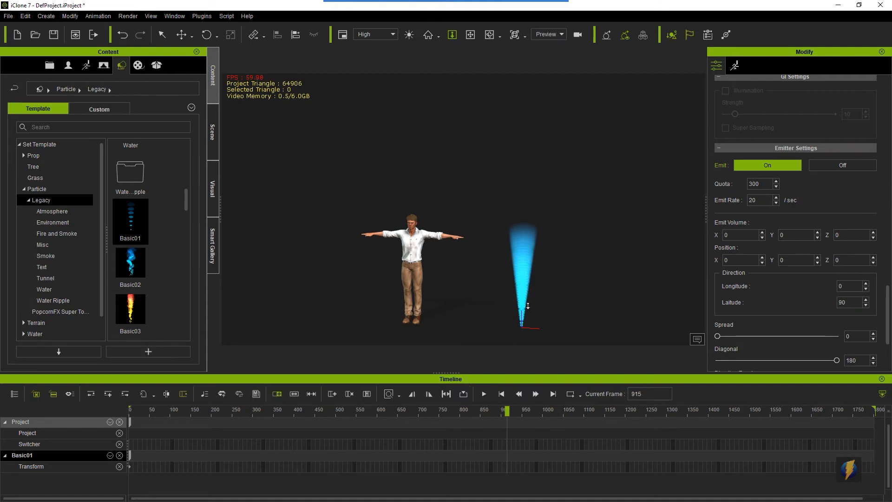
- Replay Basic01's emission in close-up from the first frame and pause at about frame 69
key("x")
left_click_drag(551, 306, 603, 156)
key("z")
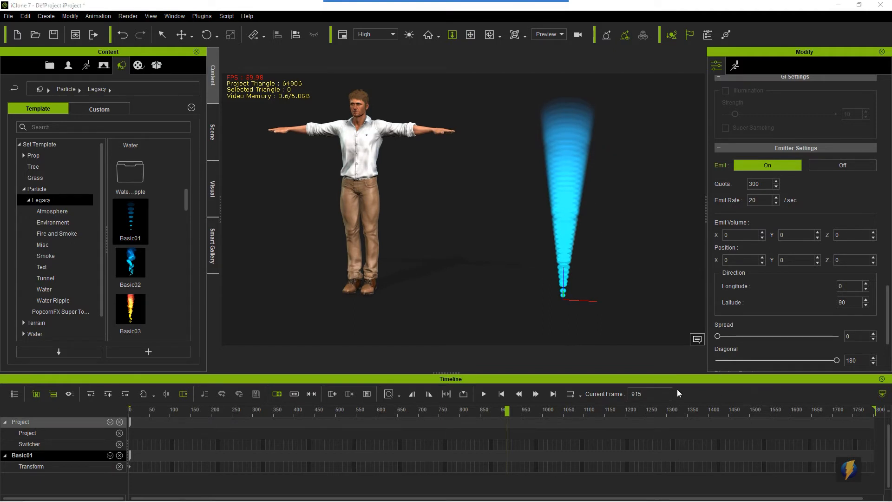
left_click(502, 395)
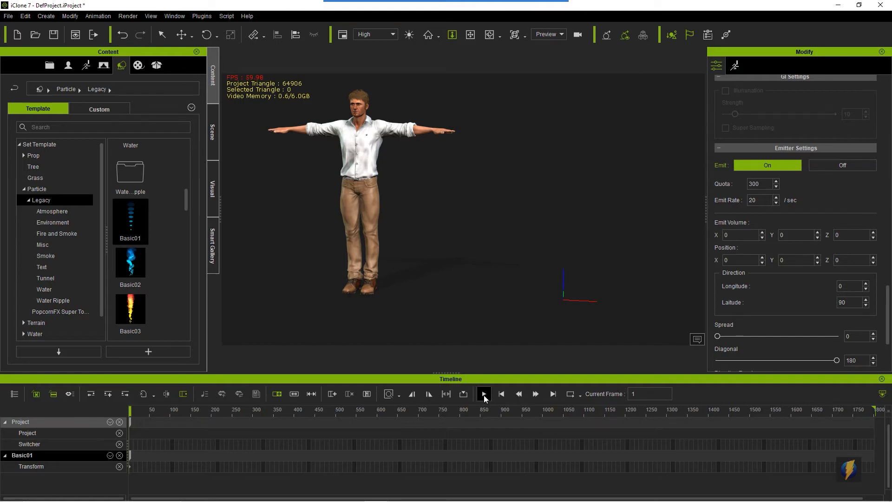
left_click(484, 394)
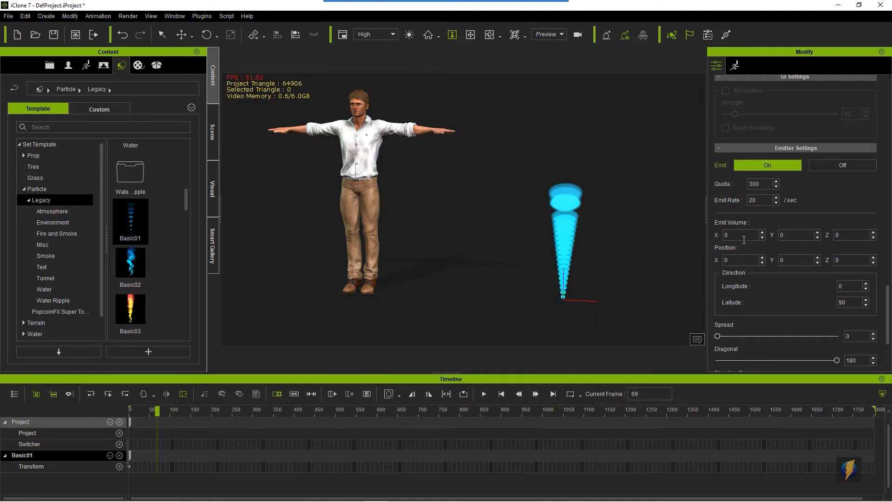
- Set Basic01's emit volume to 100 in X and 100 in Y and play the emission
left_click(729, 234)
left_click(802, 234)
left_click(485, 393)
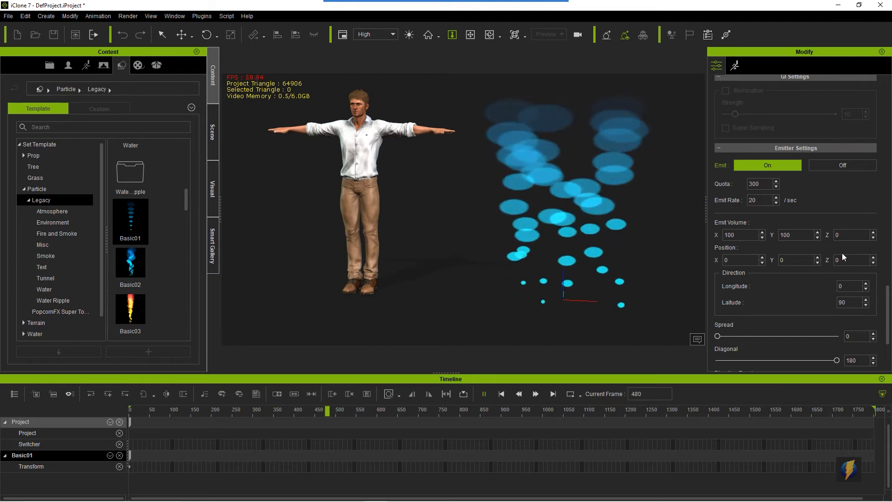
scroll(551, 289, "down", 3)
mouse_move(537, 289)
right_mouse_down()
mouse_move(590, 291)
mouse_move(526, 291)
right_mouse_up()
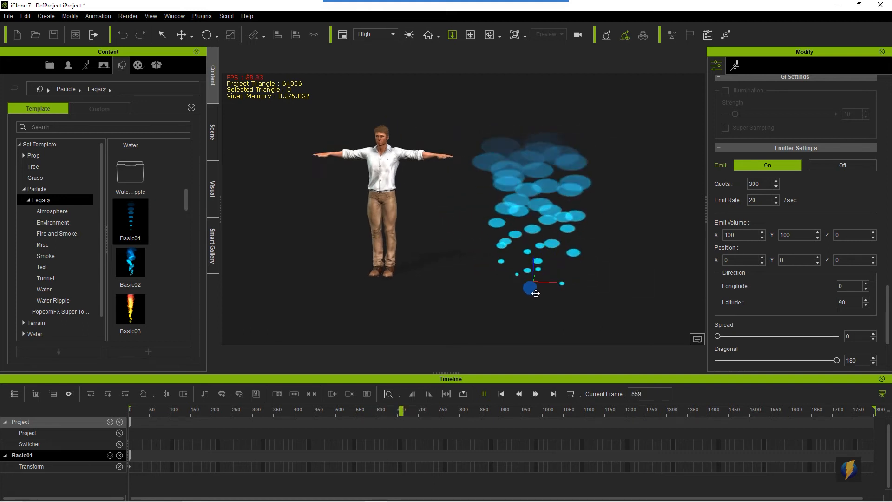
- Set Basic01's emit volume to 5 in Y and 500 in X during playback
double_click(794, 234)
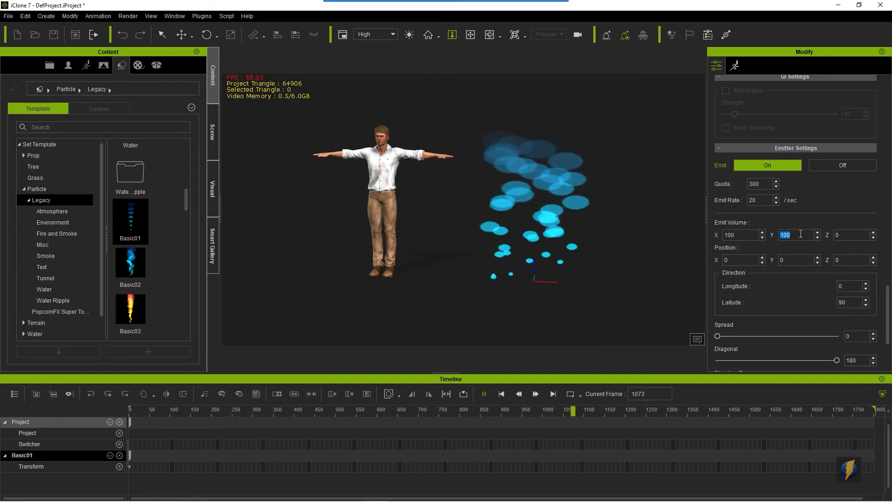
type("5")
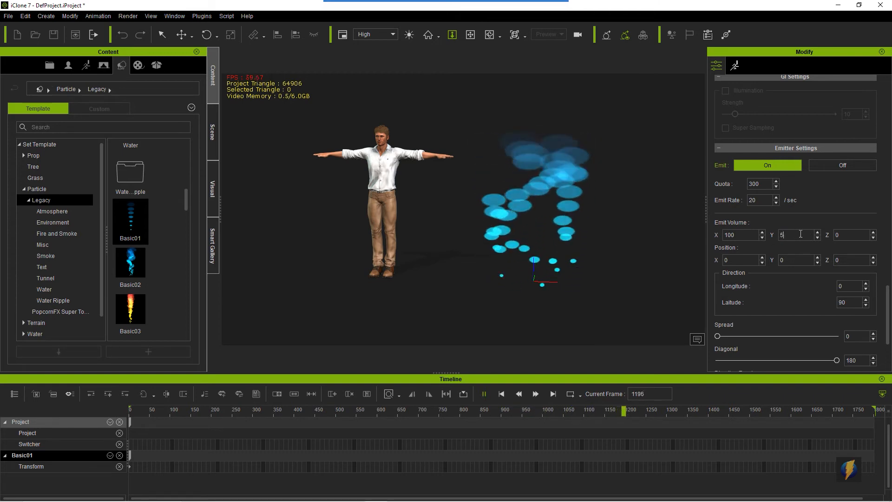
right_click_drag(565, 263, 624, 255)
double_click(731, 235)
type("5")
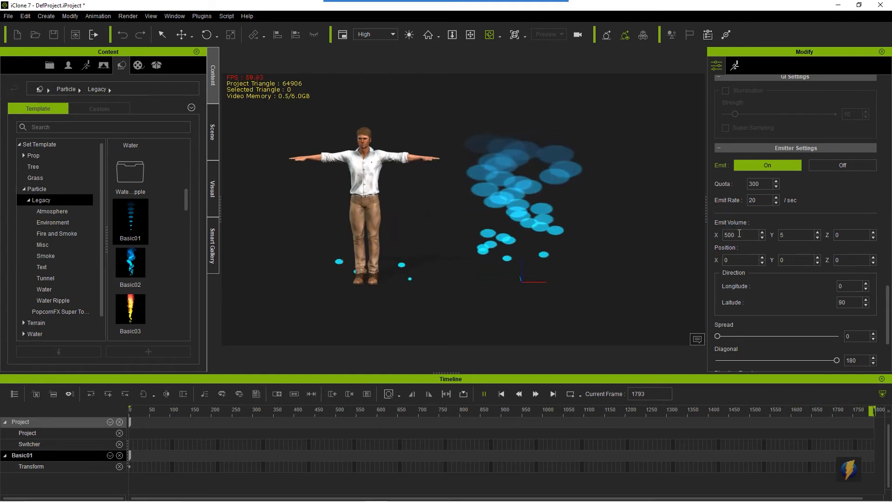
- Replay the widened emission from the first frame and examine its spread from different angles
left_click(501, 394)
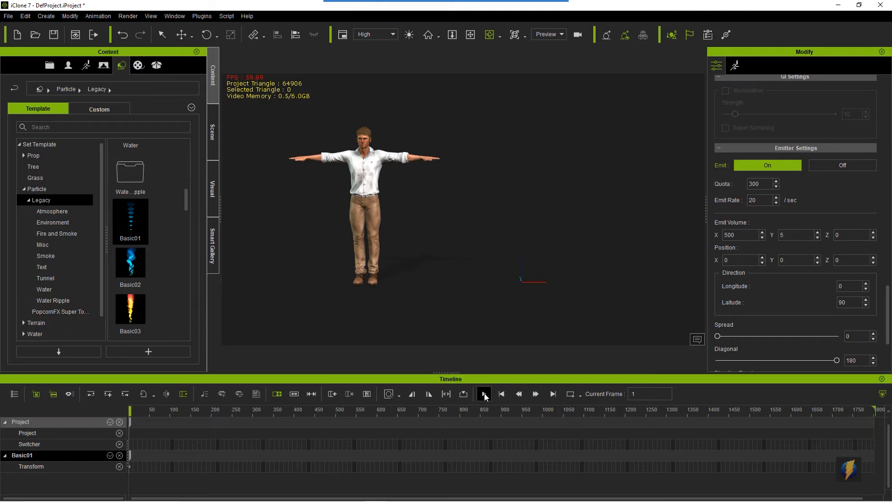
left_click(484, 394)
scroll(532, 287, "down", 3)
right_click_drag(573, 273, 333, 269)
key("space")
right_click_drag(525, 251, 717, 235)
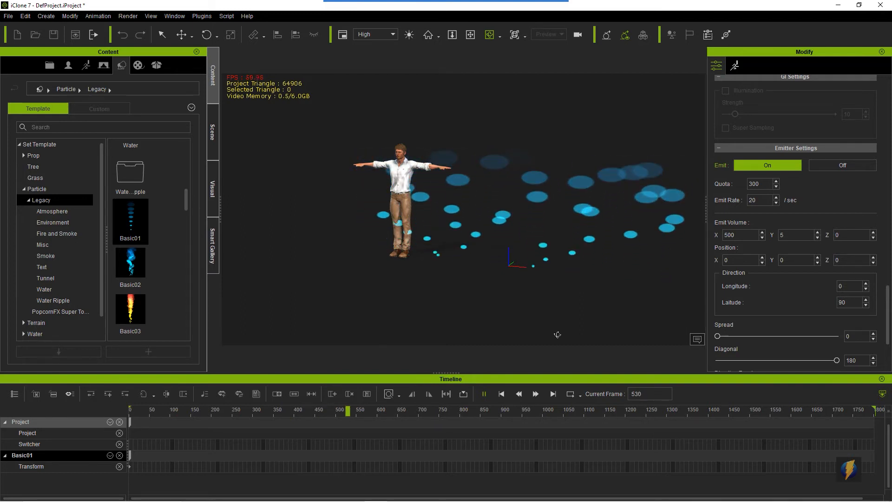
- Return to the first frame, set Basic01's emit volume to 100 in X, Y and Z, and play the emission
left_click(501, 393)
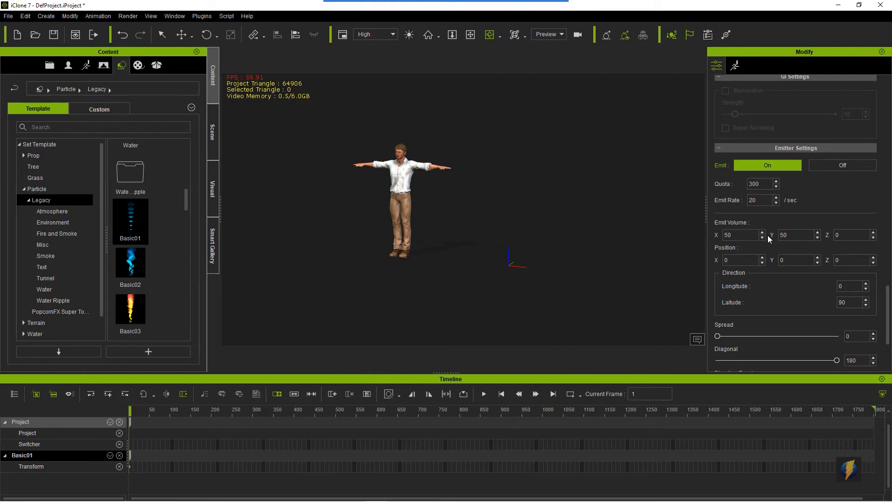
double_click(746, 234)
double_click(791, 236)
type("100")
double_click(846, 234)
left_click(483, 394)
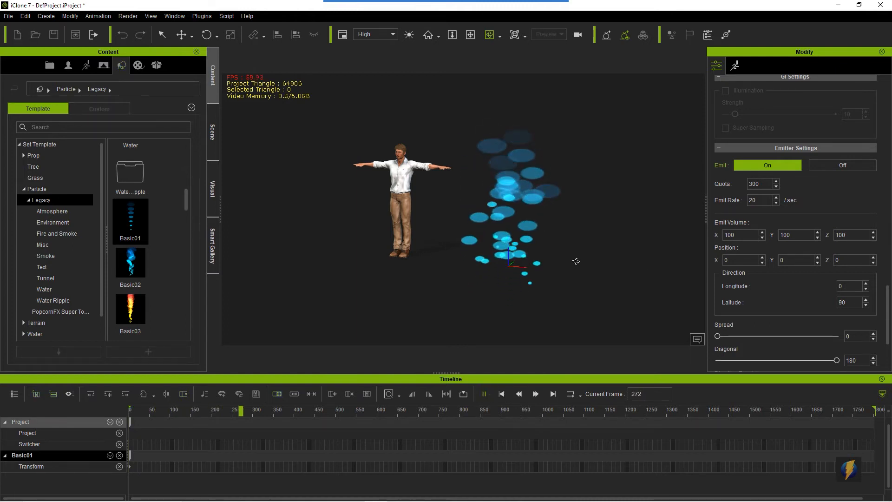
- Examine the playing particle volume from all around the emitter and return to the first frame
right_click_drag(578, 261, 603, 260)
right_click_drag(422, 234, 615, 237)
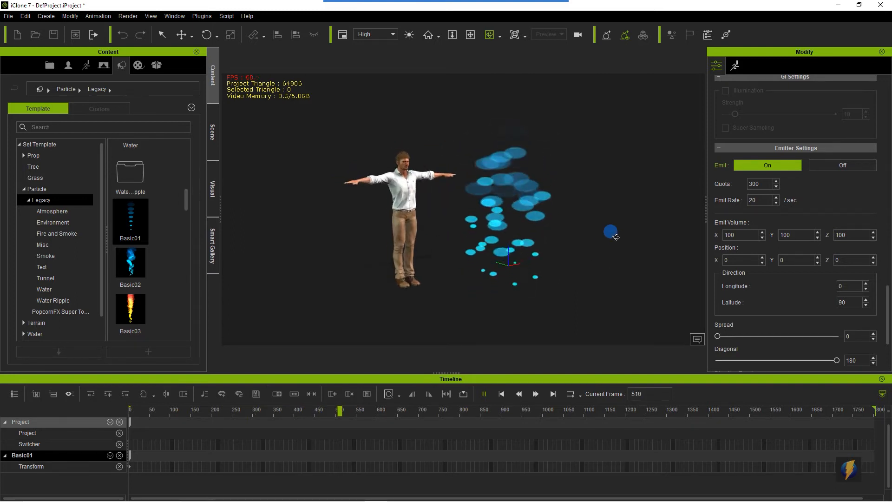
right_click_drag(374, 210, 564, 218)
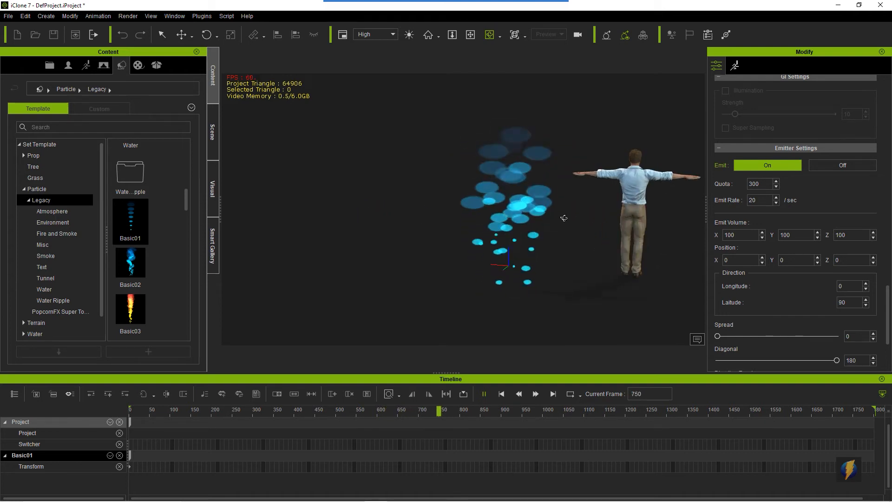
right_click_drag(622, 211, 283, 211)
right_click_drag(606, 211, 479, 221)
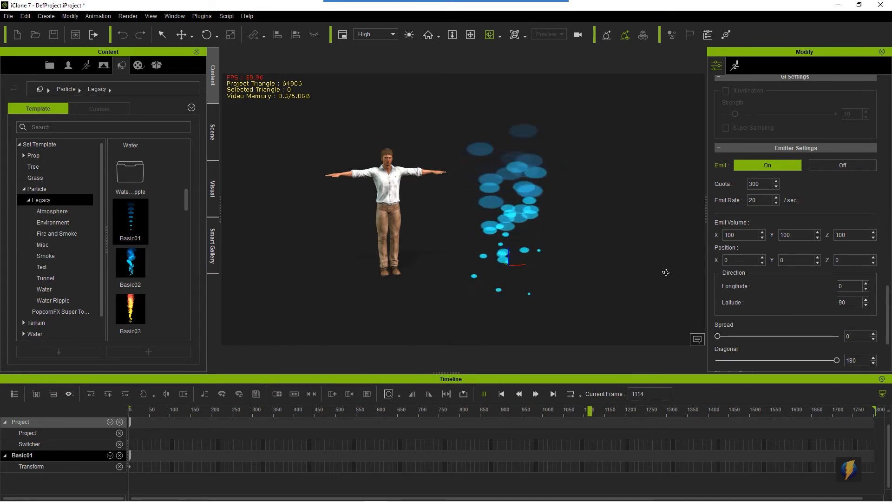
left_click(501, 393)
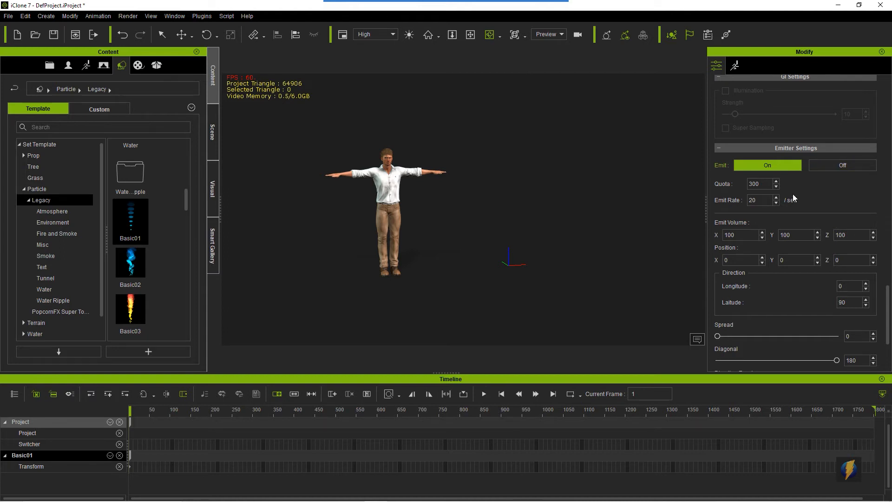
scroll(792, 195, "down", 2)
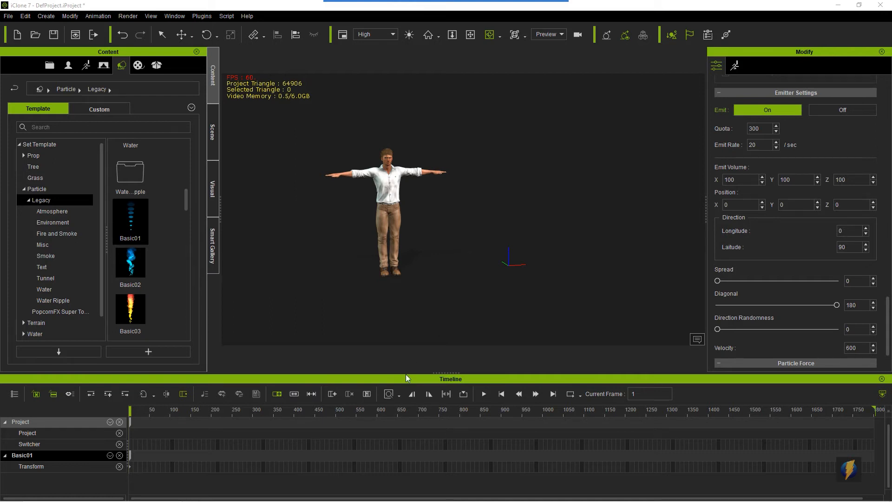
- Play the emission, trying a spread of 143 and a direction randomness of 342, and reset each to 0
left_click(483, 394)
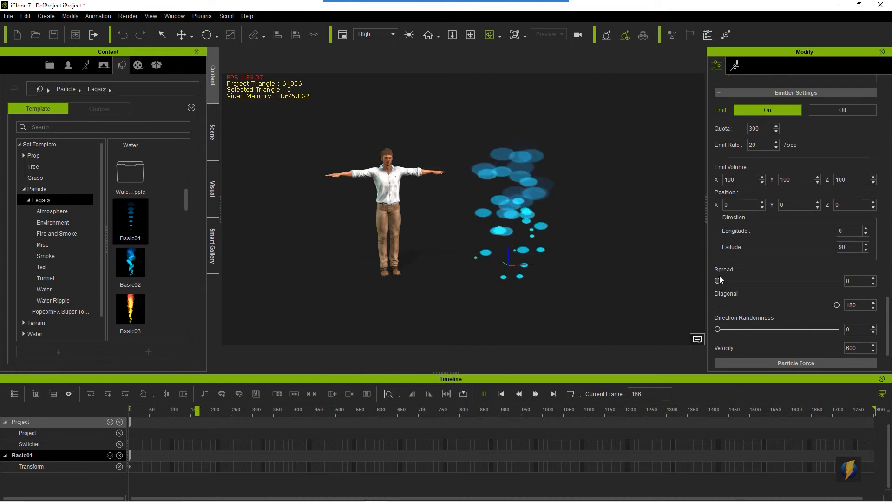
mouse_move(717, 281)
left_mouse_down()
mouse_move(840, 288)
mouse_move(812, 288)
left_mouse_up()
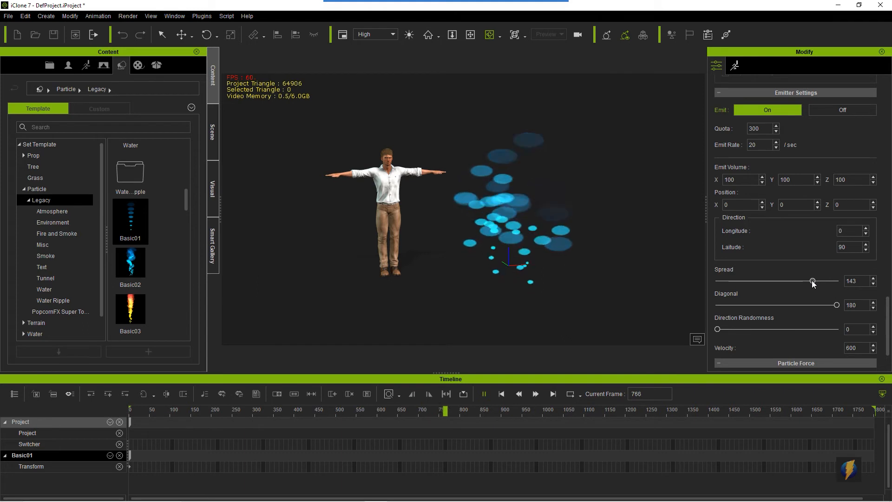
left_click_drag(812, 281, 716, 280)
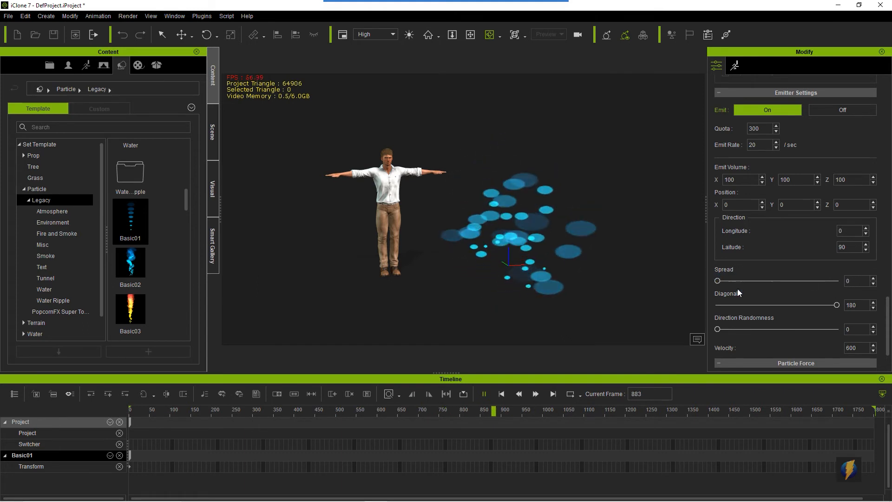
left_click_drag(717, 329, 832, 330)
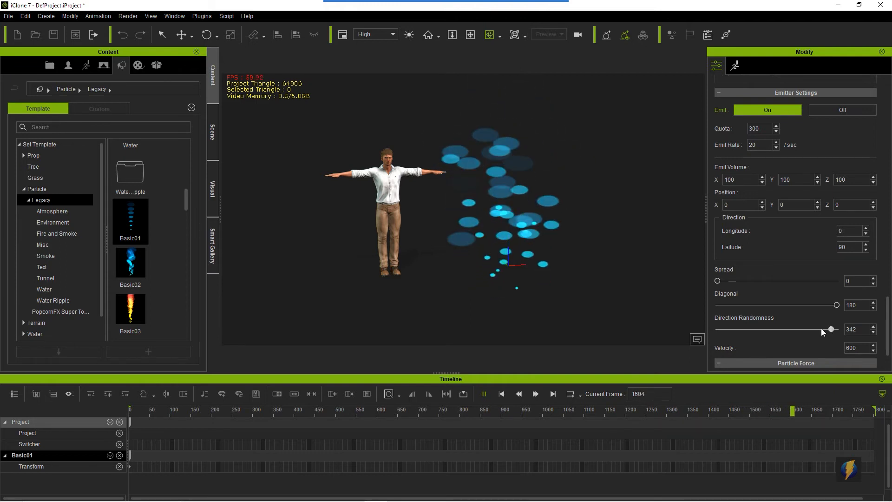
left_click_drag(831, 328, 715, 331)
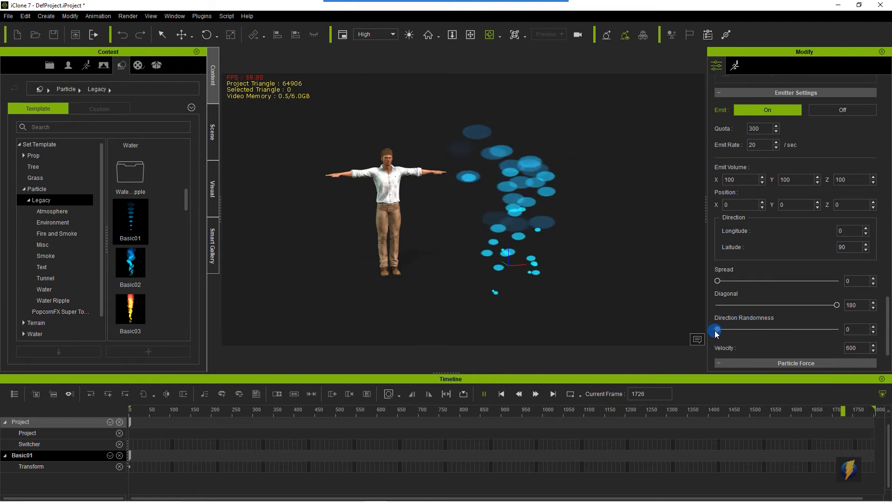
- Review Basic01's Velocity and Particle Force settings while playing and pausing the emission
scroll(776, 338, "down", 1)
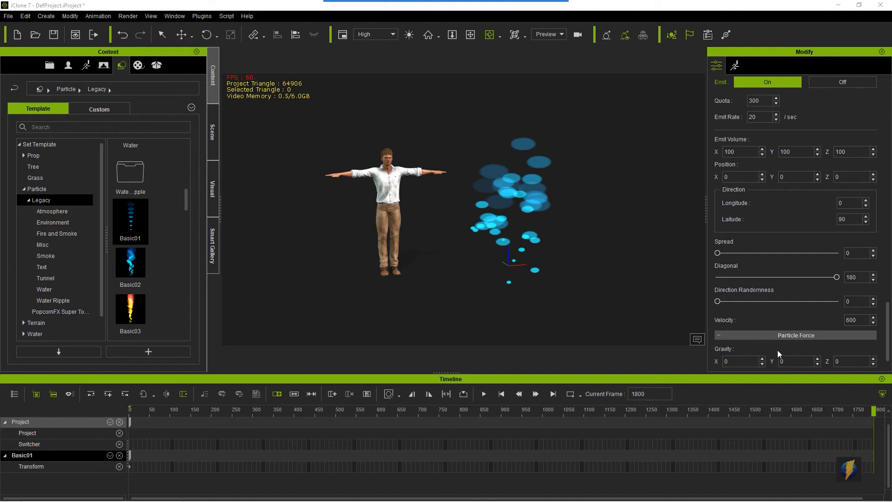
scroll(753, 310, "down", 1)
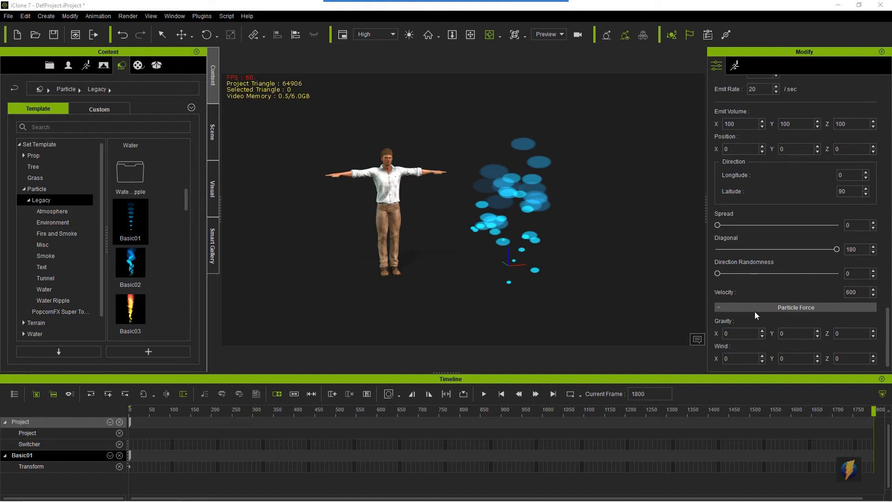
left_click(484, 393)
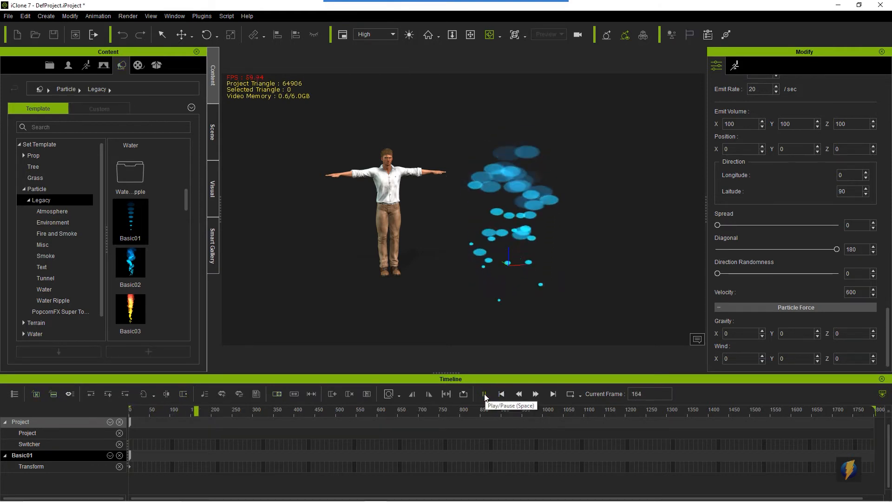
left_click(483, 394)
mouse_move(455, 2)
left_click(481, 18)
mouse_move(617, 160)
left_mouse_down()
mouse_move(711, 293)
mouse_move(835, 291)
left_mouse_up()
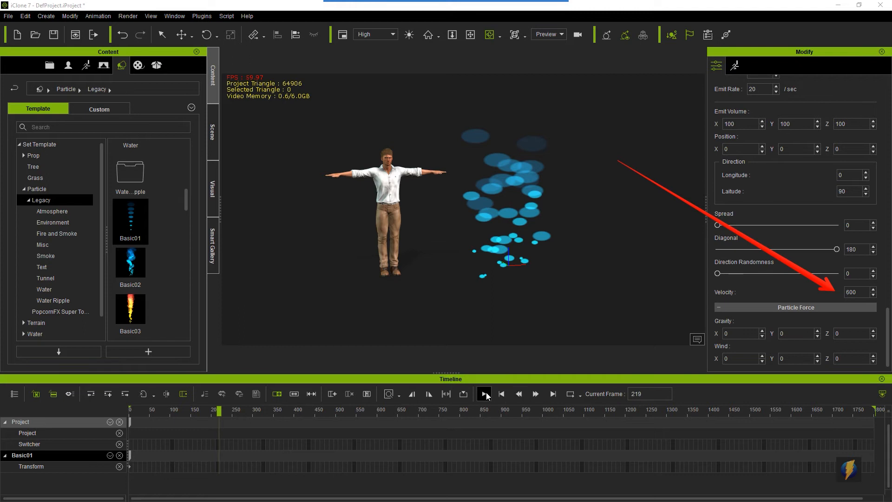
left_click(485, 394)
left_click(485, 394)
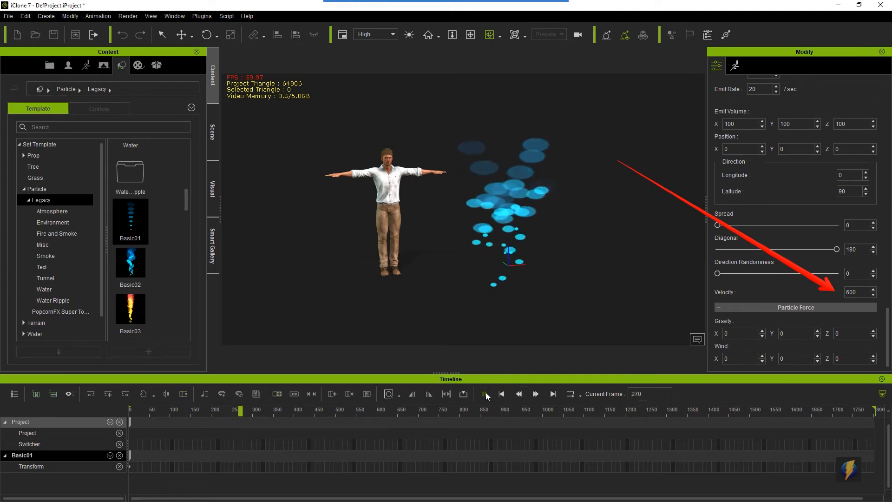
- Set Basic01's velocity to 100 and replay the emission from the first frame, pausing it partway
double_click(855, 293)
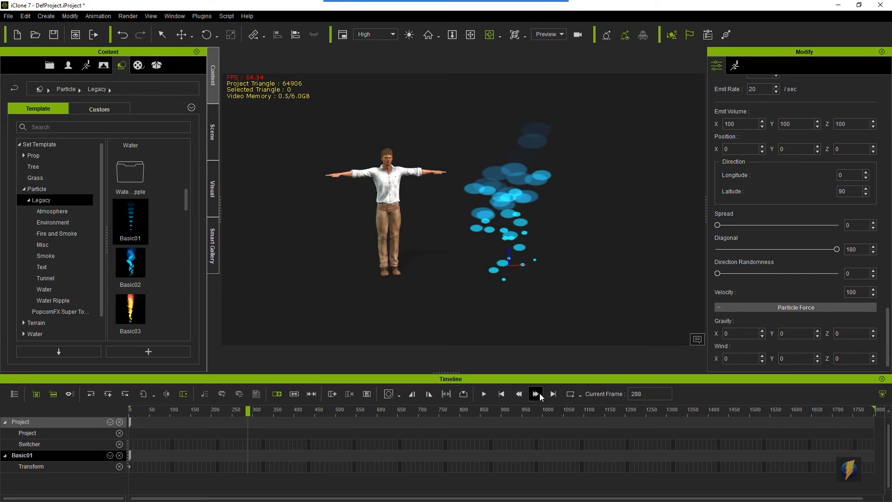
left_click(501, 393)
left_click(484, 392)
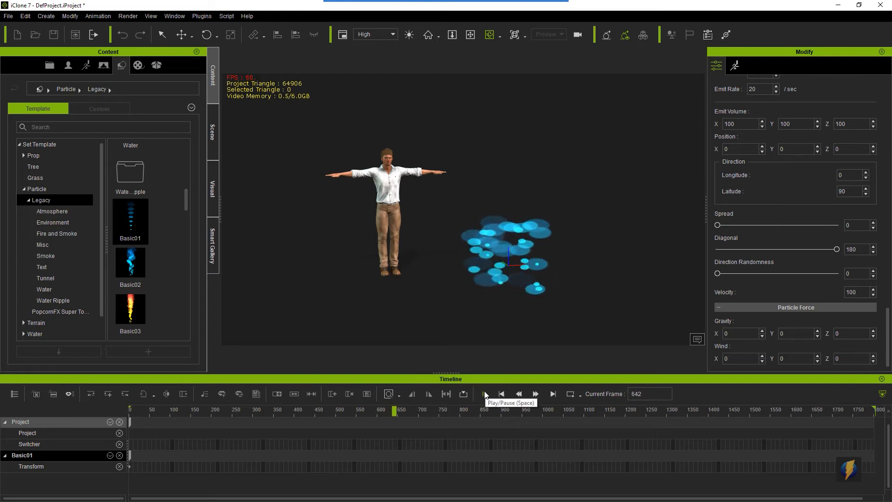
left_click(484, 392)
- Set Basic01's velocity to 3000 and replay the emission from the first frame, pausing it partway
left_click(867, 290)
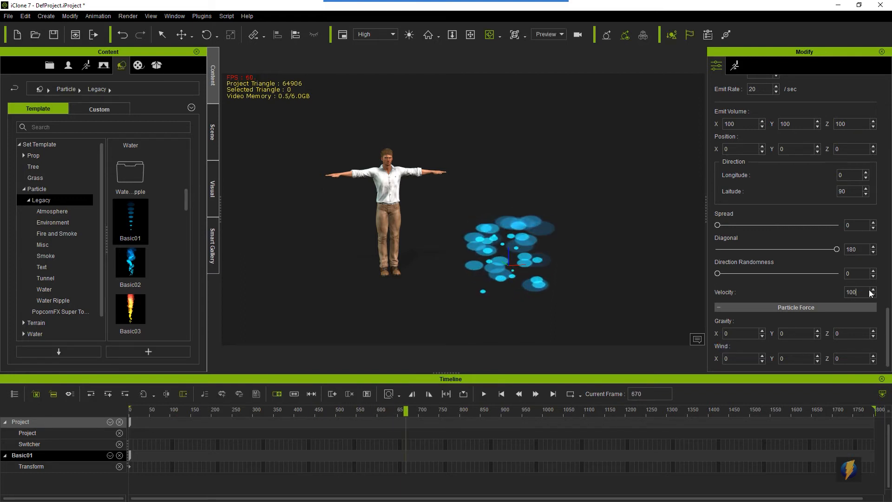
double_click(844, 291)
left_click(500, 394)
left_click(483, 394)
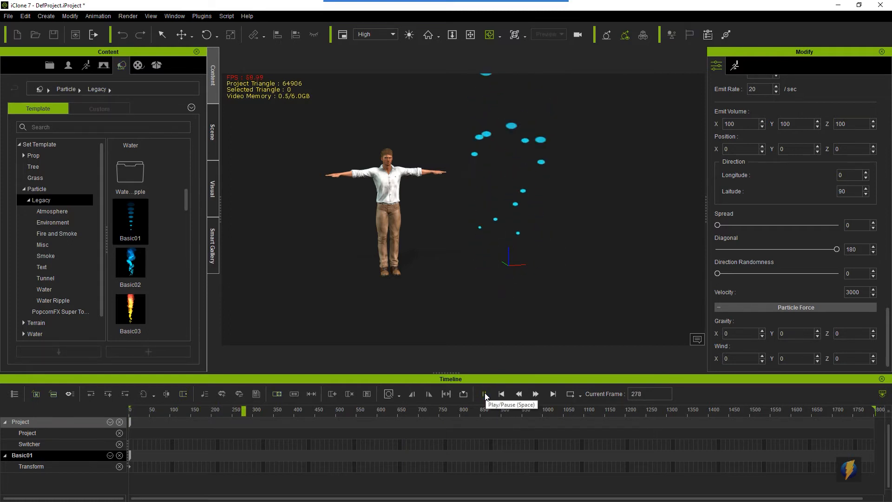
left_click(484, 394)
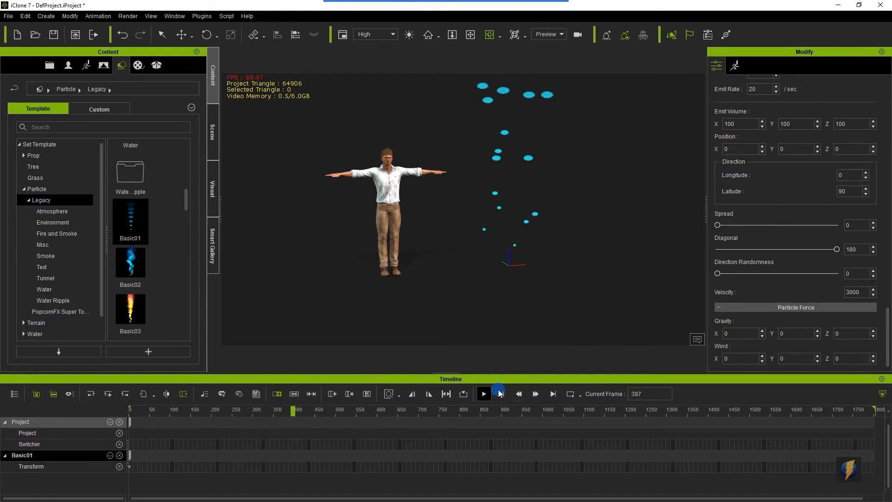
- Restore Basic01's velocity to 600 and replay the emission from the first frame, pausing it partway
left_click(858, 291)
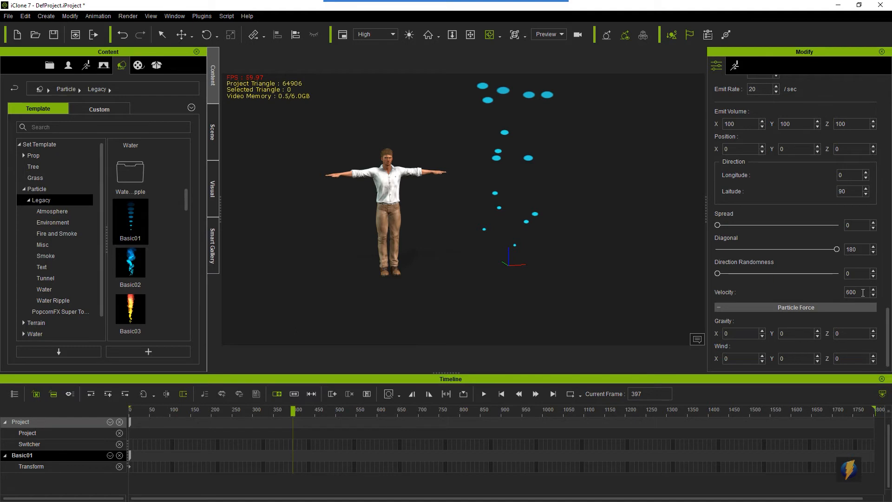
left_click(501, 393)
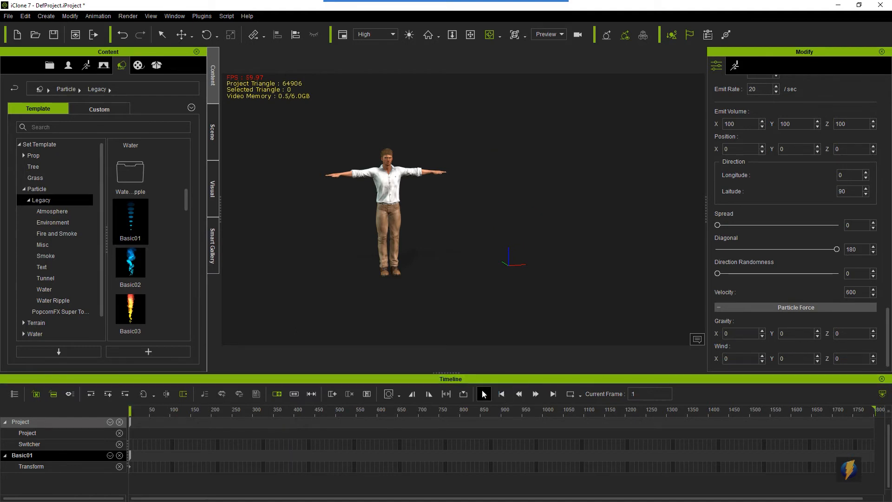
left_click(484, 393)
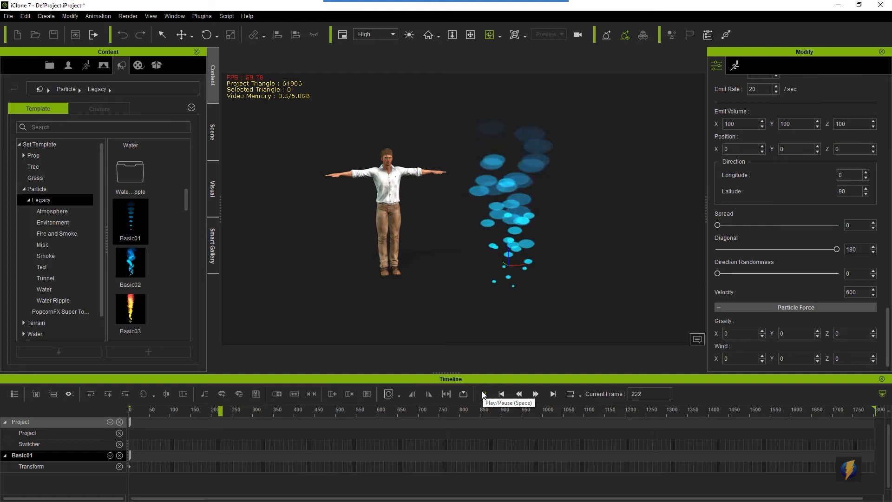
left_click(484, 394)
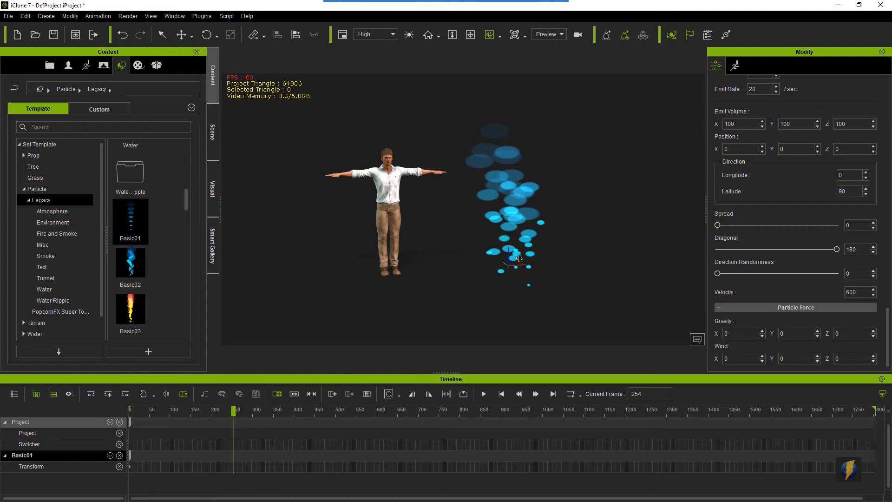
- Replay the emission from the first frame and try Z gravity values of 100 and -100 during playback
left_click(478, 17)
mouse_move(598, 163)
left_mouse_down()
mouse_move(508, 261)
mouse_move(493, 168)
mouse_move(506, 137)
mouse_move(503, 165)
mouse_move(521, 181)
mouse_move(557, 149)
mouse_move(733, 165)
mouse_move(814, 325)
mouse_move(828, 331)
left_mouse_up()
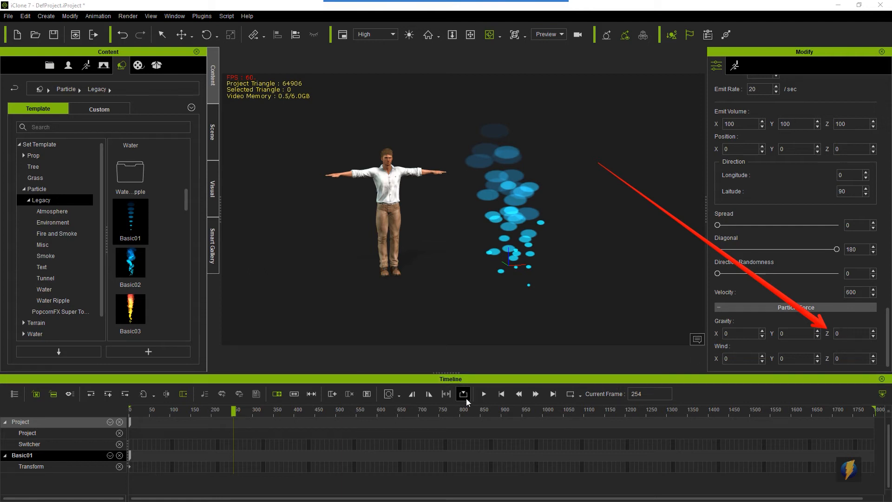
left_click(501, 394)
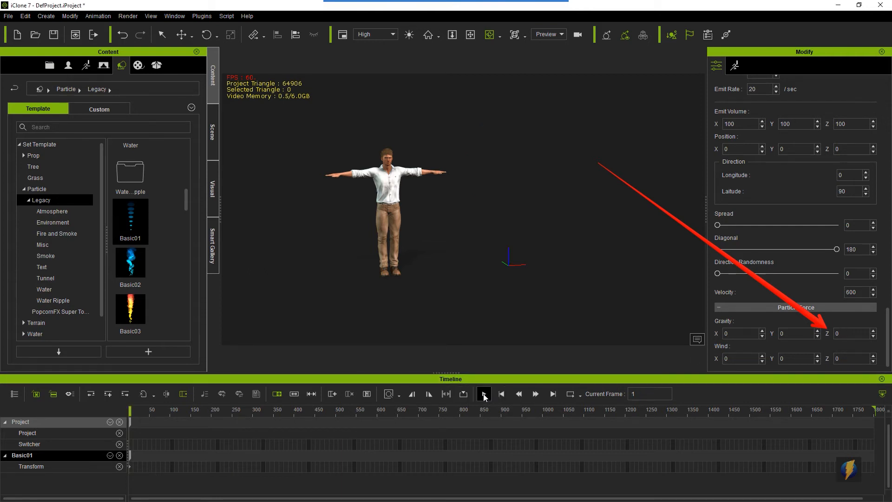
left_click(484, 394)
double_click(843, 334)
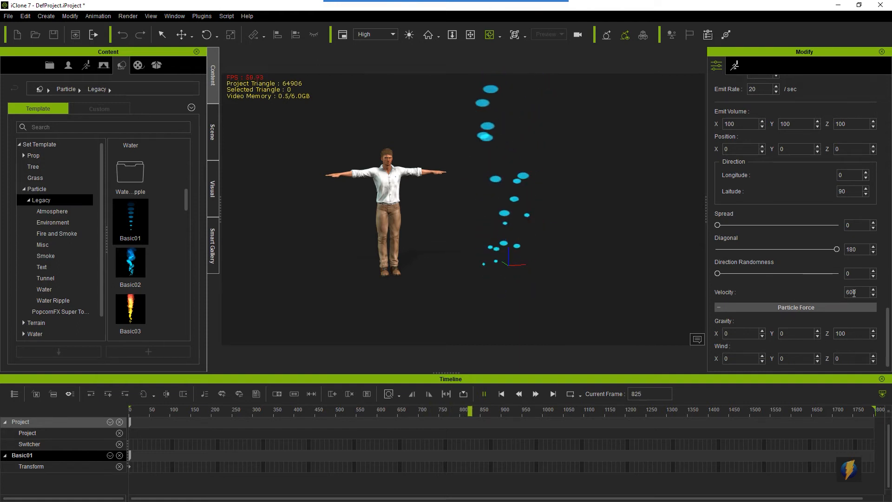
type("-")
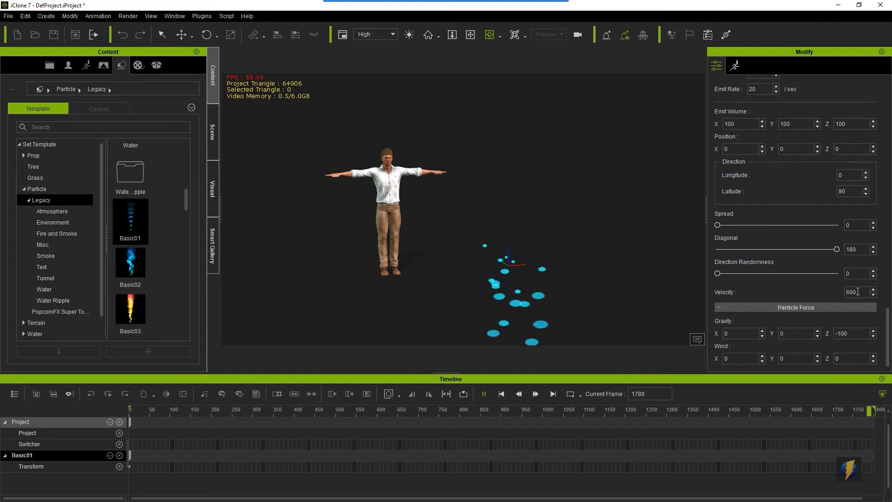
- Set Basic01's Z gravity to -50 and replay the emission from the first frame, pausing it partway
left_click_drag(838, 333, 850, 332)
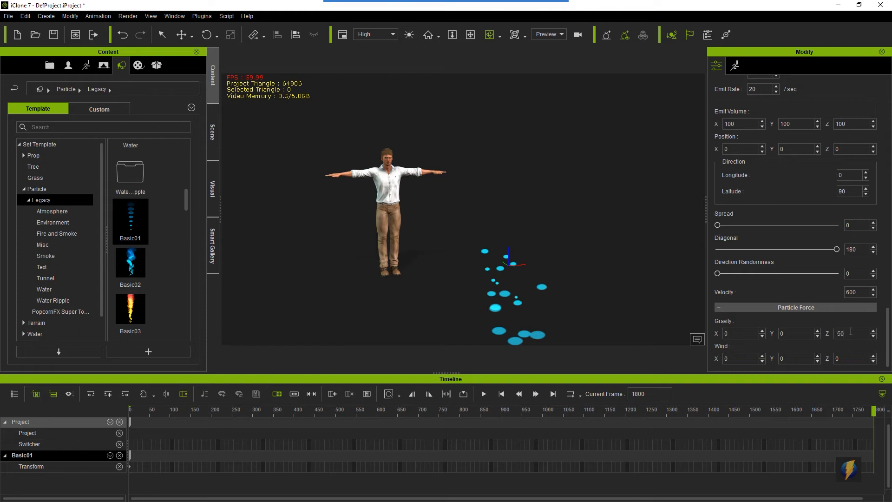
left_click(501, 393)
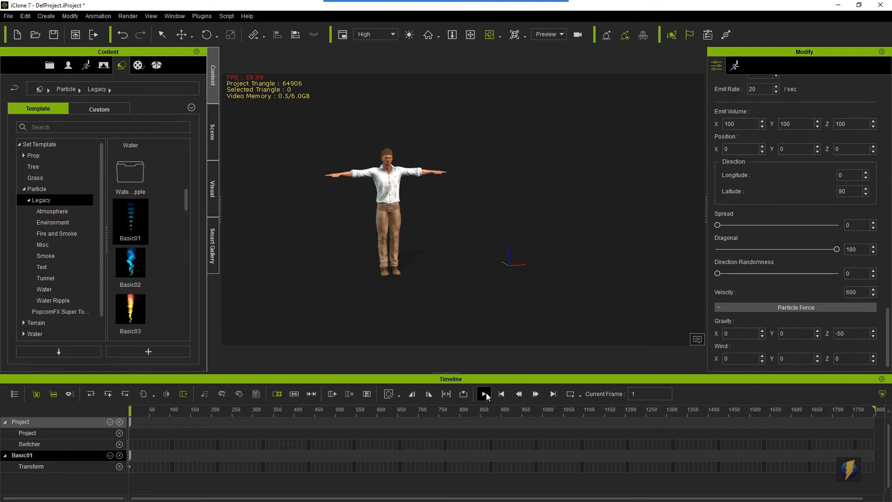
left_click(484, 393)
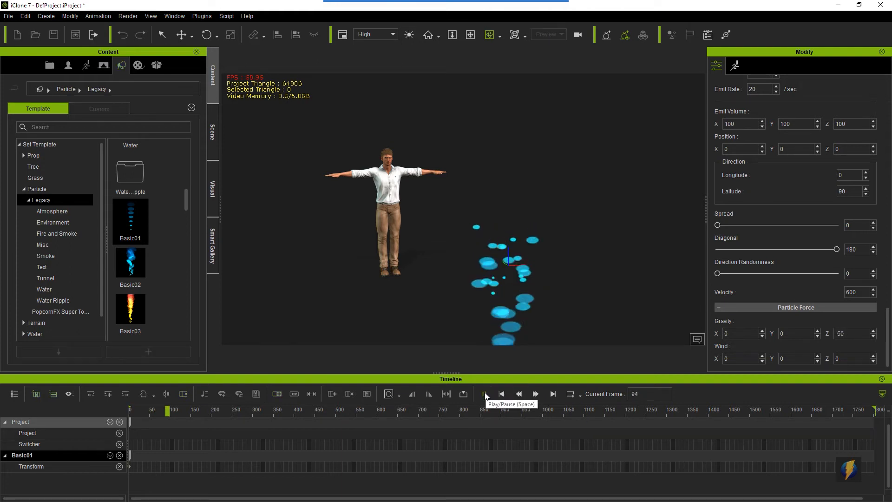
left_click(484, 394)
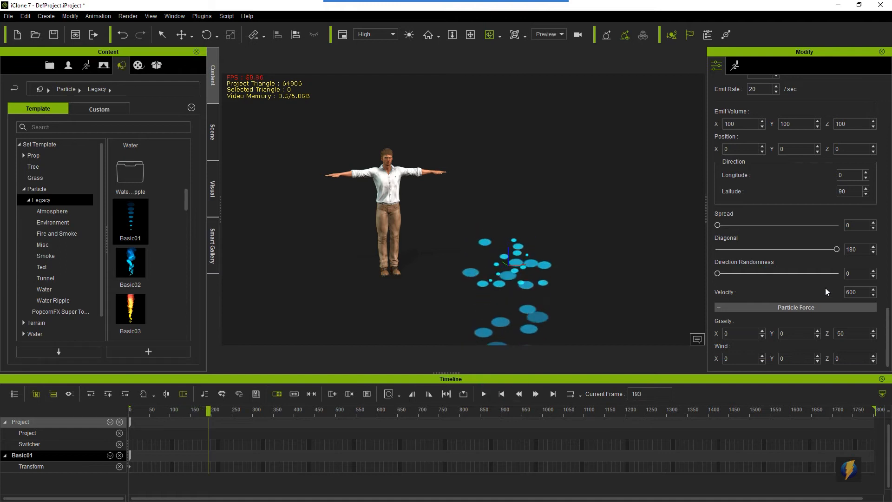
- Set Basic01's Z gravity to -10 and play the emission from the first frame
double_click(839, 331)
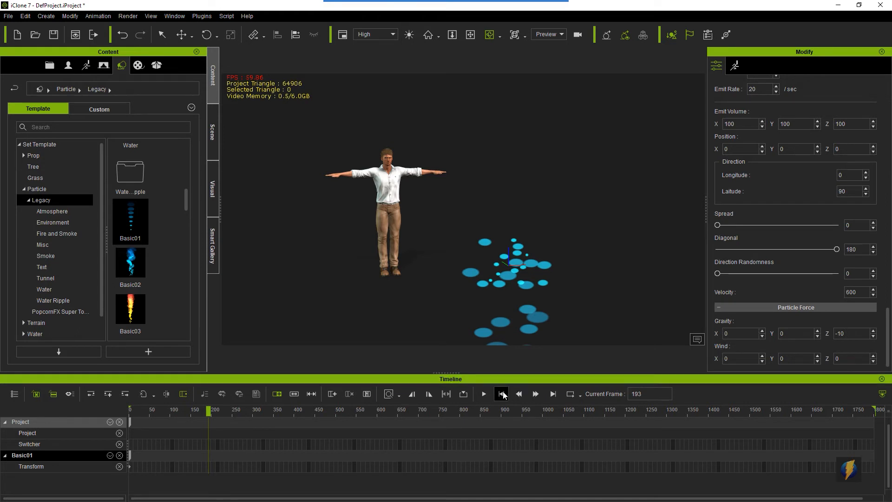
left_click(483, 394)
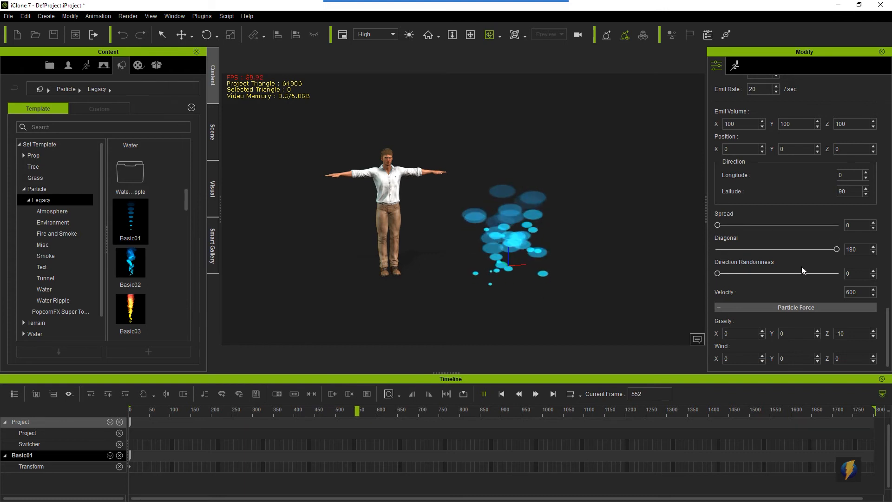
- Set the particle life to 300 frames for both minimum and maximum during playback, and return to the first frame
scroll(801, 266, "up", 3)
scroll(801, 266, "up", 2)
scroll(801, 266, "up", 2)
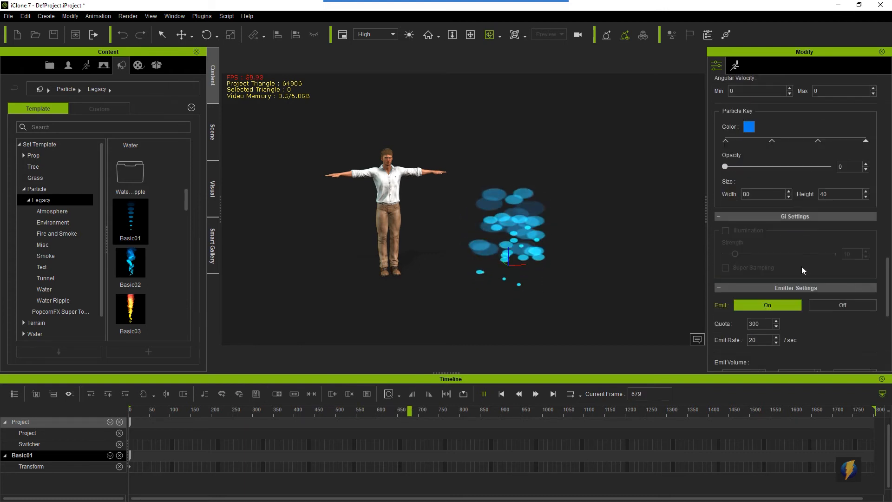
scroll(801, 266, "up", 2)
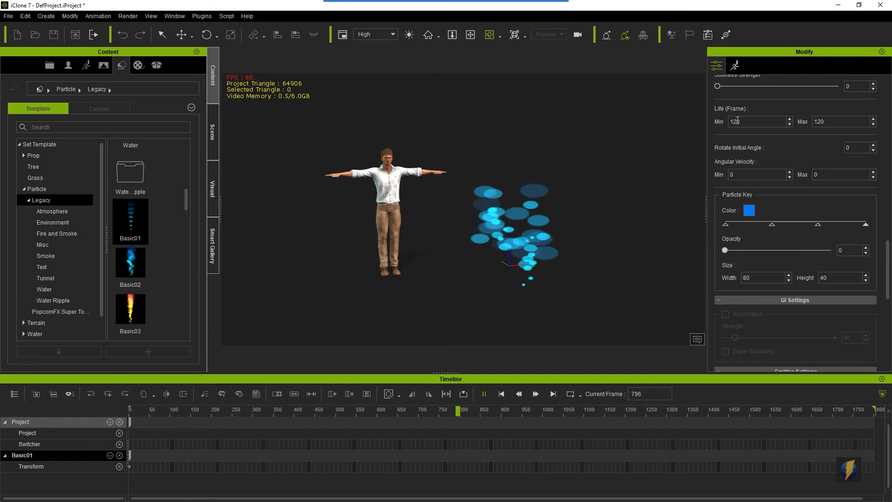
double_click(827, 122)
type("300")
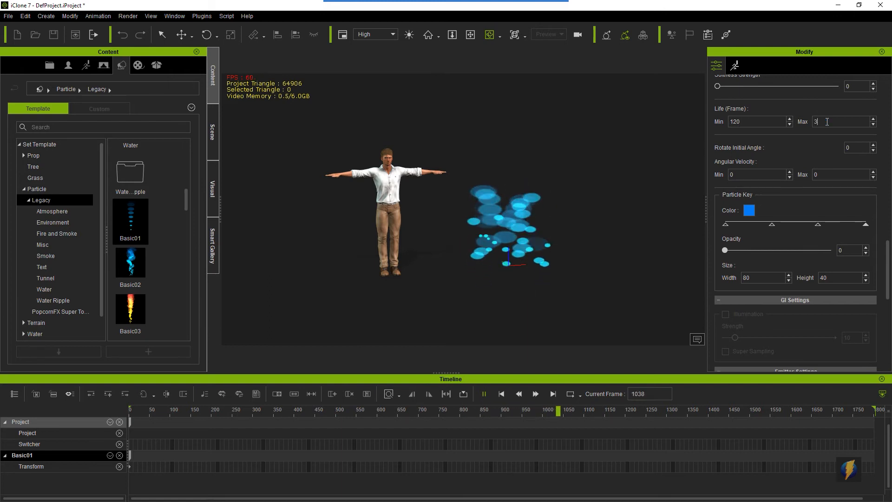
left_click(766, 117)
double_click(771, 121)
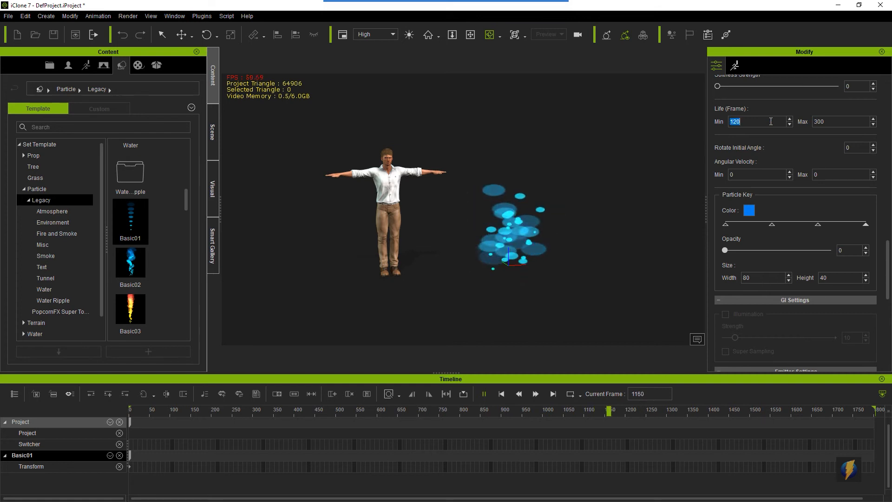
type("300")
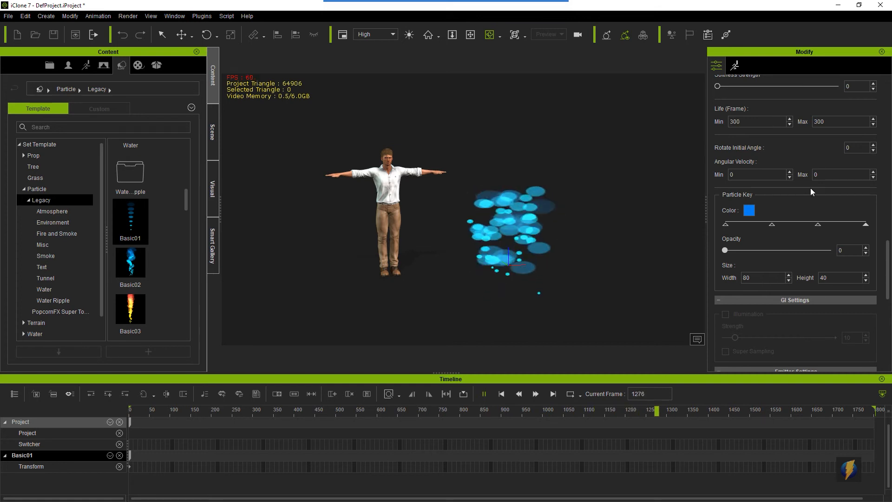
left_click(501, 394)
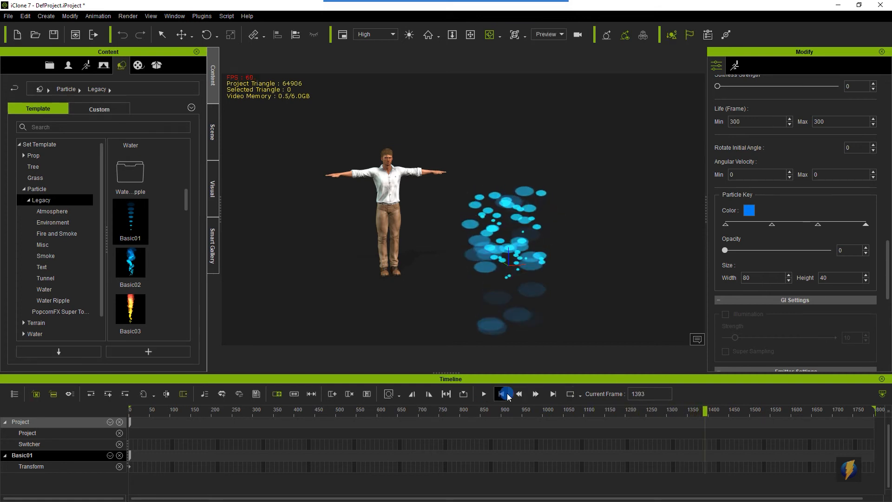
- Replay the emission from the first frame and delete the customized Basic01 particle from the scene
left_click(484, 394)
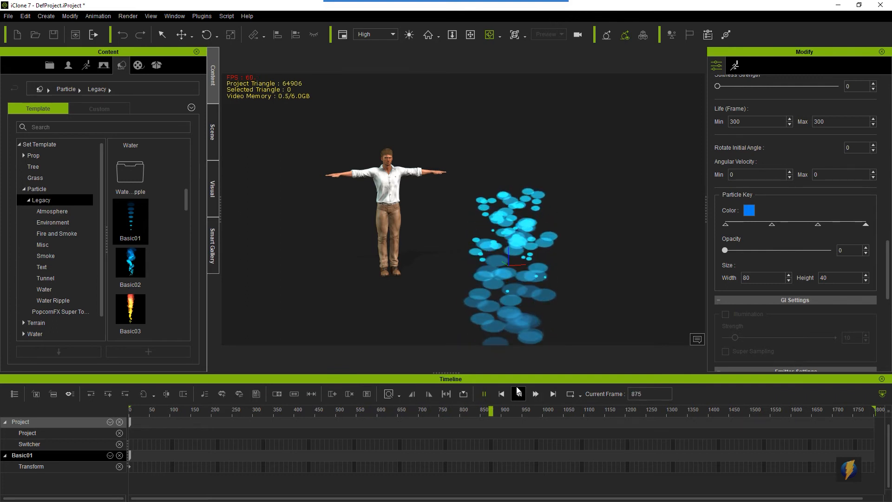
left_click(501, 394)
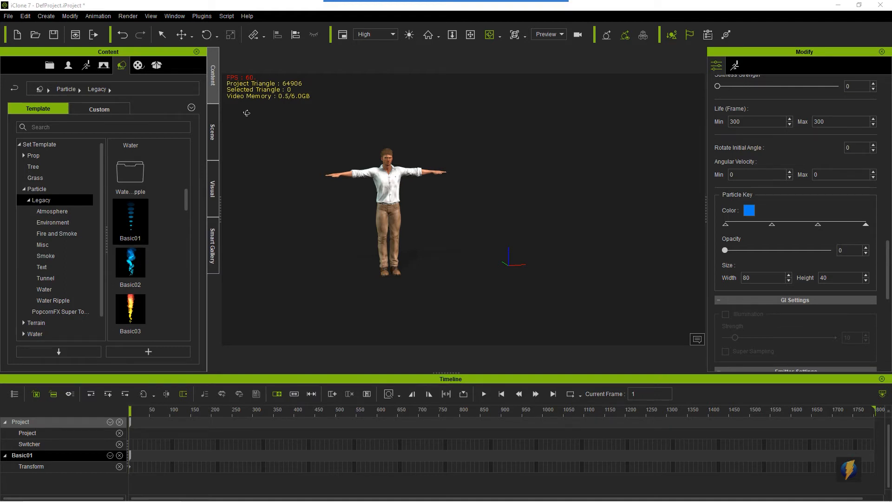
left_click(214, 134)
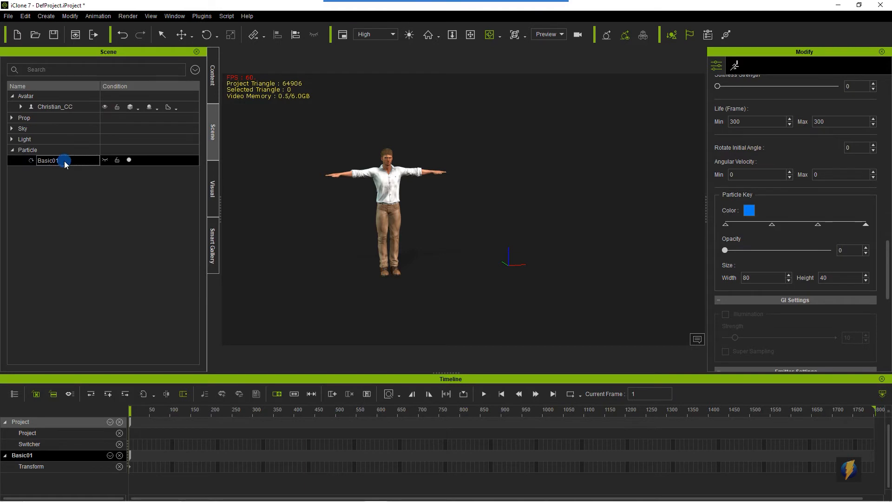
key("Delete")
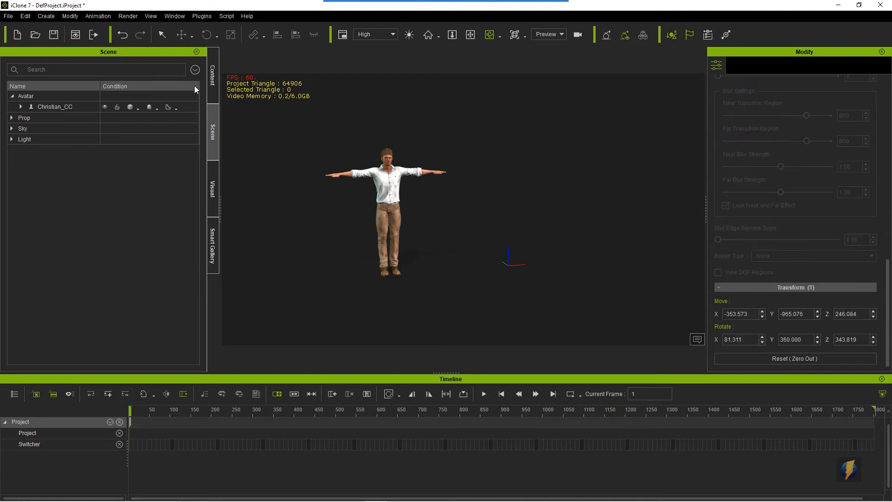
- Add a fresh Basic01 effect from the Legacy particle templates to the scene and preview its emission
left_click(210, 84)
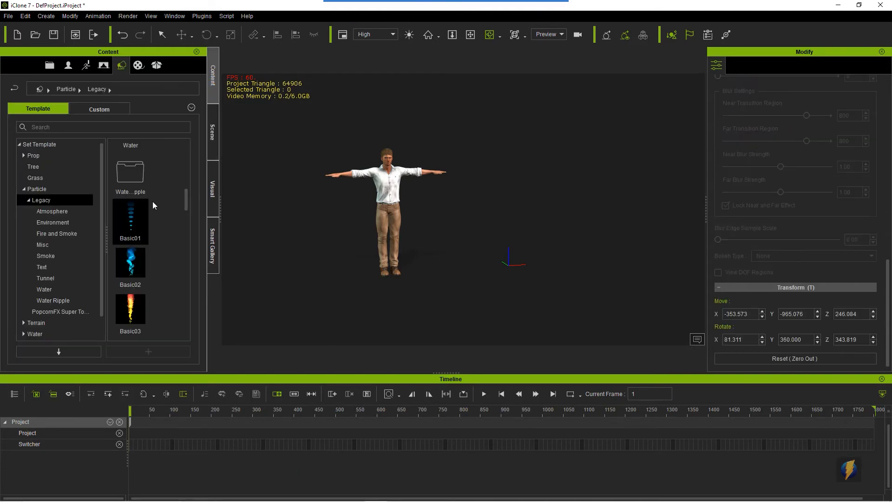
mouse_move(131, 218)
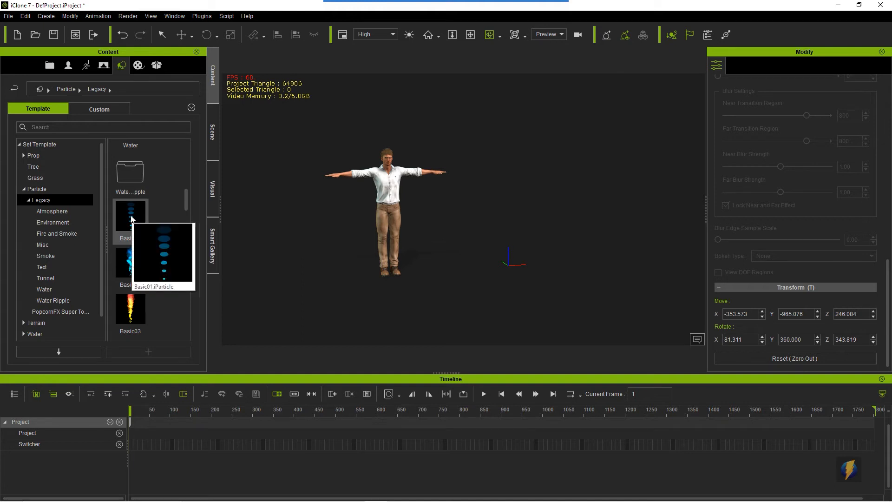
left_click_drag(131, 218, 315, 196)
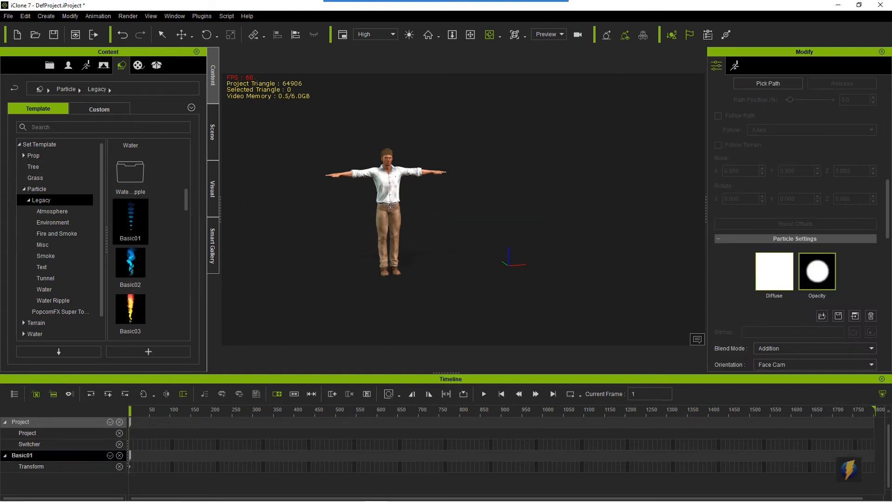
left_click(482, 395)
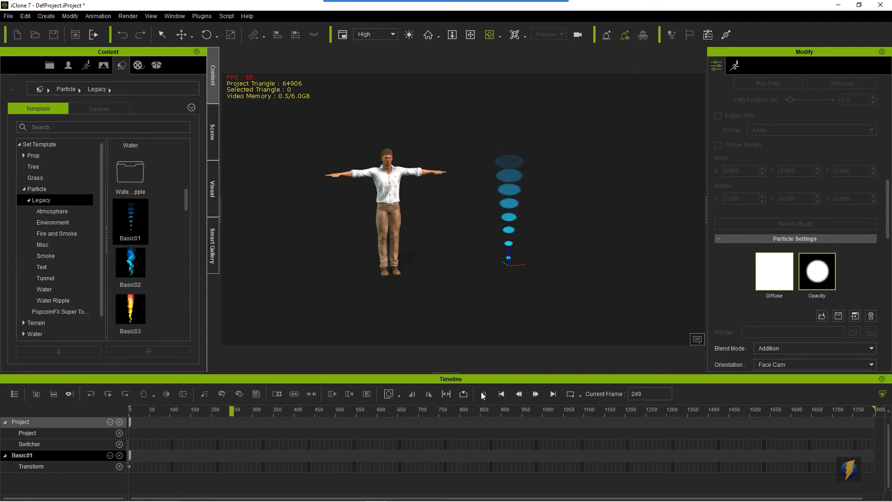
left_click(482, 393)
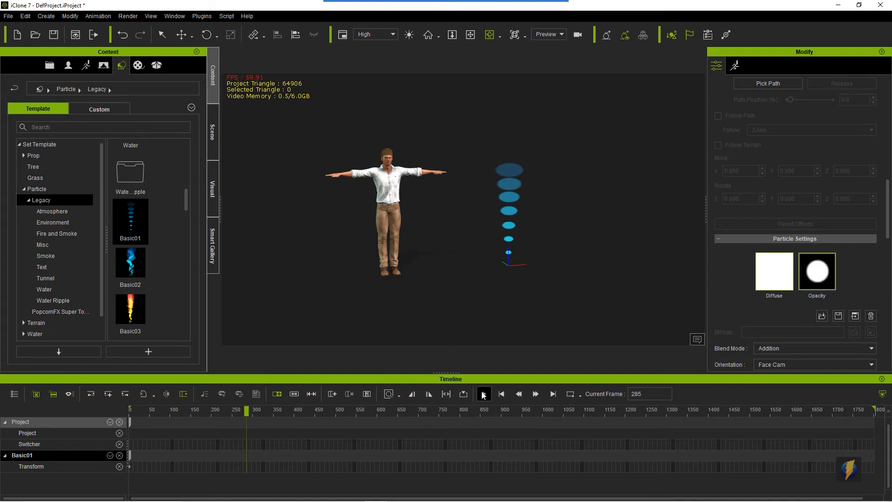
left_click(483, 395)
- Look through the new Basic01's default settings and play its emission, pausing and resuming it partway
left_click_drag(887, 229, 853, 141)
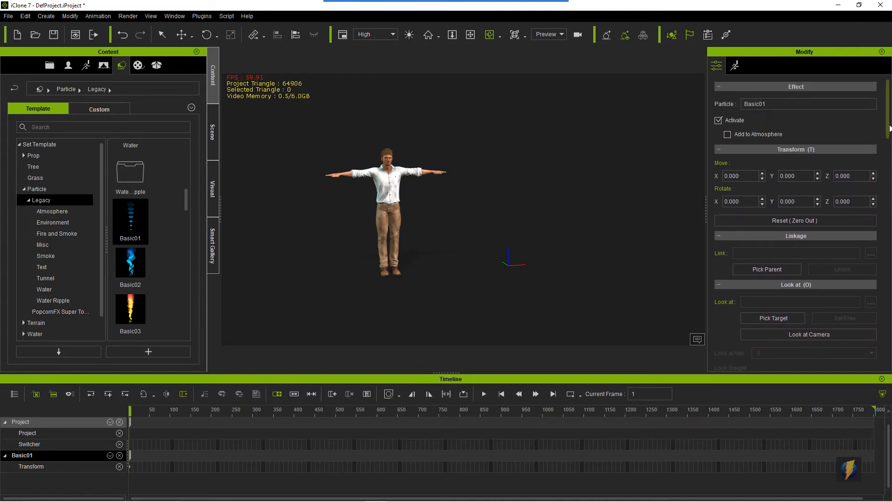
left_click_drag(887, 129, 888, 267)
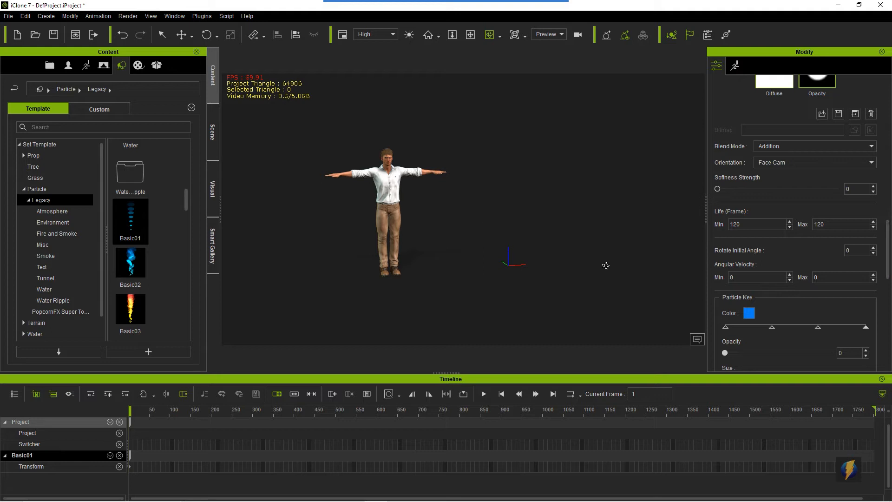
left_click(484, 394)
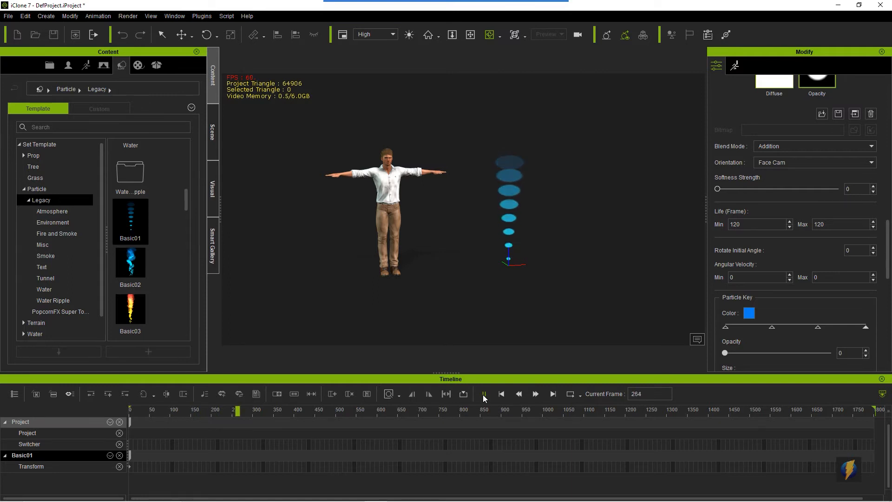
left_click(483, 394)
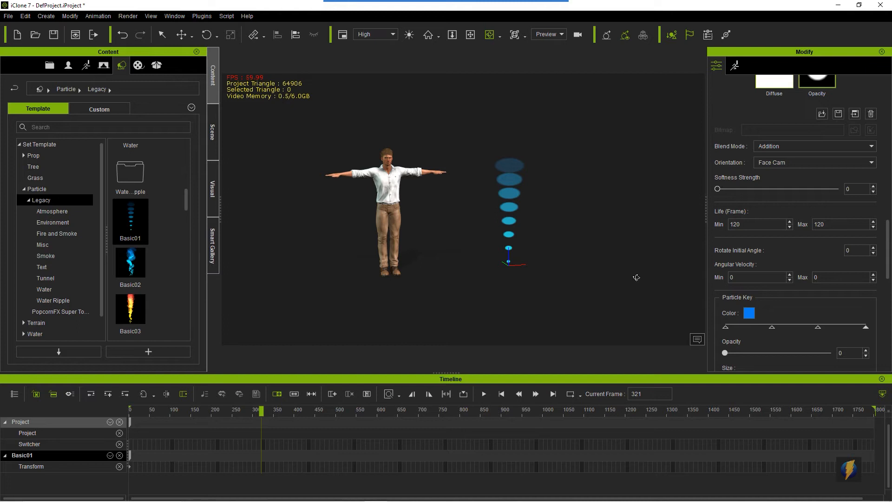
left_click(483, 394)
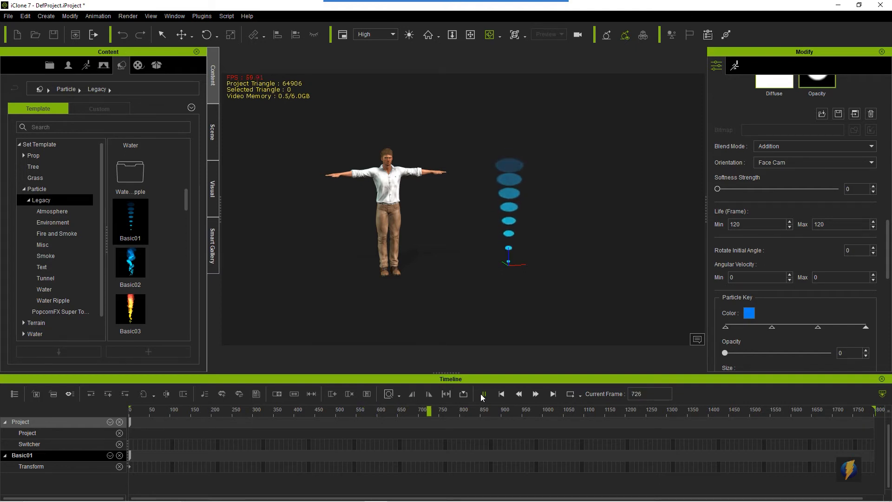
left_click(482, 394)
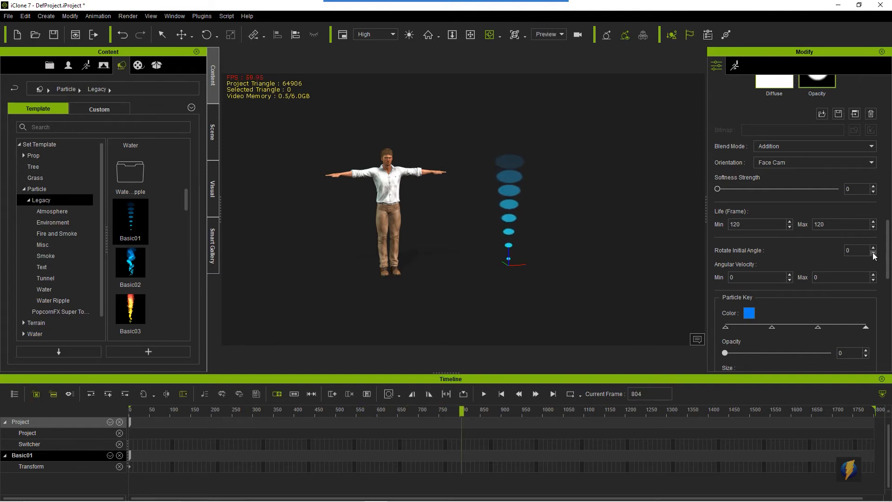
- Try a velocity of 300 for Basic01 and play the emission from the first frame, pausing it partway
left_click_drag(888, 241, 888, 329)
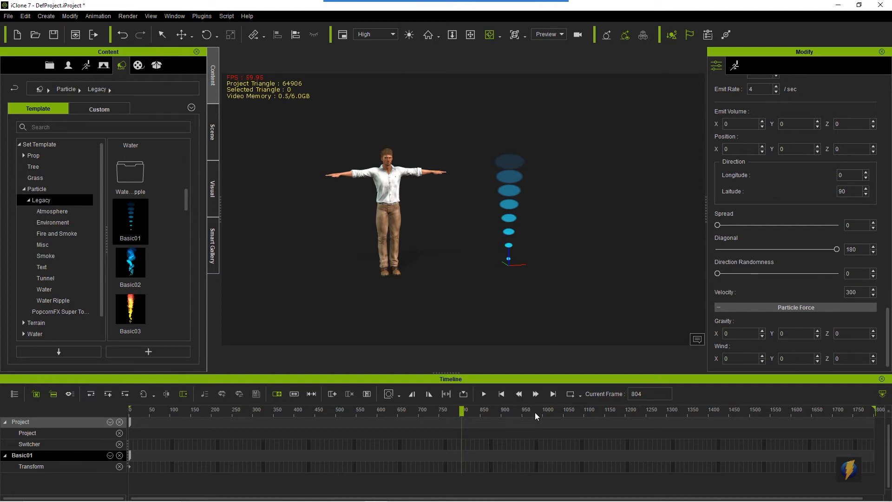
left_click(502, 394)
left_click(484, 393)
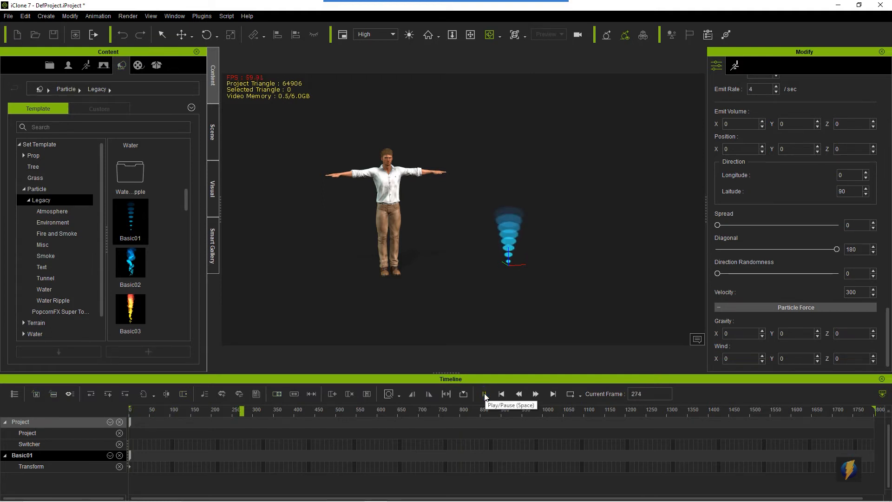
left_click(484, 394)
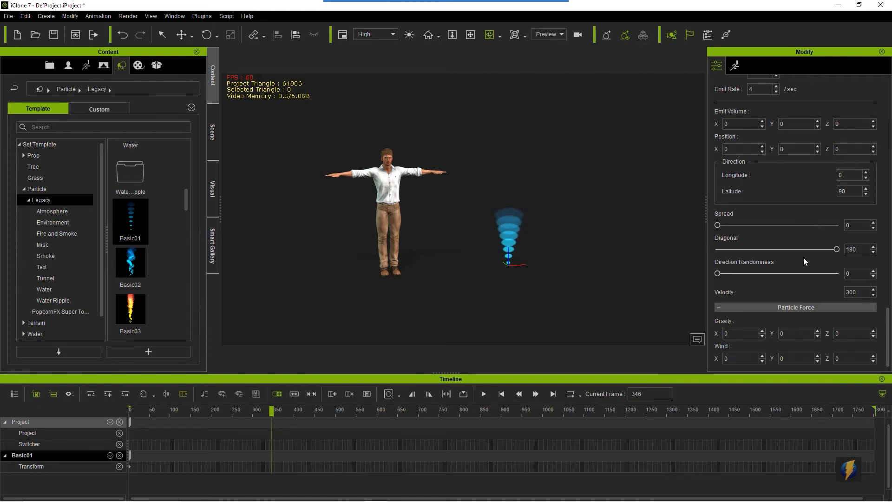
- Set Basic01's velocity to 400 and replay the emission, pausing it partway
double_click(857, 292)
left_click(484, 394)
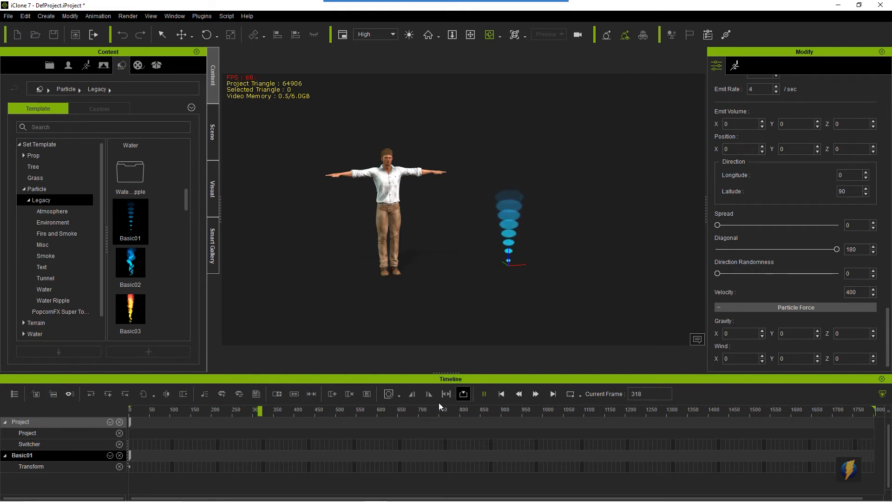
left_click(483, 392)
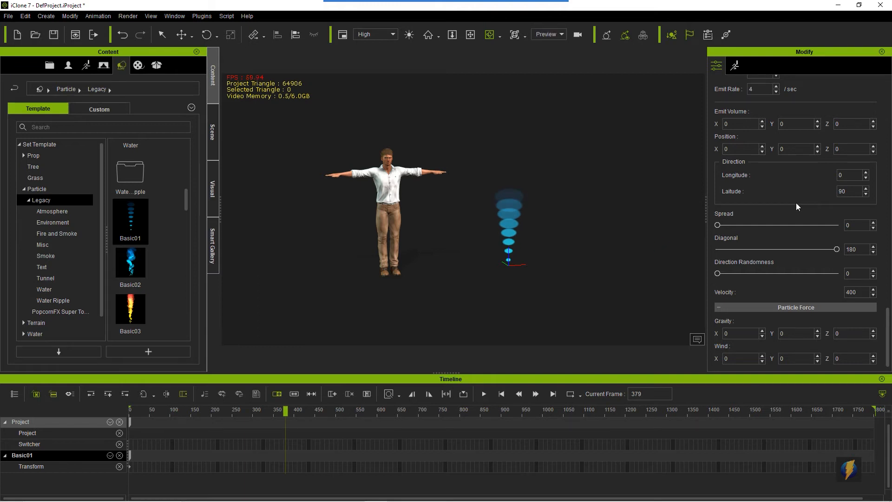
- Go to Basic01's particle life settings
scroll(795, 203, "up", 10)
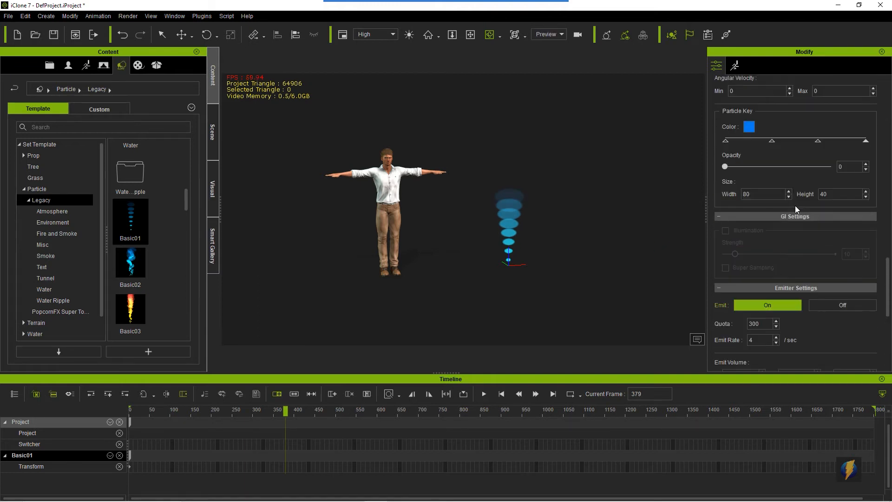
scroll(794, 210, "up", 3)
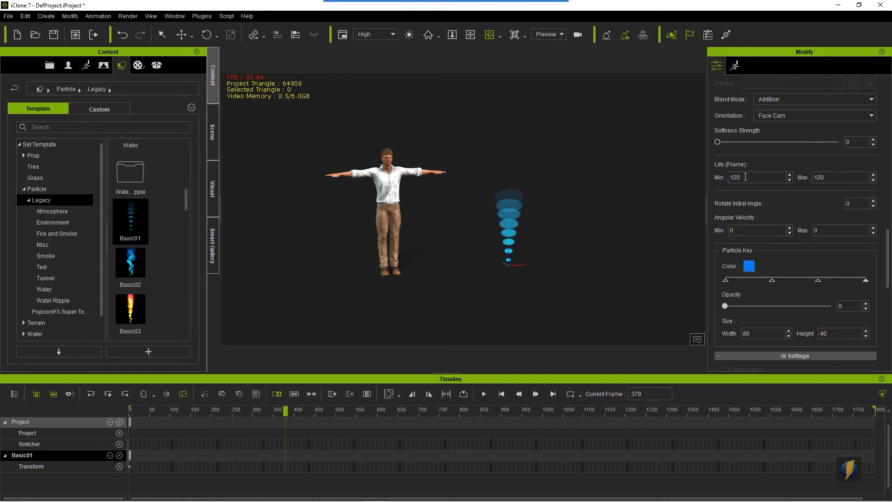
- Set the Basic01 particle's minimum and maximum life to 300 frames and play the effect from the start
double_click(745, 177)
left_click(501, 393)
left_click(485, 394)
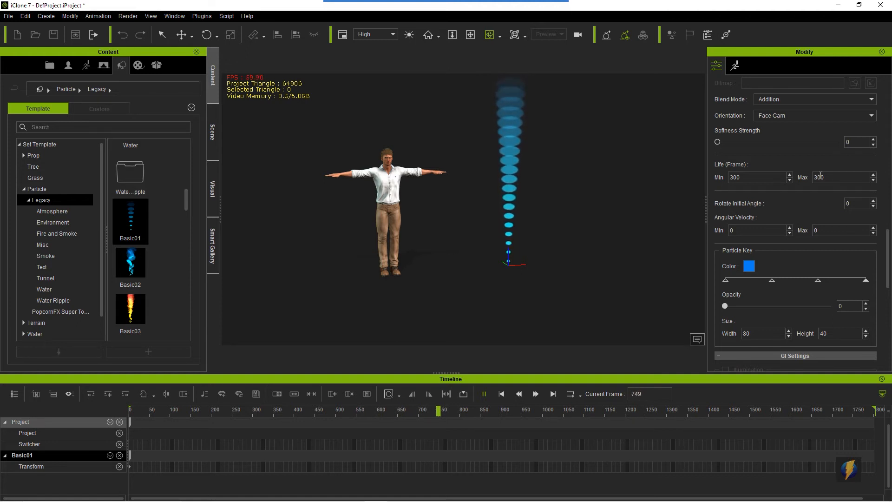
- Set the particle's minimum life to 200 frames while the animation plays
double_click(748, 176)
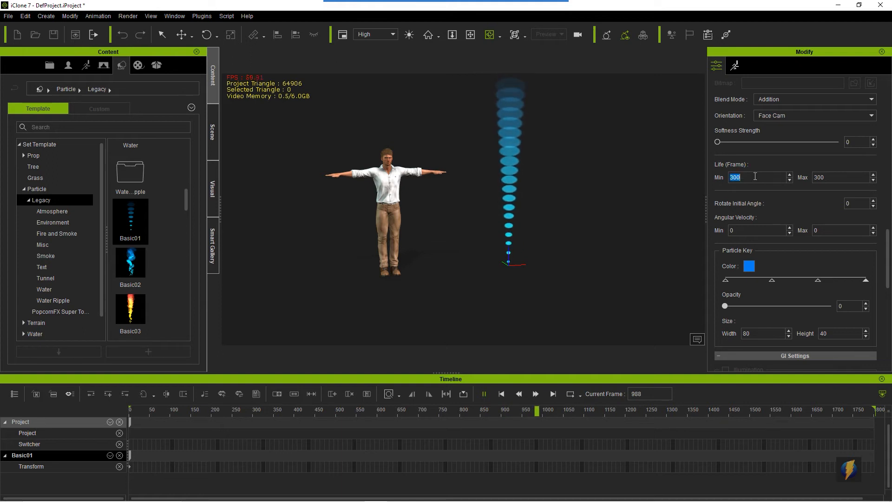
type("200")
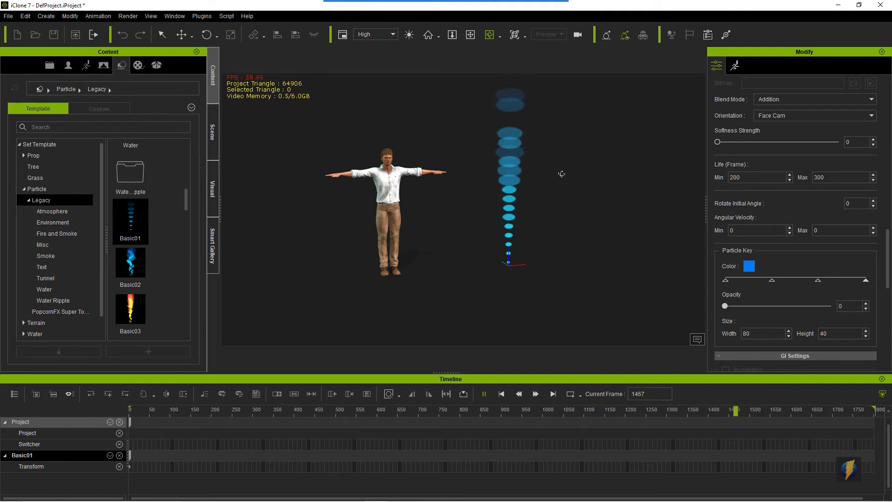
key("x")
left_click_drag(557, 151, 548, 199)
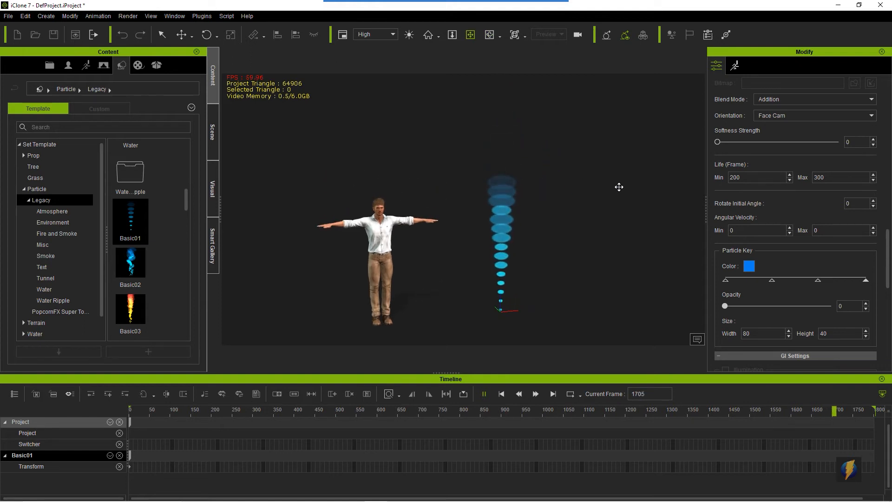
left_click_drag(558, 244, 540, 235)
- Set the particle's minimum life to 240 frames and replay the effect from the start
double_click(737, 177)
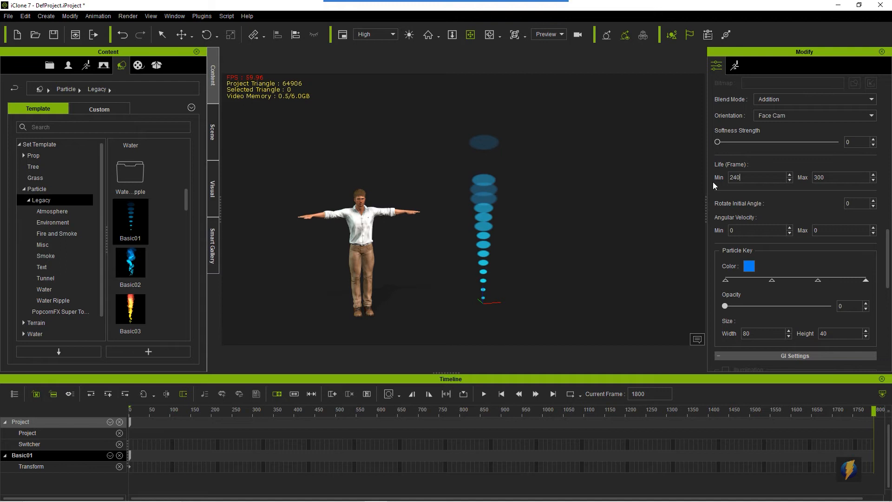
left_click(501, 393)
left_click(484, 394)
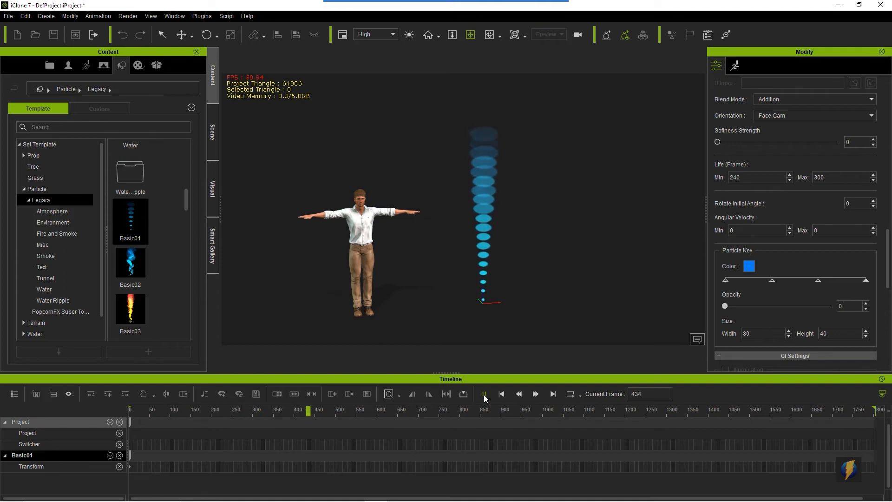
left_click(484, 395)
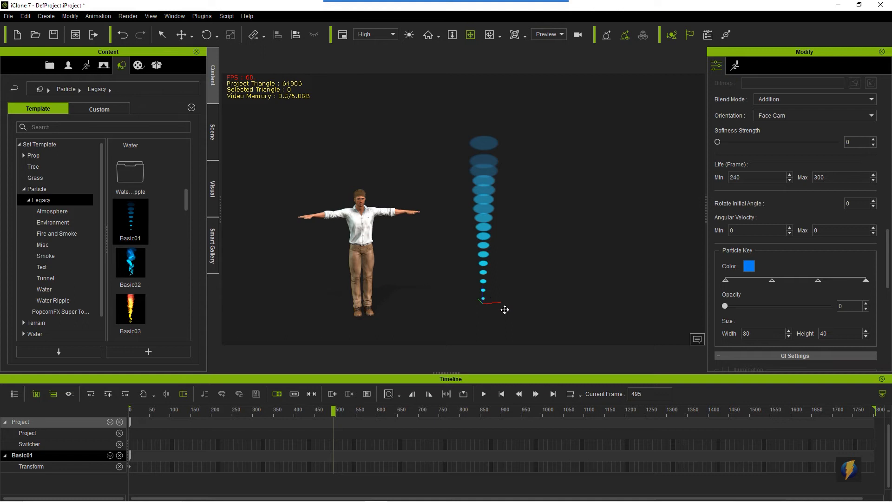
left_click_drag(500, 317, 502, 307)
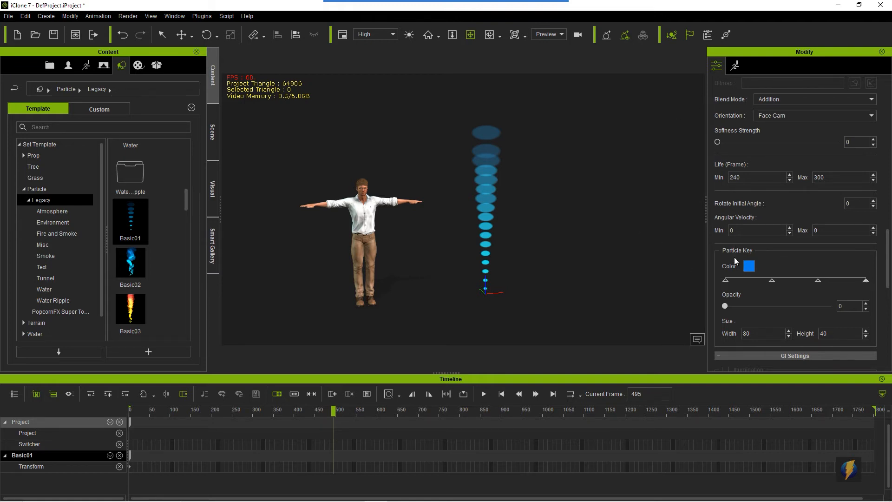
- Set the last particle key's size to width 120 and height 120, keeping its opacity at 0
left_click(865, 279)
scroll(840, 291, "down", 1)
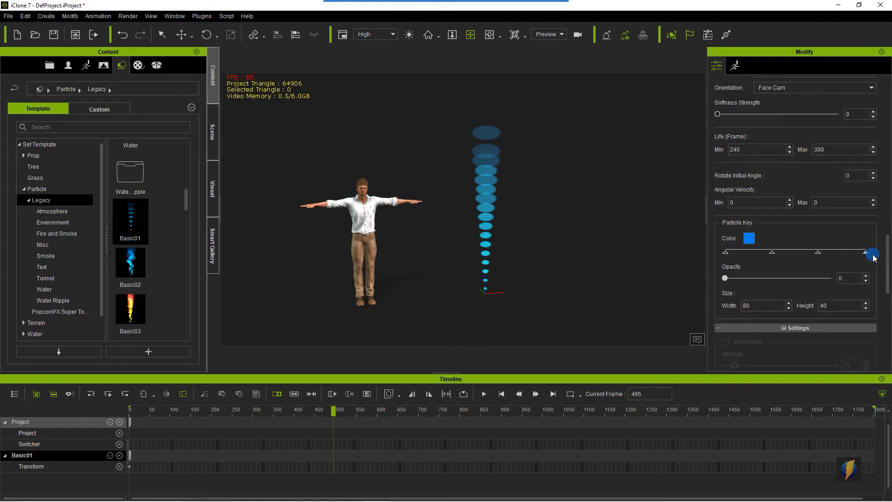
left_click_drag(726, 277, 698, 278)
double_click(758, 307)
type("120")
double_click(832, 305)
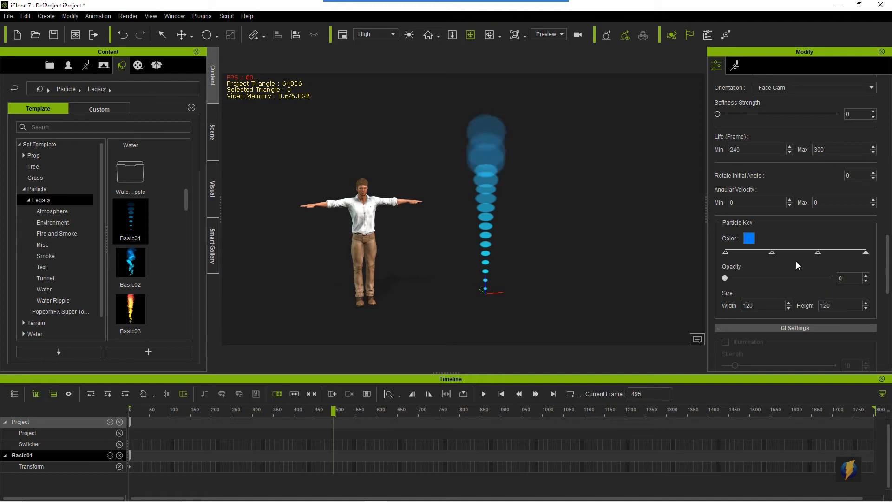
- Set the third particle key's size to width 80 and height 80
left_click(818, 252)
double_click(756, 305)
left_click_drag(750, 305, 732, 303)
type("80")
double_click(832, 305)
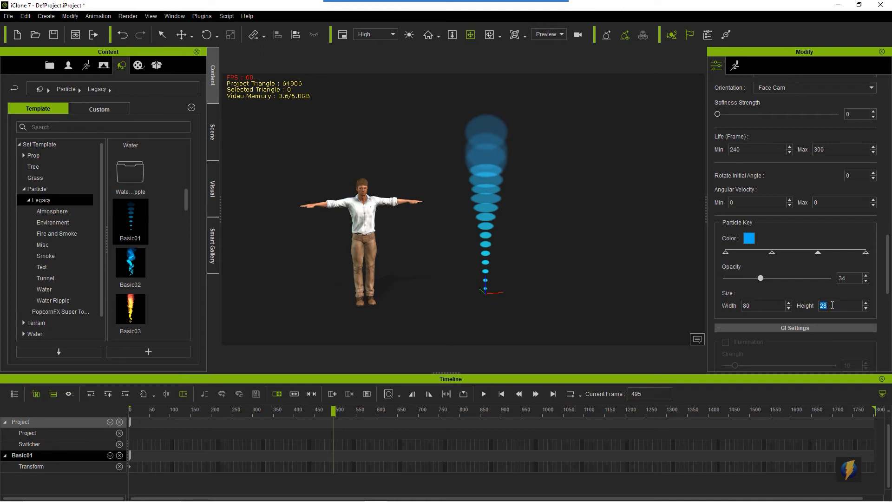
type("80")
key("Return")
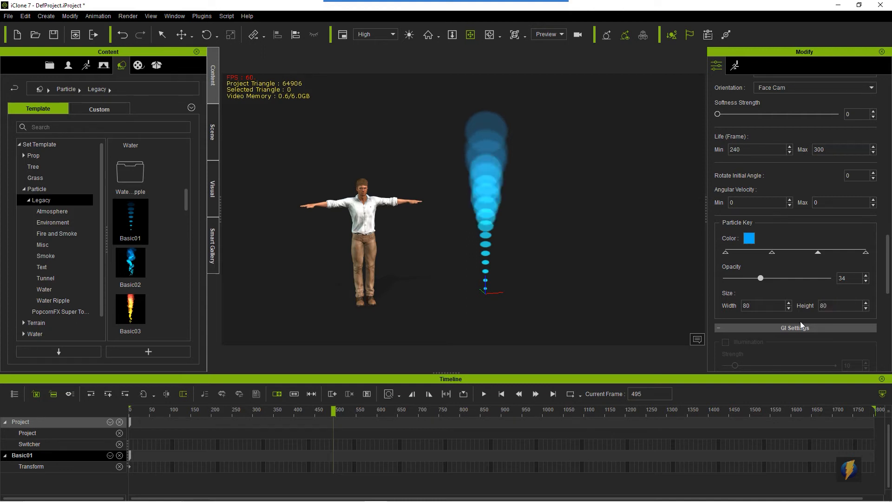
- Set the second particle key's size to width 40 and height 40
double_click(767, 305)
type("40")
double_click(826, 305)
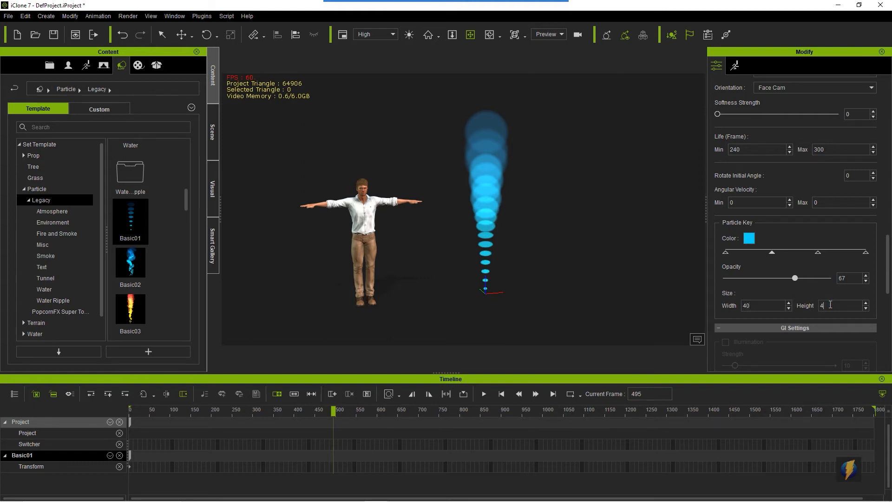
key("Return")
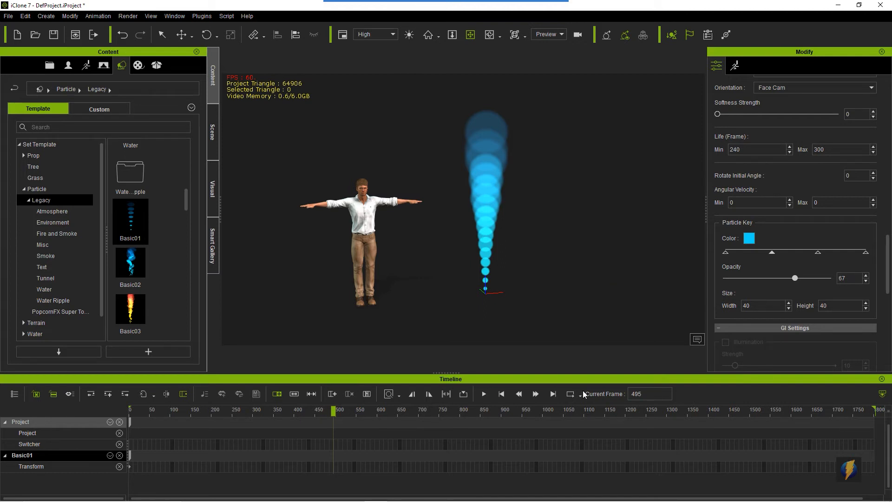
- Play the resized particle effect from the first frame, restart it, and stop at about frame 125
left_click(500, 394)
left_click(483, 394)
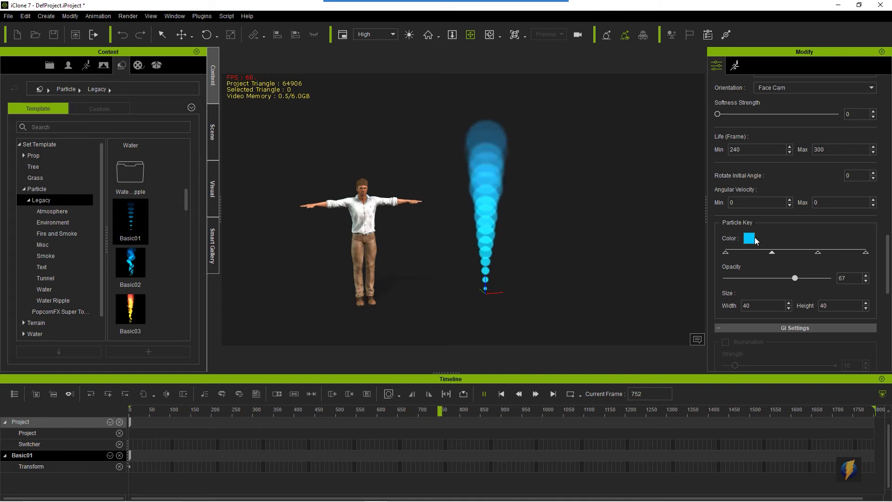
left_click(484, 393)
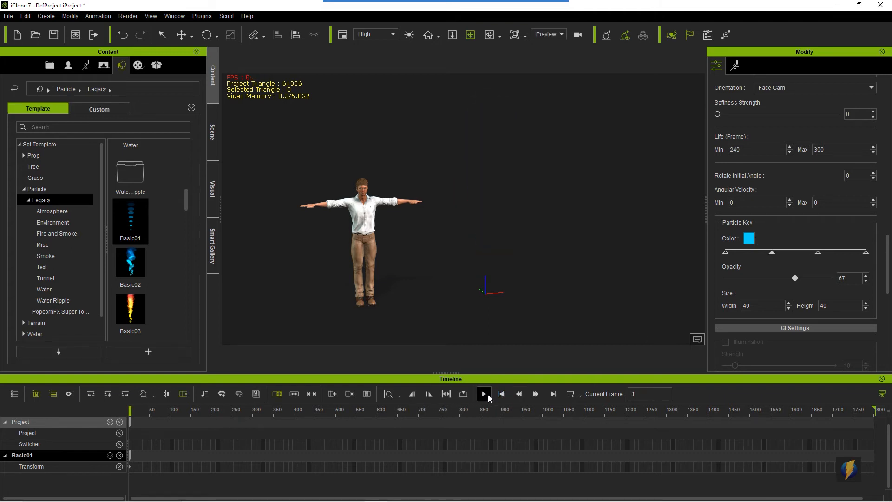
left_click(484, 395)
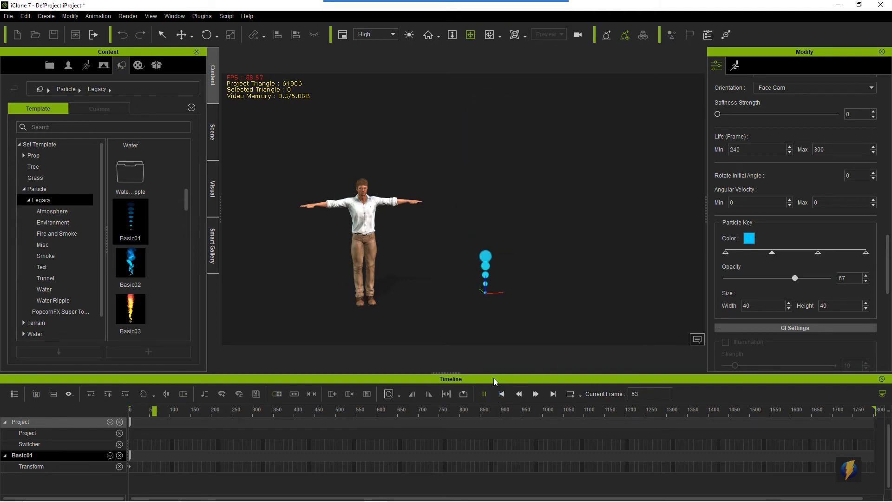
left_click(483, 394)
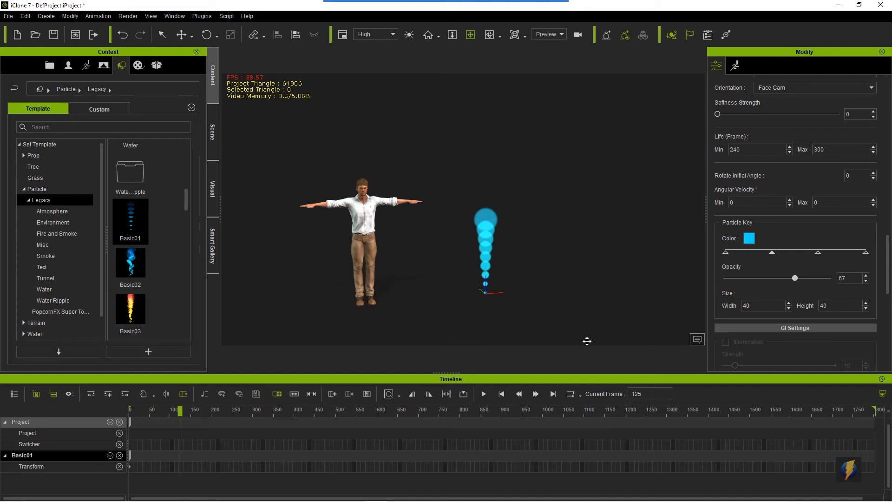
- Open the first particle key's color for editing and pick the mid grey #828282
left_click(748, 238)
left_click(564, 151)
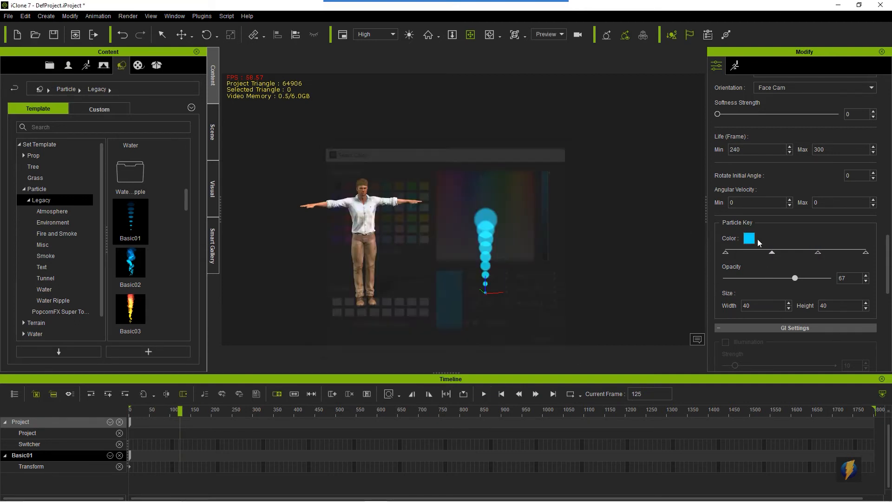
left_click(725, 252)
left_click(749, 239)
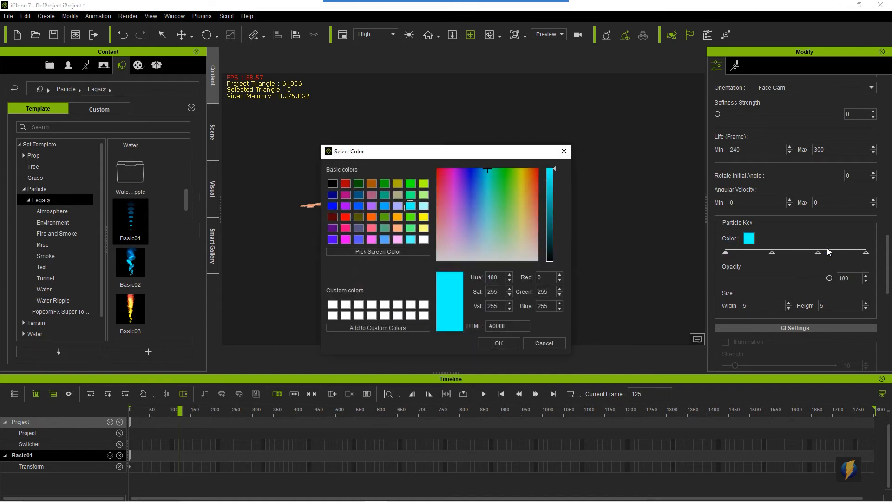
left_click_drag(498, 151, 631, 195)
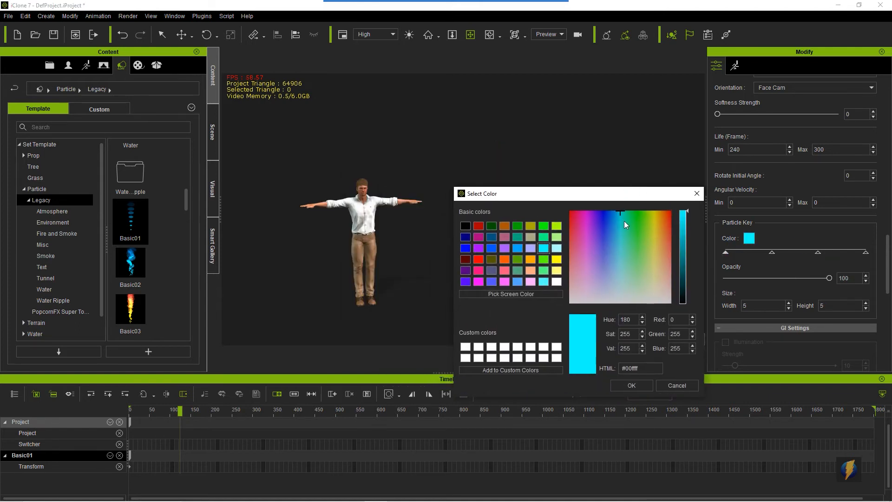
left_click_drag(664, 257, 616, 309)
left_click_drag(663, 198, 391, 125)
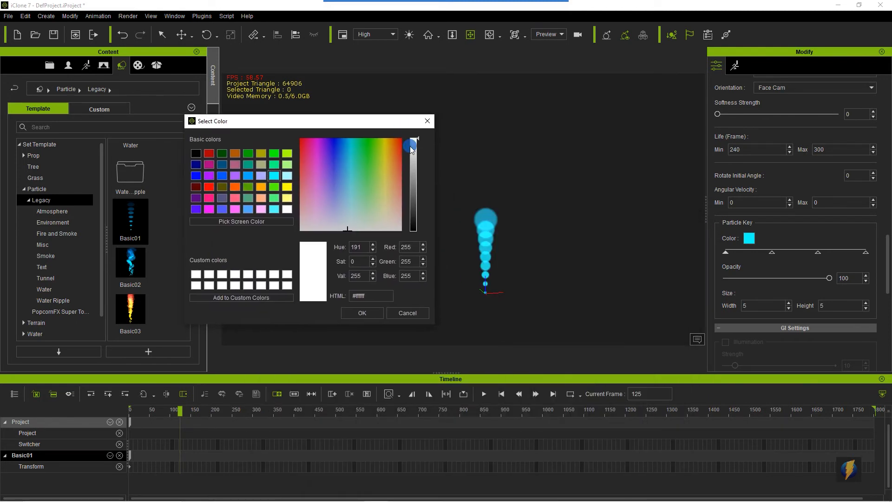
left_click_drag(412, 168, 412, 170)
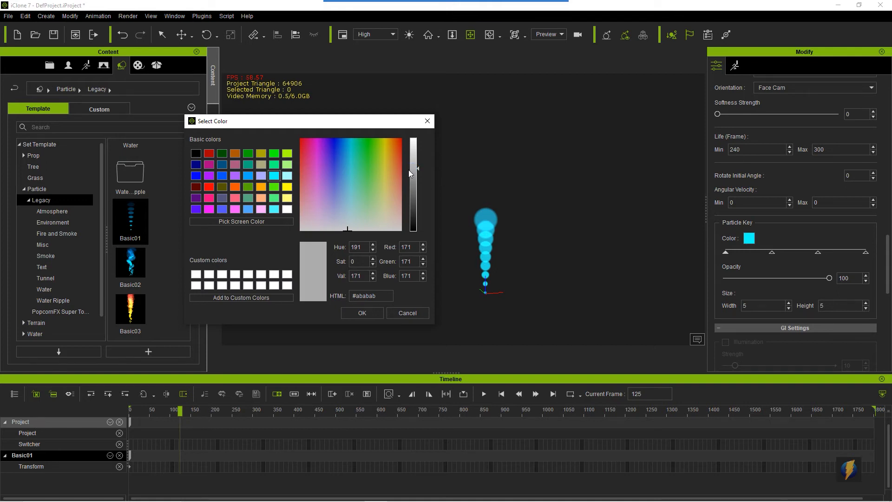
left_click_drag(417, 169, 415, 183)
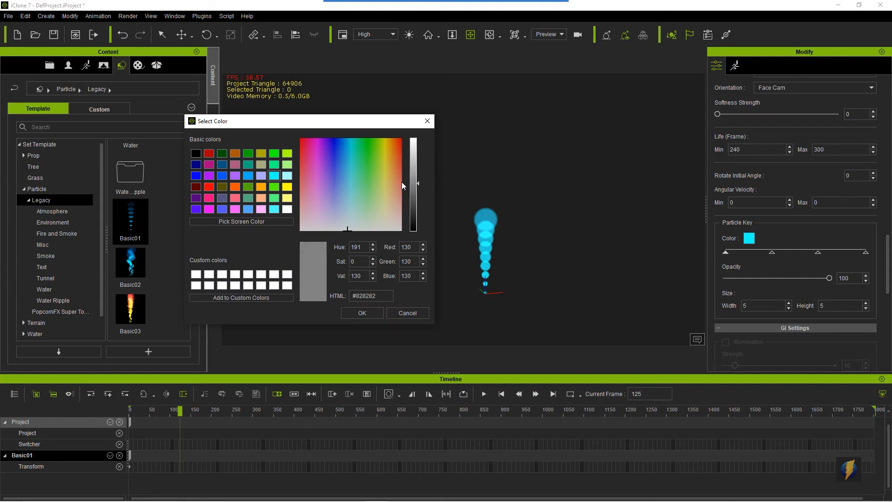
- Save the grey #8a8a8a as the first custom color and apply it to the first particle key
left_click(195, 274)
left_click_drag(417, 143, 418, 181)
left_click(241, 297)
left_click(361, 313)
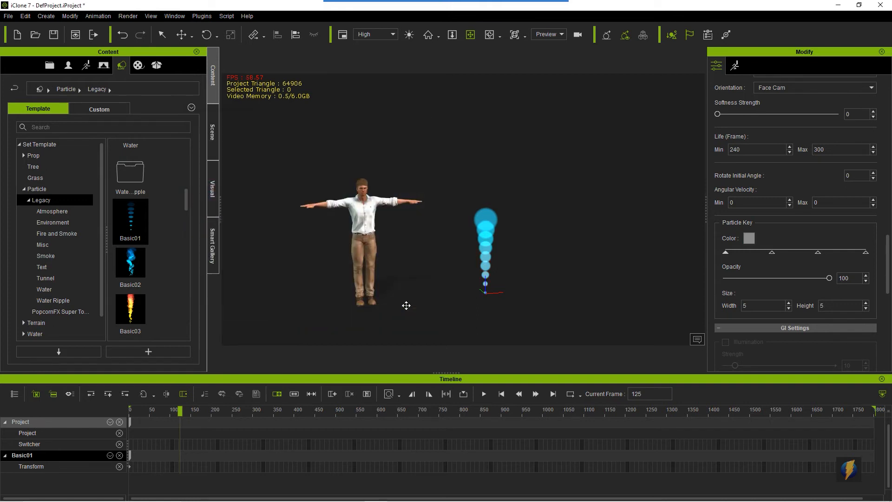
- Change the second particle key's color to the saved custom grey #8a8a8a
left_click(772, 253)
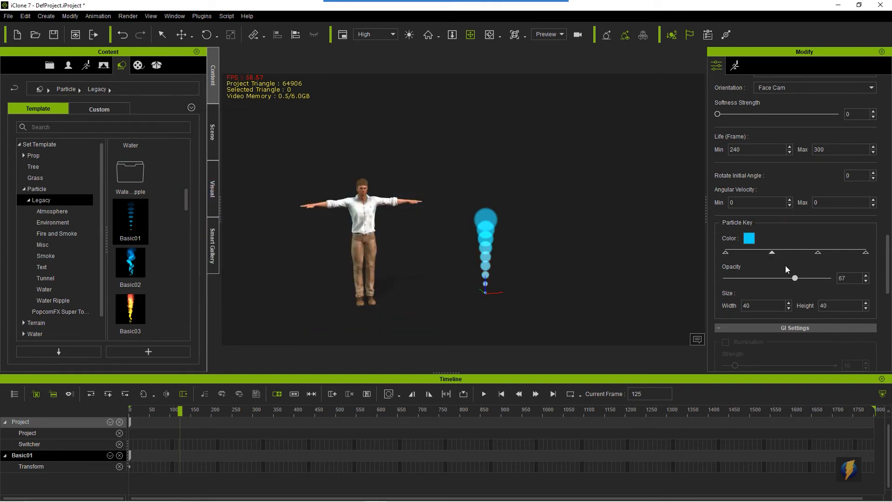
left_click(748, 238)
left_click(332, 305)
left_click(499, 342)
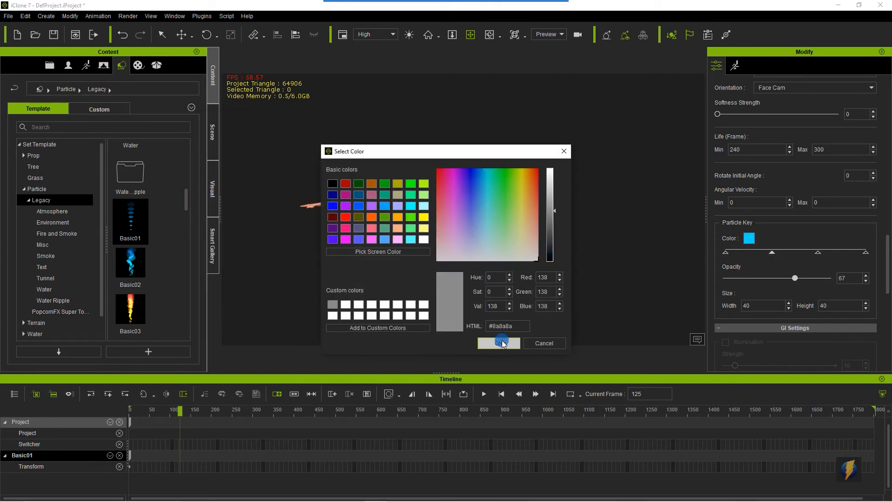
- Change the third particle key's color to the saved custom grey
left_click(818, 252)
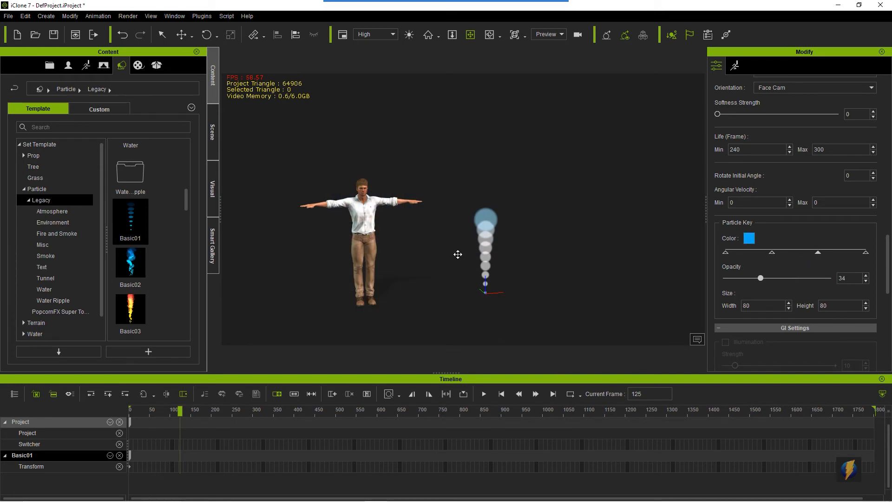
left_click(748, 239)
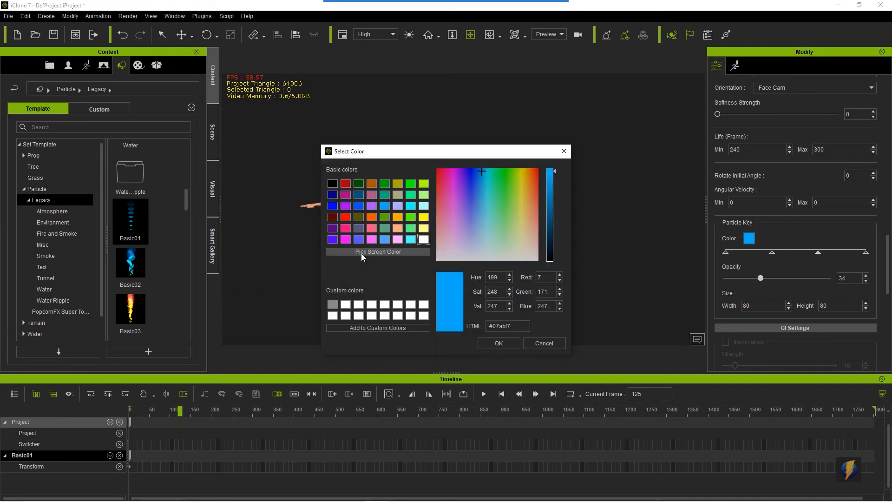
left_click(332, 304)
left_click(491, 322)
left_click(498, 343)
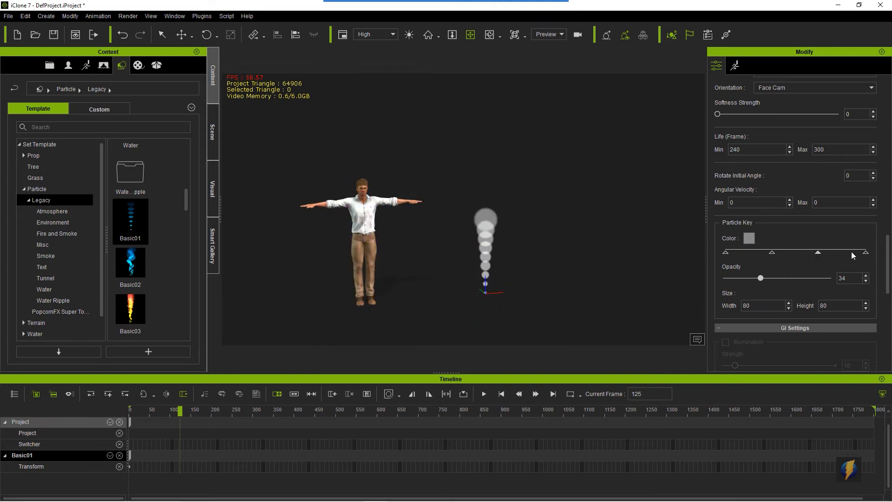
- Change the last particle key's color to the saved custom grey and play the effect
left_click(865, 253)
left_click(748, 239)
left_click(332, 304)
left_click(504, 343)
left_click(485, 393)
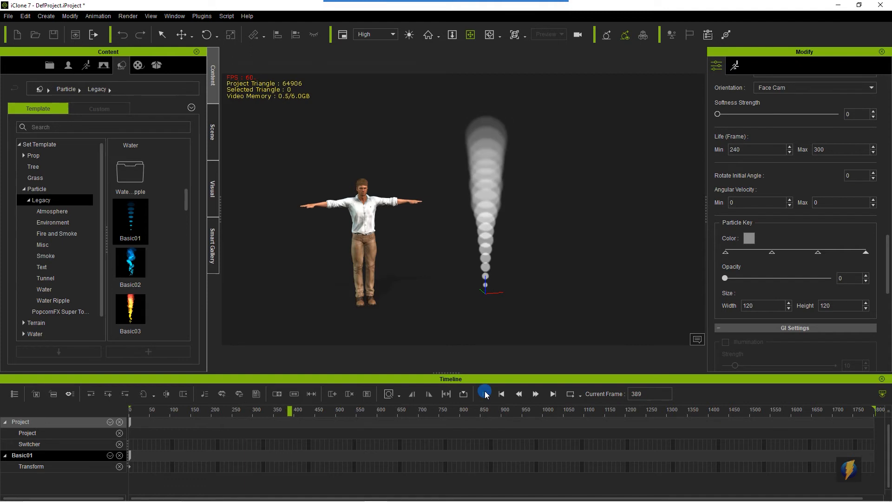
left_click(485, 394)
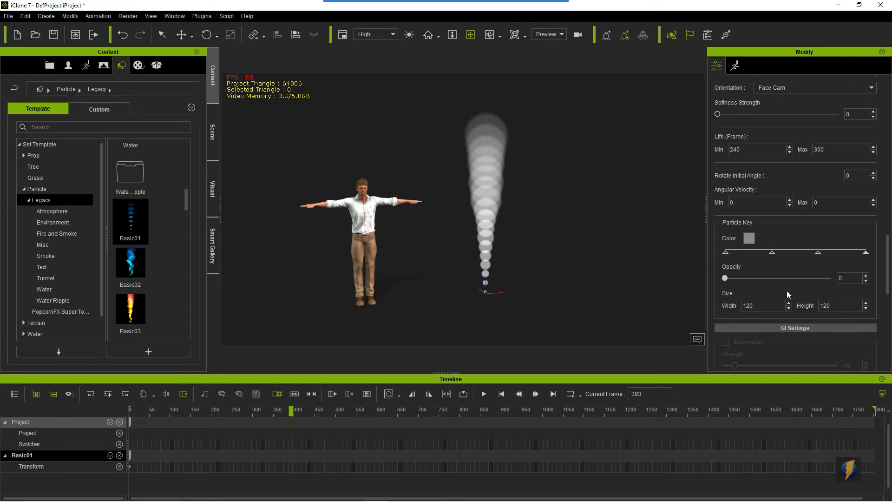
- Set the emitter's spread to 52 and direction randomness to 89 during playback, and return to the first frame
scroll(787, 291, "down", 3)
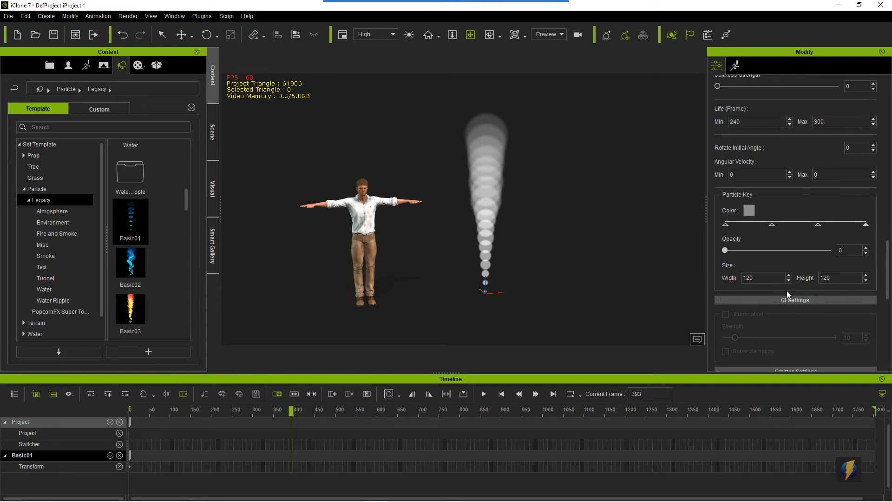
scroll(765, 265, "up", 3)
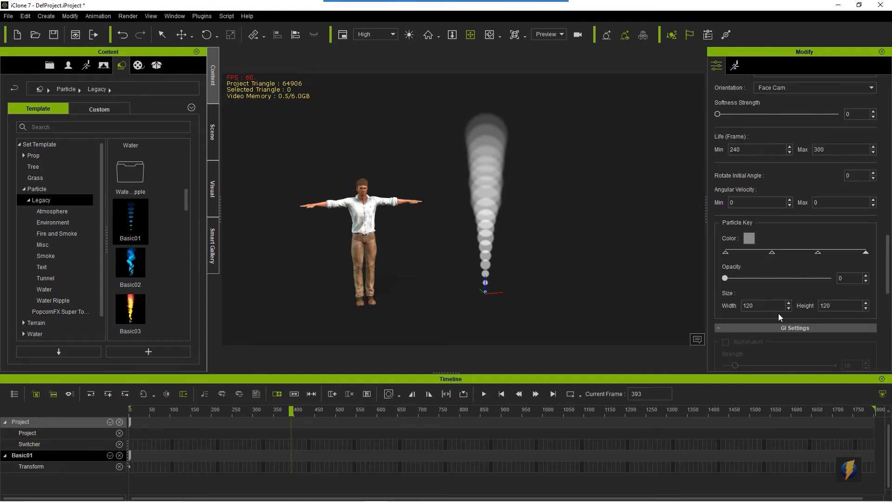
scroll(778, 314, "down", 10)
scroll(778, 312, "down", 3)
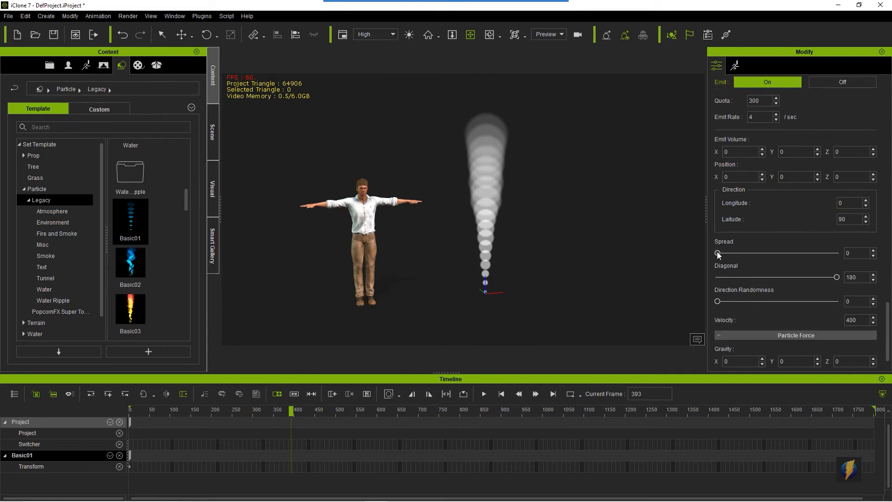
left_click(484, 394)
left_click_drag(717, 255, 752, 255)
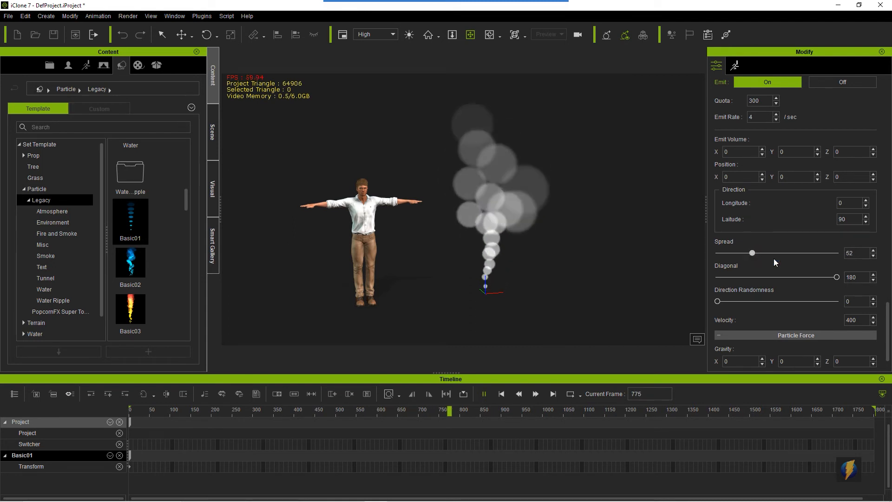
left_click_drag(718, 304, 746, 304)
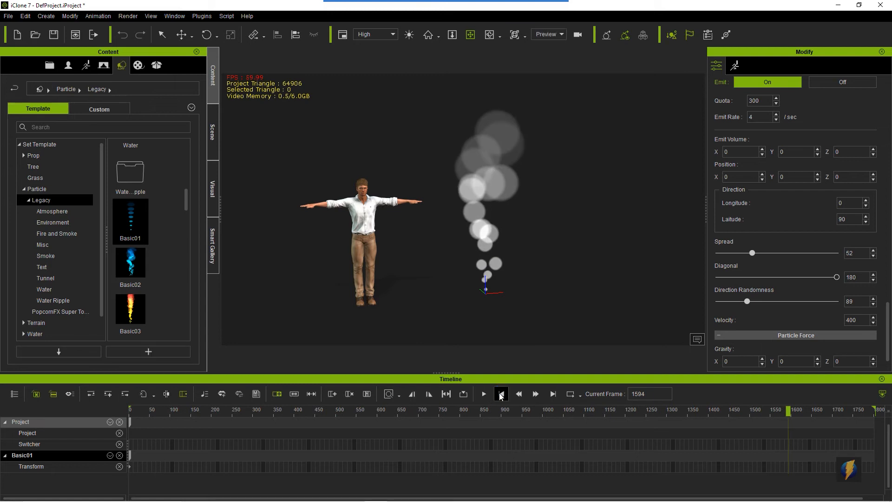
left_click(501, 394)
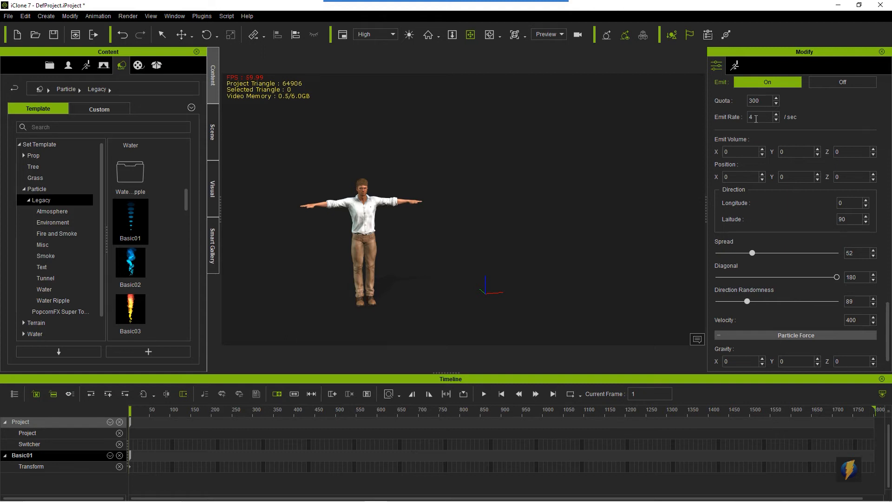
- Set the emit rate to 22 per second, preview the effect and rewind to the first frame
scroll(835, 172, "up", 1)
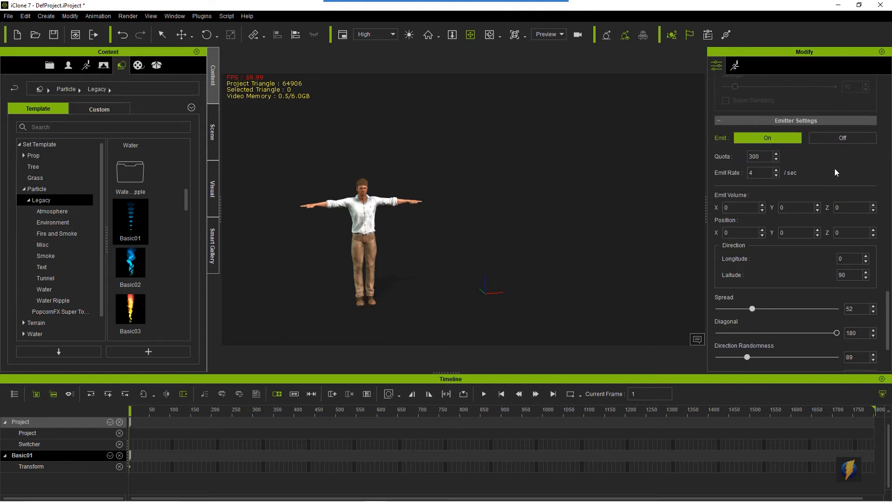
double_click(758, 174)
type("22")
left_click(485, 394)
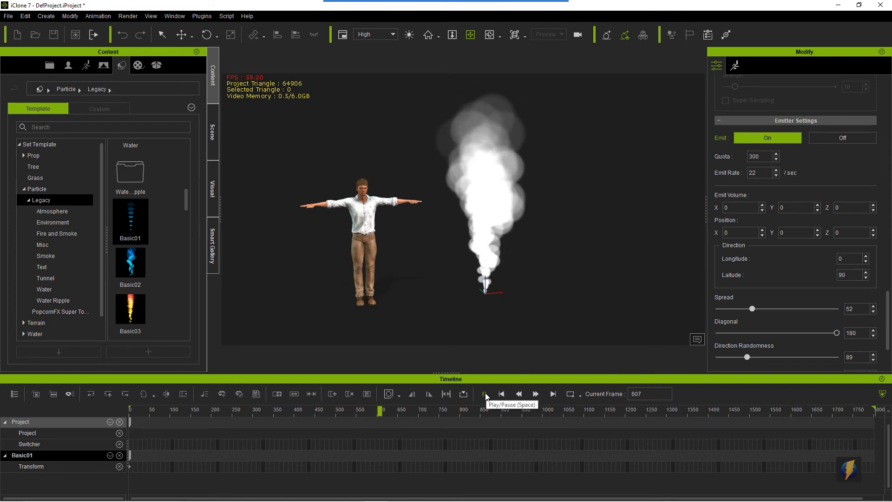
left_click(485, 394)
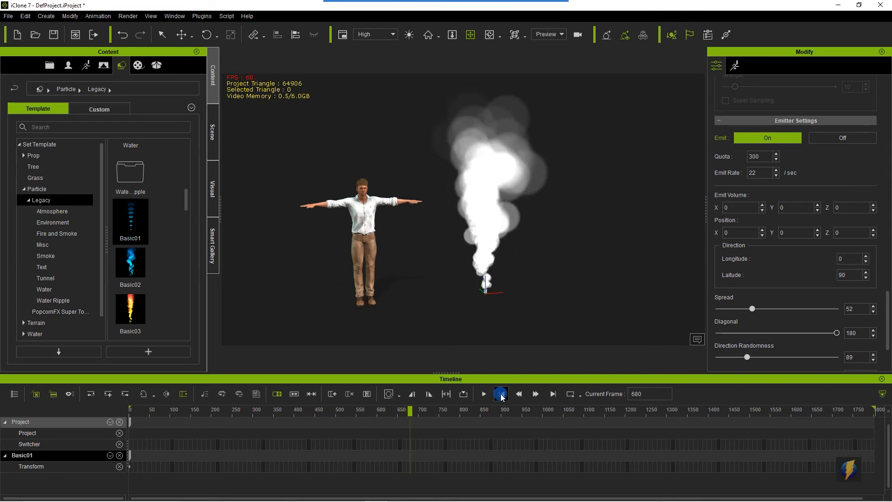
left_click(501, 394)
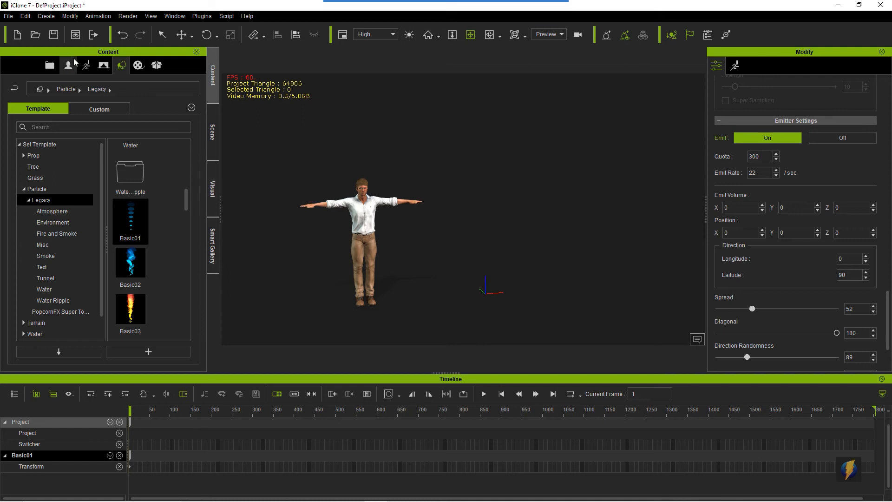
- Replay the effect and examine the opacity texture in the particle settings
left_click(484, 394)
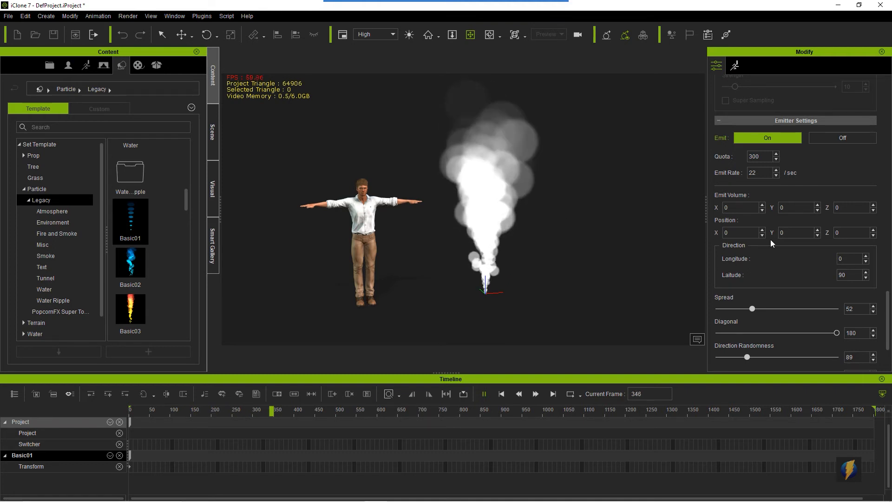
scroll(834, 195, "up", 5)
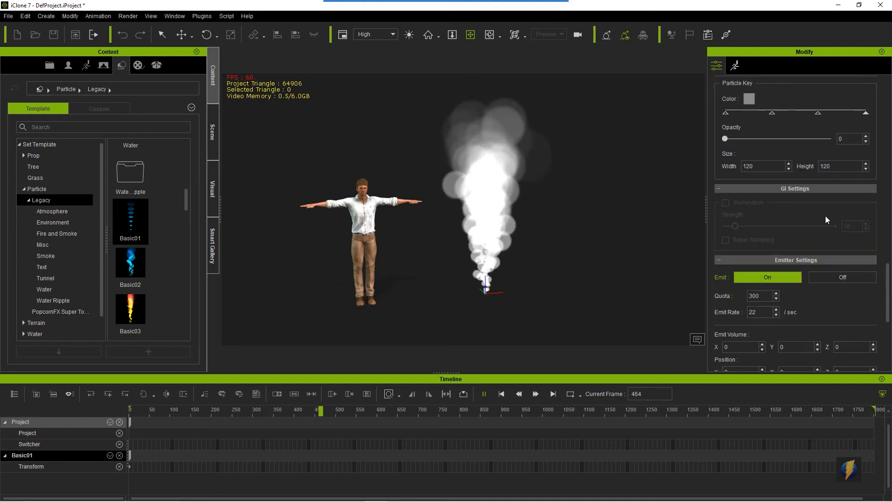
scroll(826, 219, "up", 10)
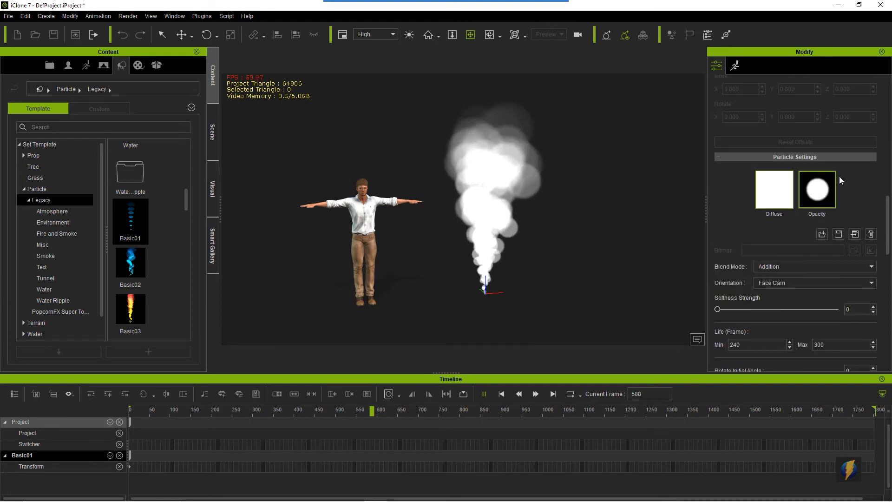
mouse_move(820, 195)
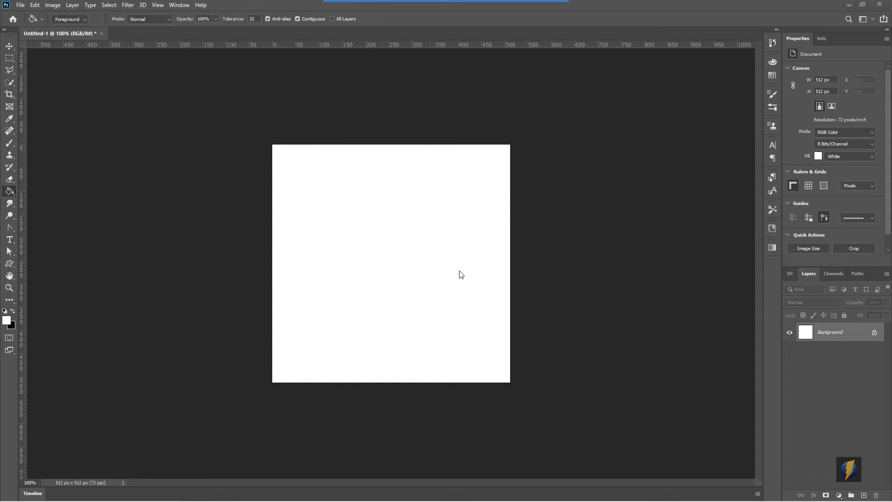
- Switch to Photoshop, fill the white 512 x 512 px canvas with black and add a new layer above it
left_click(12, 311)
left_click(333, 257)
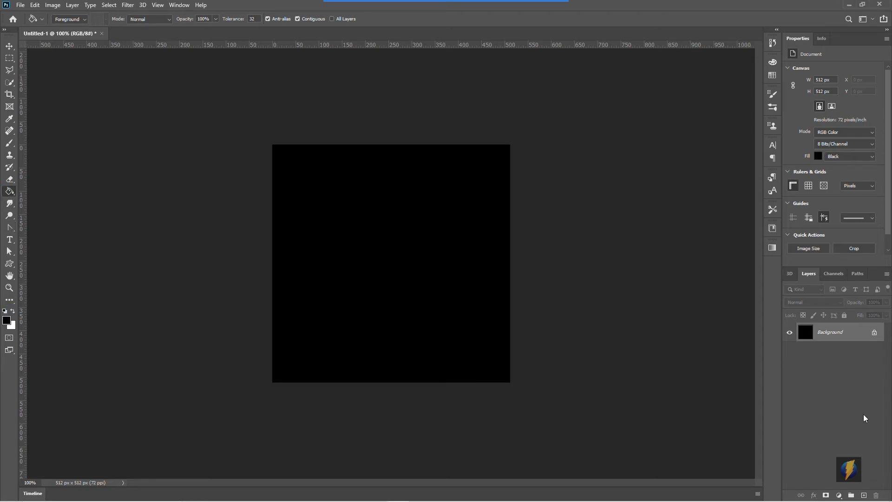
left_click(863, 495)
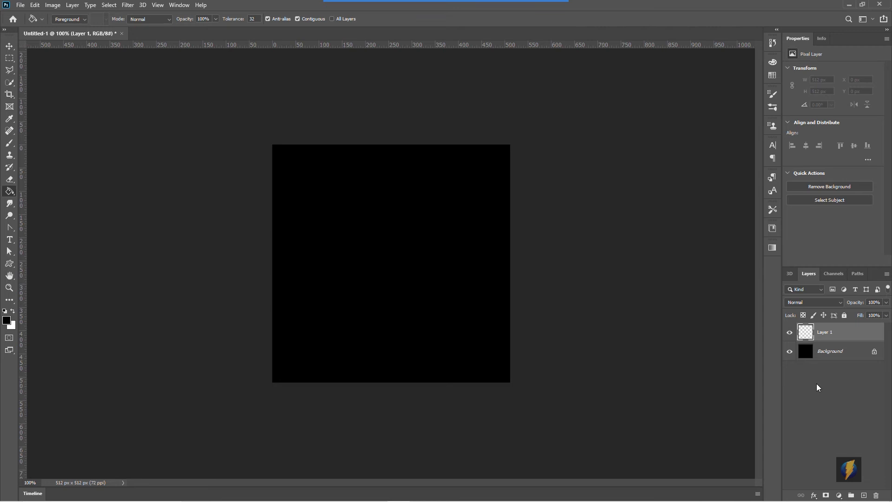
- Activate the Brush tool on Layer 1 and make white the foreground color
left_click(9, 143)
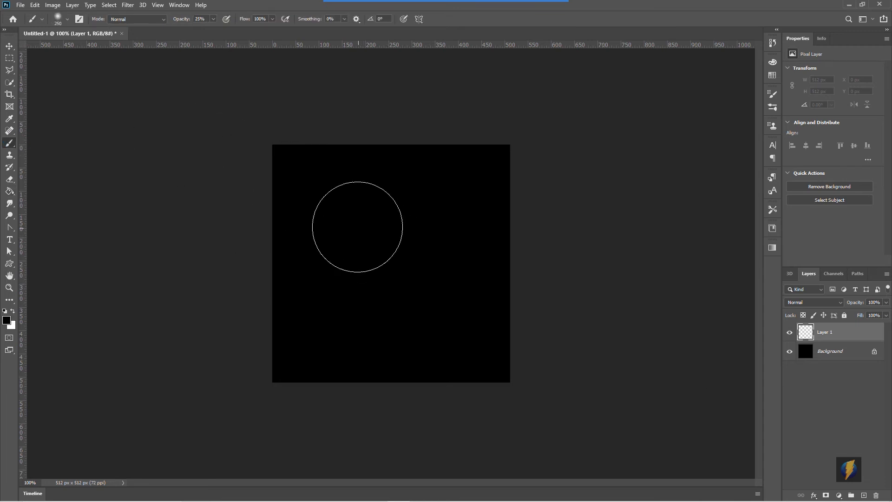
left_click(358, 233)
left_click(829, 337)
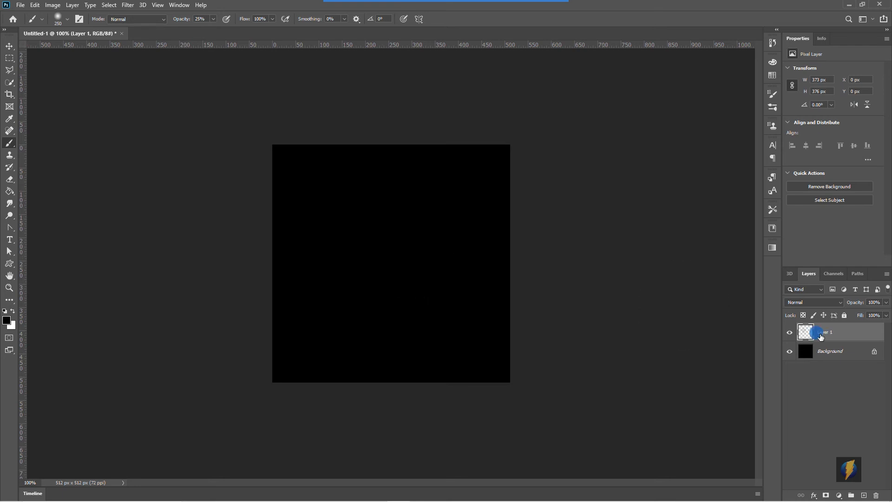
left_click(13, 310)
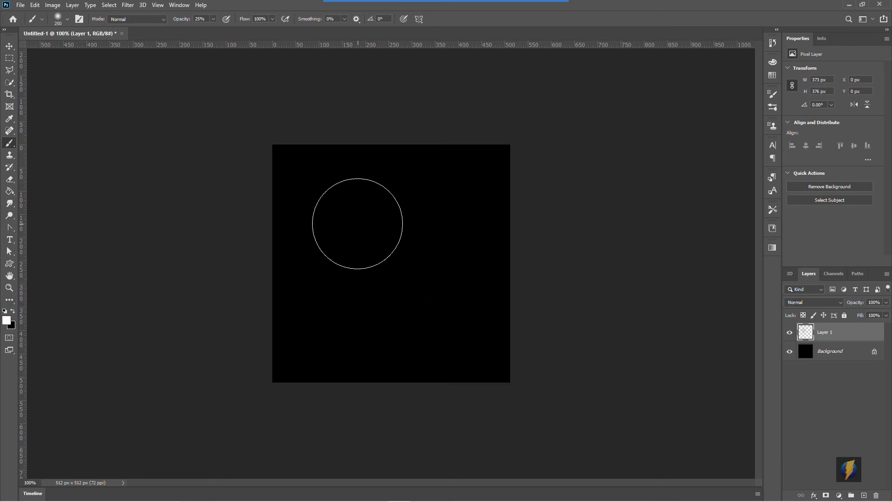
- Try building up a soft puff on Layer 1 with overlapping white 250 px dabs at 25% opacity
left_click(366, 224)
left_click(376, 266)
left_click(369, 296)
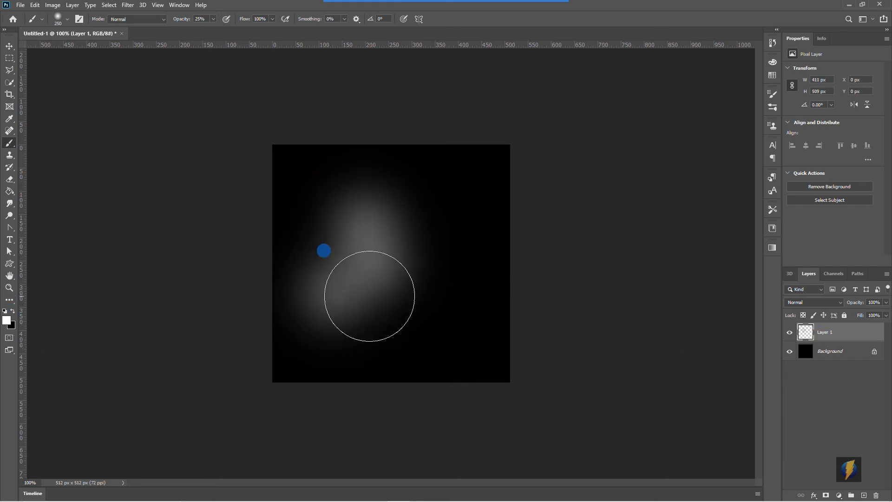
left_click(407, 296)
left_click(376, 296)
left_click(400, 249)
left_click(430, 231)
left_click(383, 214)
left_click(342, 215)
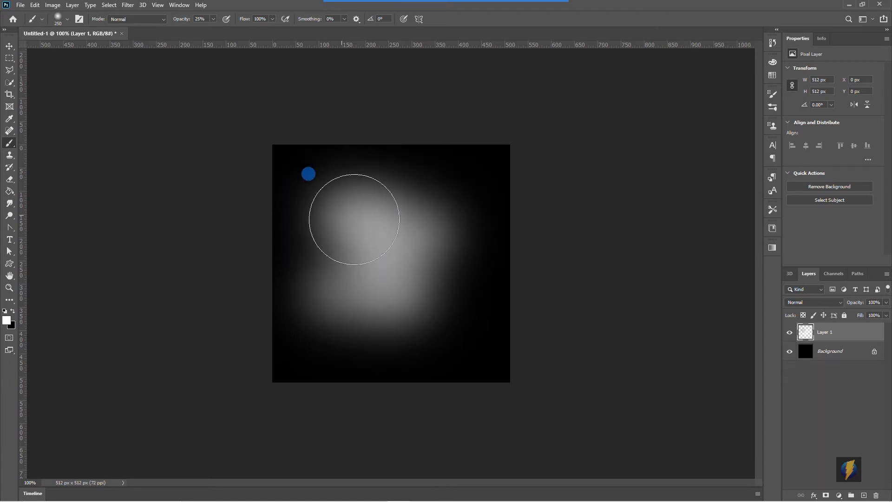
left_click(384, 243)
left_click(425, 293)
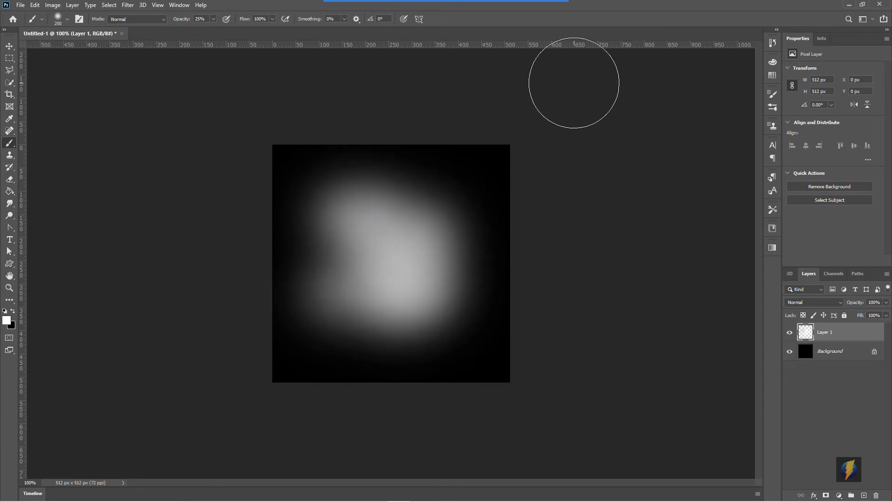
- Undo all the white brush dabs on Layer 1
key("ctrl+z")
key("ctrl+z")
key("ctrl+z")
key("ctrl+z")
key("ctrl+z")
key("ctrl+z")
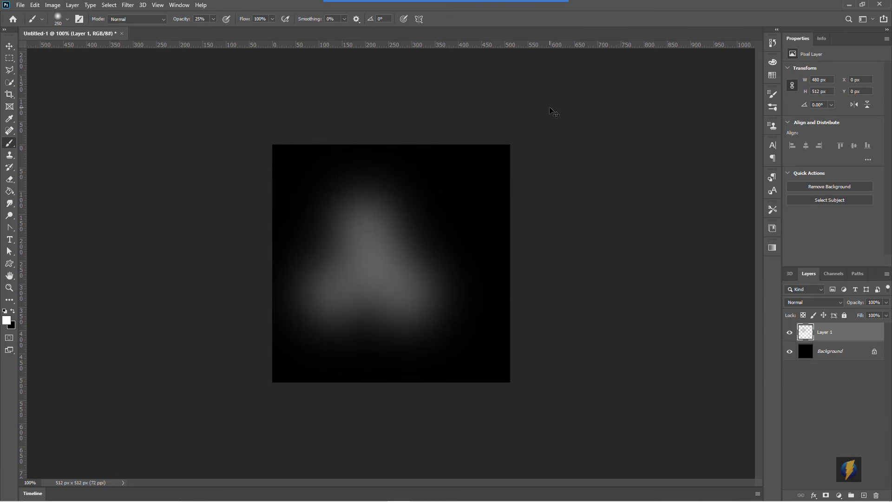
key("ctrl+z")
key("ctrl+z")
key("ctrl+z")
key("ctrl+z")
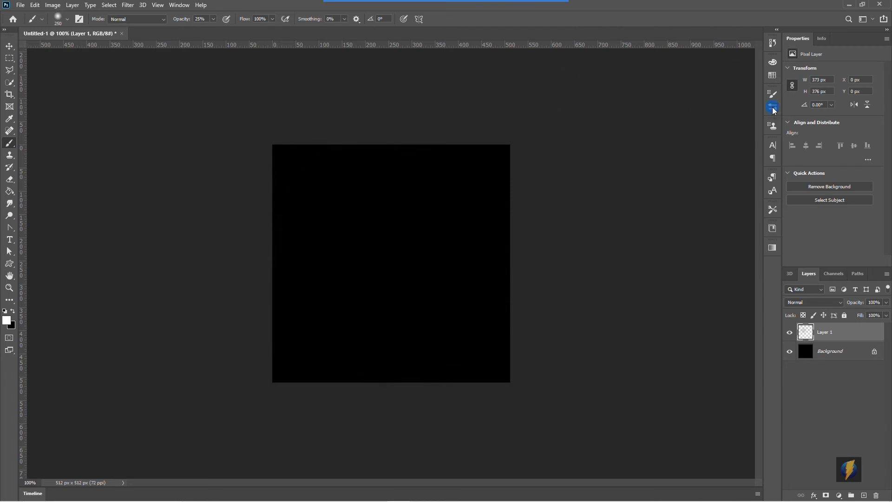
- Set the soft round brush tip's spacing to 104%
left_click(773, 108)
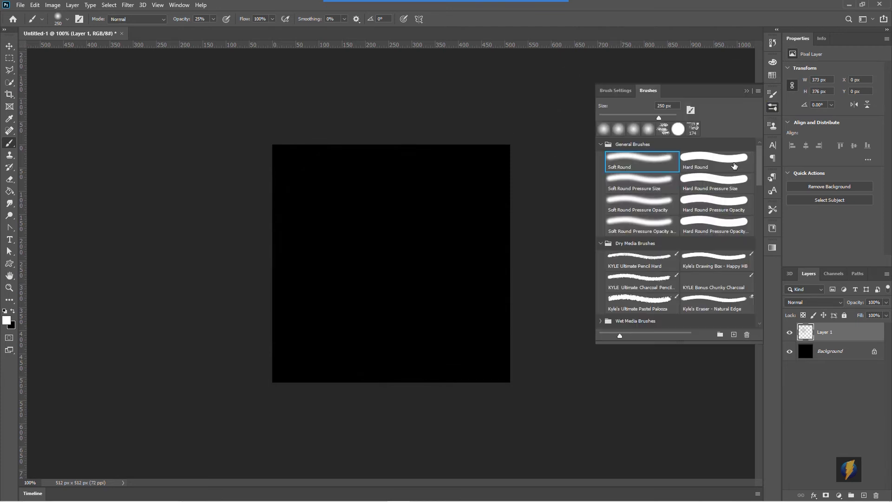
left_click(616, 91)
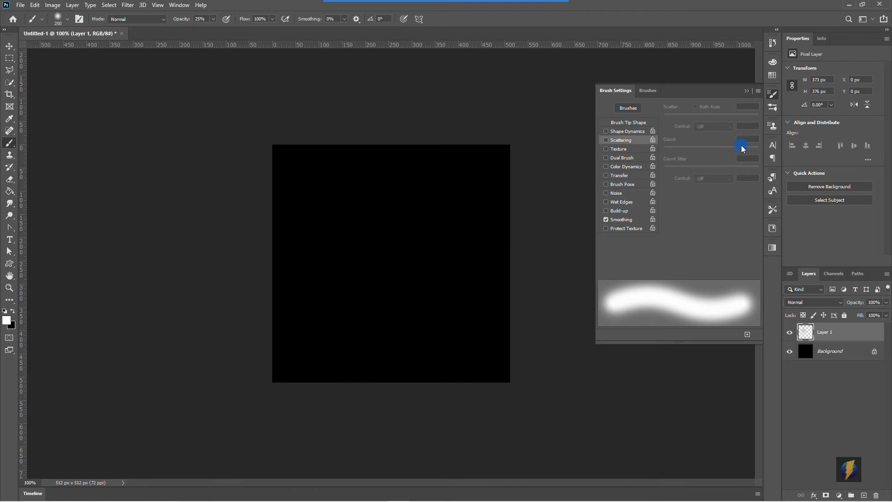
left_click(631, 122)
left_click_drag(679, 259, 712, 259)
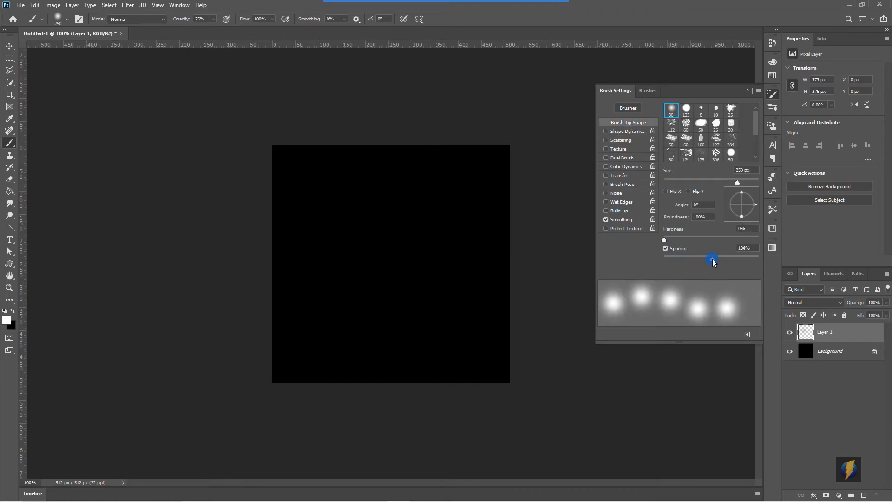
- Enable Shape Dynamics for the brush with 63% size jitter and 39% roundness jitter
left_click(619, 131)
left_click_drag(664, 118, 725, 126)
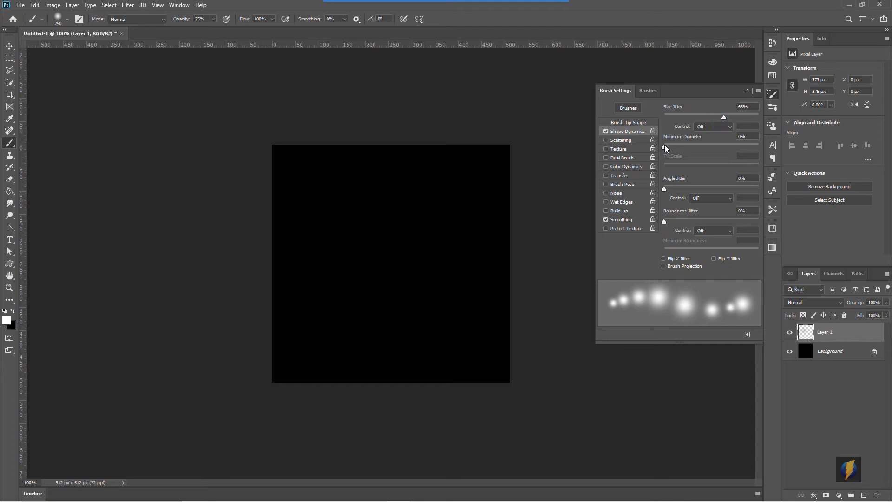
mouse_move(663, 188)
left_mouse_down()
mouse_move(695, 194)
mouse_move(671, 190)
left_mouse_up()
mouse_move(664, 147)
left_mouse_down()
mouse_move(697, 146)
mouse_move(669, 145)
mouse_move(666, 159)
left_mouse_up()
left_click_drag(664, 221, 702, 228)
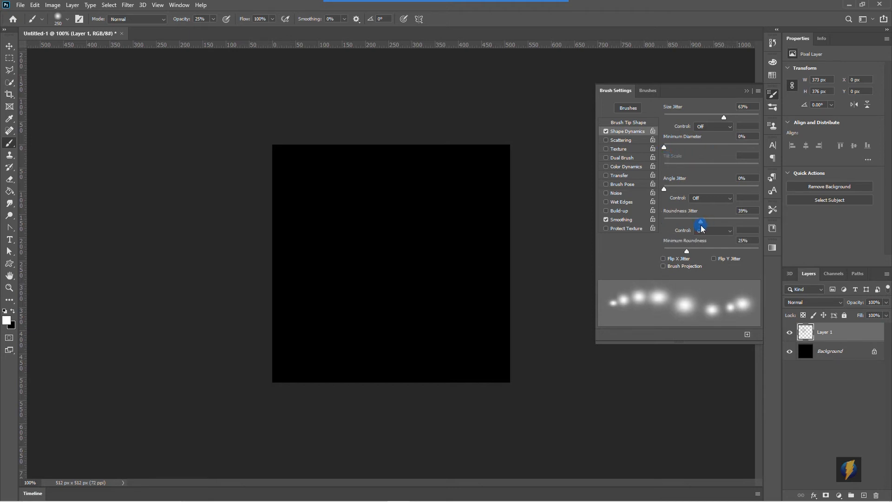
- Enable Scattering for the brush at 147% and close the brush settings
left_click(619, 140)
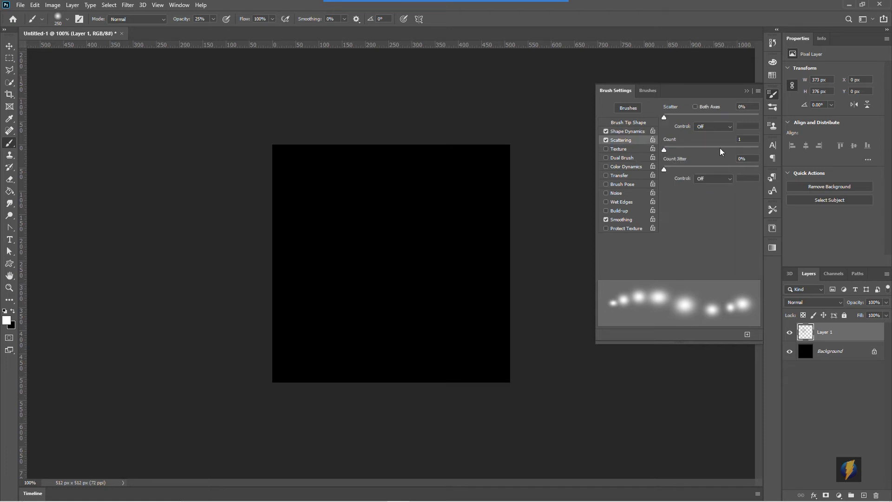
mouse_move(664, 116)
left_mouse_down()
mouse_move(685, 114)
mouse_move(678, 120)
left_mouse_up()
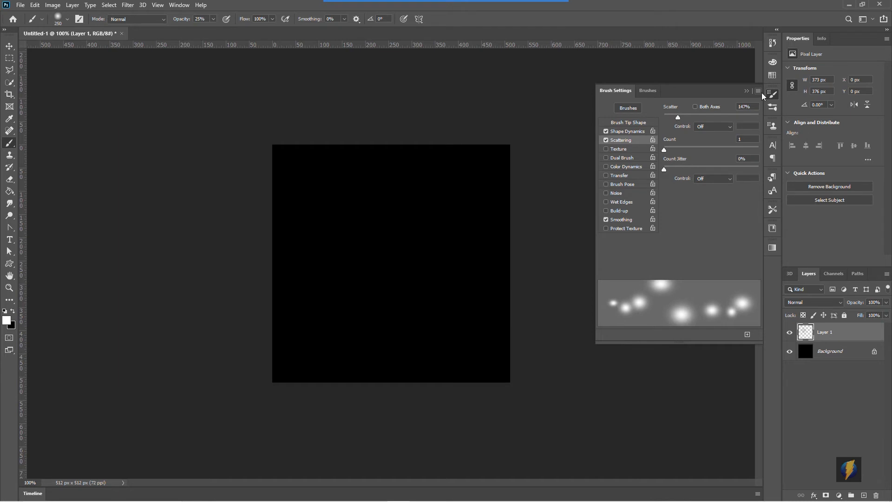
left_click(746, 91)
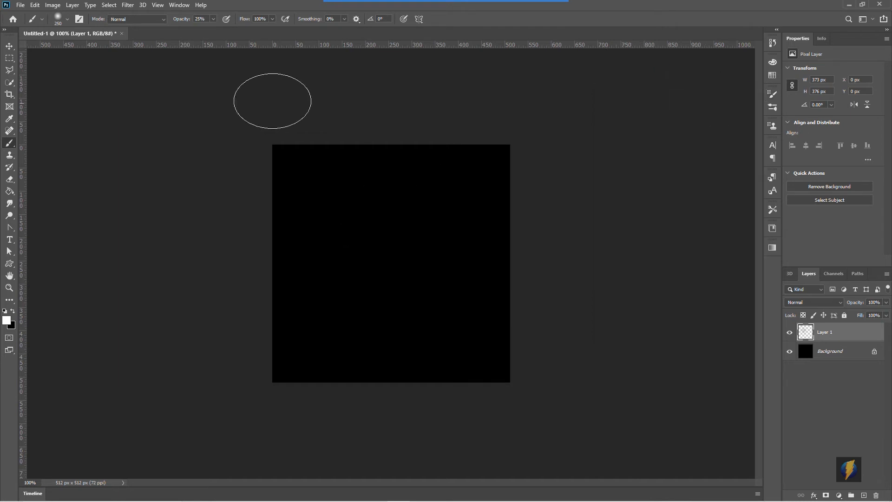
- Reduce the brush size to 150 px and paint an irregular white smoke puff in the middle of Layer 1
key("bracketleft")
key("bracketleft")
key("bracketleft")
mouse_move(374, 252)
left_mouse_down()
mouse_move(382, 278)
mouse_move(380, 262)
mouse_move(366, 283)
mouse_move(422, 243)
mouse_move(376, 257)
mouse_move(391, 268)
mouse_move(424, 245)
mouse_move(376, 265)
mouse_move(429, 217)
mouse_move(369, 221)
mouse_move(374, 191)
mouse_move(419, 251)
mouse_move(409, 284)
mouse_move(374, 261)
mouse_move(358, 263)
mouse_move(339, 317)
mouse_move(364, 283)
mouse_move(370, 308)
mouse_move(381, 265)
mouse_move(396, 259)
mouse_move(381, 243)
mouse_move(371, 280)
mouse_move(387, 271)
mouse_move(384, 235)
mouse_move(411, 242)
mouse_move(364, 252)
mouse_move(416, 213)
mouse_move(386, 230)
left_mouse_up()
mouse_move(386, 193)
left_mouse_down()
mouse_move(414, 184)
mouse_move(437, 218)
mouse_move(400, 231)
mouse_move(618, 195)
mouse_move(673, 214)
left_mouse_up()
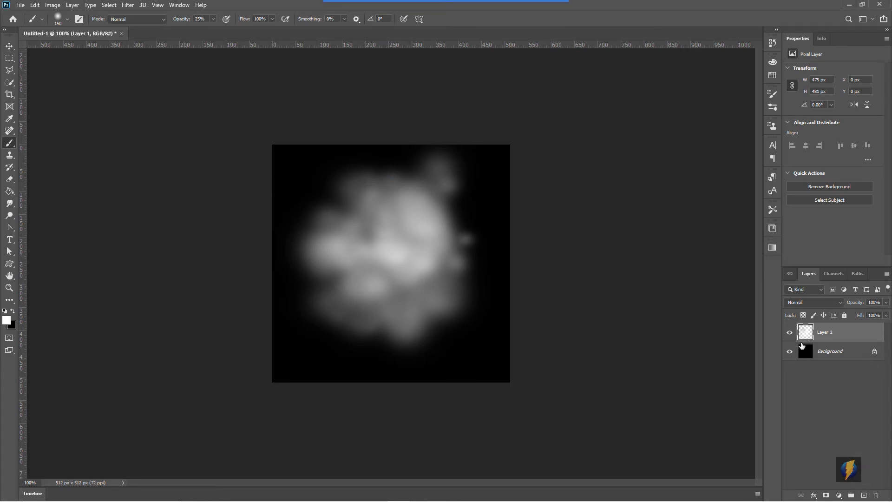
- Hide Layer 1, add a new layer above it, and render Clouds on the new layer
left_click(789, 333)
left_click(863, 495)
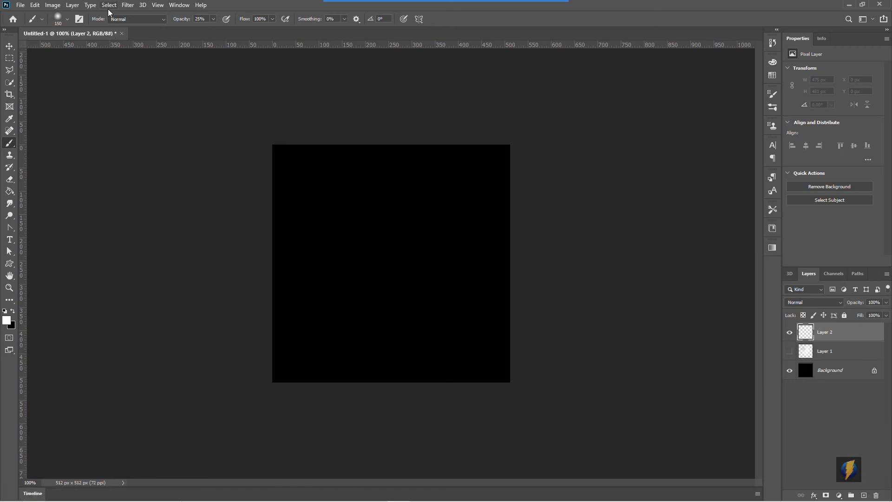
left_click(128, 5)
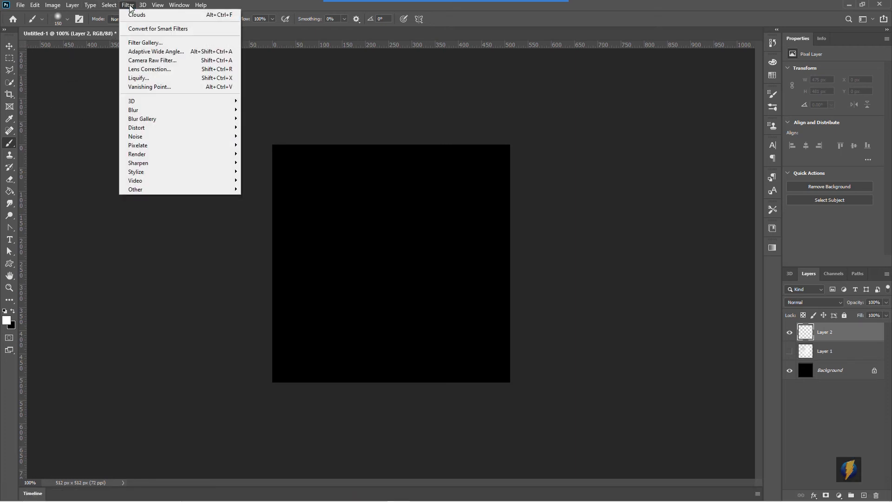
mouse_move(143, 156)
left_click(262, 185)
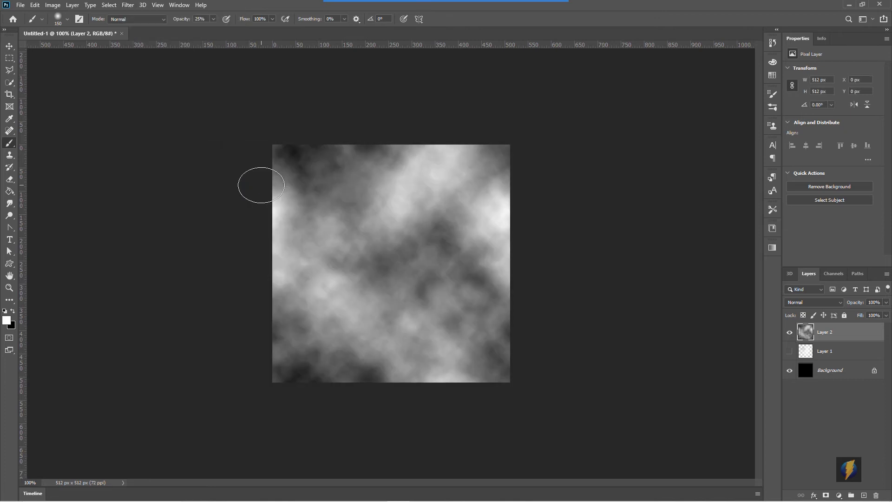
- Increase the cloud layer's contrast with Levels, setting the black input to about 38 and the white input to 224
left_click(52, 5)
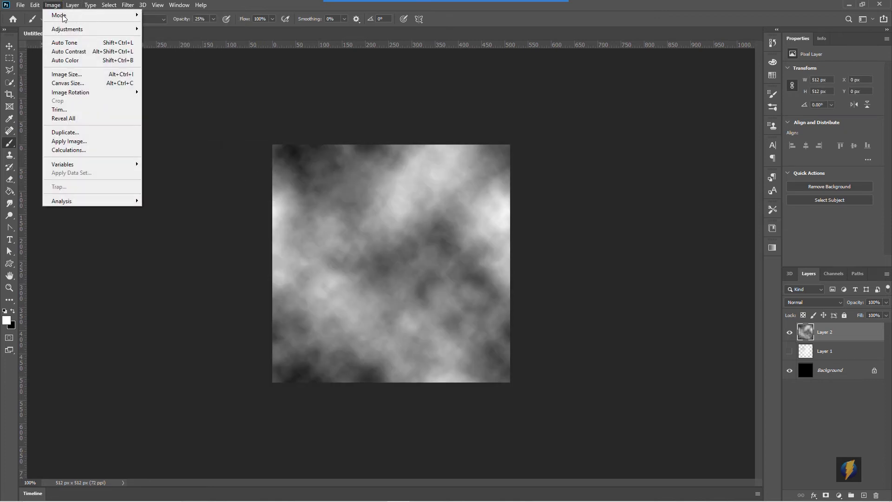
mouse_move(93, 29)
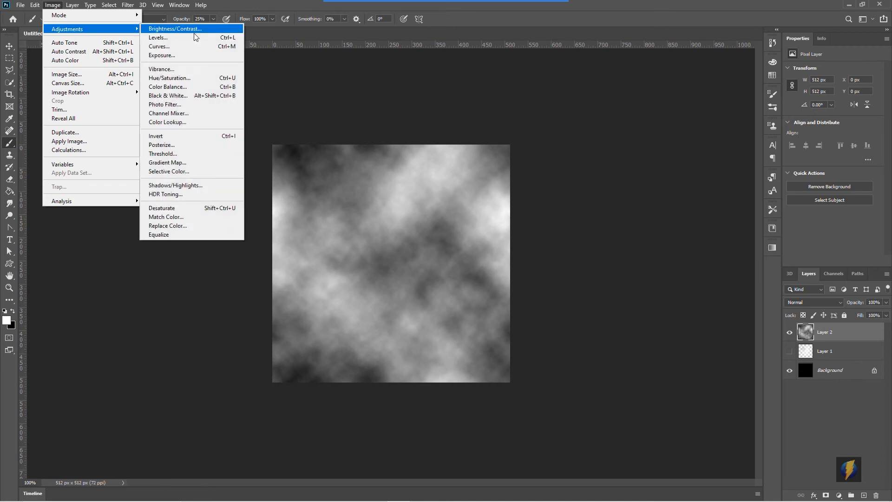
left_click(167, 37)
left_click_drag(793, 288, 779, 288)
left_click_drag(675, 286, 693, 289)
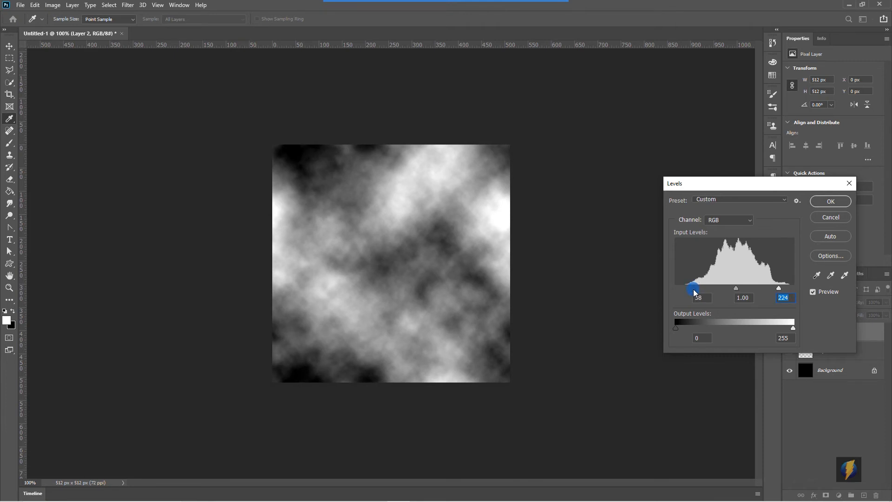
left_click(834, 201)
key("b")
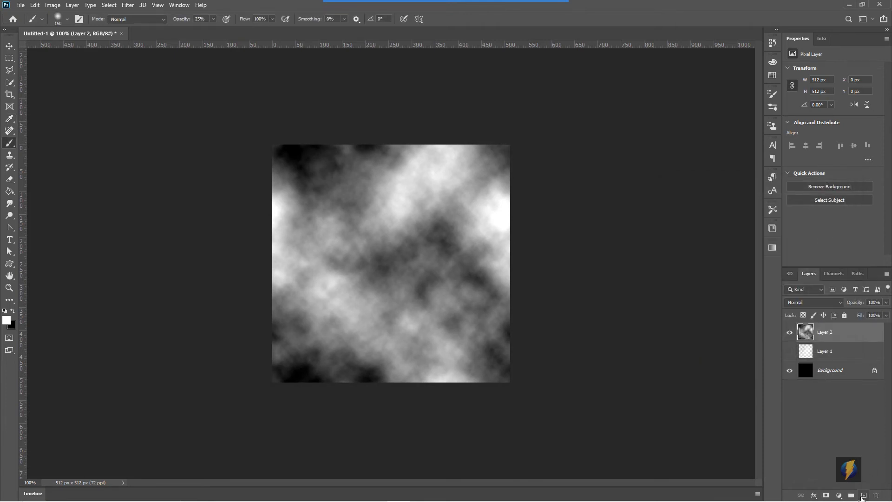
- Add a layer mask to Layer 2 and fill the mask with black using the Paint Bucket
left_click(825, 495)
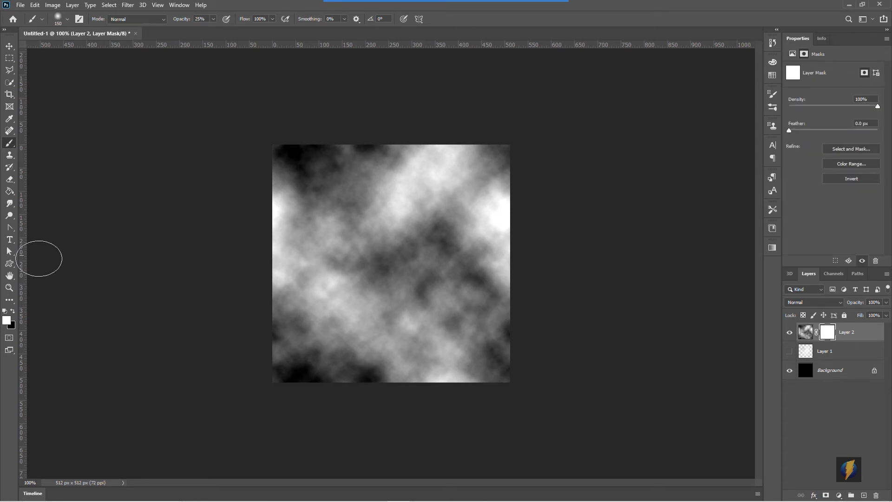
left_click(13, 310)
left_click(9, 191)
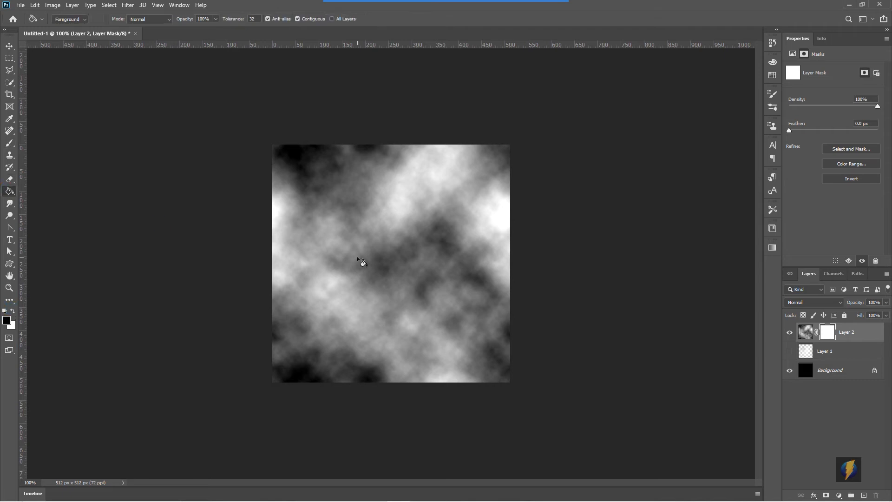
left_click(508, 297)
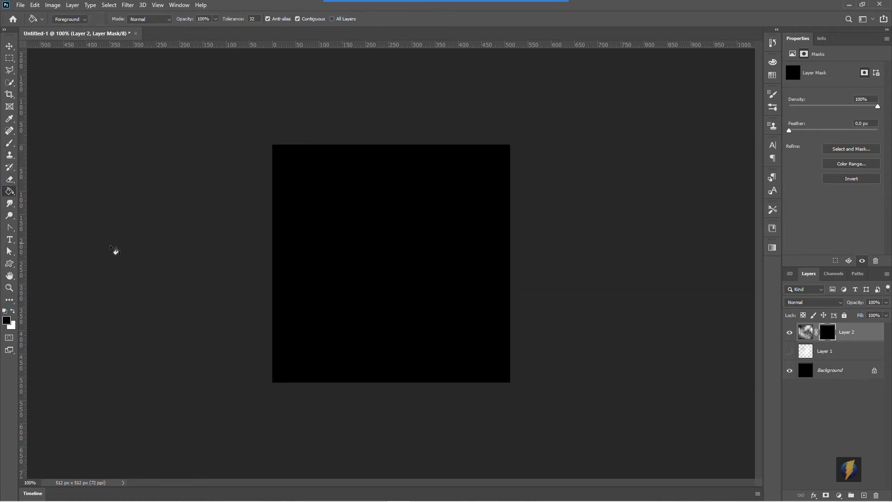
- Switch to the Brush with white as the foreground color and load the Soft Round preset
left_click(9, 143)
left_click(13, 311)
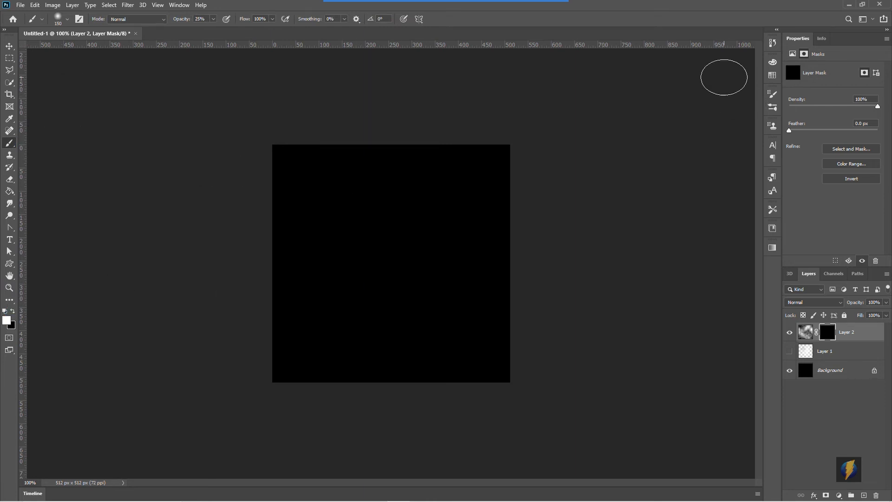
left_click(772, 107)
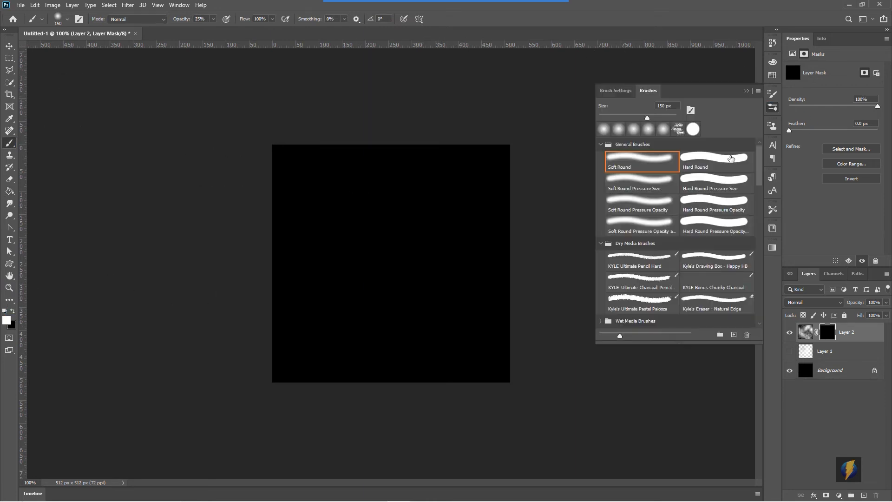
left_click(649, 178)
left_click(656, 159)
double_click(657, 159)
left_click(744, 95)
left_click(746, 91)
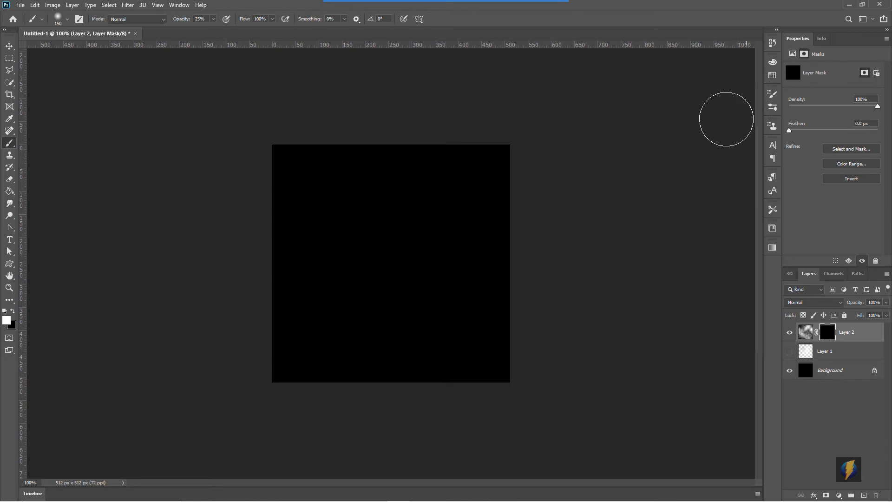
- Enlarge the brush to 400 px and dab white in the middle of Layer 2's mask to reveal the clouds
key("bracketright")
key("bracketright")
key("bracketright")
key("bracketright")
key("bracketright")
key("bracketright")
key("bracketleft")
left_click(387, 265)
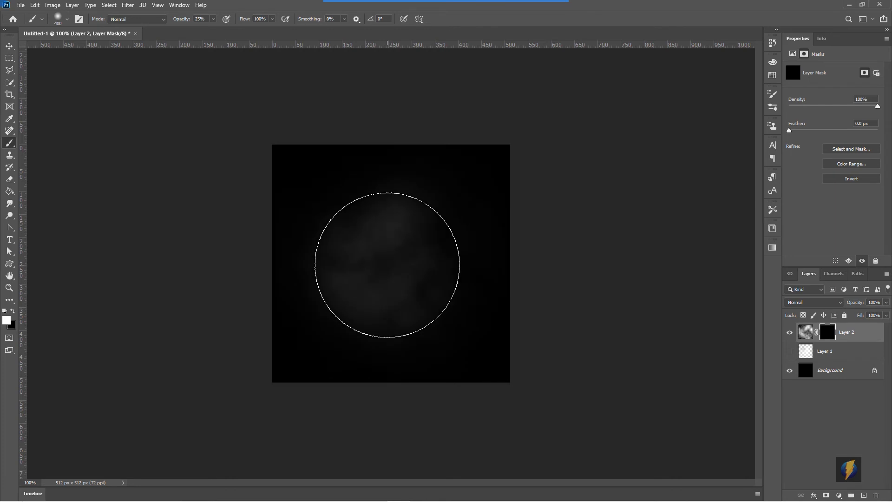
left_click(387, 264)
left_click(387, 264)
- Reduce the brush size to 250 px and strengthen the revealed clouds with white strokes around the mask's center
key("bracketleft")
key("bracketleft")
key("bracketleft")
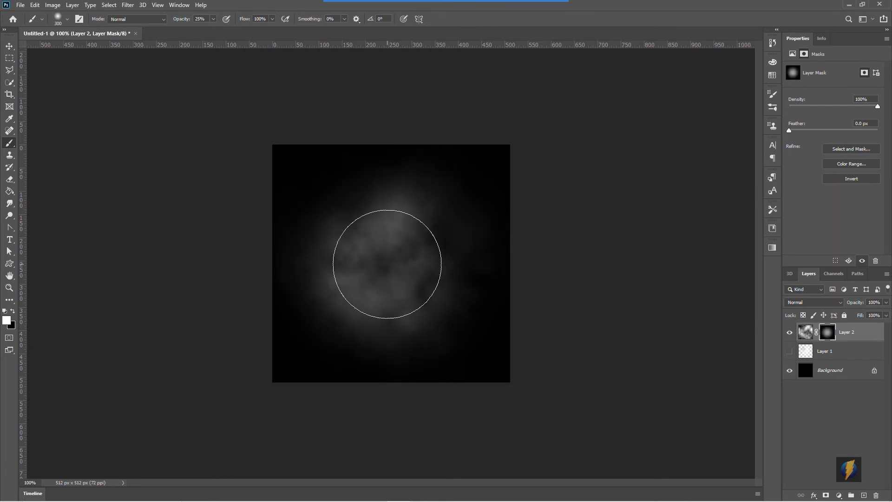
left_click(387, 264)
left_click(387, 264)
mouse_move(386, 272)
left_mouse_down()
mouse_move(370, 279)
mouse_move(370, 248)
mouse_move(403, 243)
mouse_move(365, 243)
mouse_move(362, 291)
mouse_move(411, 287)
mouse_move(388, 216)
mouse_move(357, 218)
mouse_move(383, 257)
mouse_move(399, 252)
mouse_move(398, 265)
mouse_move(396, 238)
mouse_move(380, 276)
mouse_move(400, 256)
left_mouse_up()
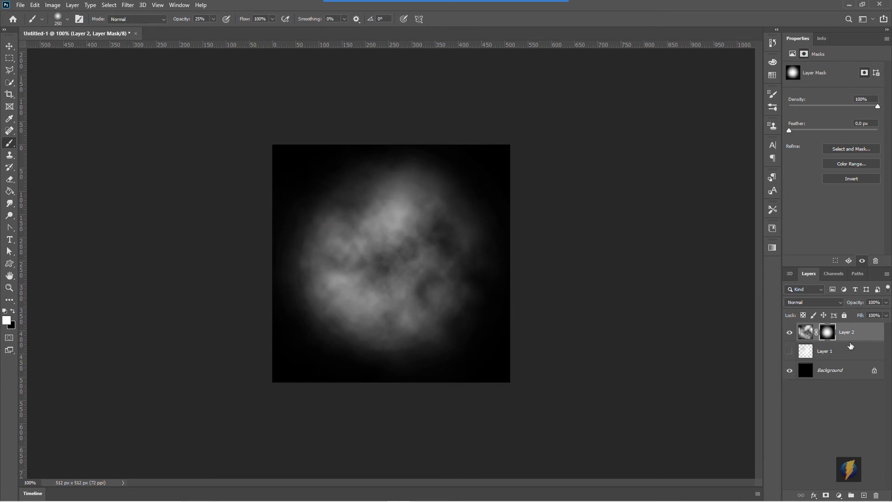
- Switch the foreground color to black and paint around the puff's edges on Layer 2's mask to soften its outline
left_click(13, 310)
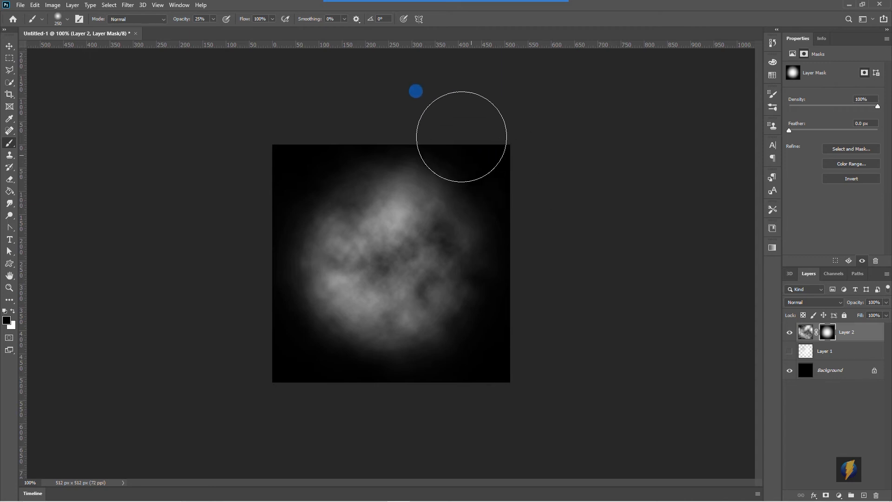
mouse_move(514, 243)
left_mouse_down()
mouse_move(482, 255)
mouse_move(471, 288)
left_mouse_up()
mouse_move(301, 217)
left_mouse_down()
mouse_move(309, 229)
mouse_move(308, 220)
left_mouse_up()
mouse_move(399, 171)
left_mouse_down()
mouse_move(385, 171)
mouse_move(380, 187)
left_mouse_up()
mouse_move(391, 350)
left_mouse_down()
mouse_move(362, 392)
mouse_move(362, 364)
mouse_move(326, 328)
mouse_move(265, 306)
left_mouse_up()
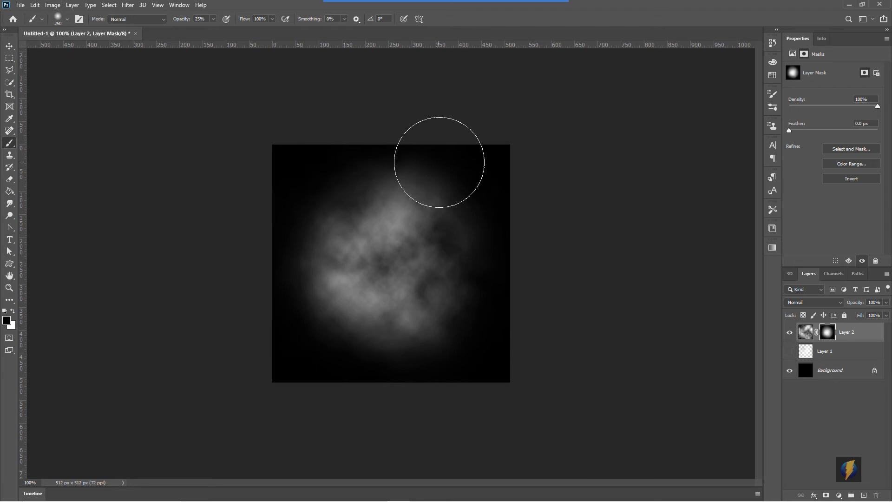
left_click(420, 205)
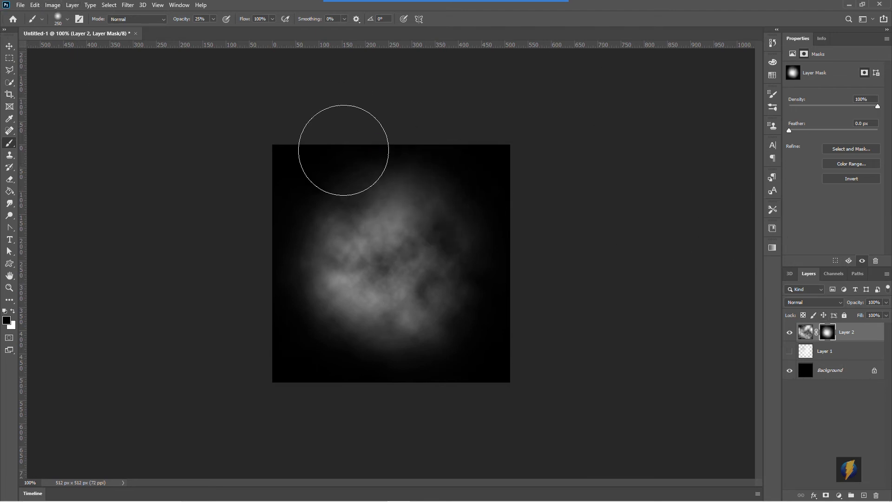
- Merge the visible layers and flatten the image, discarding the hidden Layer 1
left_click(73, 6)
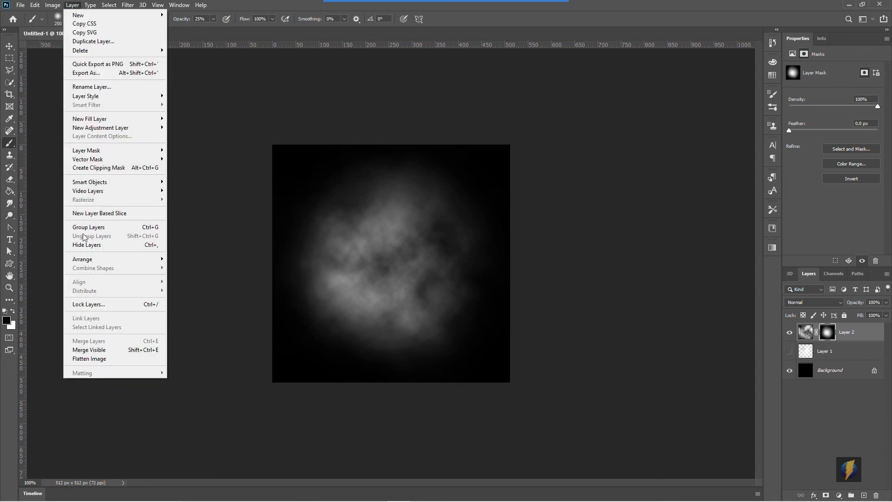
left_click(108, 350)
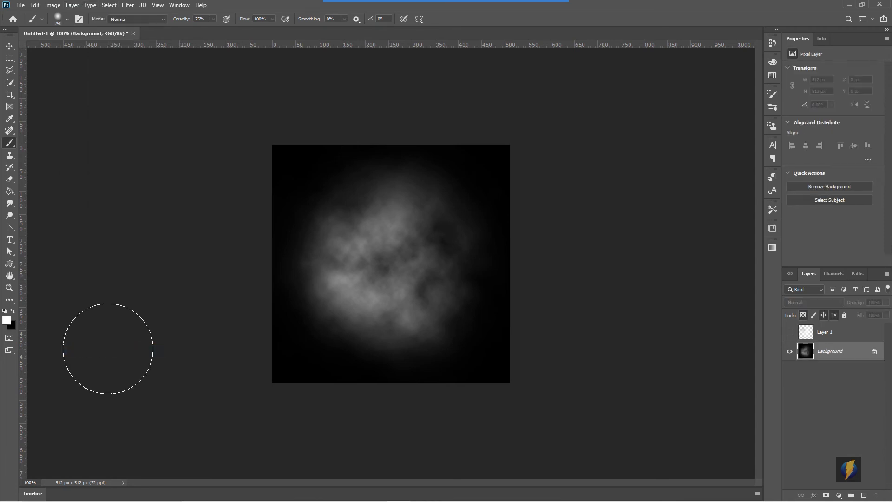
left_click(75, 7)
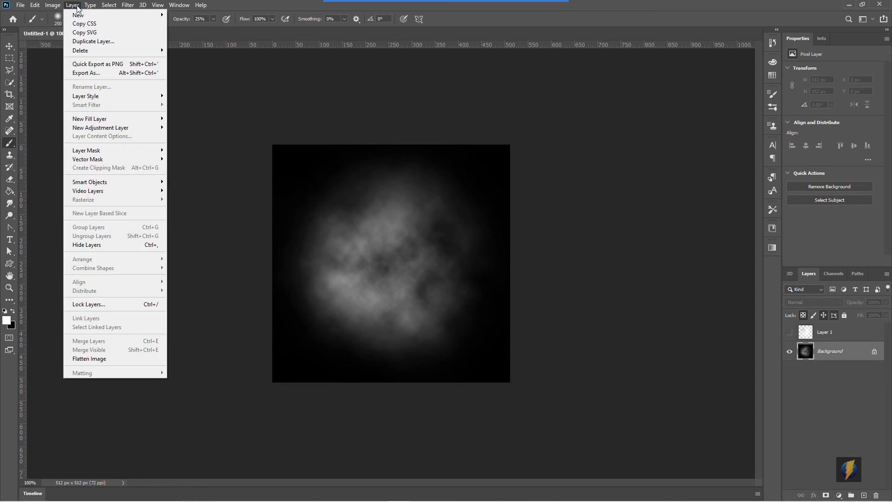
left_click(95, 359)
left_click(391, 190)
- Brighten the flattened smoke puff with Levels, lowering the white input to 176 and adjusting the darker tones
left_click(52, 5)
mouse_move(66, 33)
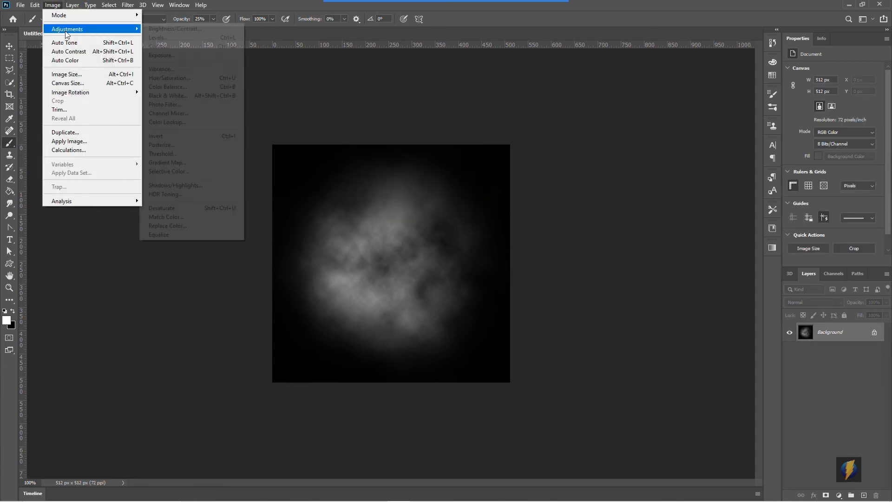
left_click(170, 37)
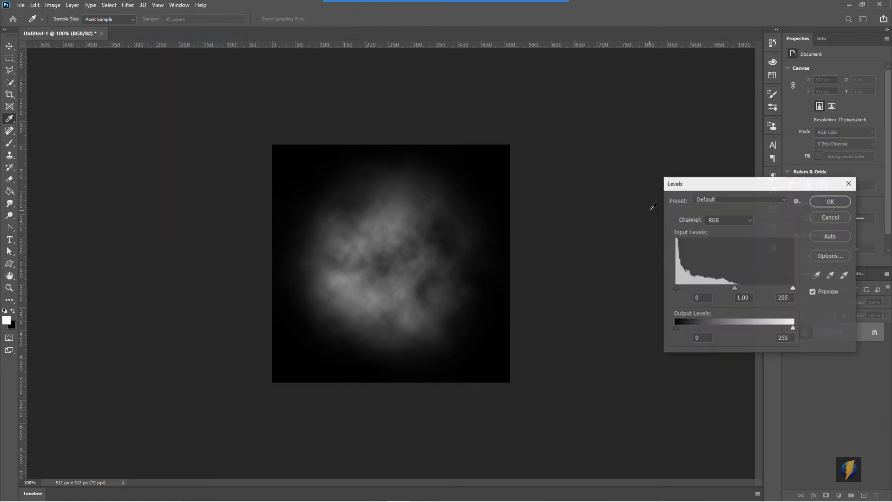
left_click_drag(792, 289, 753, 289)
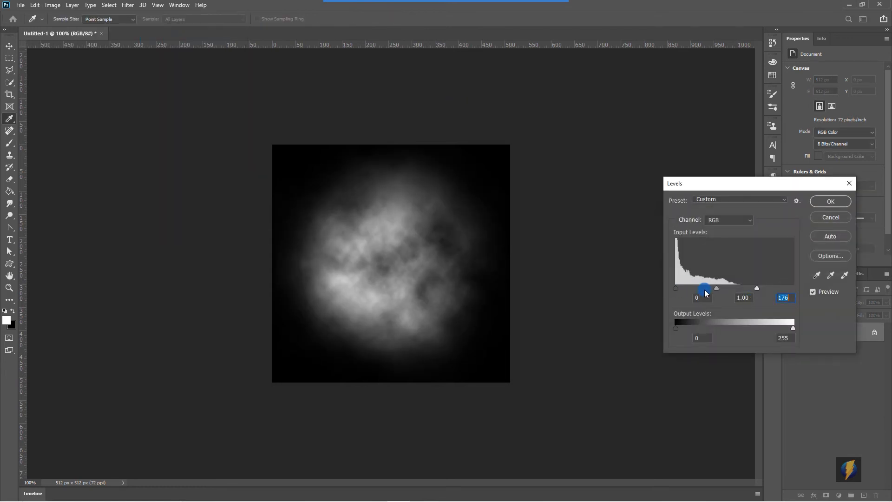
left_click_drag(675, 287, 713, 286)
left_click(831, 202)
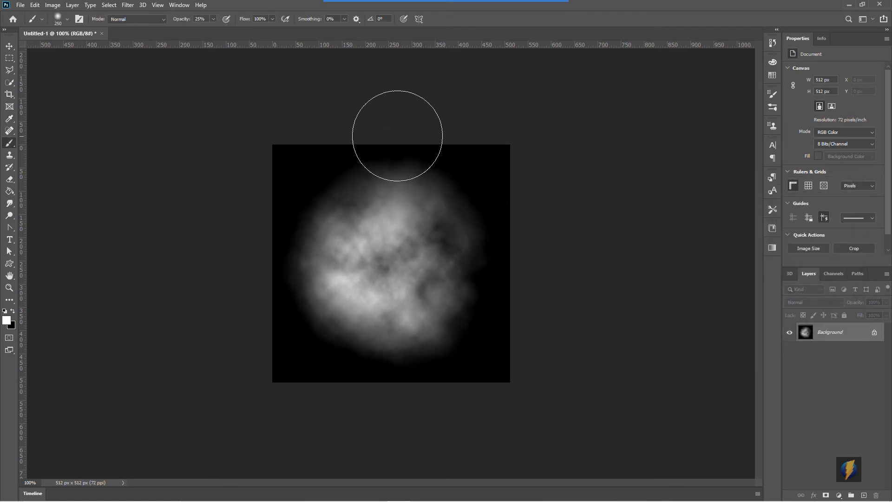
- Save the image to the Desktop as a JPEG named smoke with quality 12 and Baseline Optimized format
left_click(20, 5)
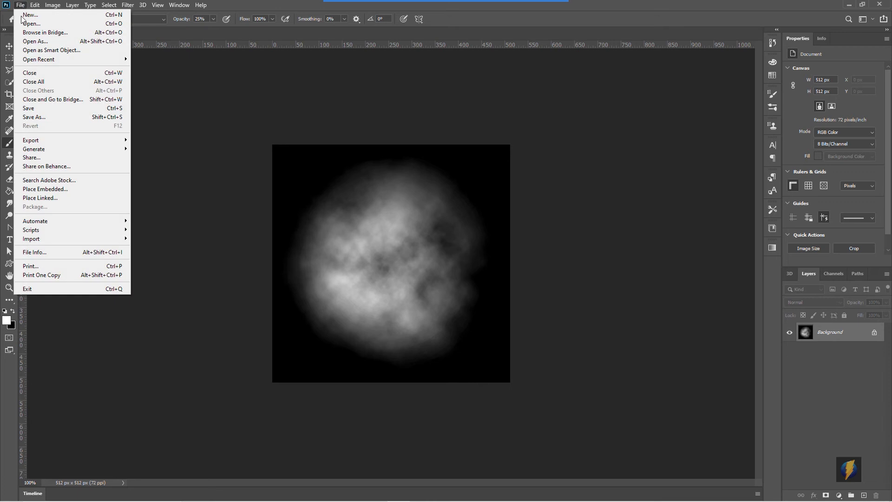
left_click(44, 114)
left_click(493, 336)
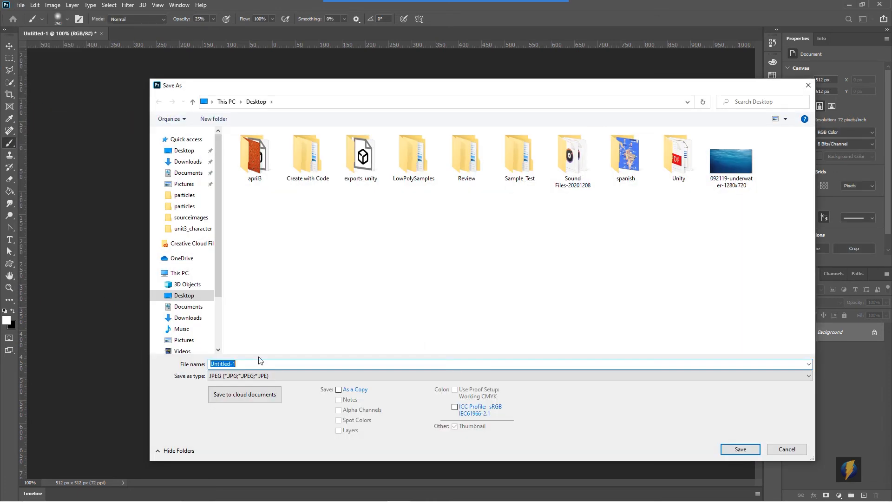
type("smoke")
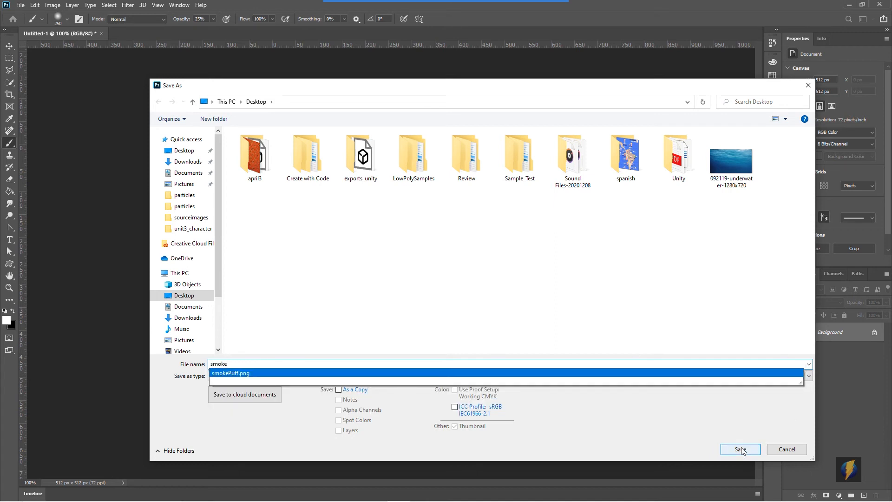
left_click(725, 411)
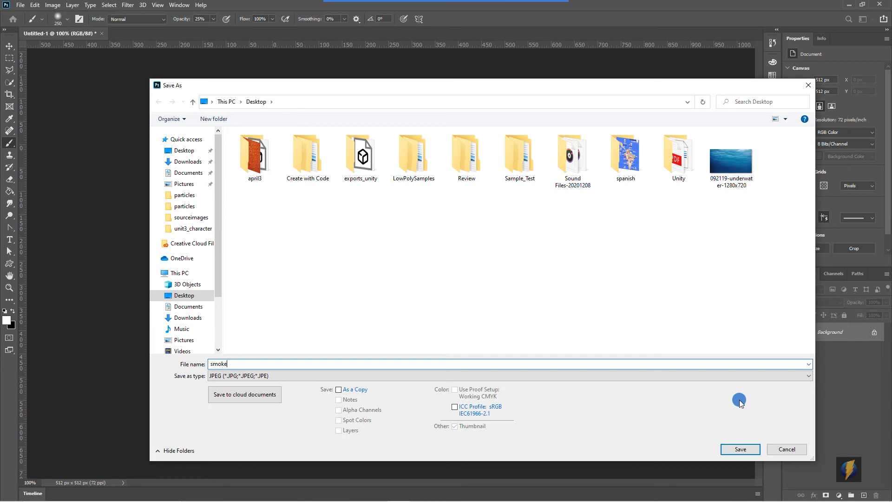
left_click(755, 449)
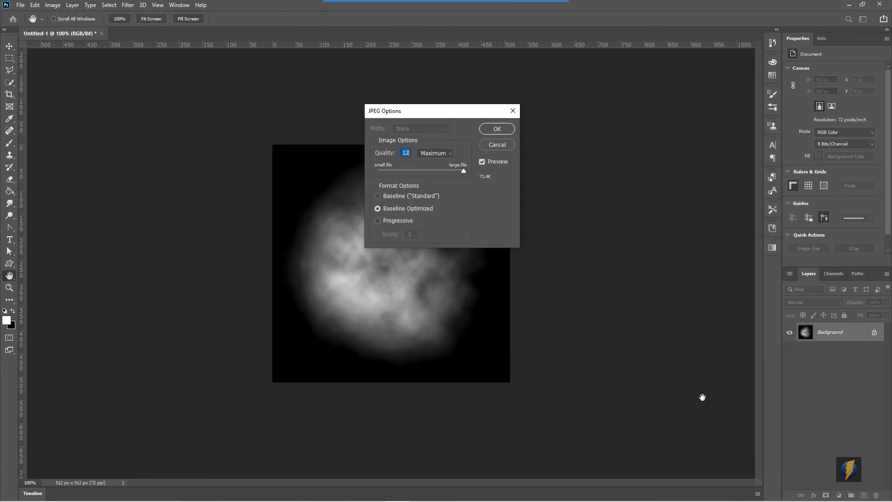
left_click(495, 134)
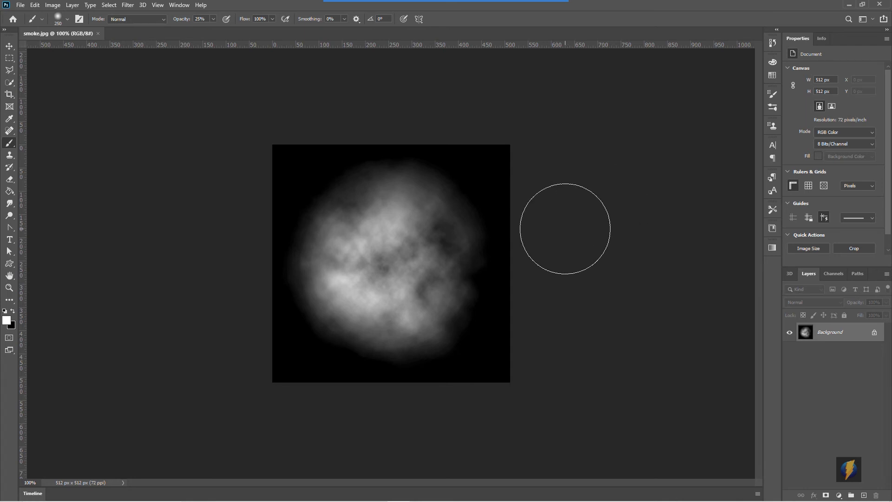
- Switch to iClone, load the smoke image from the Desktop as the particle's opacity texture, and play the animation
key("alt+Tab")
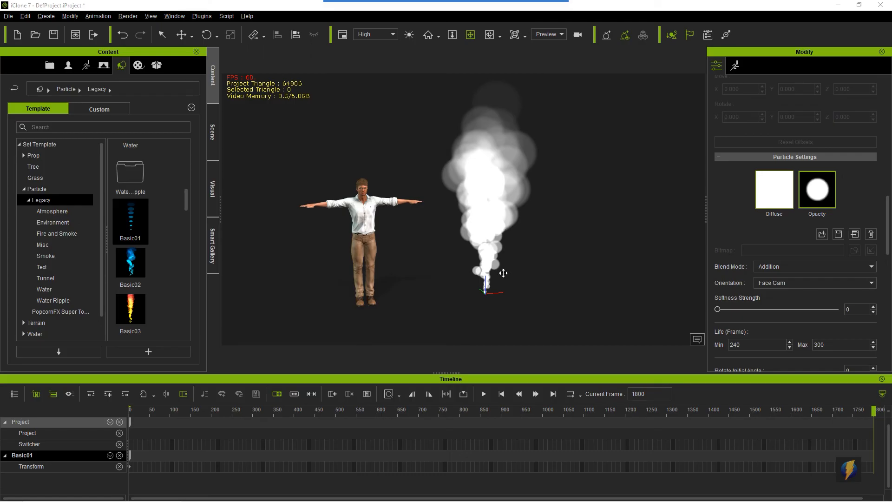
double_click(829, 190)
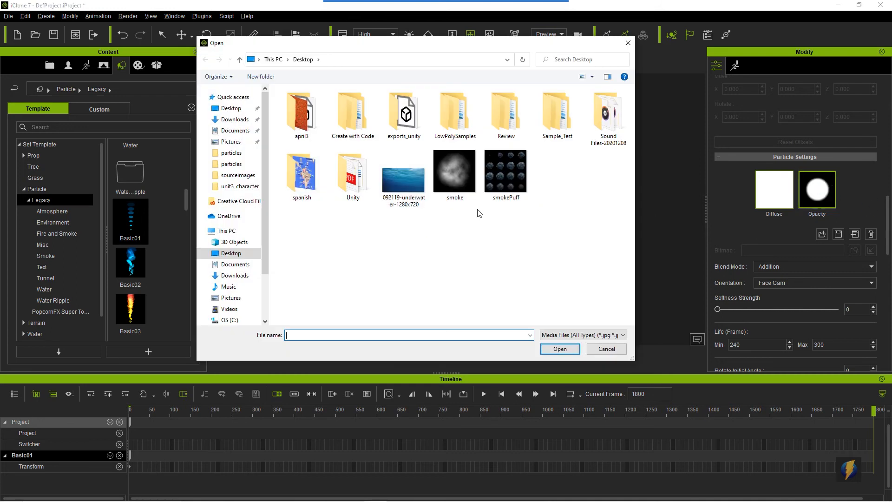
left_click(468, 193)
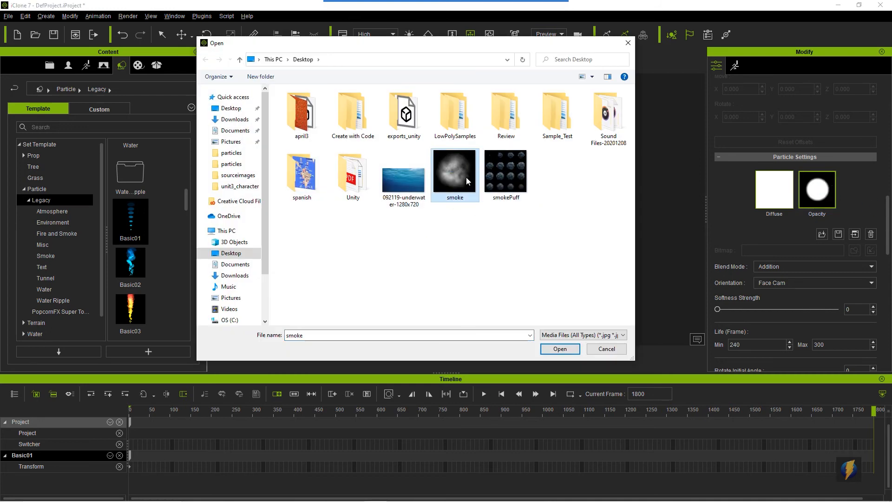
left_click(553, 349)
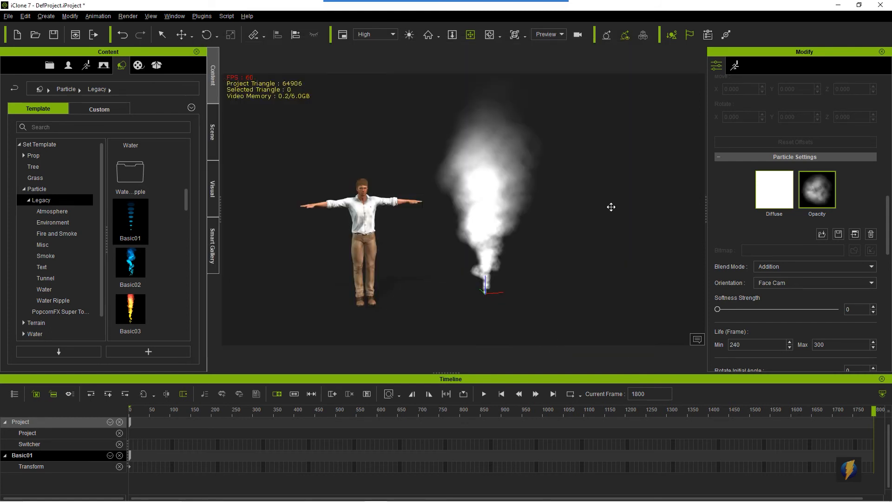
left_click(484, 394)
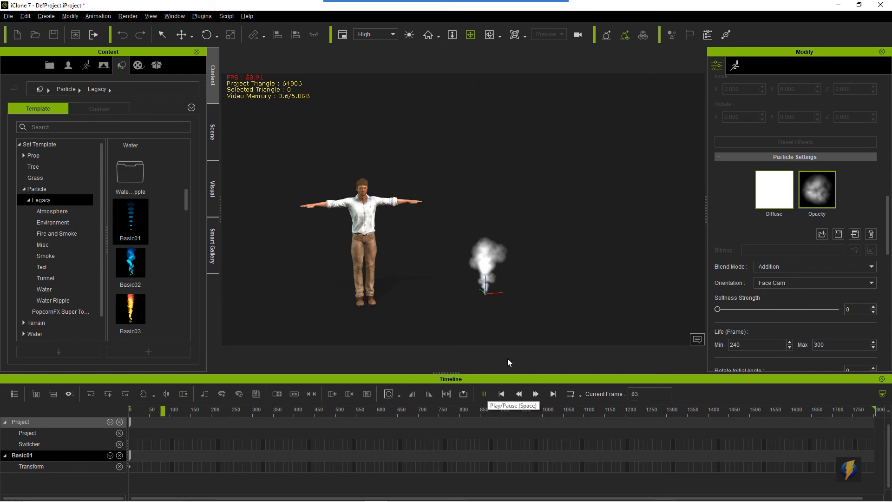
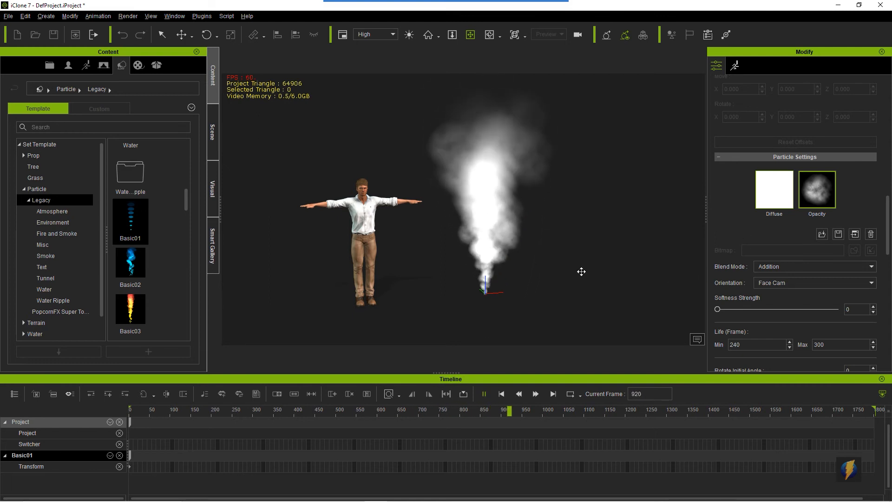
- Set the particle's maximum Angular Velocity to 22
scroll(786, 268, "down", 3)
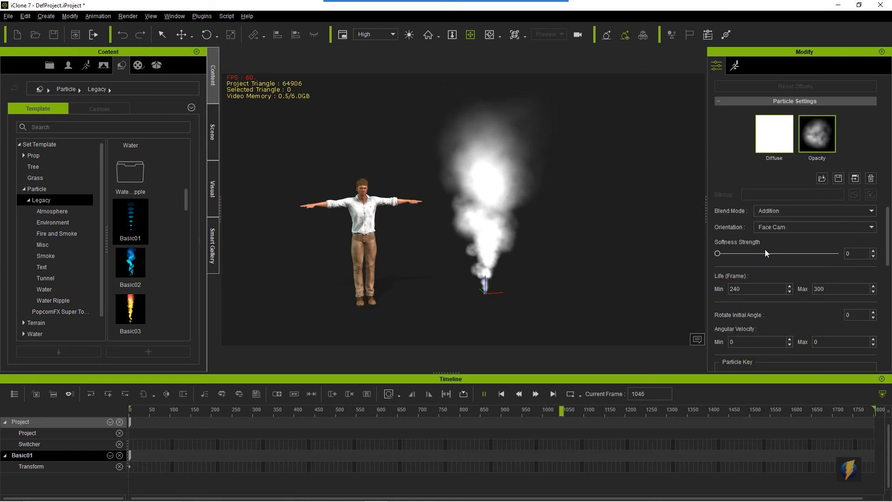
scroll(784, 266, "down", 3)
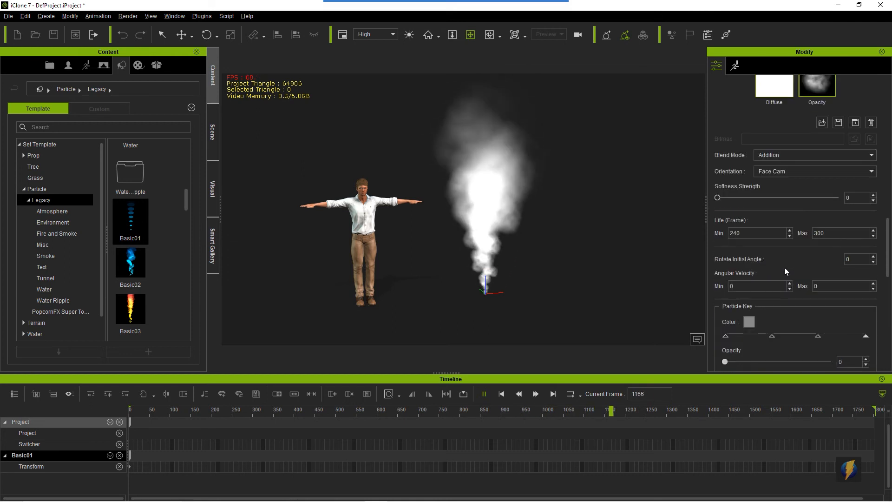
scroll(806, 246, "up", 4)
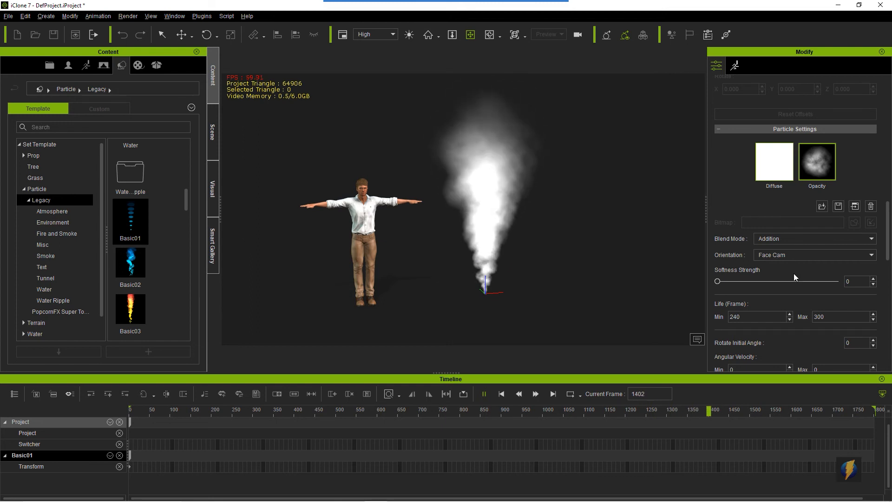
scroll(794, 275, "down", 3)
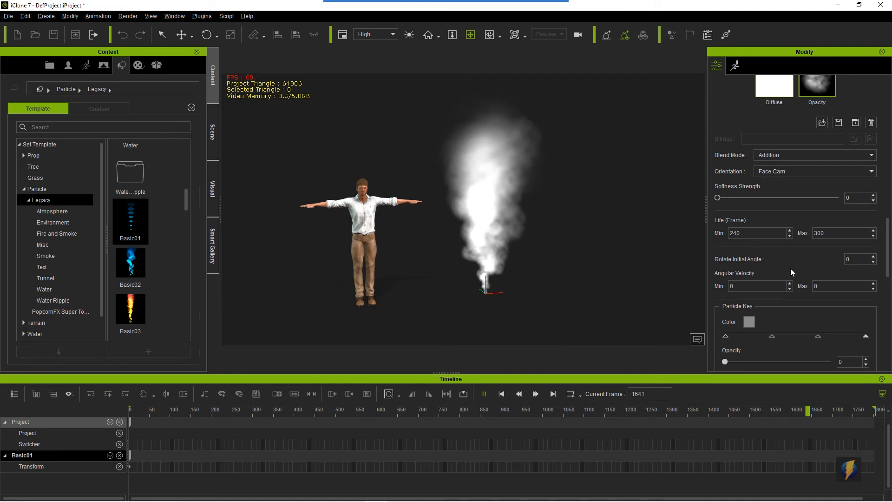
double_click(825, 285)
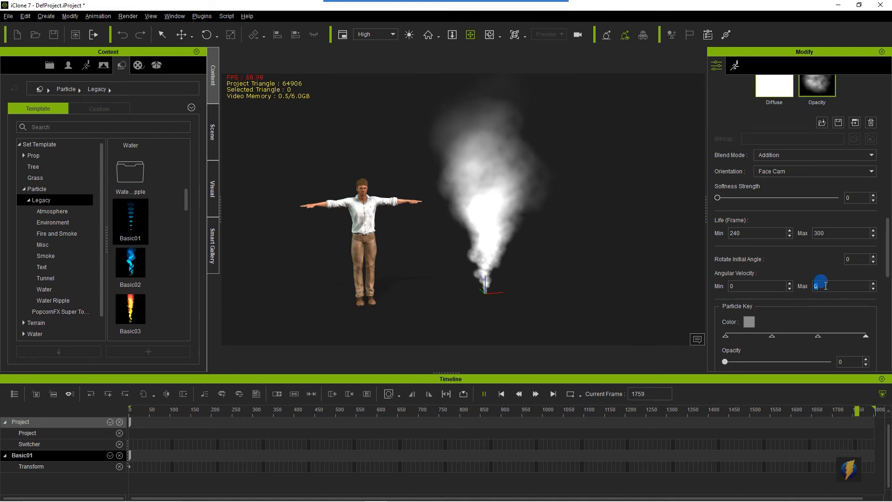
type("22")
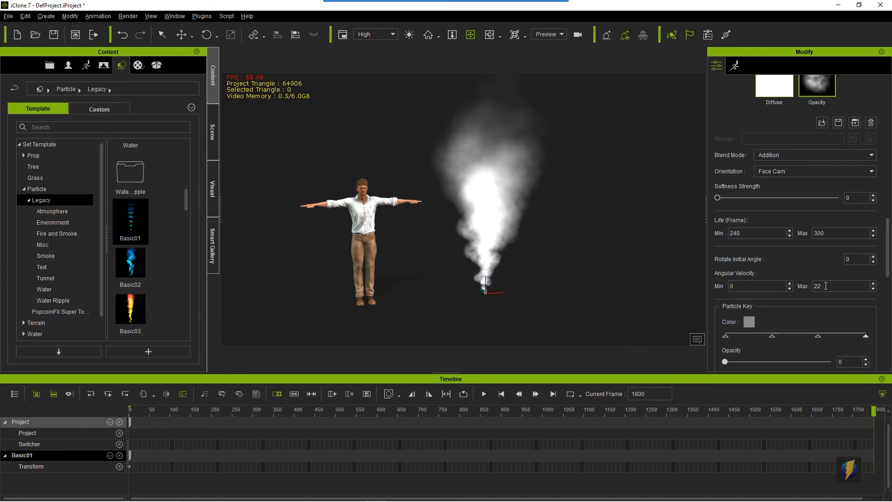
- Play the animation again from the first frame to review how the smoke puffs rotate
left_click(483, 394)
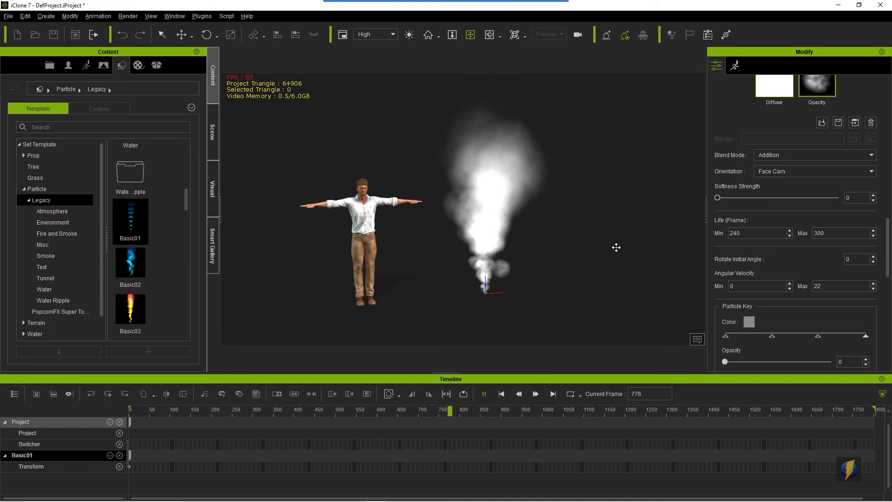
left_click(500, 394)
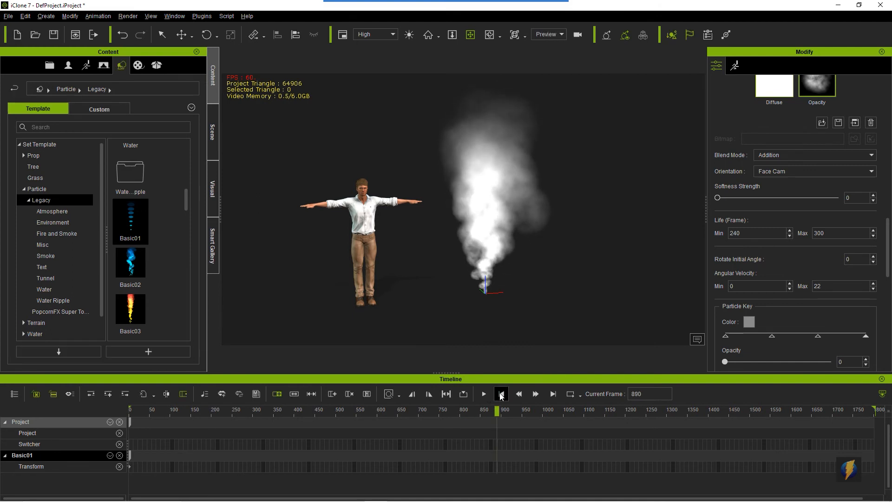
left_click(500, 394)
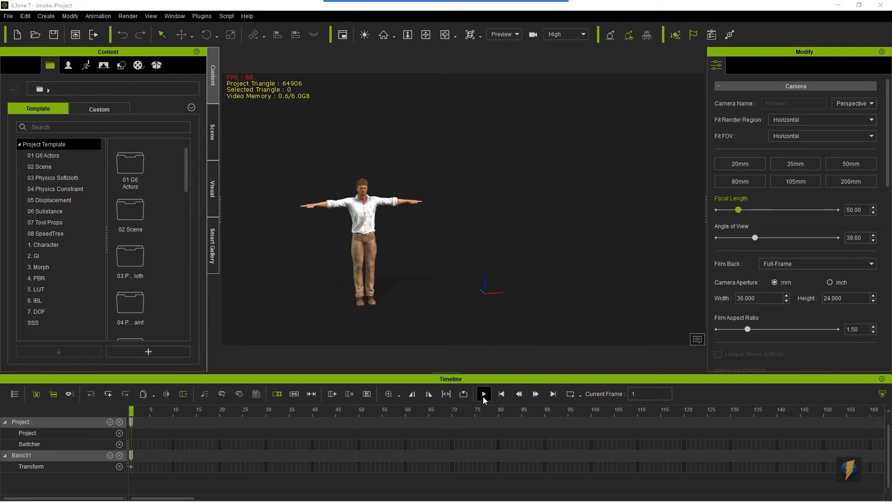
left_click(483, 394)
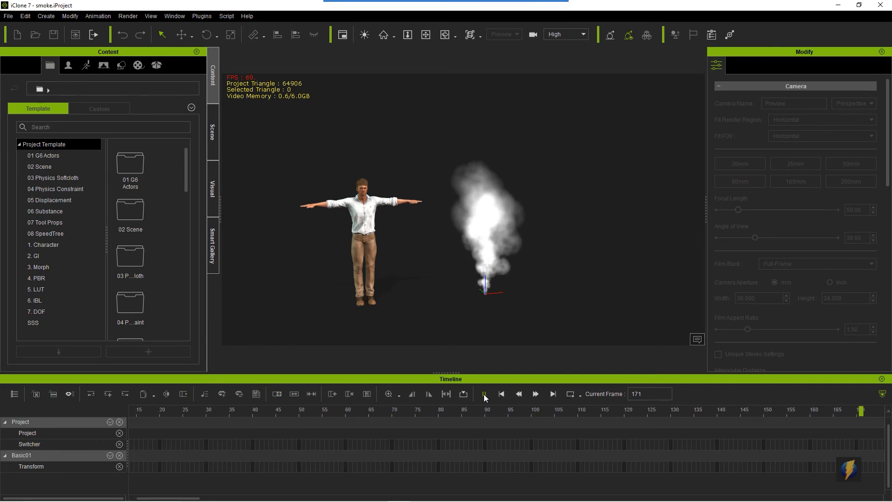
left_click(483, 394)
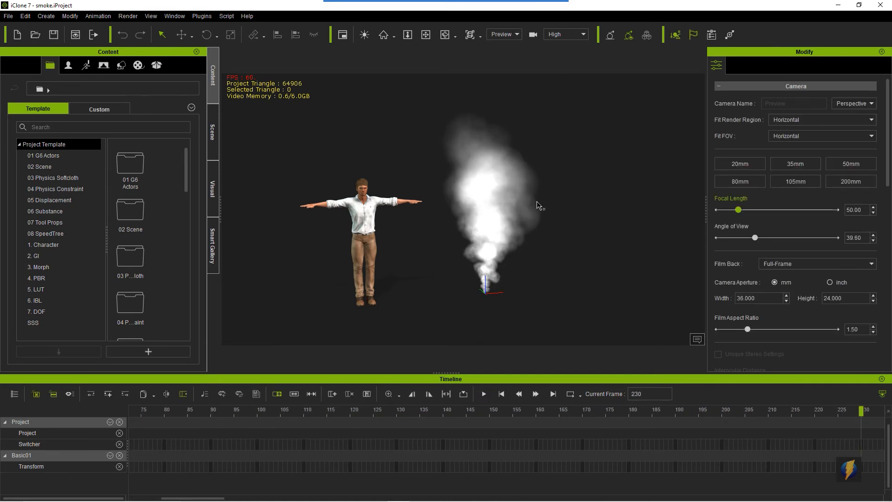
- Select the Basic01 particle from the list of scene objects
scroll(812, 276, "down", 7)
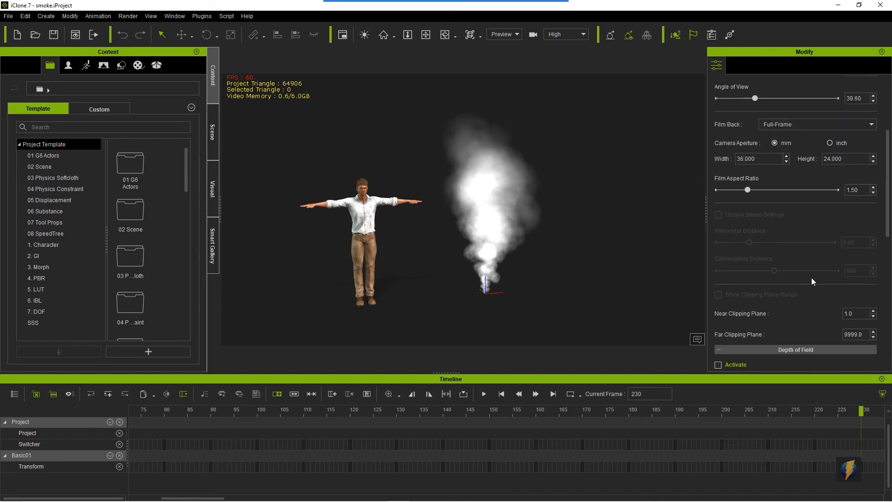
scroll(811, 278, "up", 3)
scroll(811, 279, "up", 4)
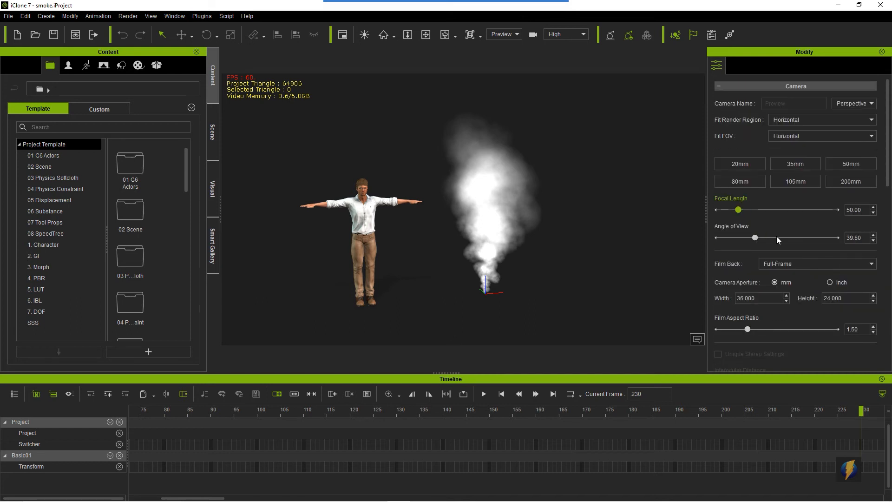
scroll(776, 251, "down", 6)
left_click(213, 132)
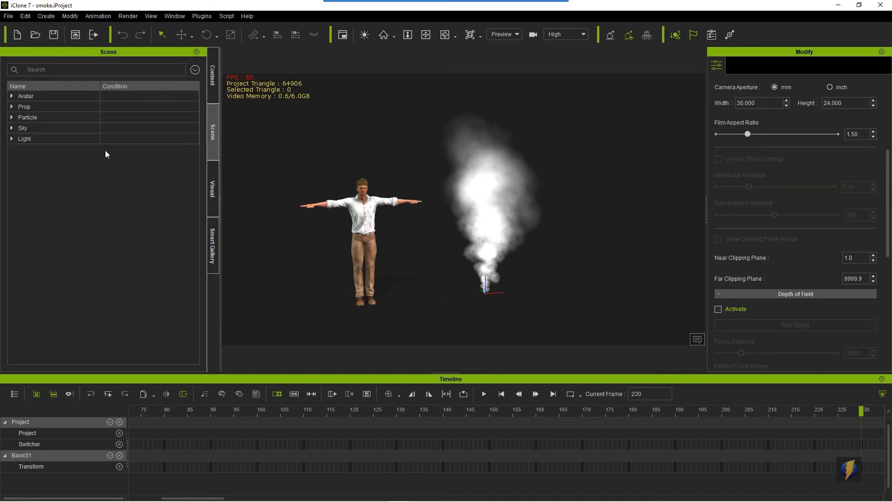
left_click(11, 117)
left_click(13, 128)
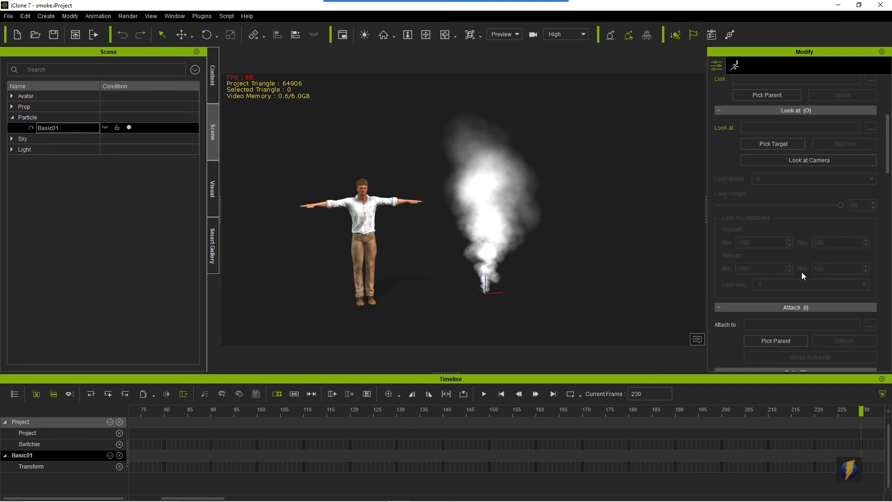
- Set the first particle key's color to dark grey-green #555d4b and store that color as a custom color
scroll(801, 272, "down", 10)
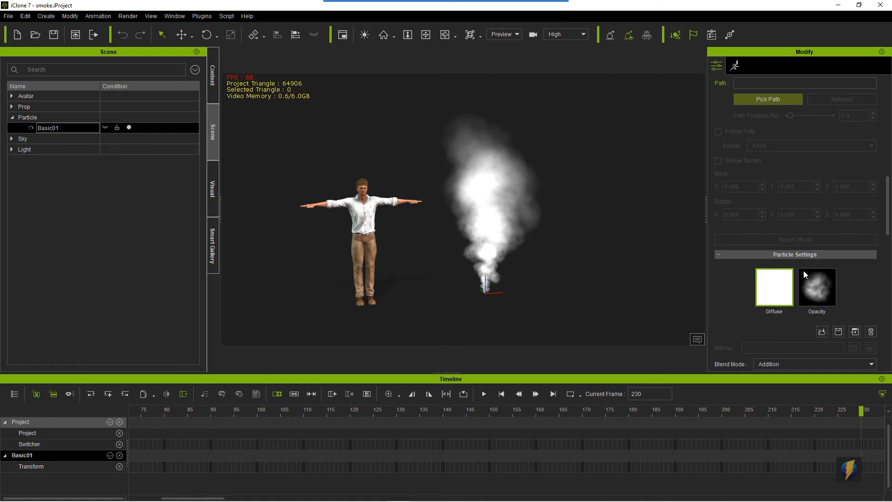
scroll(804, 270, "down", 2)
scroll(804, 269, "up", 10)
scroll(804, 269, "up", 3)
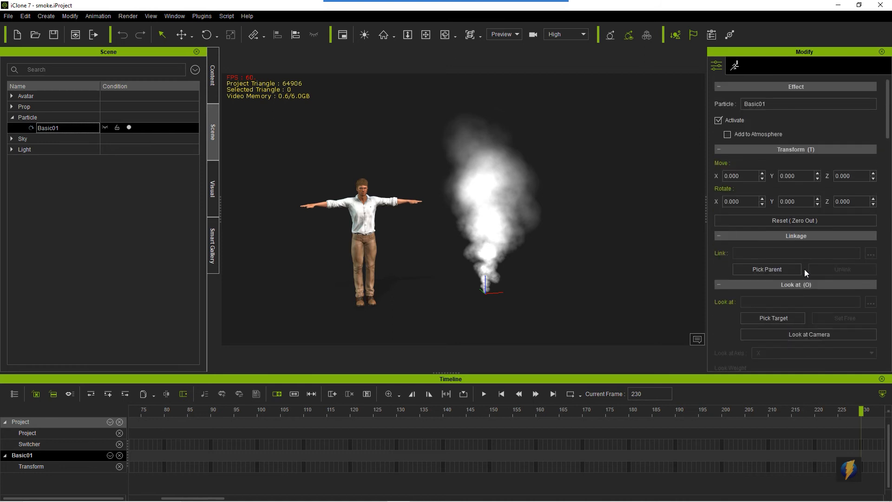
scroll(804, 268, "down", 5)
scroll(804, 269, "down", 12)
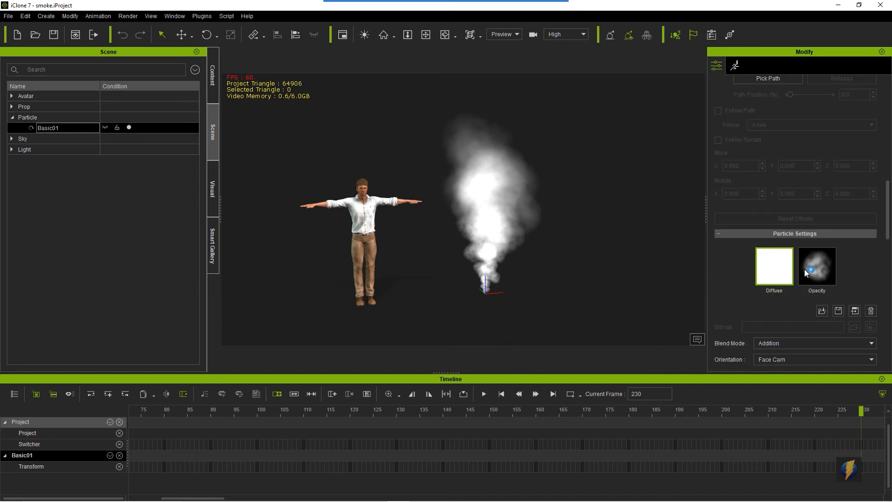
scroll(805, 271, "down", 10)
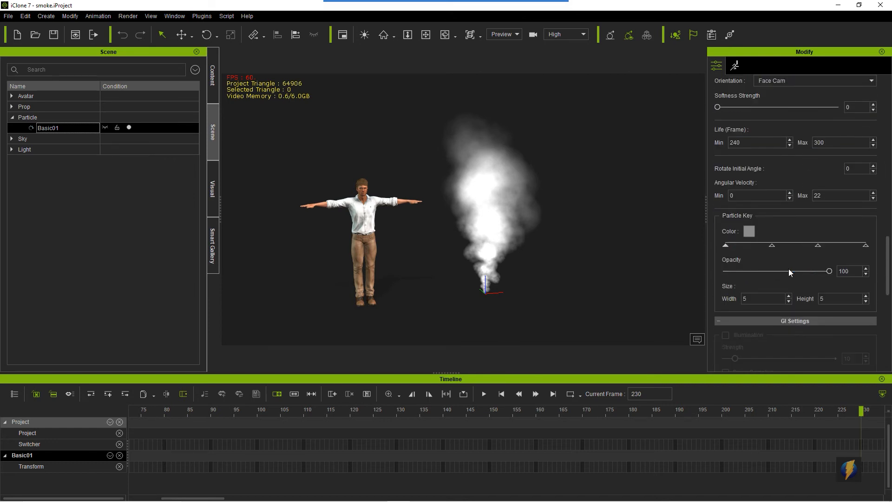
left_click(726, 246)
left_click(748, 230)
left_click_drag(510, 212, 514, 246)
left_click_drag(555, 210, 552, 227)
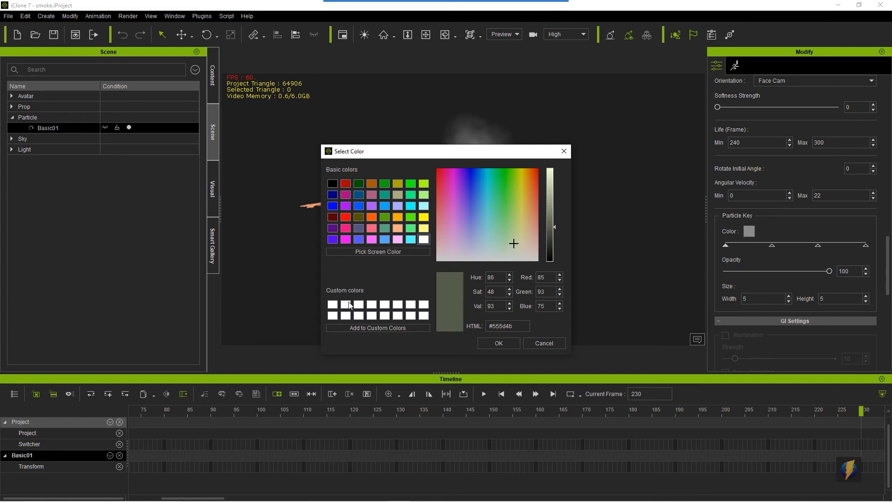
left_click(348, 328)
left_click(498, 343)
- Apply the stored #555d4b custom color to the second particle key
left_click(772, 245)
double_click(773, 244)
left_click(333, 304)
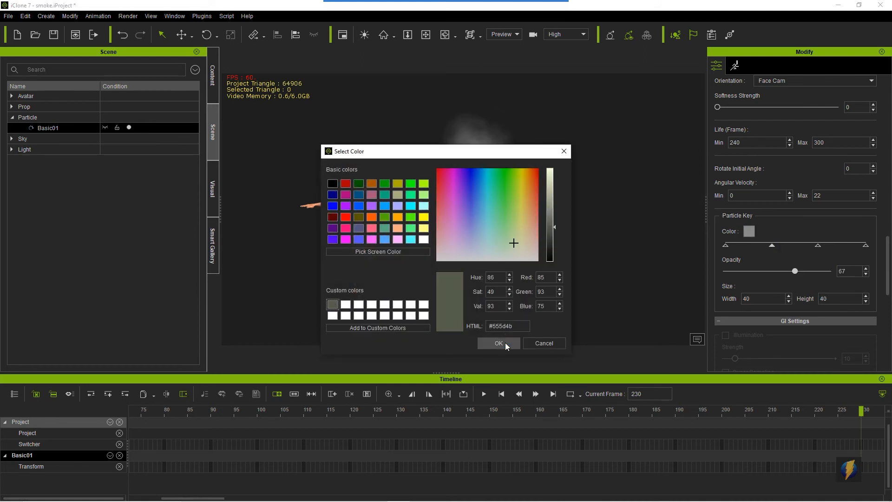
left_click(506, 343)
- Apply the stored #555d4b custom color to the third particle key
left_click(816, 246)
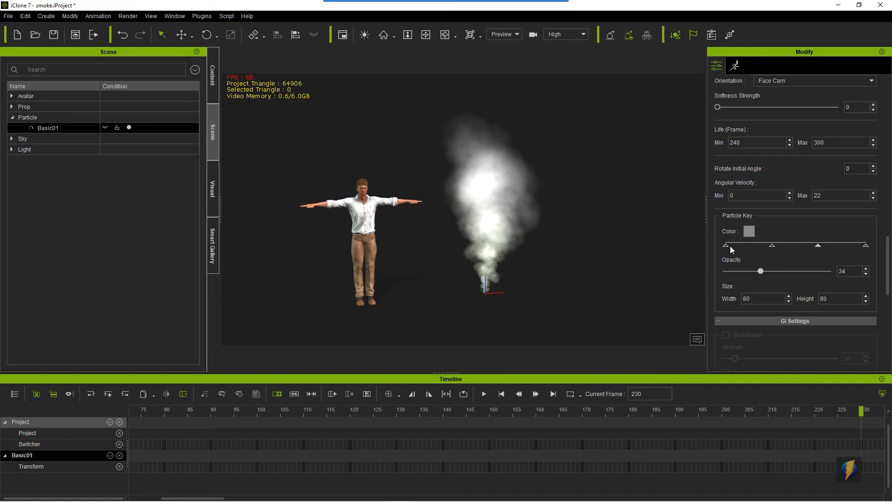
left_click(748, 231)
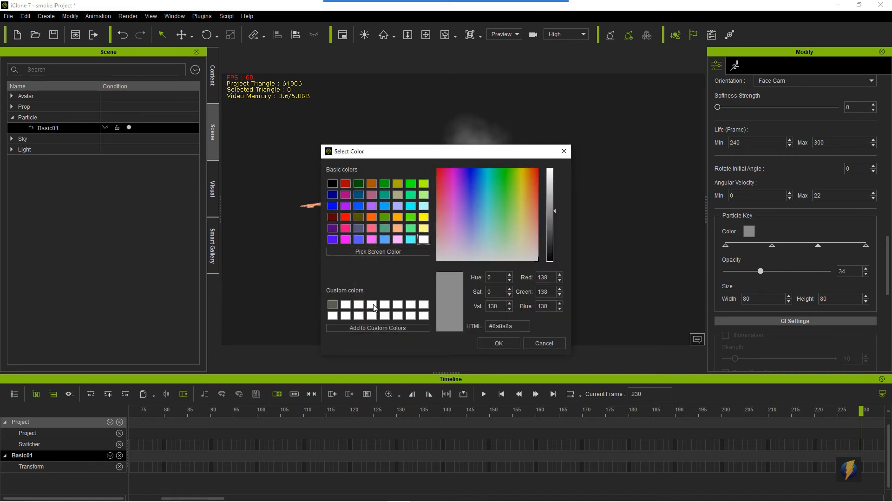
left_click(332, 305)
left_click(509, 341)
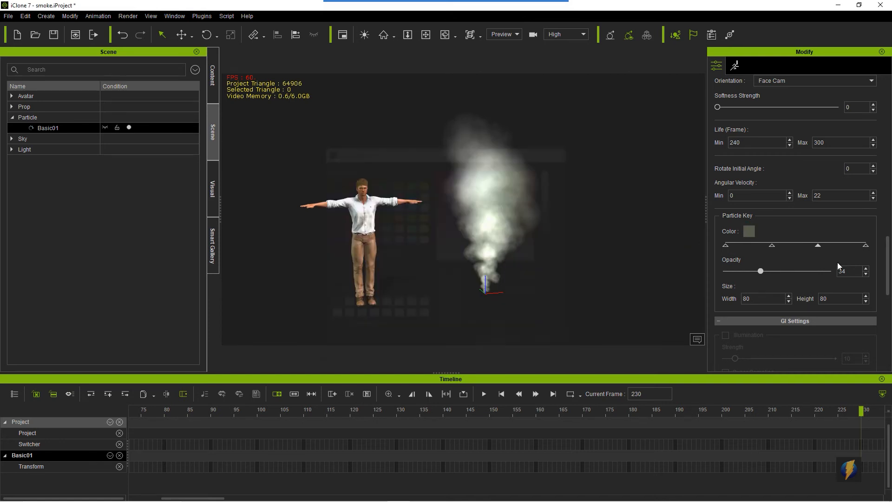
- Apply the stored #555d4b custom color to the last particle key
left_click(865, 244)
left_click(749, 231)
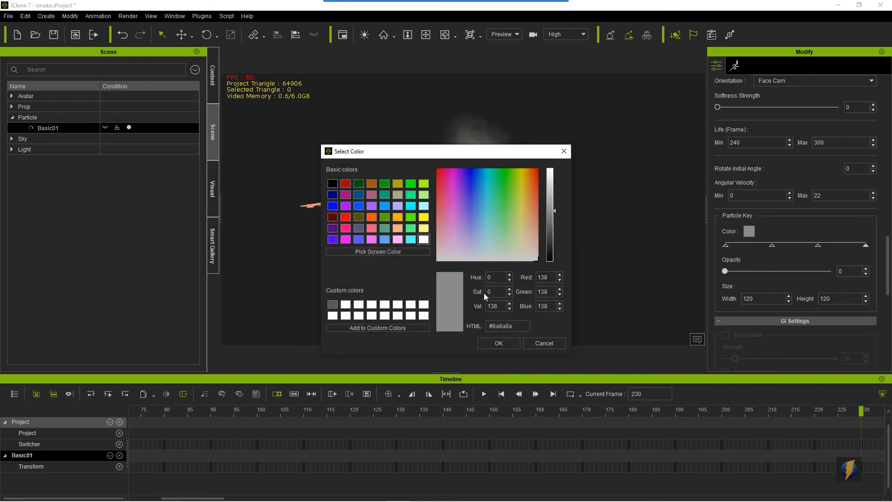
left_click(333, 304)
left_click(498, 343)
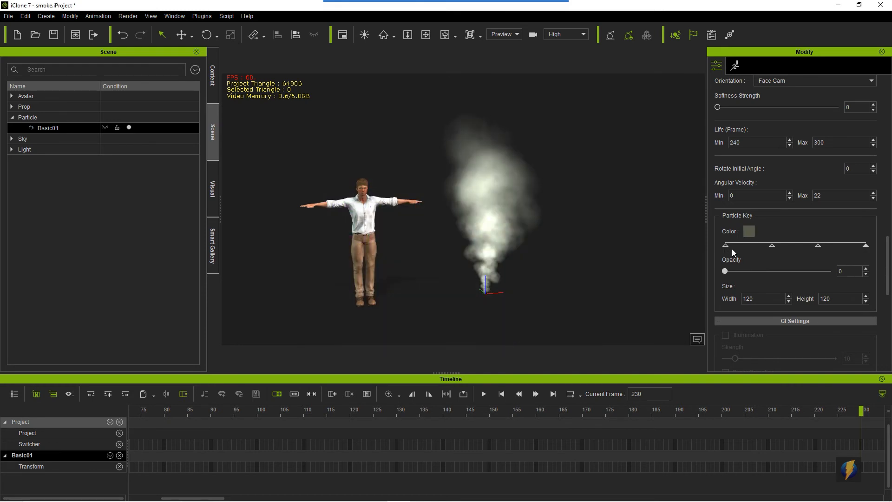
- Play the animation to review the recolored smoke, pause it, and return to the particle's Blend Mode setting
left_click(484, 394)
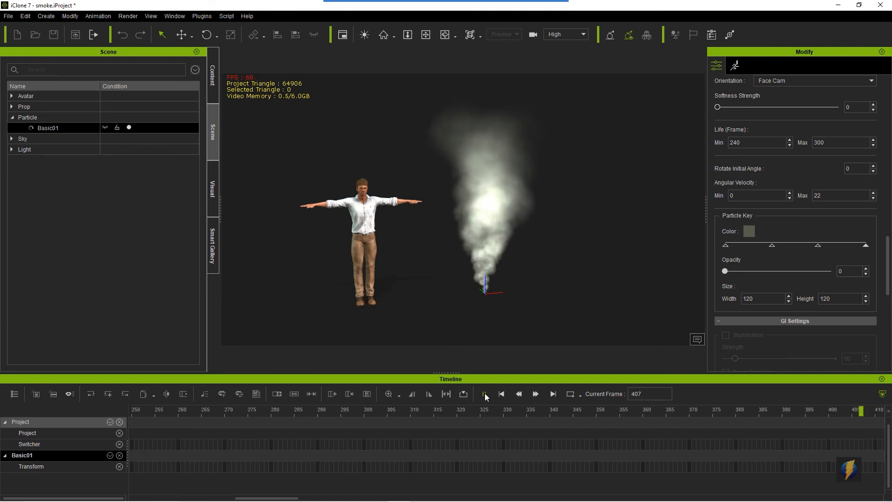
left_click(486, 393)
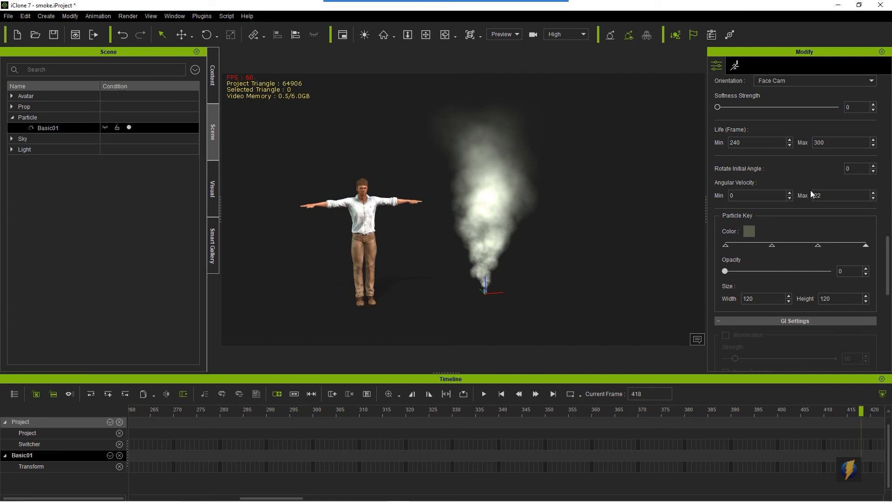
scroll(811, 194, "up", 3)
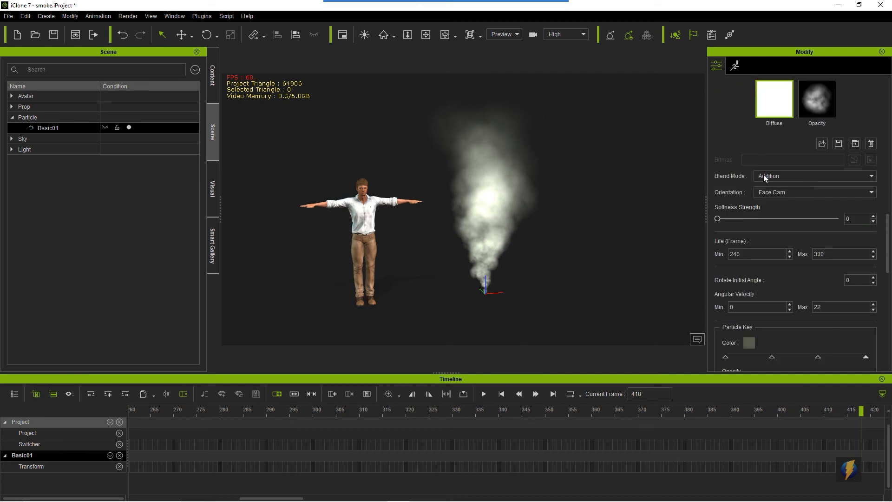
- Try the Alpha blend mode on the smoke in playback and set the mode back to Addition
left_click(860, 176)
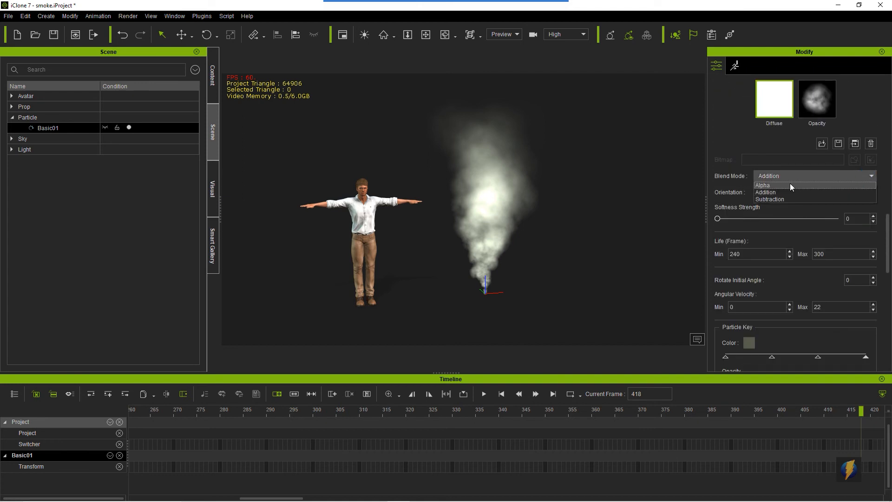
left_click(789, 184)
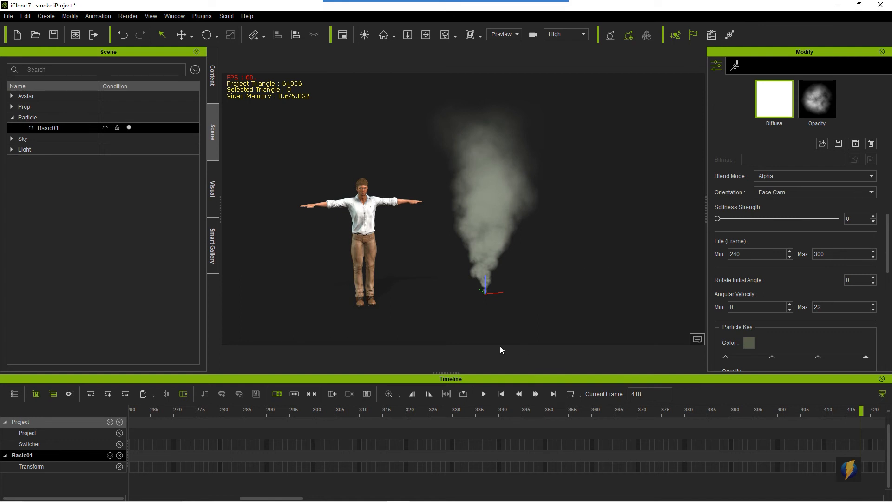
left_click(484, 394)
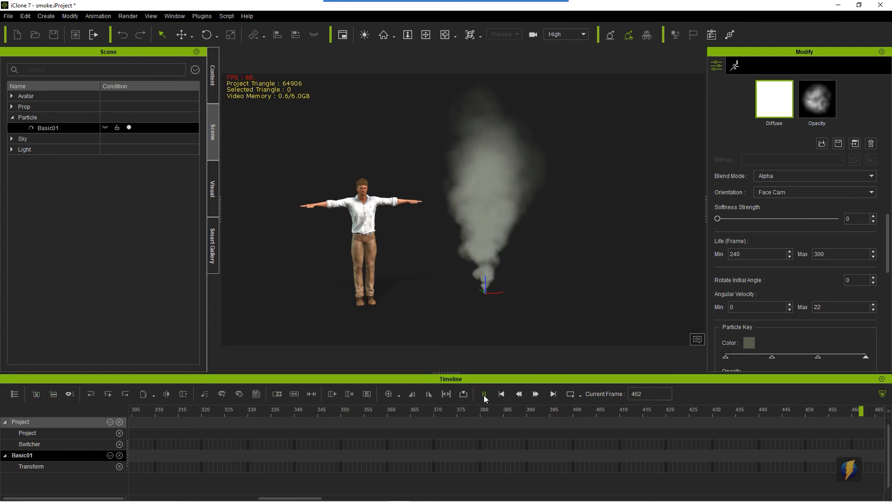
left_click(836, 176)
left_click(806, 193)
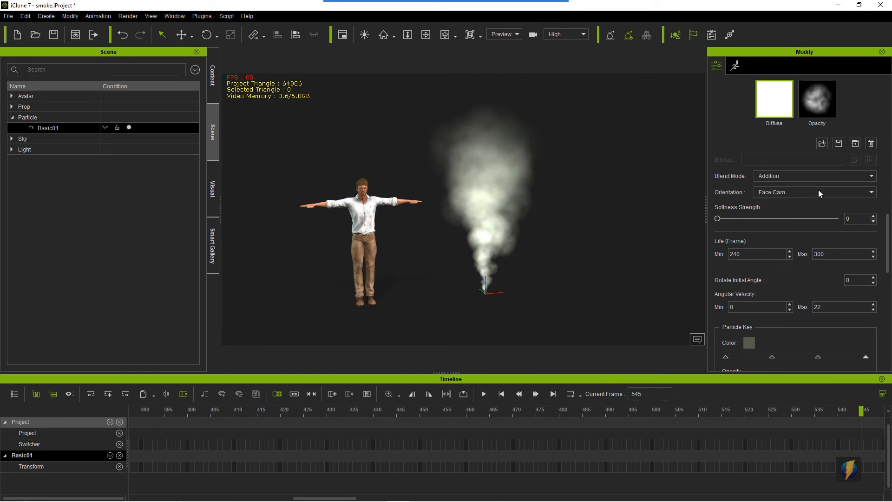
- Try the Subtraction blend mode on the smoke in playback and return the mode to Addition
left_click(816, 177)
left_click(799, 199)
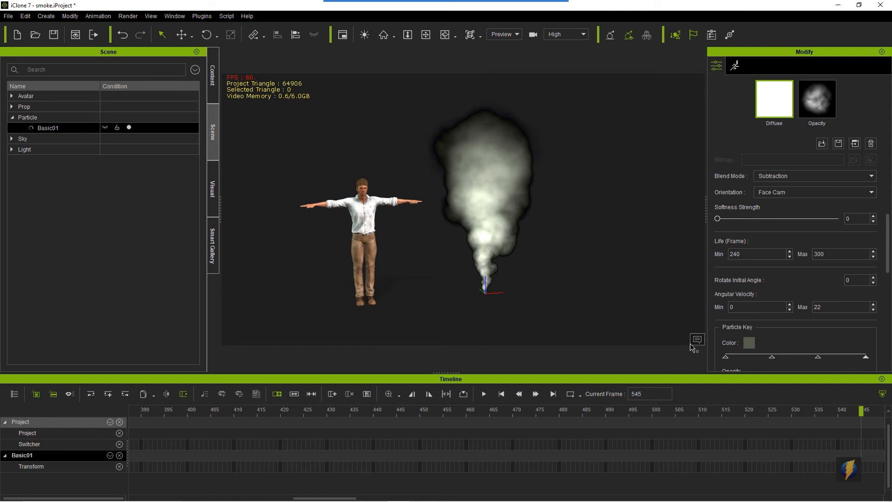
left_click(484, 393)
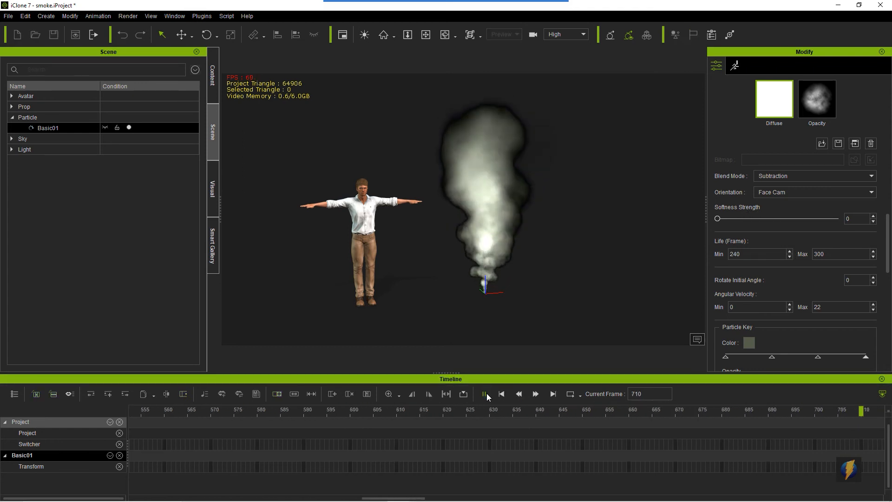
left_click(485, 393)
left_click(781, 174)
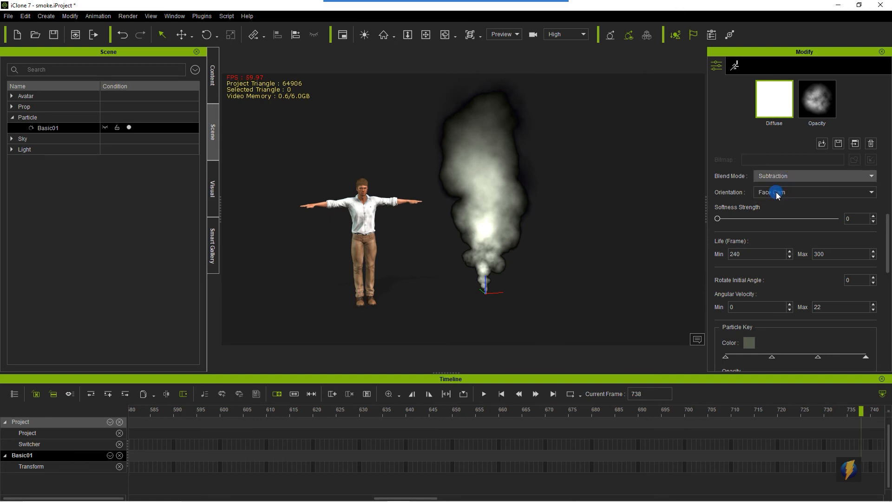
left_click(779, 190)
- Darken the color of the last particle key by lowering its brightness
scroll(779, 294, "down", 1)
scroll(779, 299, "down", 2)
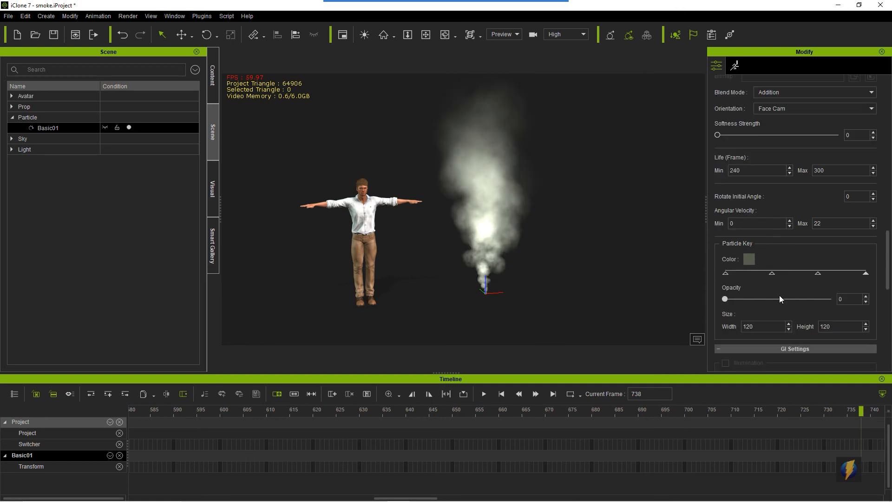
left_click(750, 259)
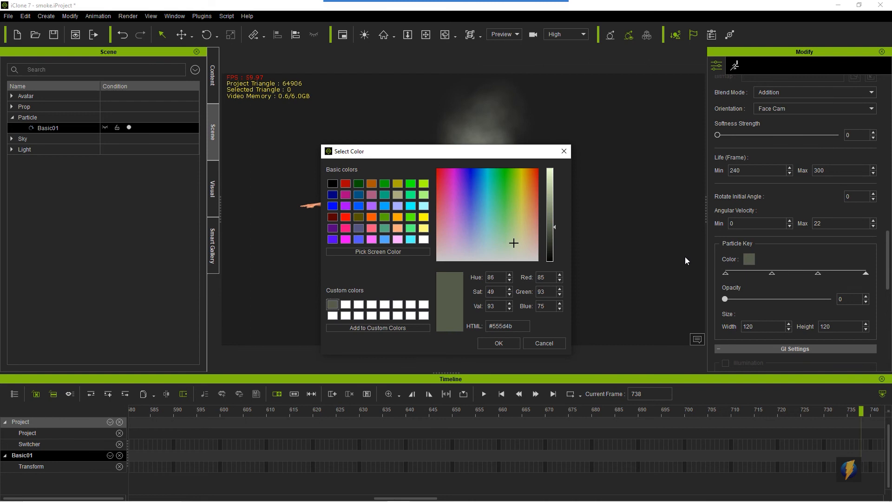
left_click(550, 243)
left_click(499, 343)
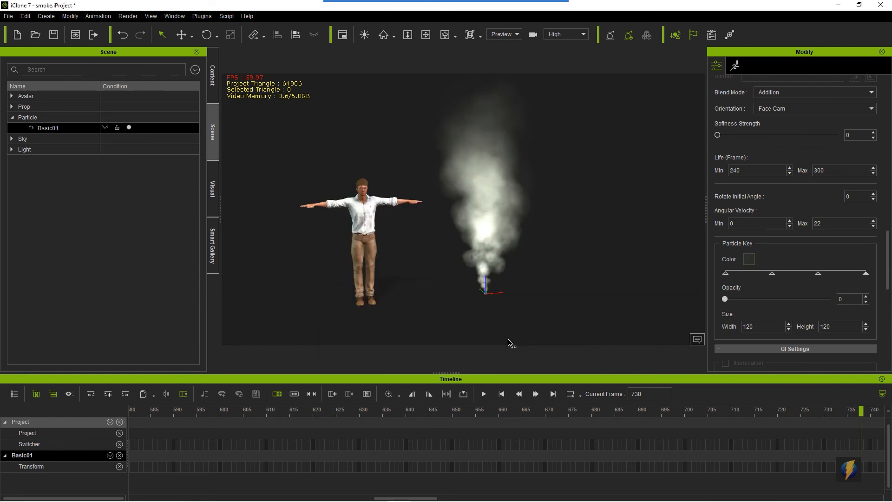
- Darken the second particle key's color to #393e32
left_click(772, 272)
left_click(747, 258)
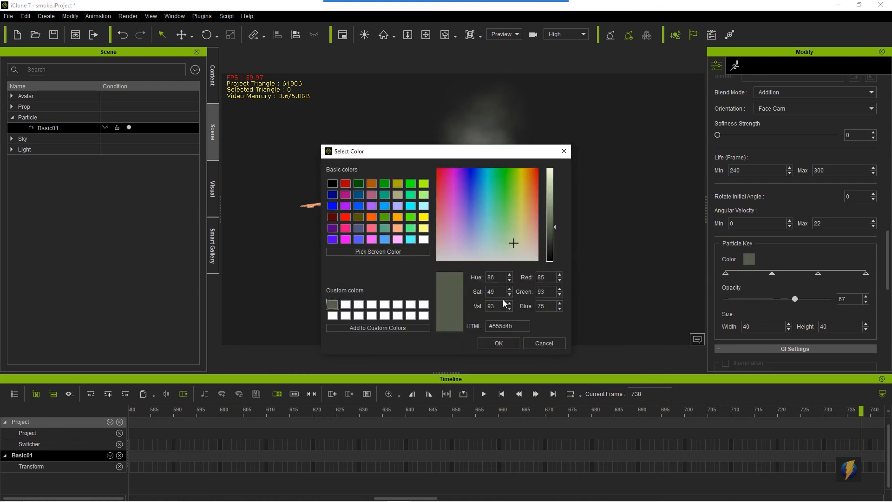
left_click(551, 238)
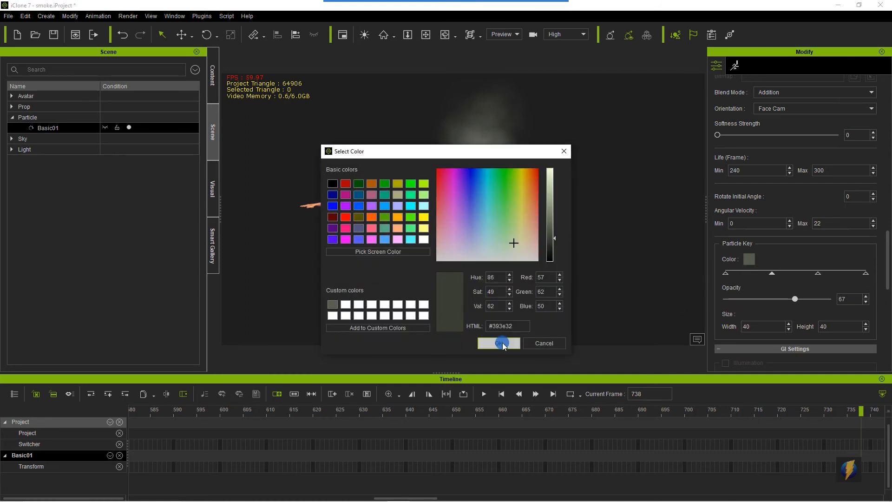
left_click(498, 343)
- Darken the third particle key's color to #393e32
left_click(818, 274)
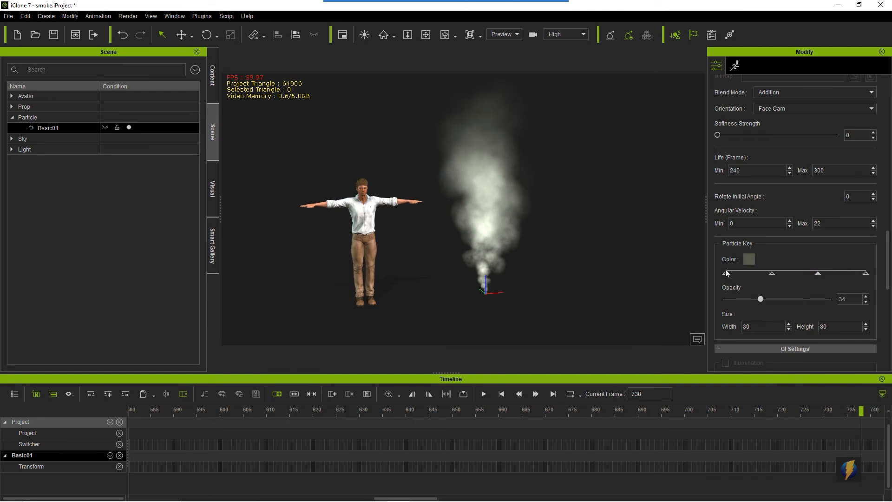
left_click(749, 258)
left_click(551, 238)
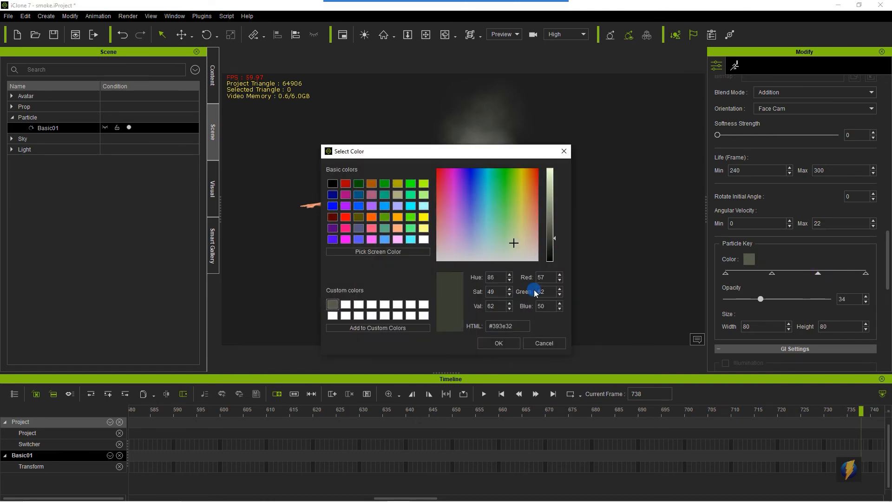
left_click(498, 343)
- Play the animation to review the recolored smoke and return to the first frame
left_click(864, 274)
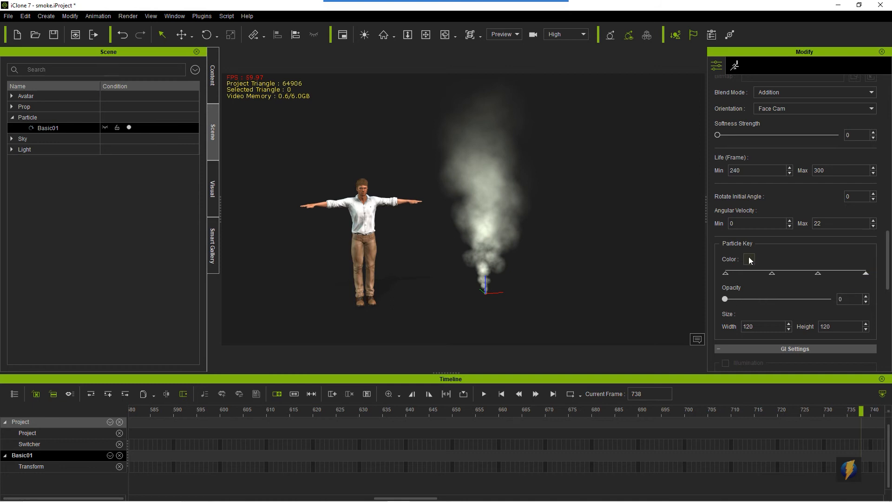
left_click(818, 273)
left_click(483, 393)
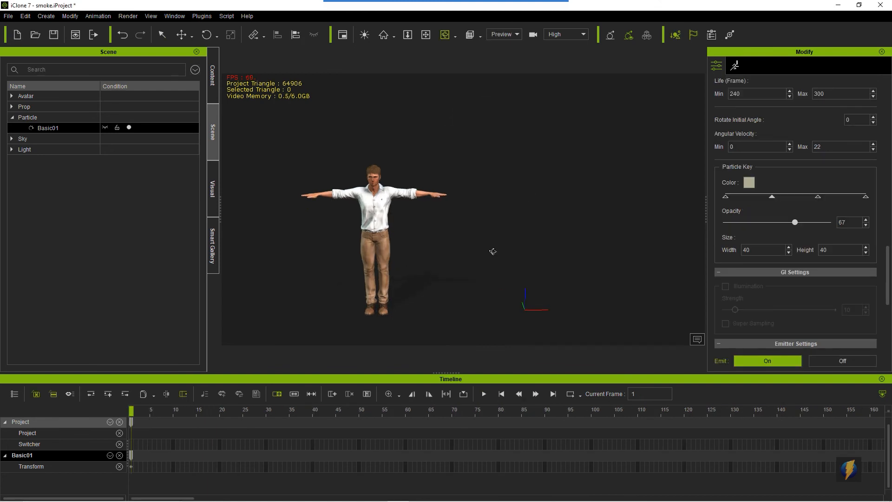
left_click(485, 394)
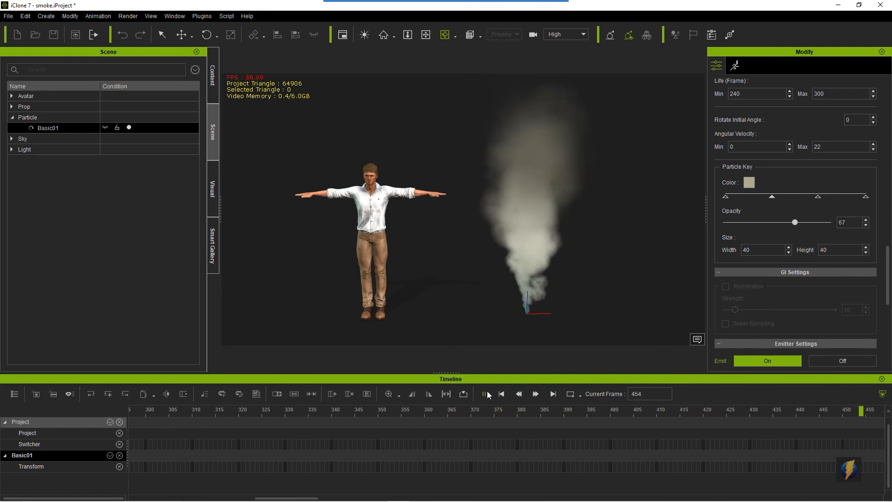
left_click(500, 394)
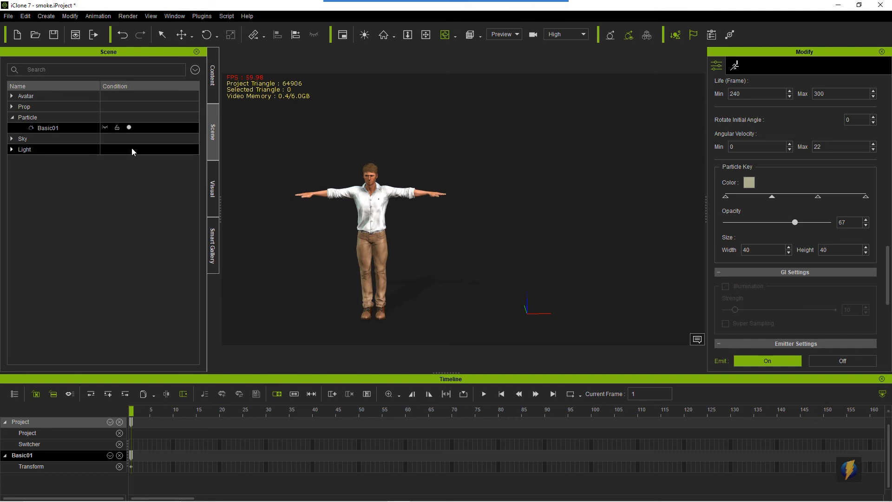
- Show the content library, play the animation until the smoke plume is fully formed, and pause it
left_click(215, 82)
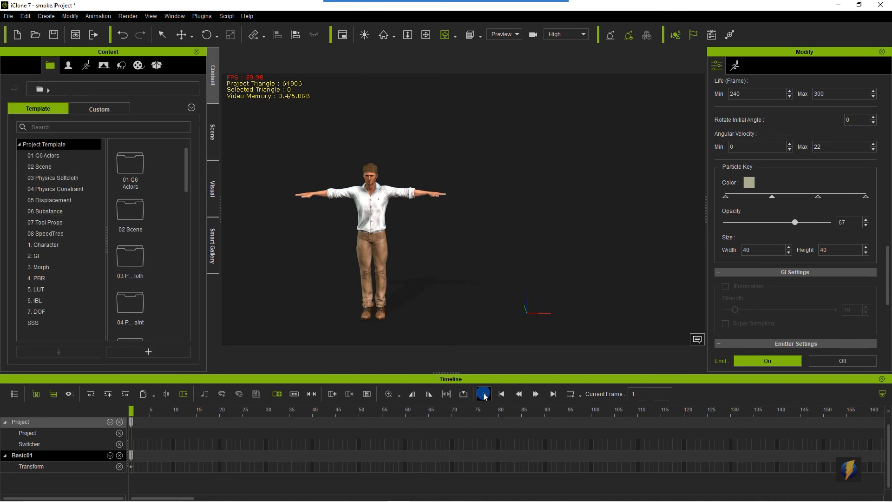
left_click(483, 394)
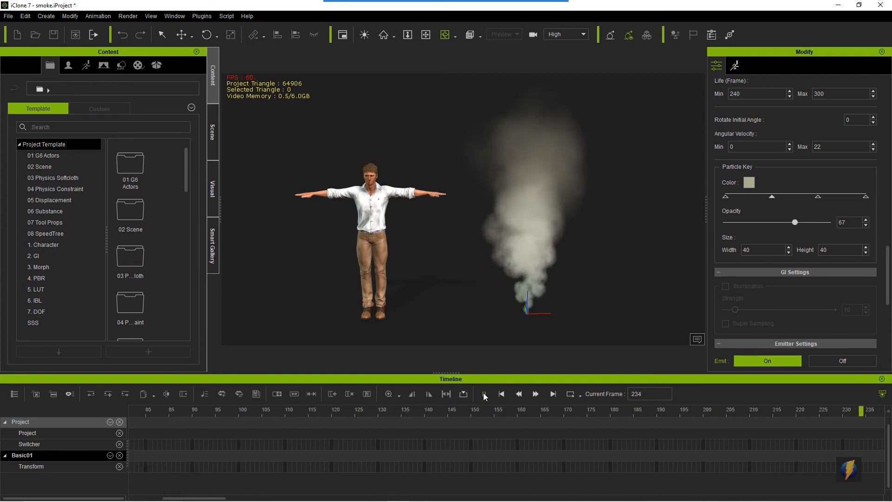
left_click(483, 394)
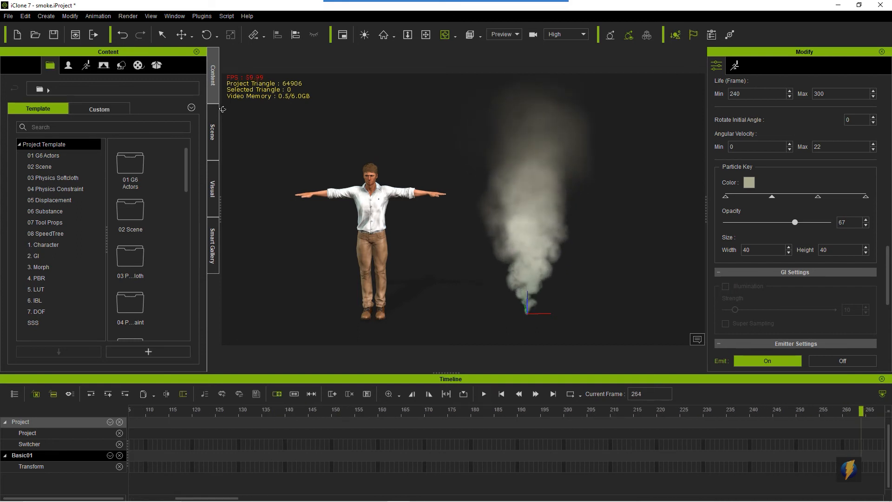
- Save the smoke particle to the custom Particle library under the name MySmoke
left_click(122, 65)
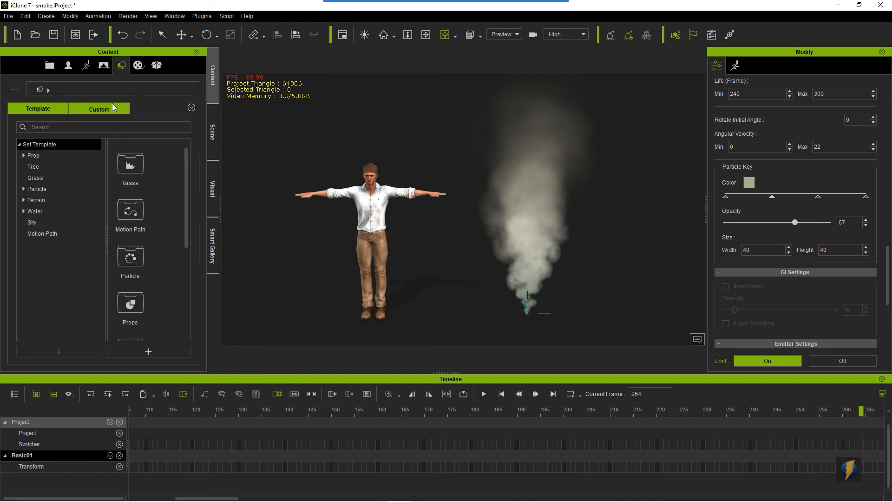
left_click(88, 189)
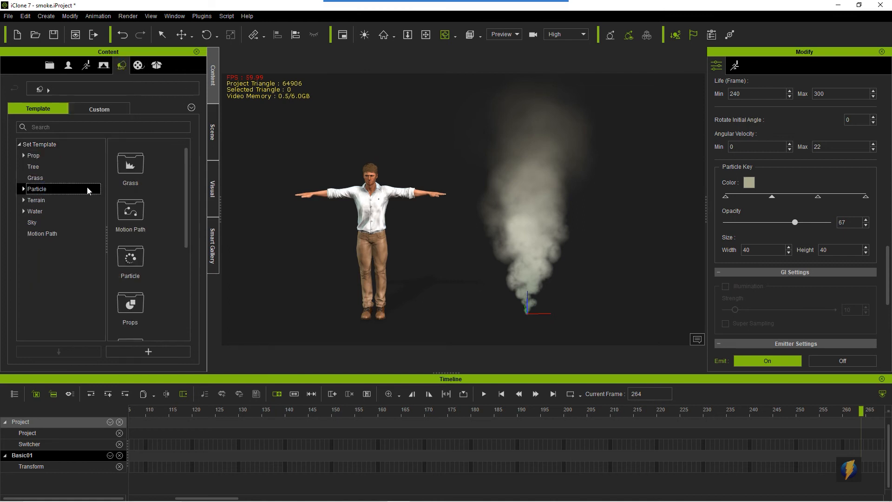
left_click(105, 109)
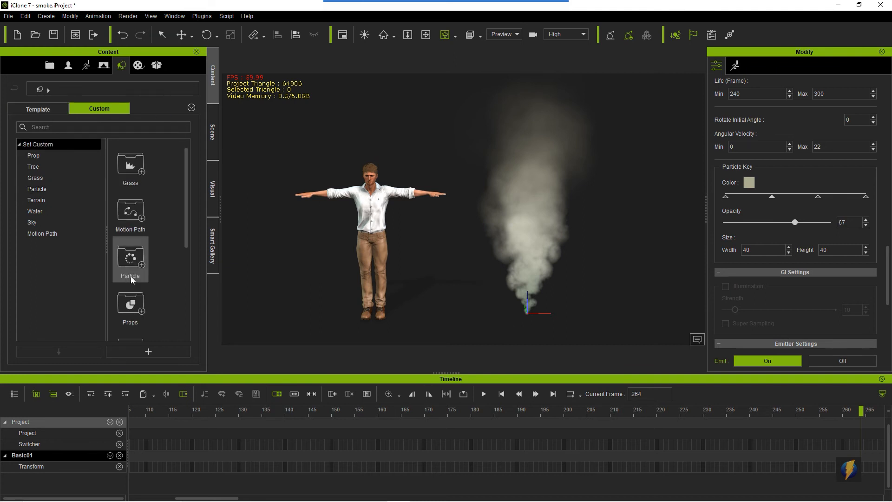
left_click(38, 189)
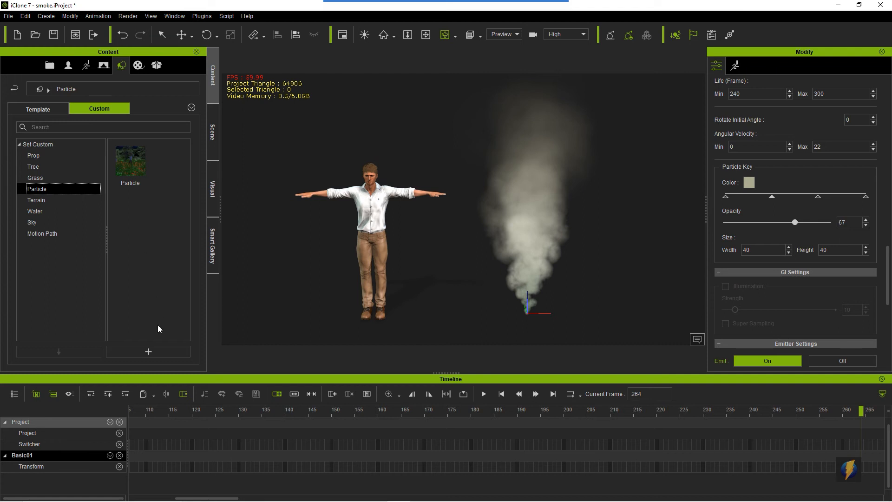
left_click(149, 349)
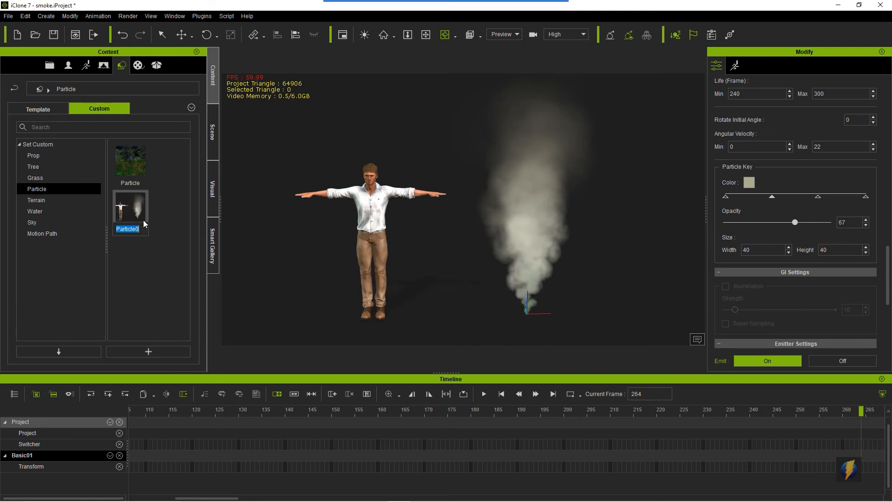
mouse_move(148, 222)
type("MySmoke")
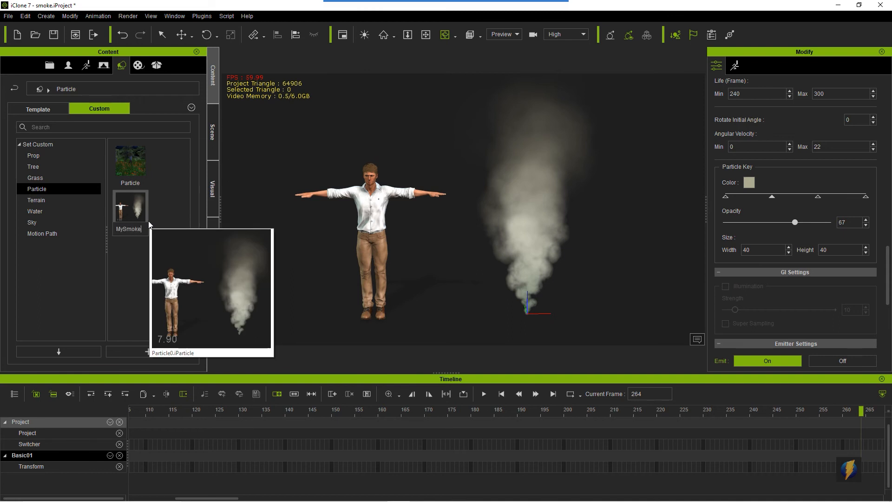
key("Return")
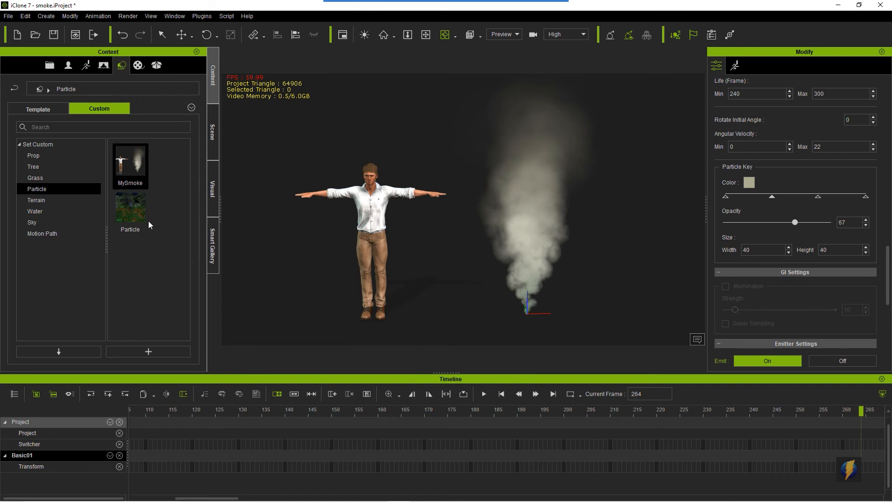
- Add the saved MySmoke particle to the current scene, play the animation to check it, and pause
left_click_drag(132, 169, 692, 291)
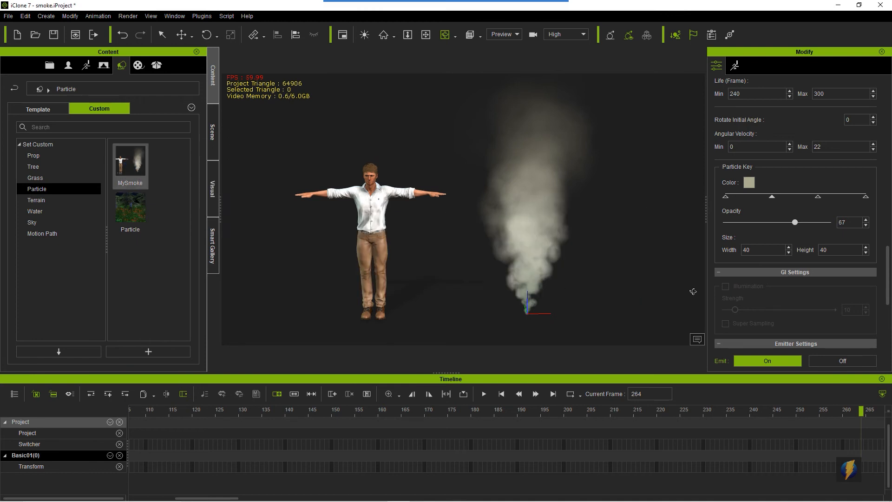
left_click(484, 394)
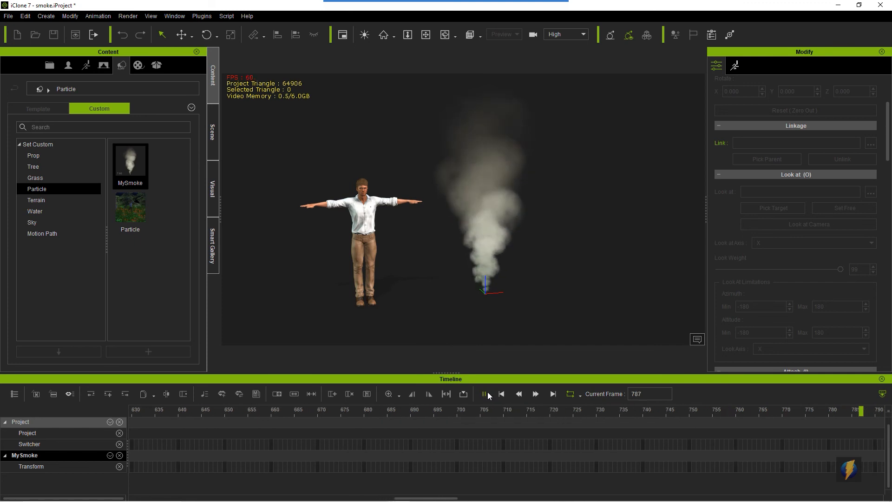
left_click(484, 392)
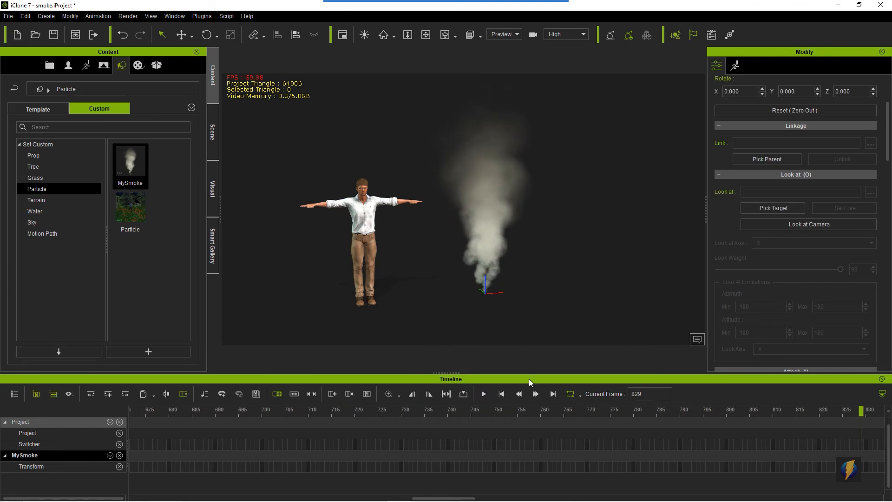
- Start a new project without saving the current one
left_click(7, 16)
left_click(19, 28)
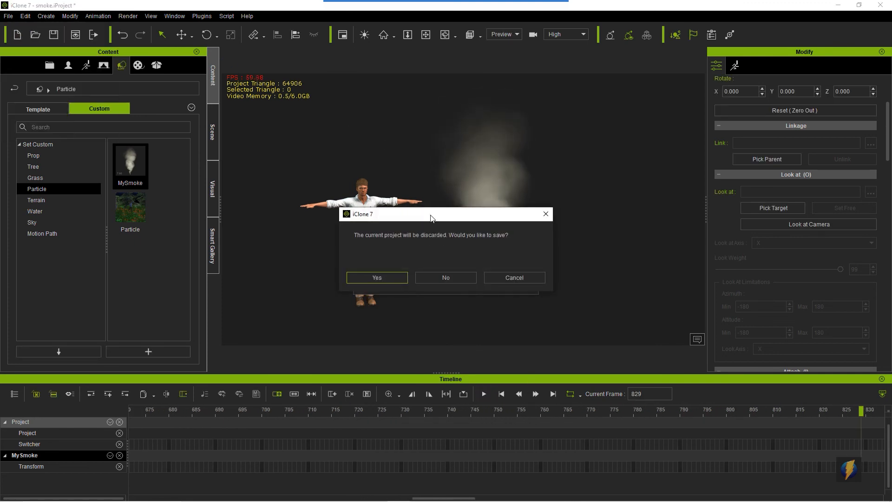
left_click(445, 277)
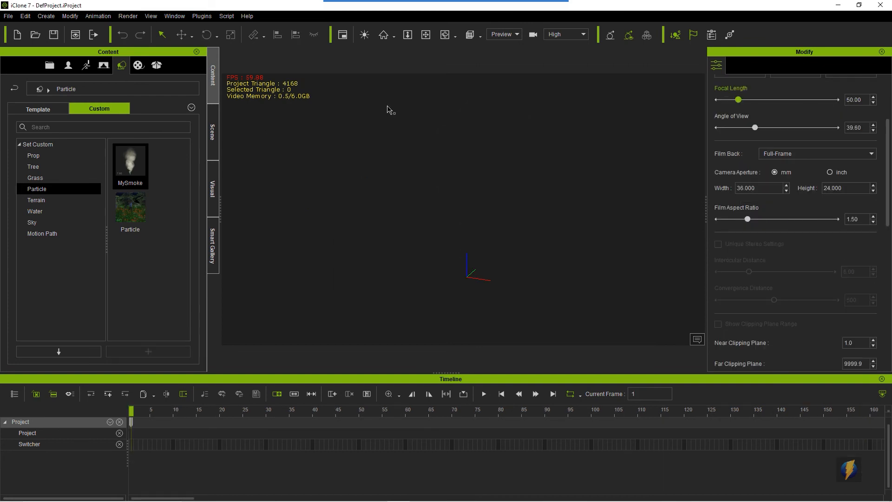
- Add the saved MySmoke particle to the empty project and play the animation
double_click(131, 161)
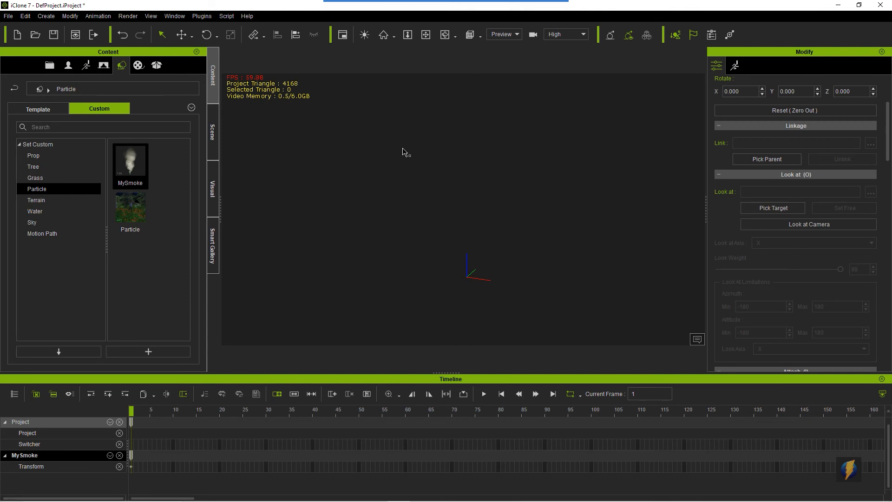
left_click(484, 389)
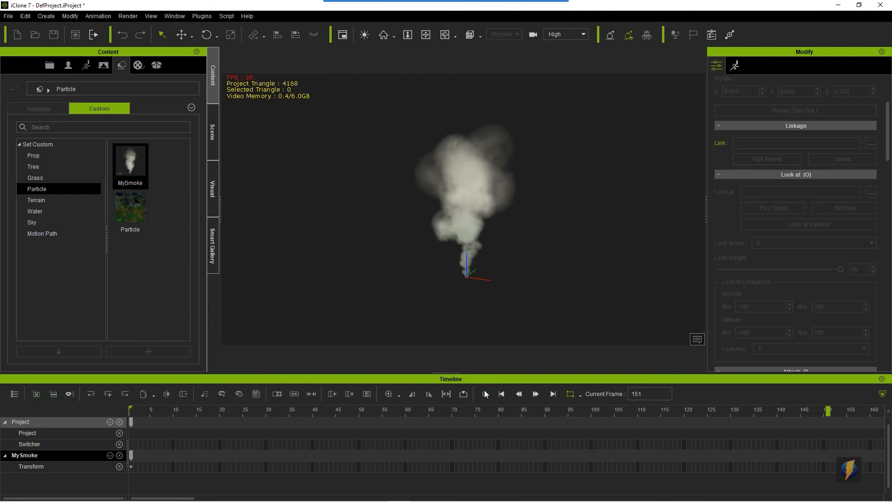
- Replay the MySmoke animation from the first frame and pause it
left_click(484, 392)
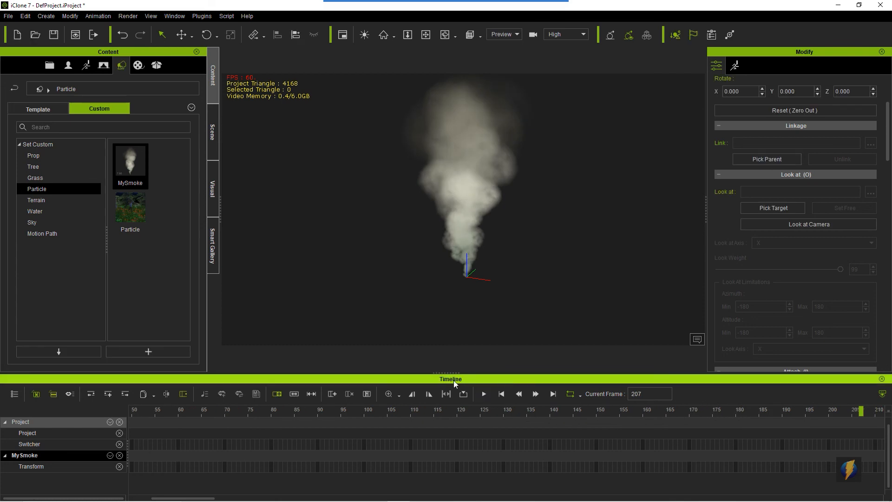
left_click(501, 394)
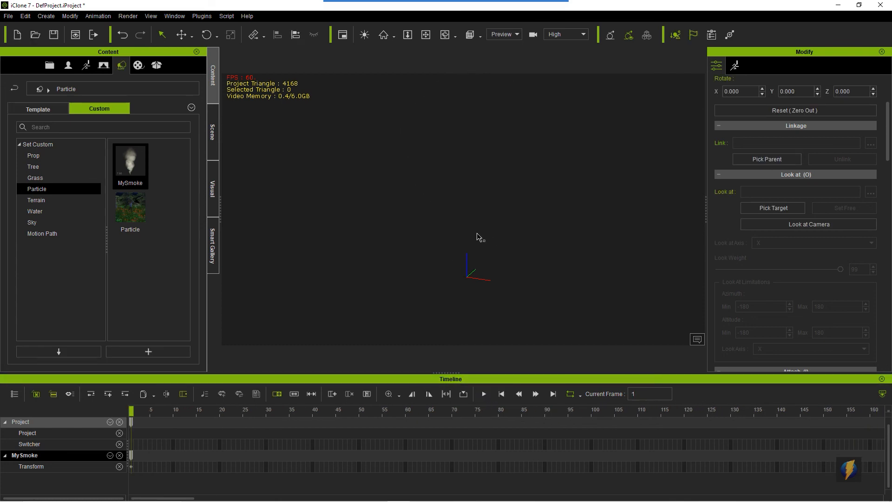
left_click(483, 394)
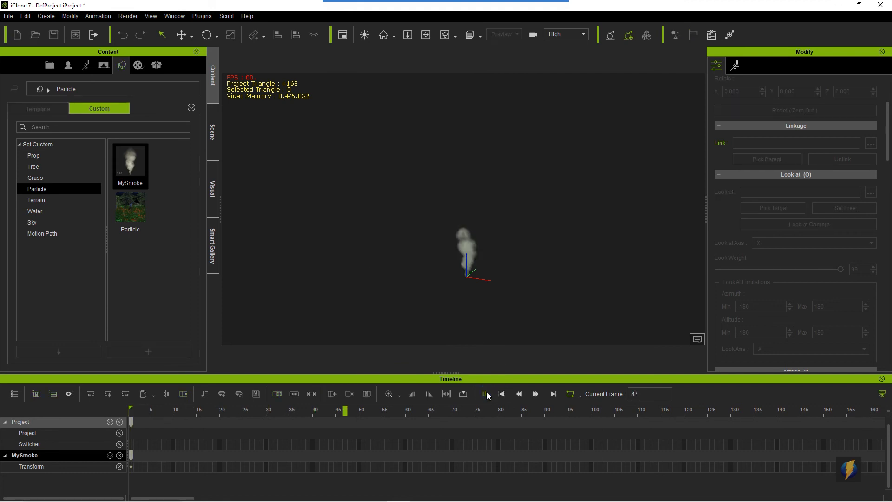
left_click(484, 394)
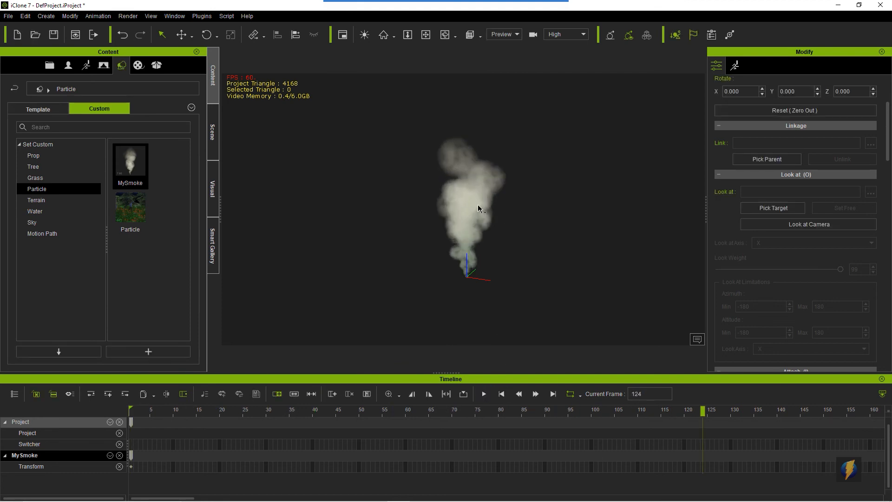
- Select MySmoke in the scene and set its particle blend mode to Addition
left_click(212, 135)
left_click(71, 139)
scroll(825, 252, "down", 10)
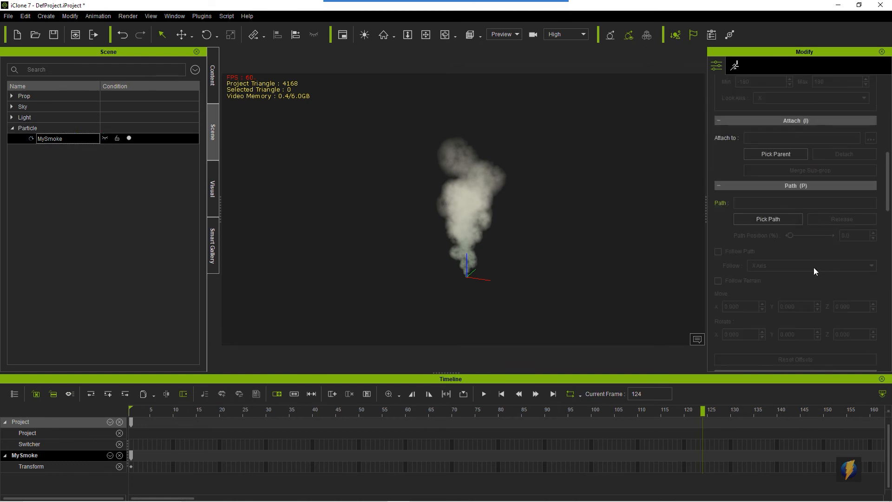
scroll(810, 266, "down", 7)
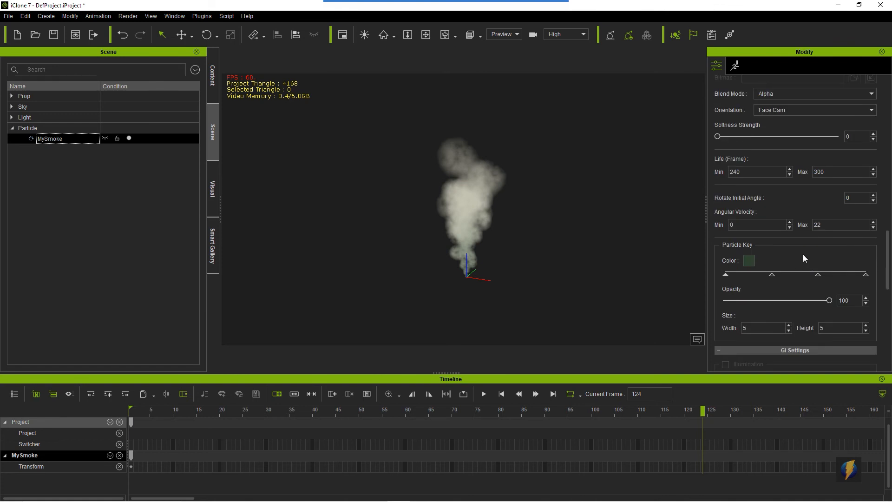
scroll(778, 245, "up", 8)
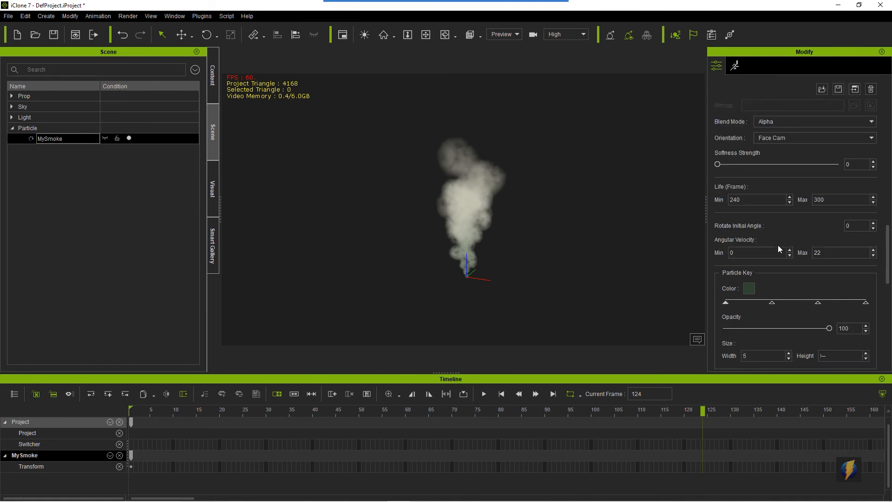
scroll(781, 245, "up", 5)
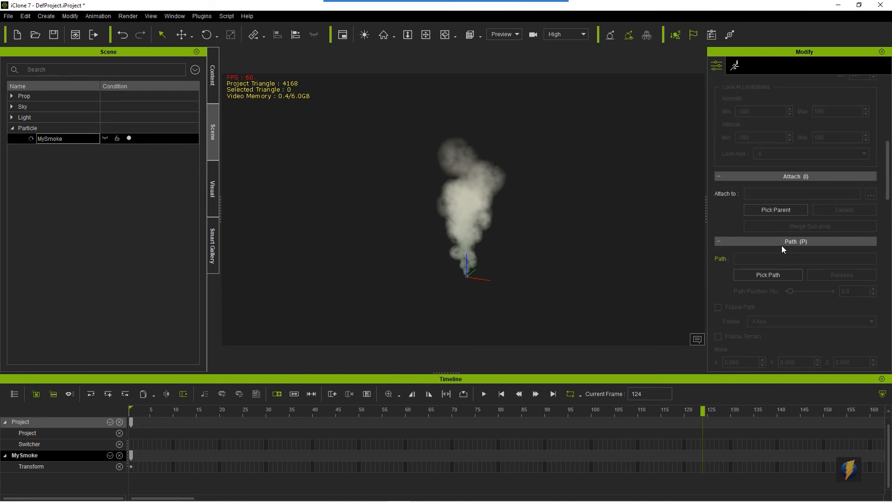
scroll(781, 245, "down", 7)
scroll(802, 249, "down", 2)
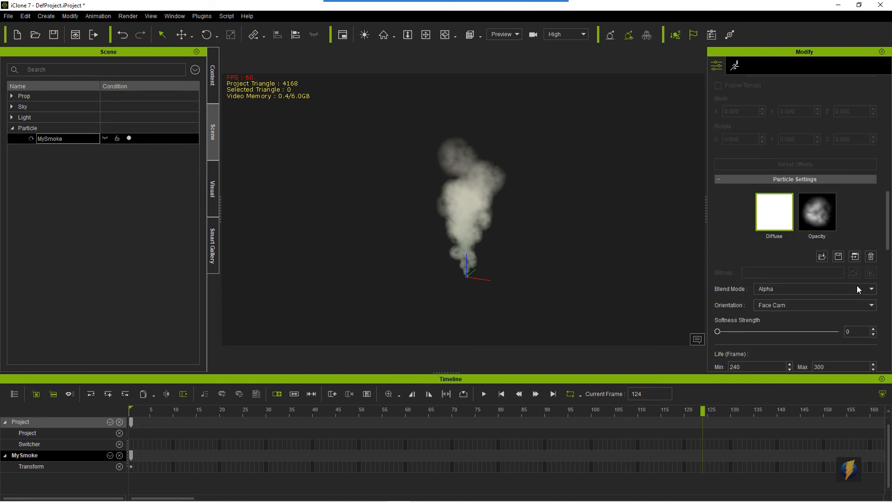
left_click(860, 289)
left_click(825, 311)
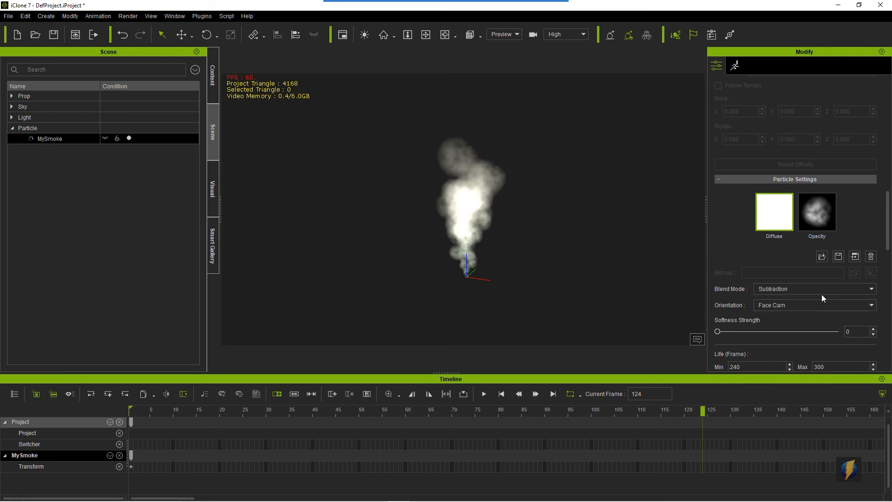
left_click(806, 289)
left_click(788, 301)
- Set the first particle key's color to a dark red
scroll(723, 243, "down", 6)
scroll(721, 250, "down", 1)
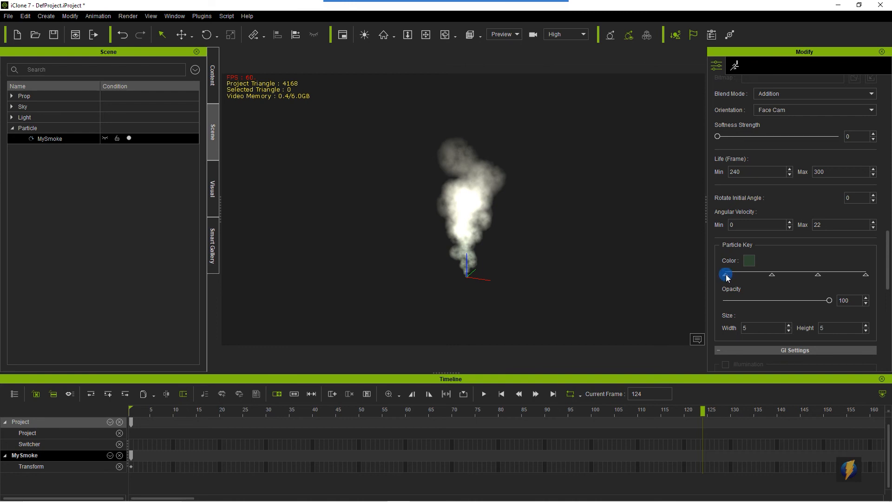
left_click(748, 260)
left_click(530, 187)
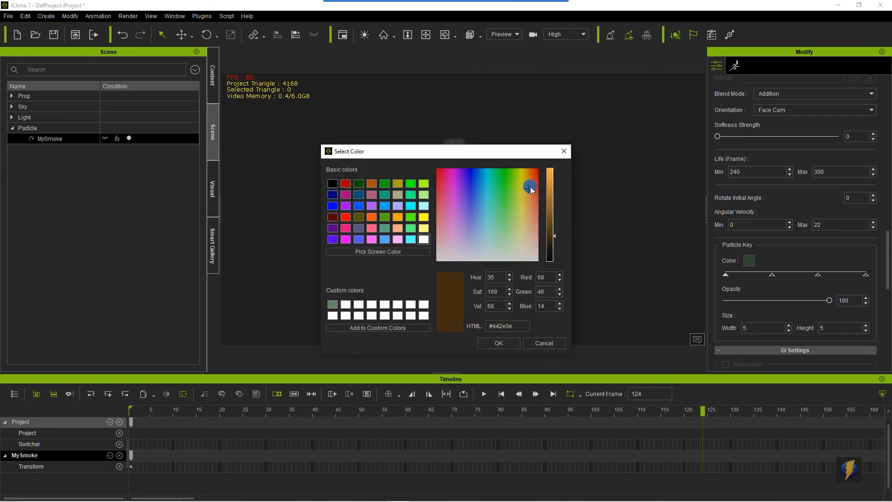
left_click_drag(531, 190, 540, 161)
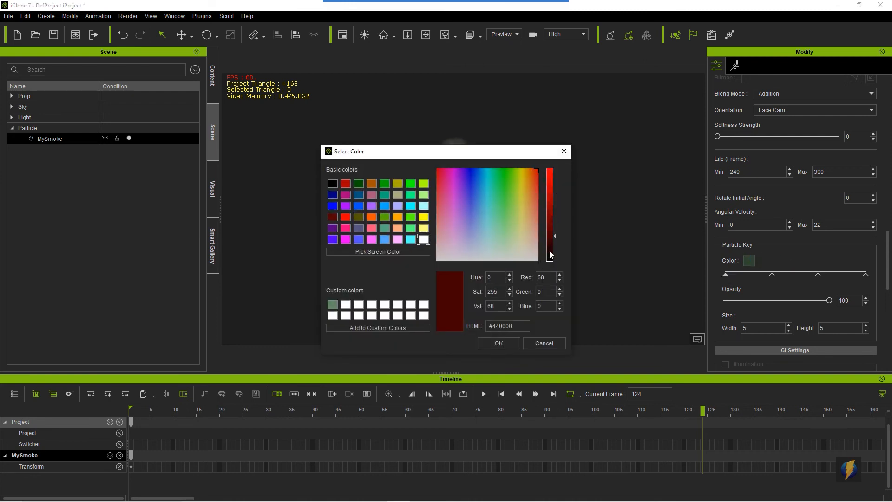
left_click(557, 241)
left_click(498, 343)
- Set the second particle key's color to pure red, #ff0000
left_click(772, 274)
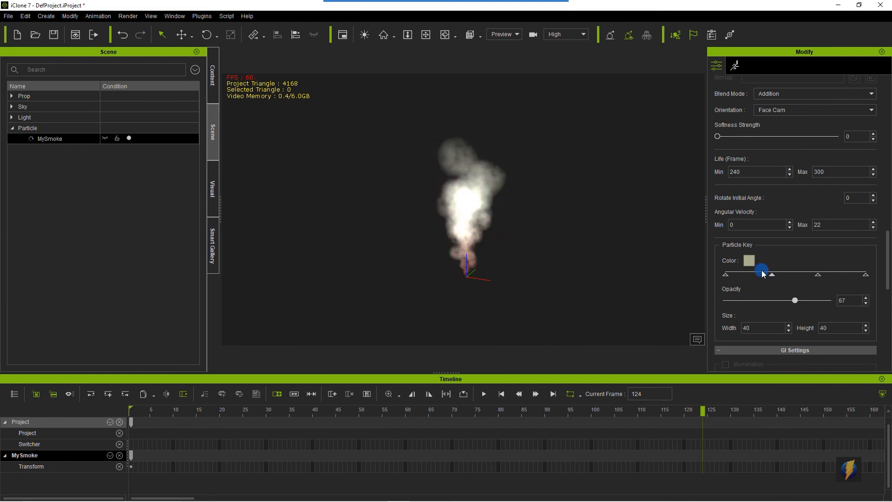
left_click(749, 260)
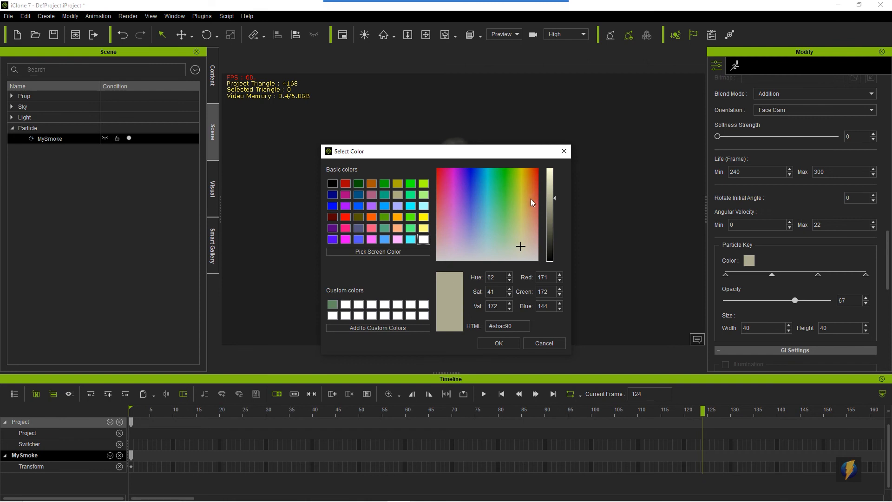
left_click_drag(531, 202, 547, 150)
left_click_drag(552, 203, 554, 170)
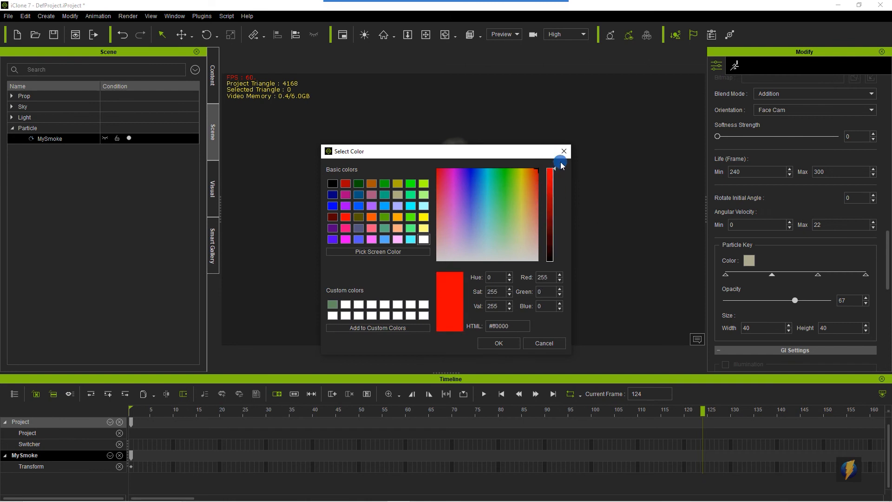
left_click(498, 343)
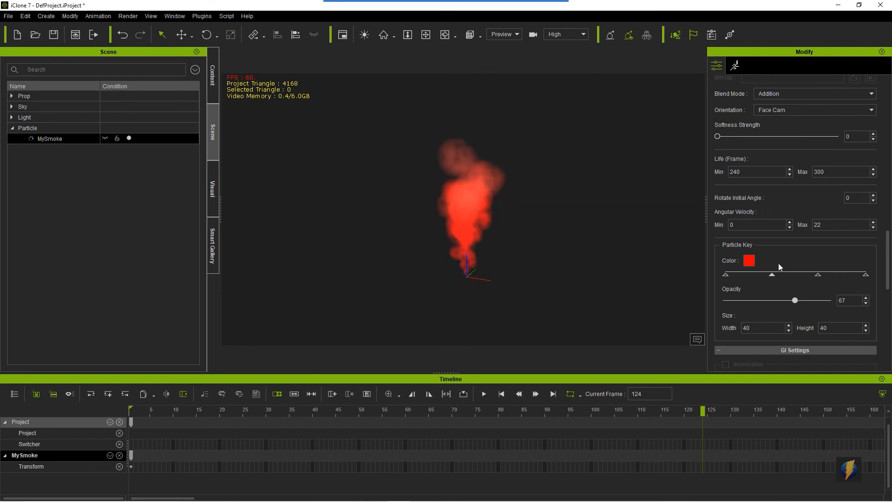
- Set the third particle key's color to bright orange, #ff6a00
left_click(817, 274)
left_click(748, 260)
mouse_move(521, 206)
left_mouse_down()
mouse_move(532, 171)
mouse_move(552, 156)
left_mouse_up()
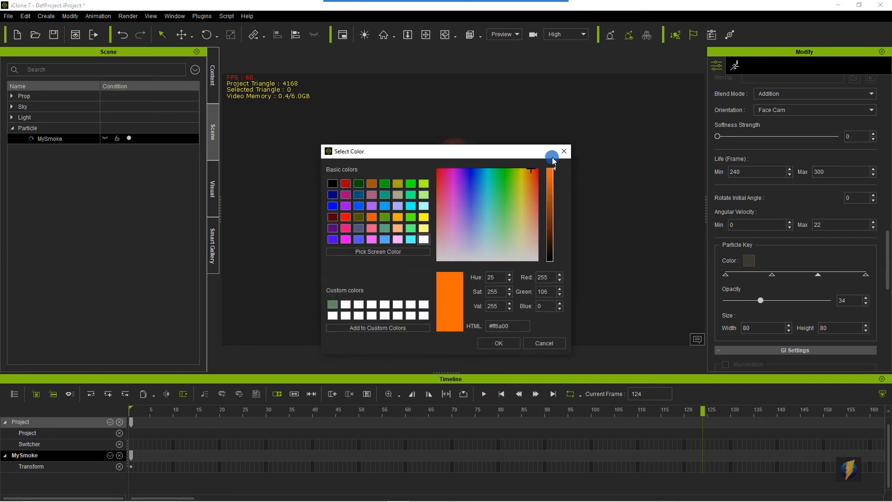
left_click(498, 343)
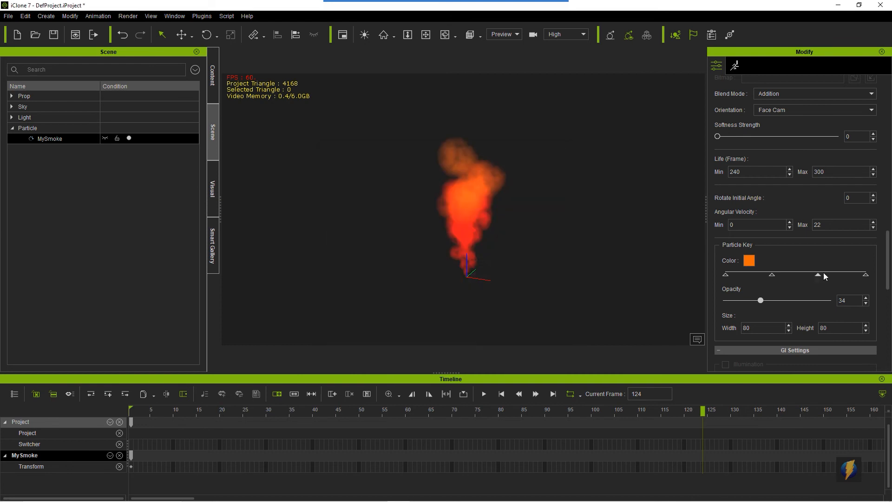
- Set the fourth particle key's color to black
left_click(865, 275)
left_click(748, 260)
left_click_drag(548, 237, 553, 273)
left_click(498, 343)
- Preview the recolored particle, turn off loop playback, and replay the animation from the first frame
left_click(484, 393)
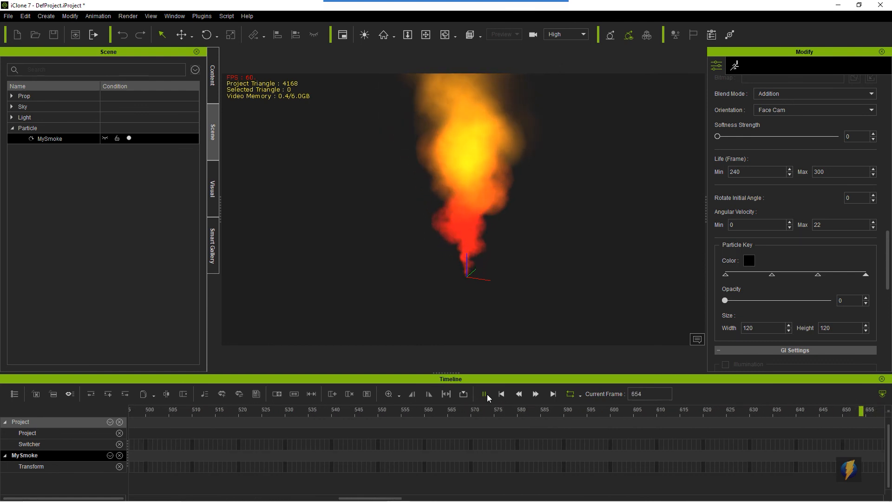
left_click(484, 394)
left_click(501, 394)
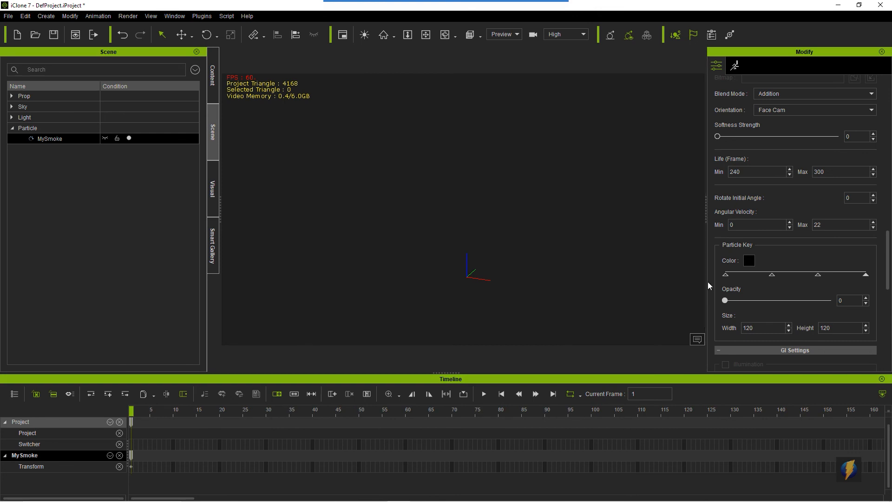
left_click(570, 393)
left_click(484, 393)
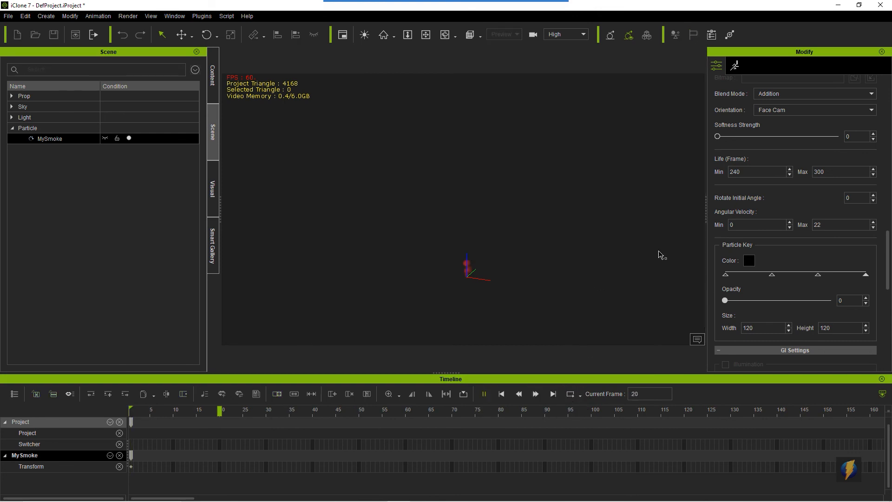
- Set the particle's maximum angular velocity to 0, replay the animation from the start, and pause it
scroll(792, 266, "down", 3)
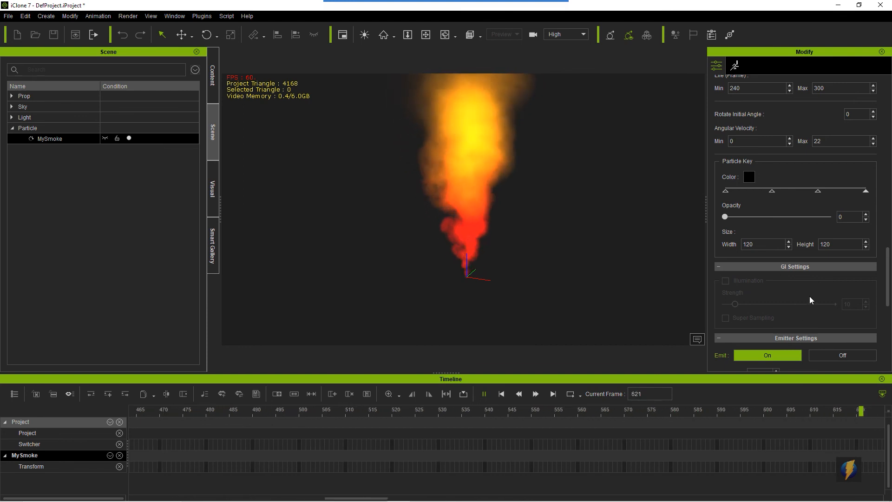
double_click(835, 141)
type("0")
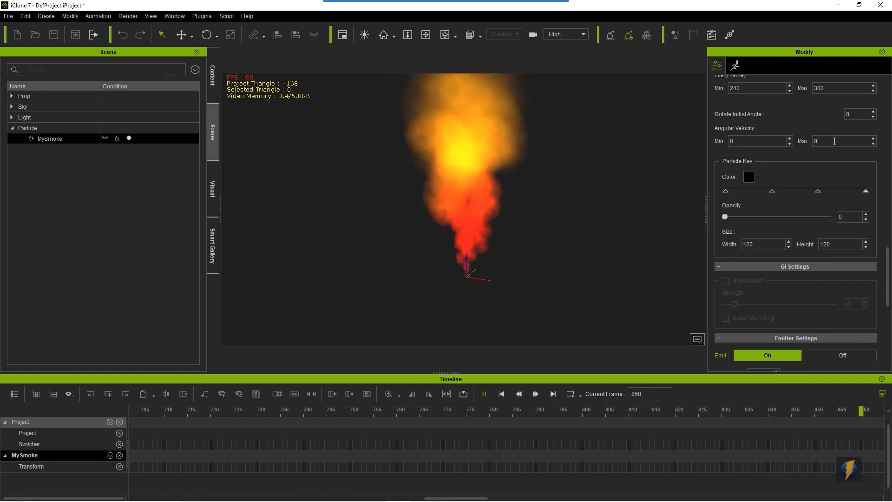
left_click(501, 394)
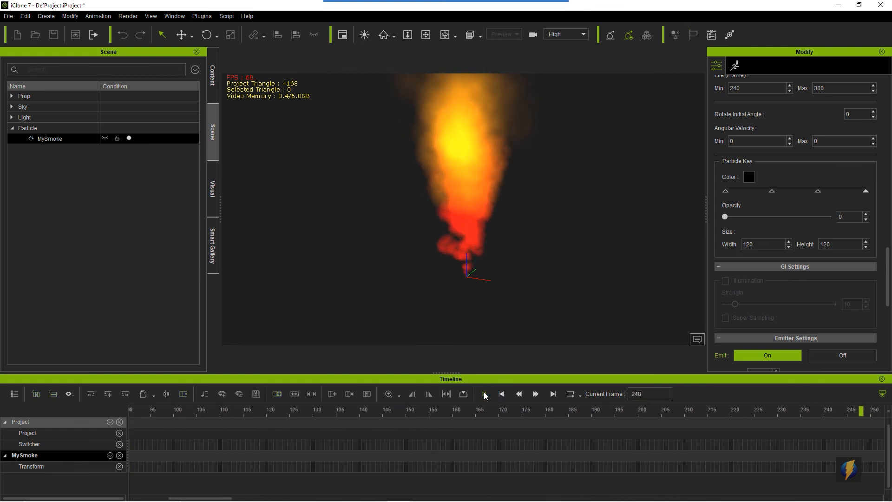
left_click(484, 394)
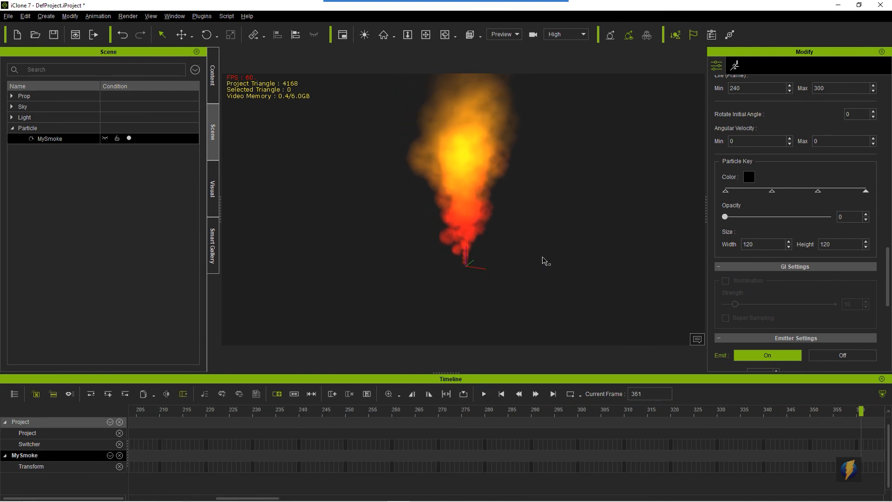
- Set the first particle key's width and height to 20
key("x")
left_click_drag(511, 192, 507, 233)
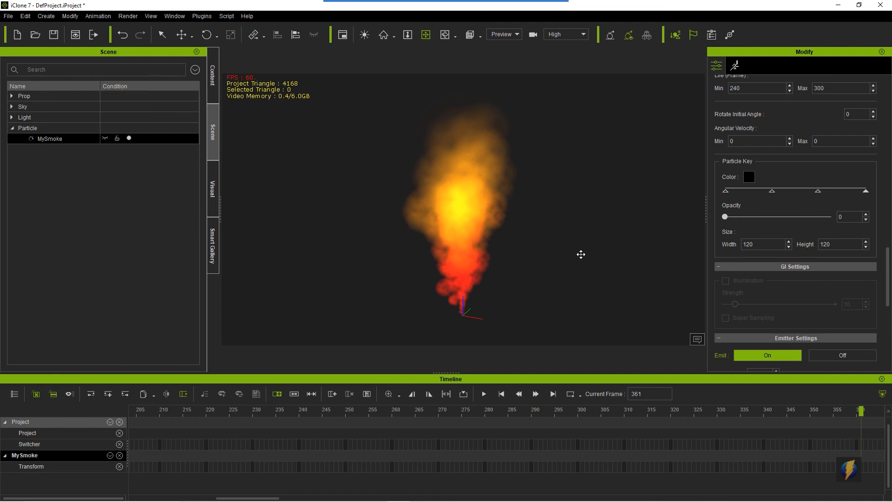
left_click(725, 192)
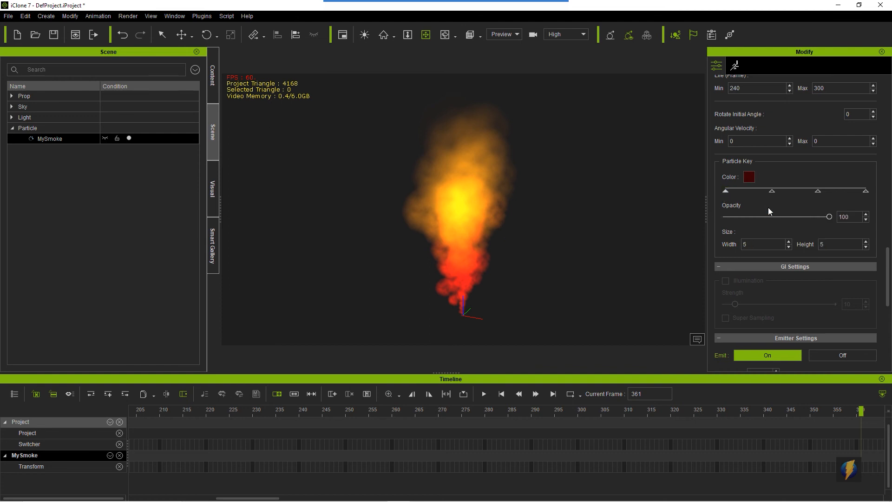
double_click(756, 246)
double_click(825, 242)
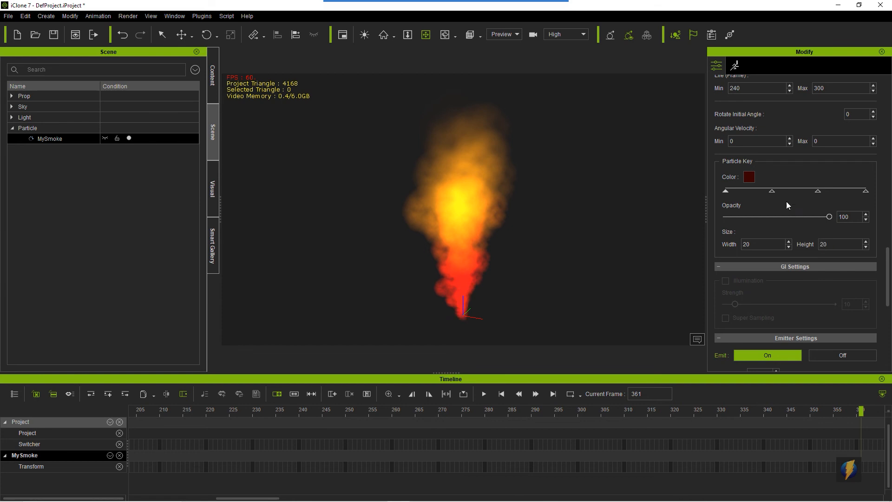
- Edit the second particle key's height and set the third key's width to 20
left_click(772, 191)
double_click(835, 247)
left_click(817, 190)
double_click(764, 244)
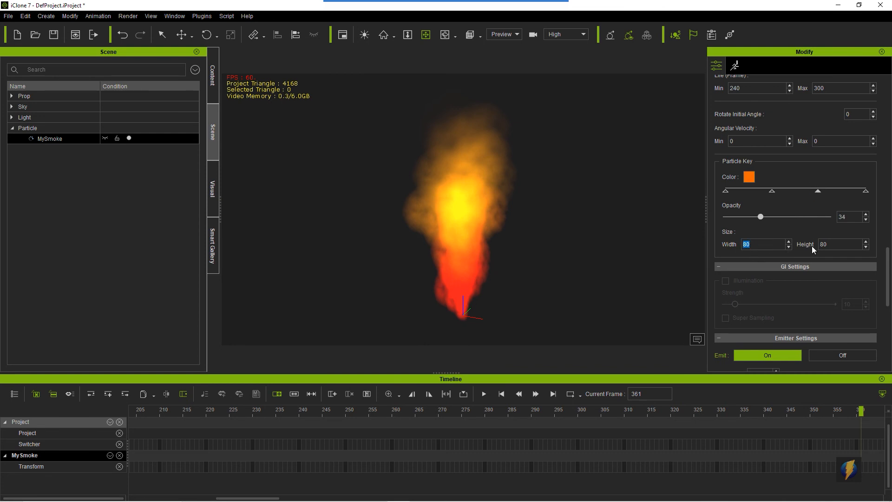
type("20")
double_click(836, 244)
- Set the fourth particle key's width to 20 and play the animation briefly to check the flame shape
left_click(865, 192)
double_click(761, 246)
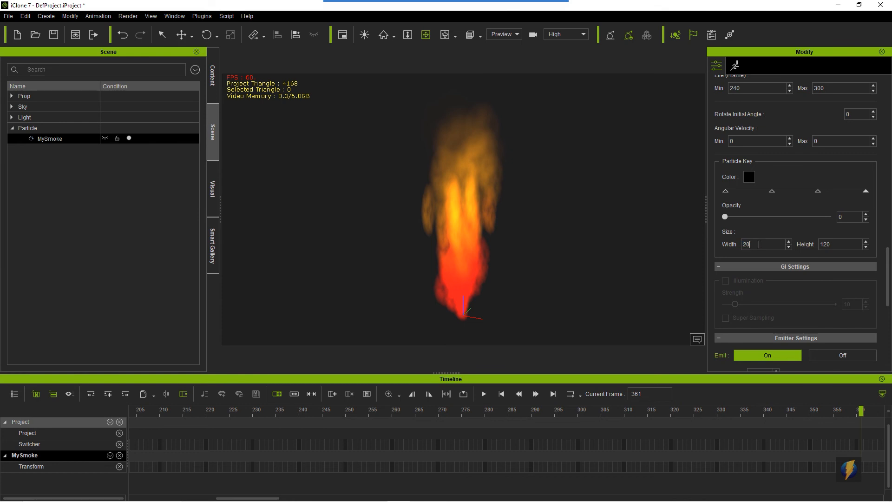
key("Return")
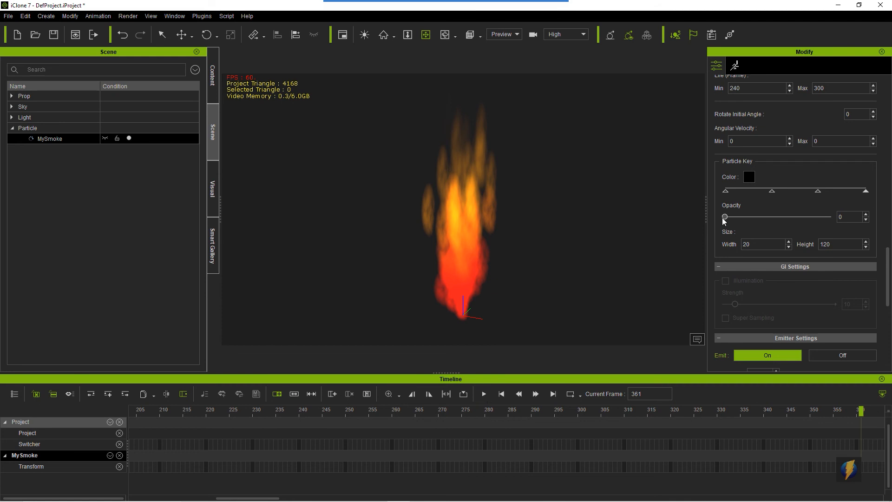
left_click(484, 394)
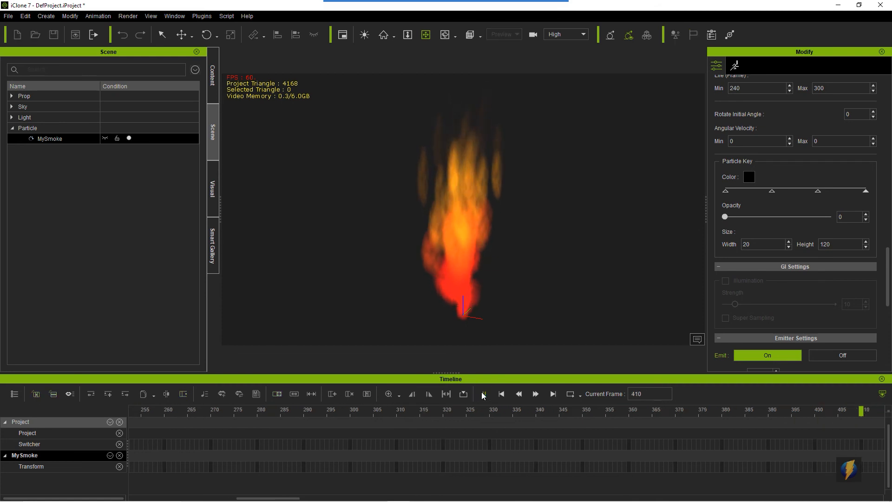
left_click(483, 393)
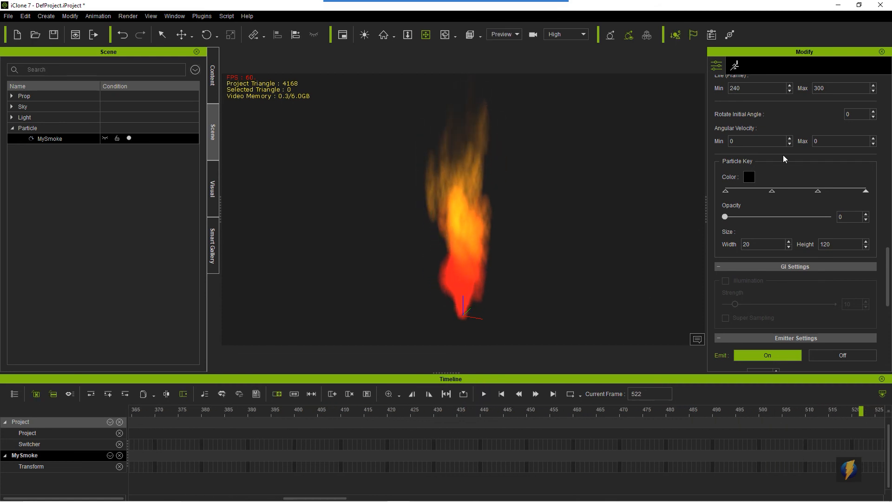
- Review the first, third and fourth particle keys, and play the animation briefly to examine the flame
left_click(725, 191)
left_click(818, 191)
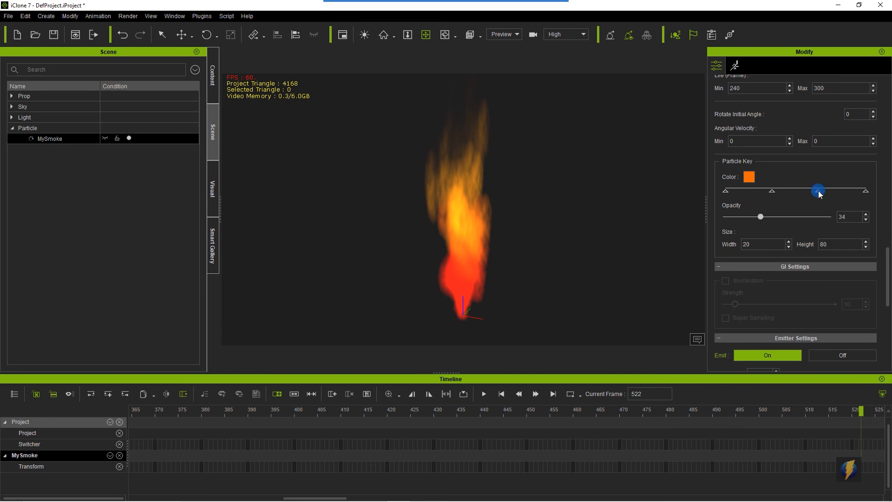
left_click(865, 191)
left_click(483, 394)
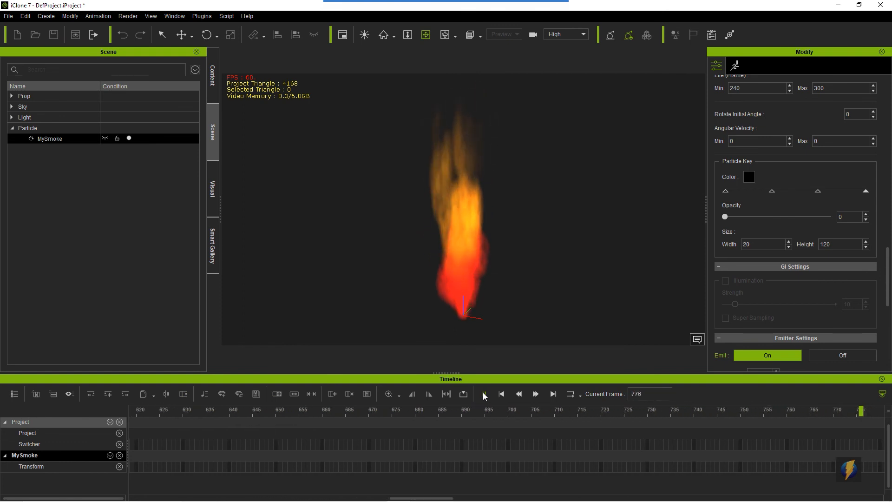
left_click(484, 394)
- Set the particle's life to a minimum of 60 and maximum of 80 frames, replay from the start, and pause
scroll(810, 278, "up", 2)
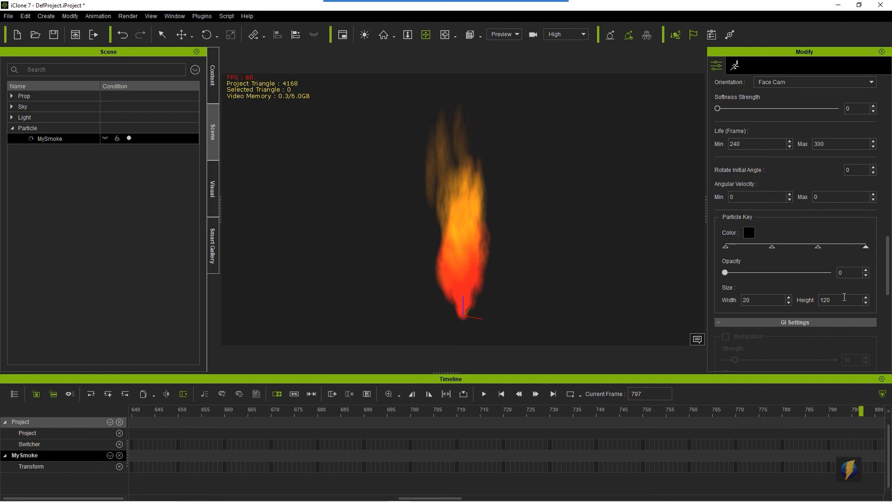
scroll(844, 296, "up", 2)
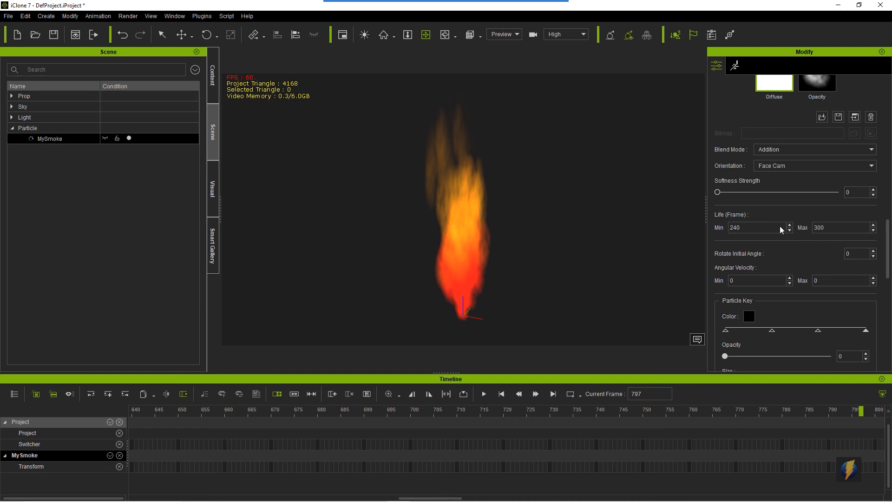
double_click(752, 226)
double_click(827, 228)
type("80")
left_click(501, 393)
left_click(484, 394)
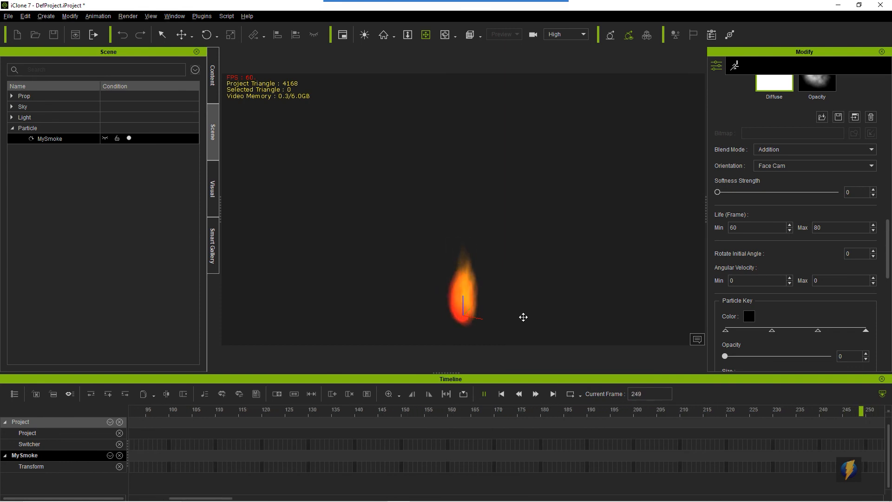
mouse_move(504, 294)
left_mouse_down()
mouse_move(517, 248)
mouse_move(521, 272)
mouse_move(568, 283)
left_mouse_up()
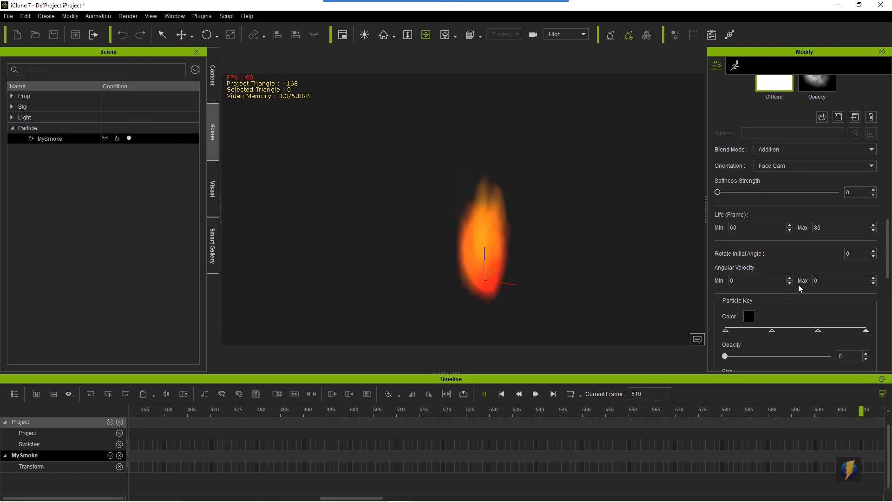
left_click(486, 395)
- Set the emitter's velocity to 800 and play the animation to check the flame
scroll(826, 287, "down", 10)
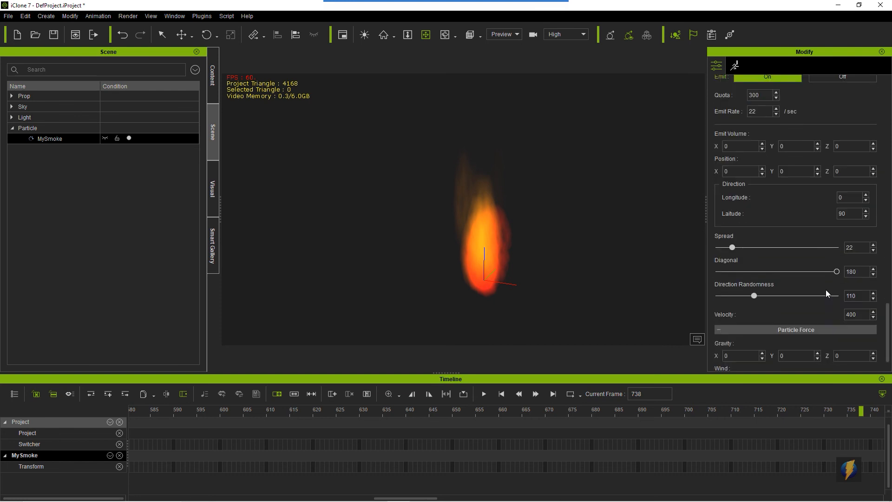
scroll(826, 293, "down", 1)
scroll(800, 291, "up", 5)
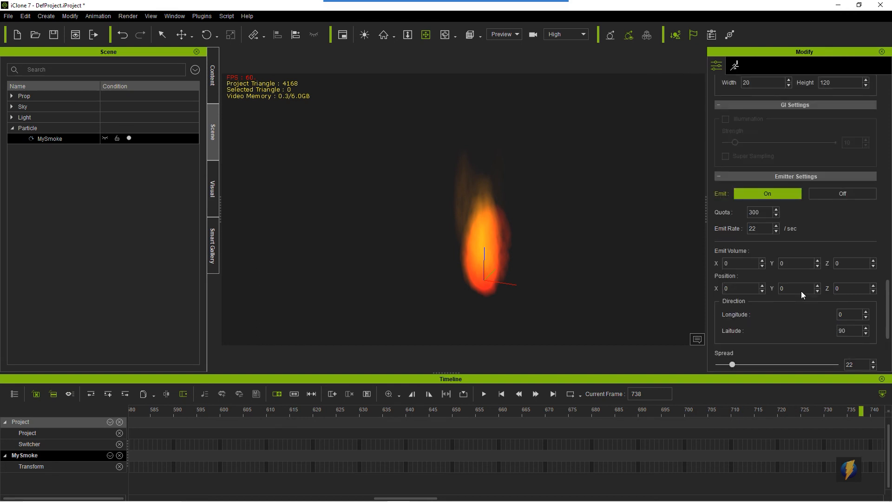
scroll(809, 283, "up", 1)
scroll(809, 284, "up", 3)
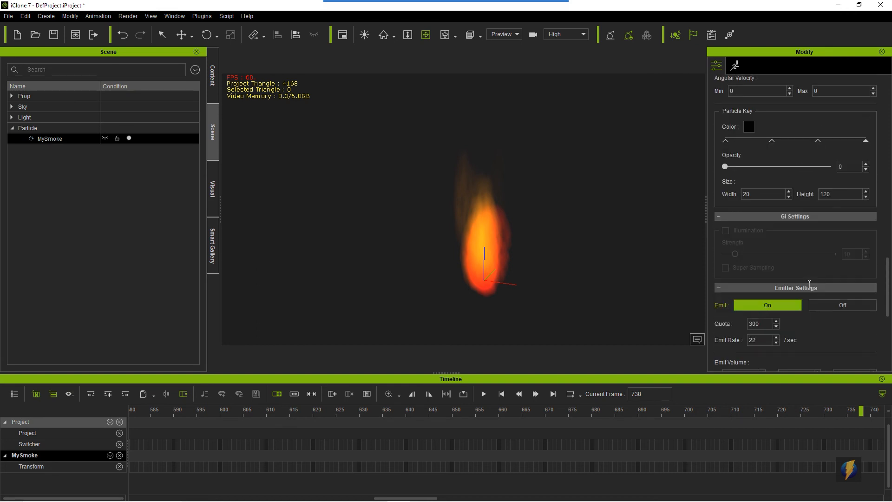
scroll(809, 283, "down", 9)
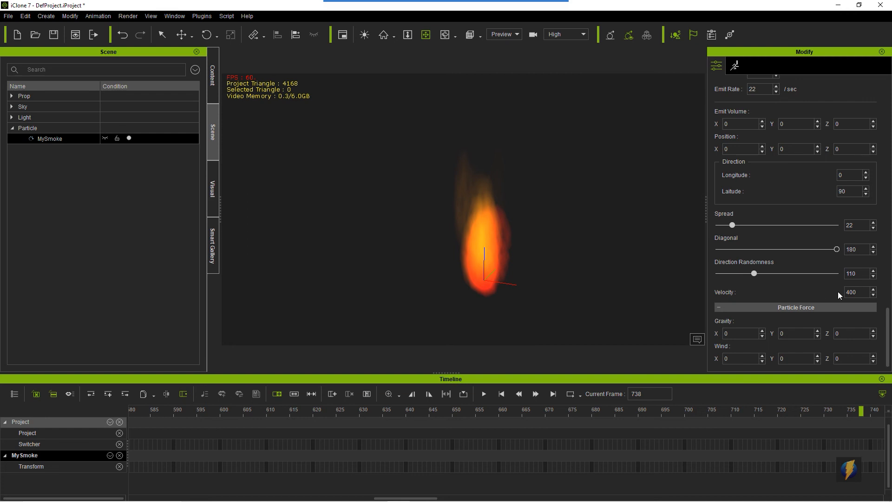
left_click(483, 394)
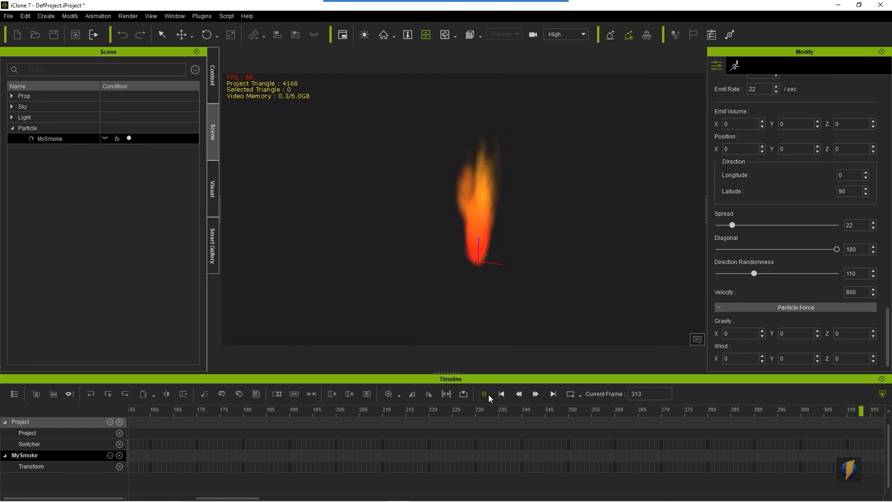
- Set the emitter's velocity to 1400 and replay the animation with the whole flame in view
double_click(854, 291)
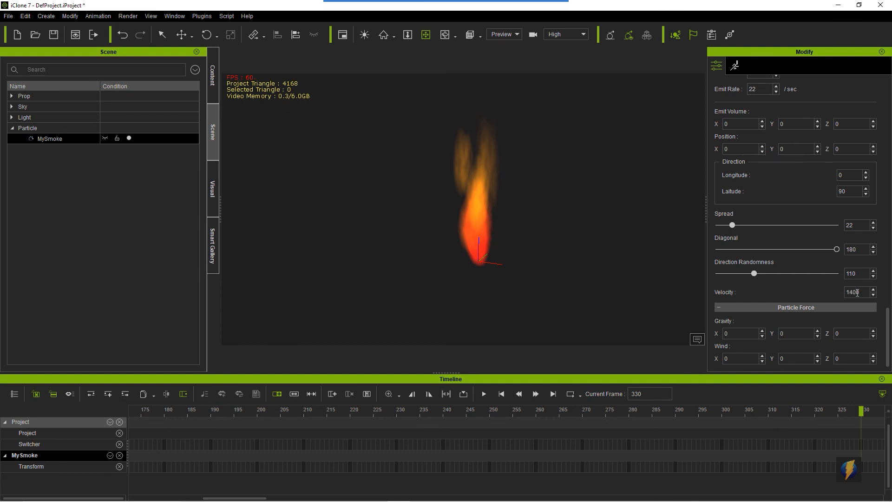
left_click(483, 394)
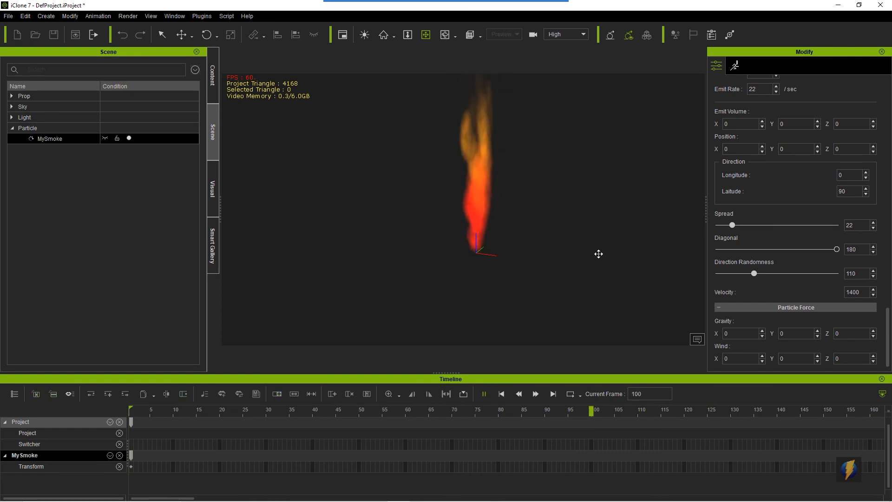
left_click_drag(527, 198, 529, 249)
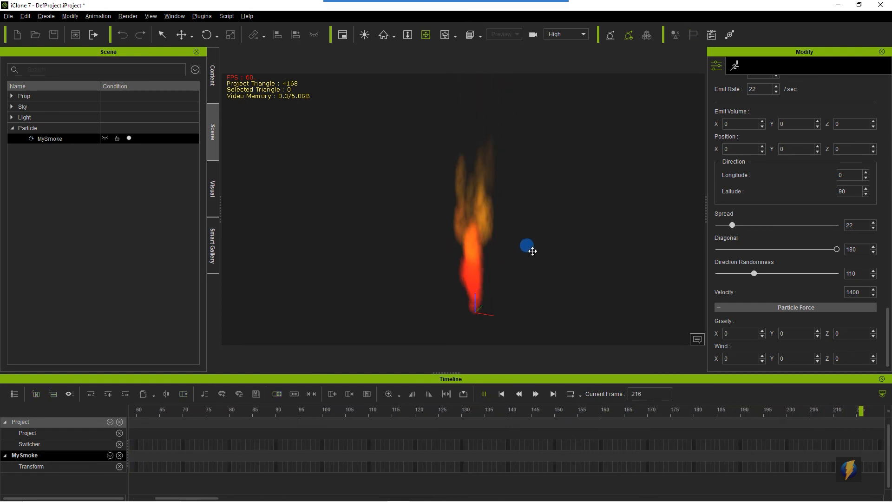
- Set the particle's life to a minimum of 40 and maximum of 60 frames, replay from the start, and pause
scroll(808, 274, "up", 4)
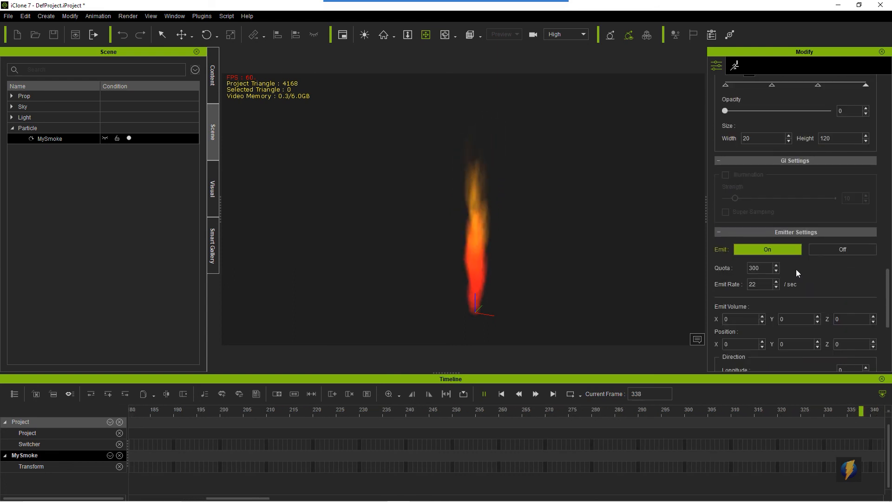
scroll(764, 219, "up", 2)
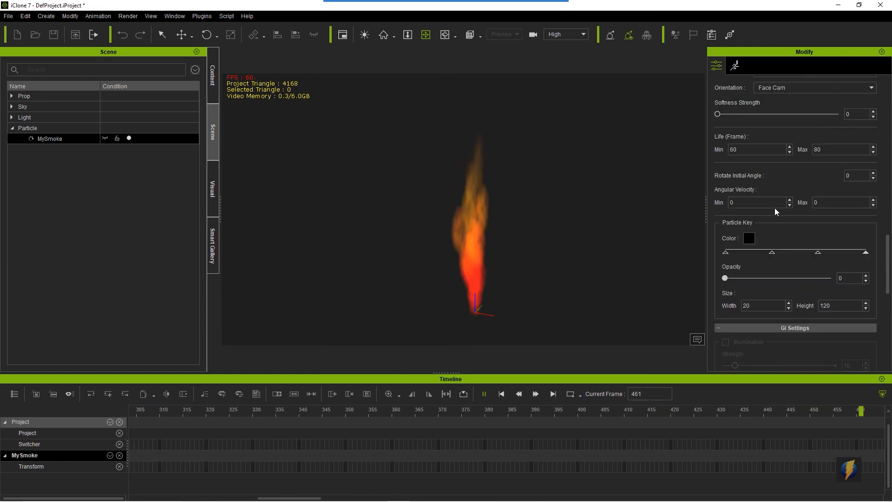
double_click(830, 149)
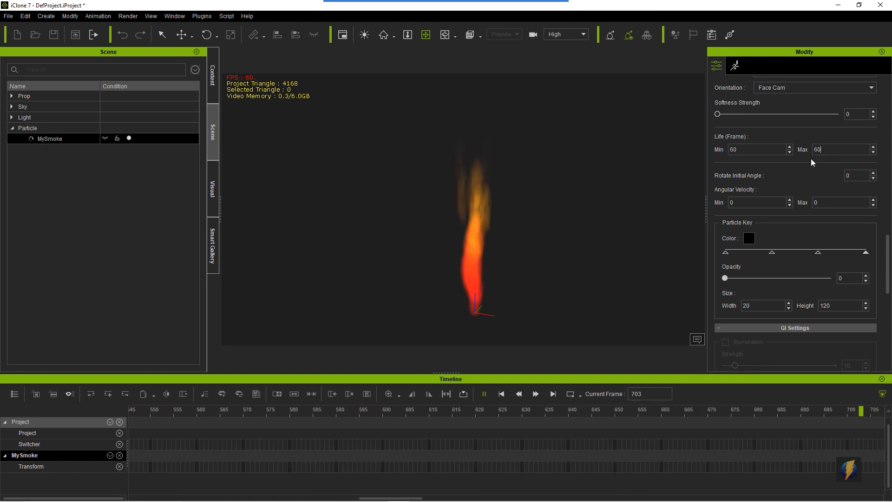
double_click(761, 151)
type("4")
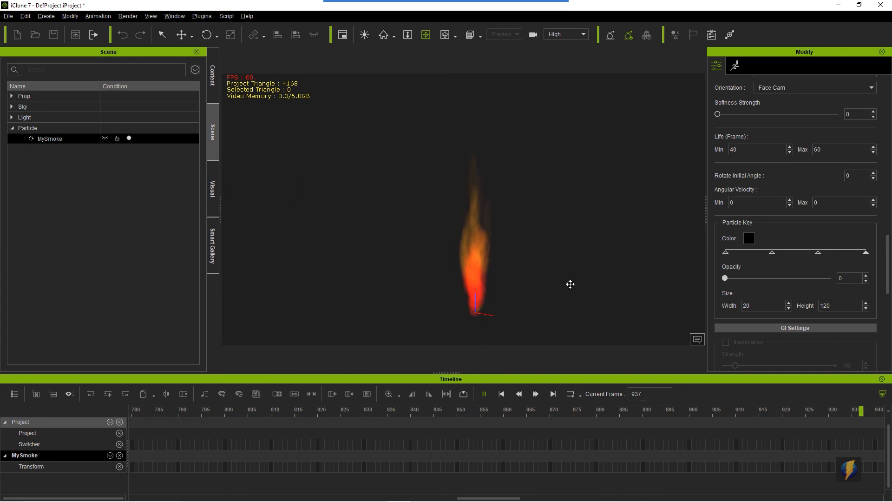
left_click(483, 394)
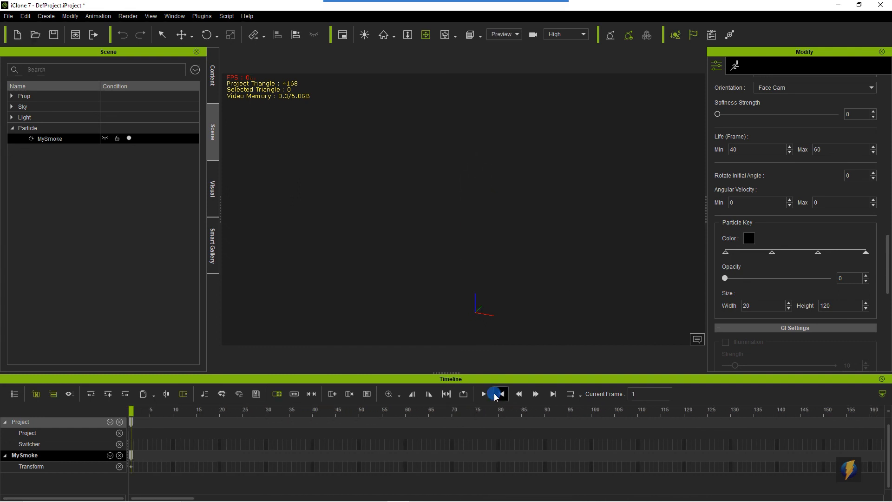
left_click(483, 394)
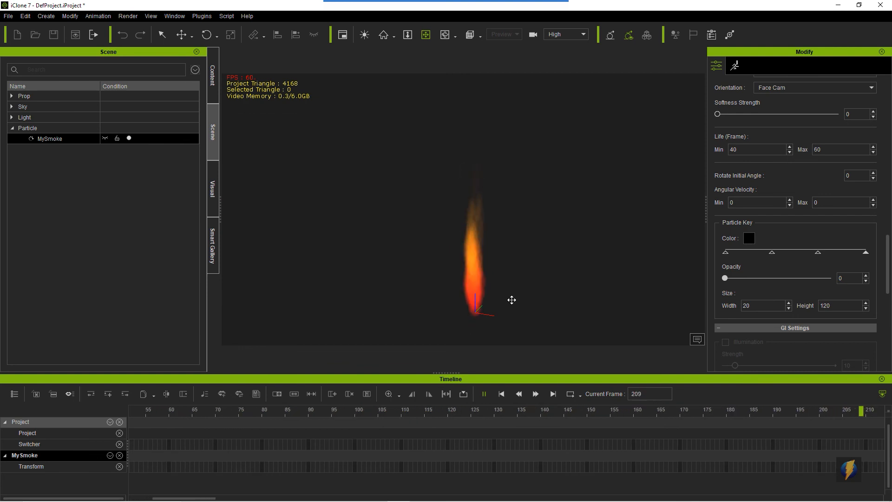
left_click(483, 394)
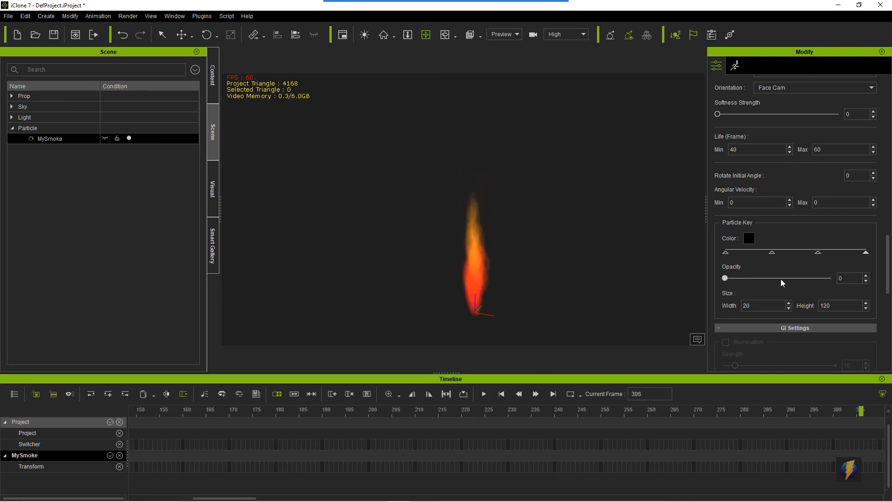
- Set the emit rate to 40 per second, replay the animation, and pause it
scroll(780, 279, "down", 5)
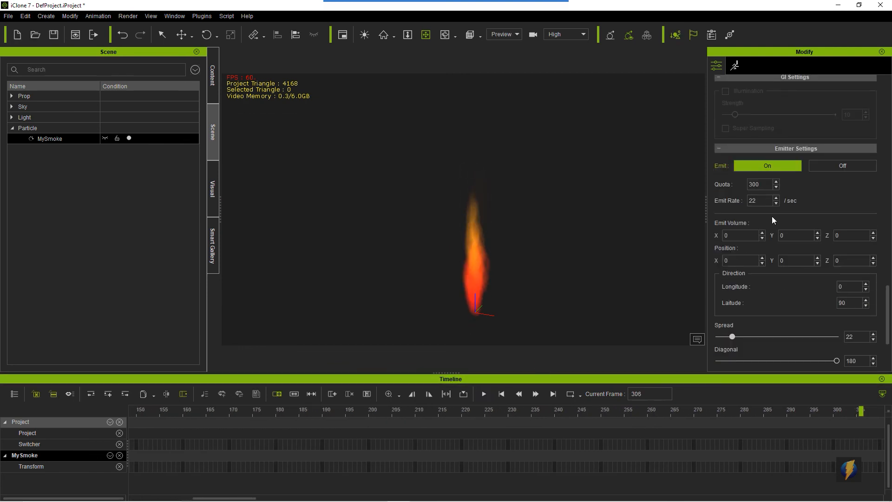
double_click(761, 200)
type("40")
left_click(484, 394)
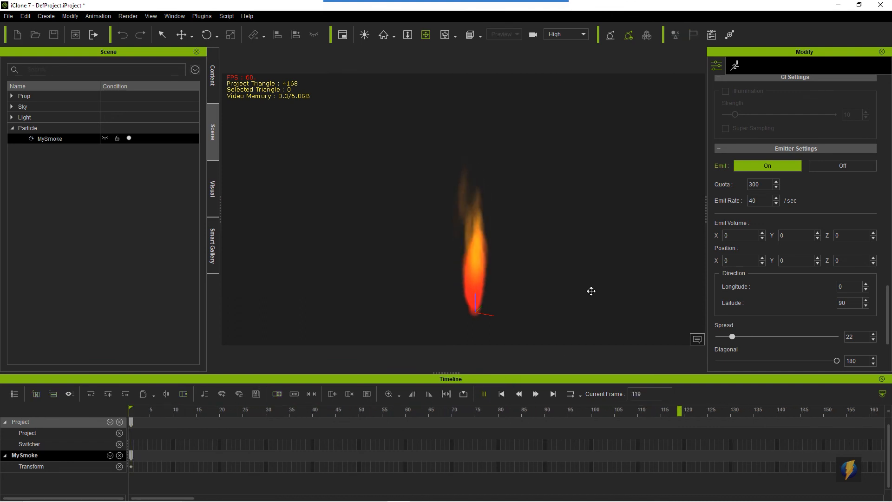
left_click(484, 396)
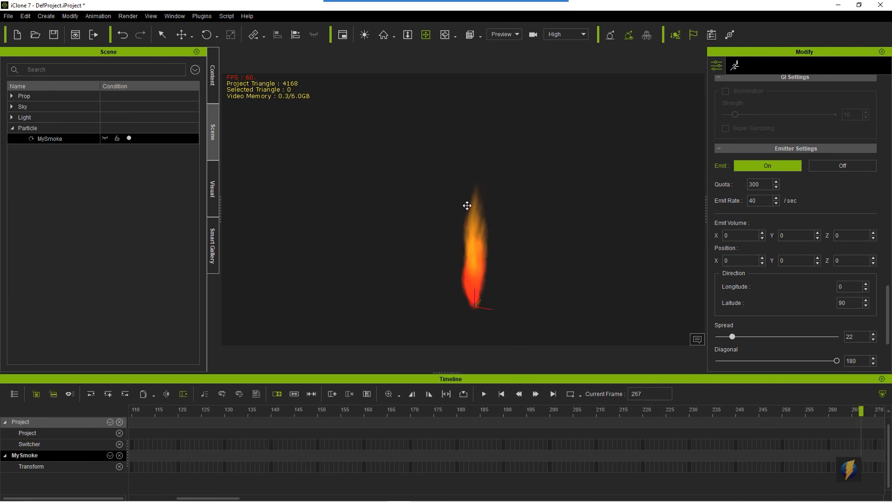
- Set the emit volume to 50 in X and Y, replay the animation from the start, and pause
scroll(776, 313, "down", 3)
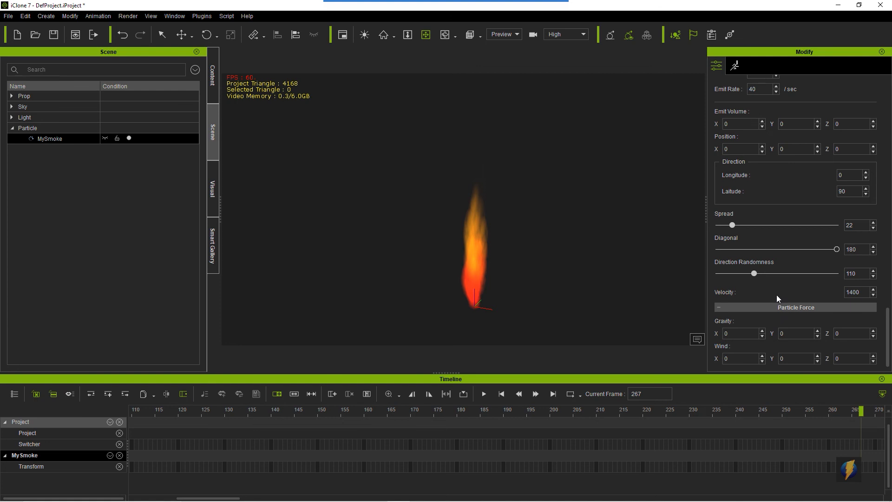
scroll(773, 283, "up", 1)
left_click(733, 152)
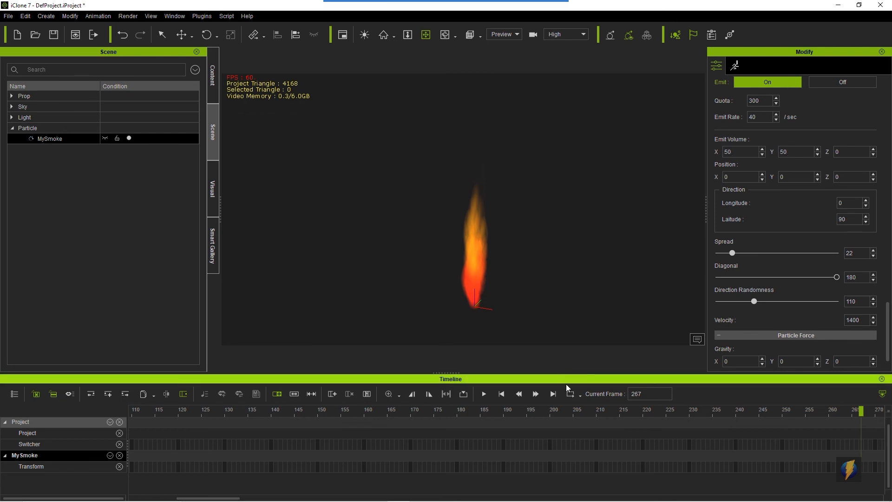
left_click(499, 394)
left_click(483, 394)
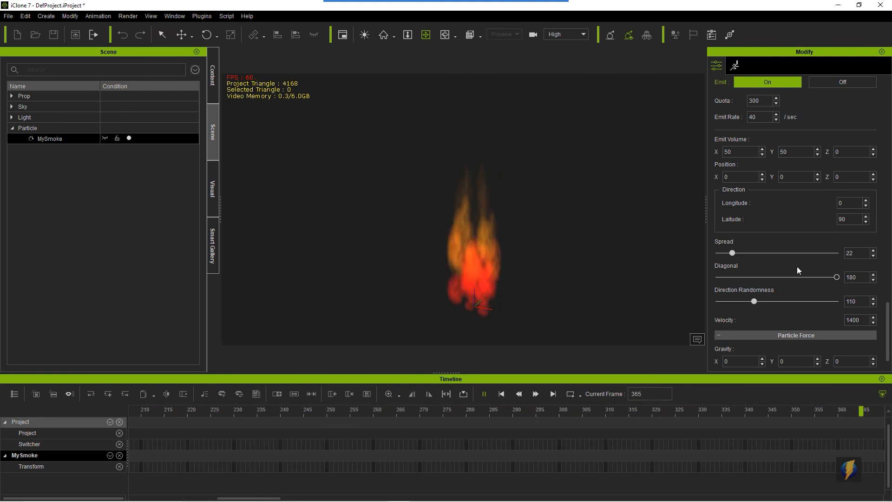
left_click(483, 394)
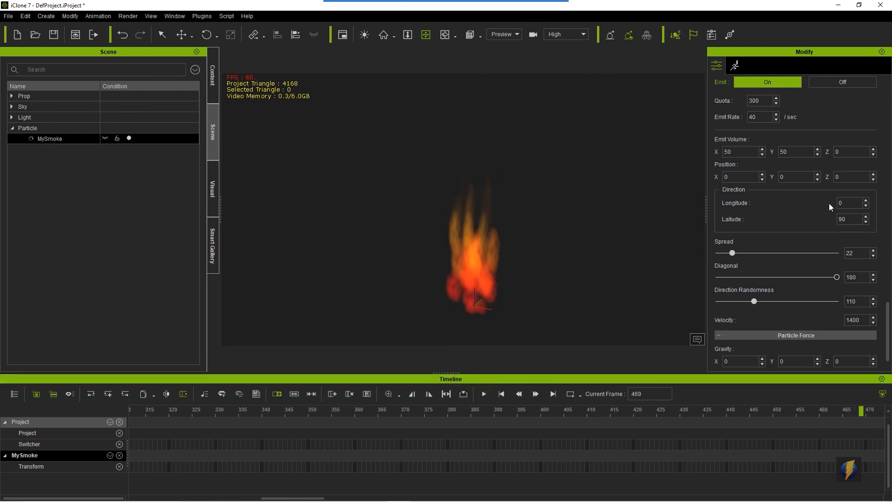
- Raise the emit rate to 80 per second, play the animation, and pause it
scroll(804, 221, "up", 3)
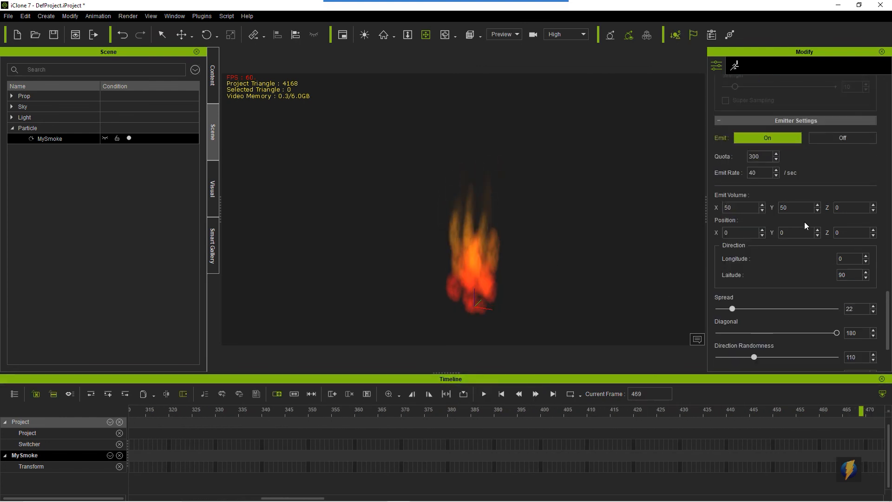
left_click(485, 394)
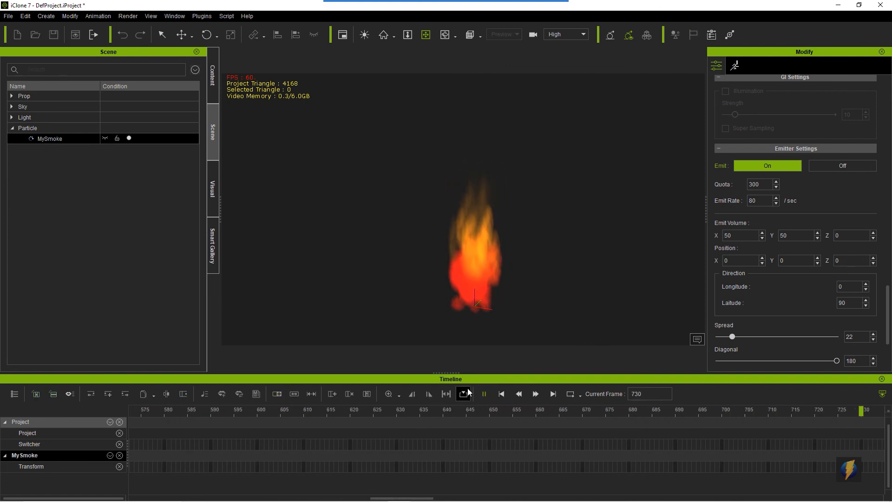
left_click(484, 394)
- Set the first particle key's width and height to 50 and play the animation to check the flame's base
scroll(780, 247, "up", 5)
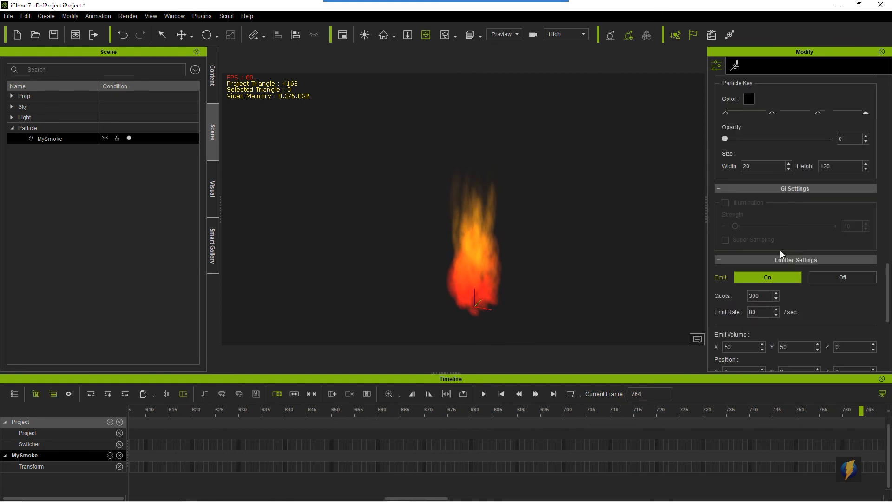
left_click(725, 197)
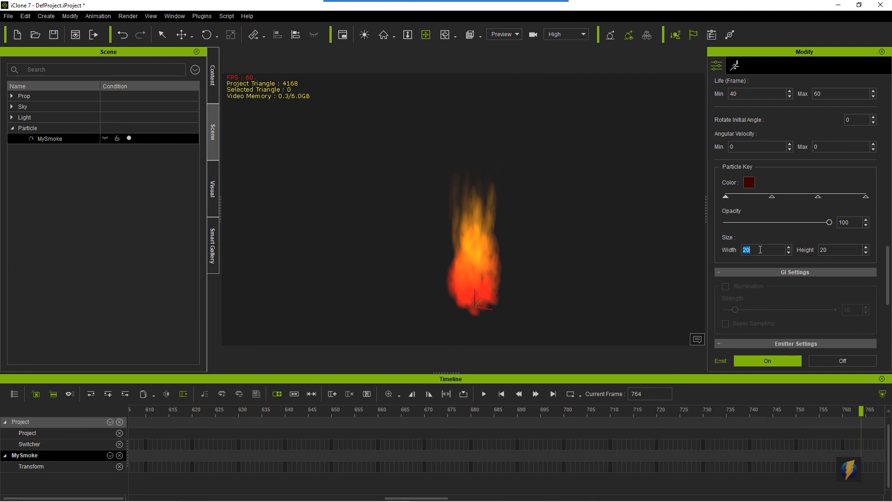
double_click(827, 250)
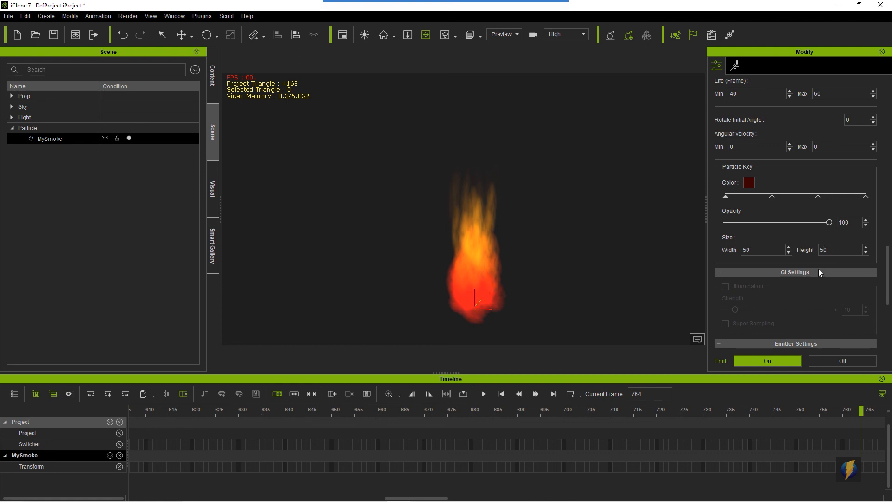
left_click(483, 393)
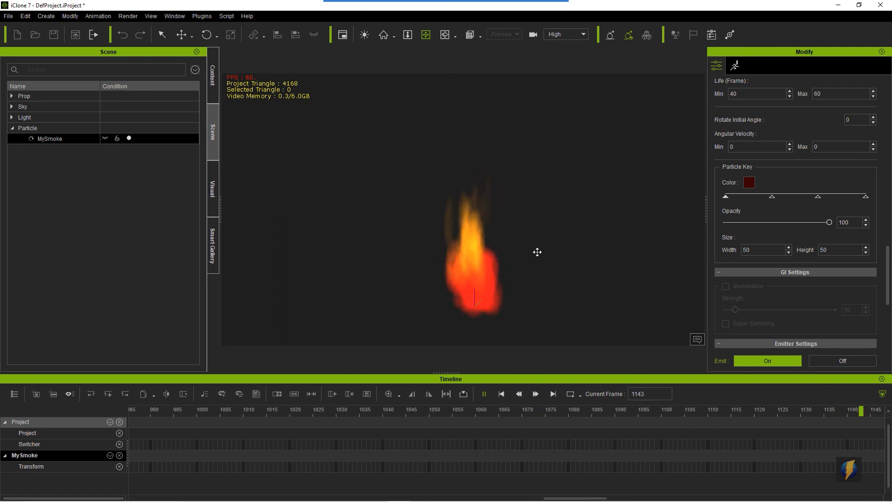
left_click(484, 395)
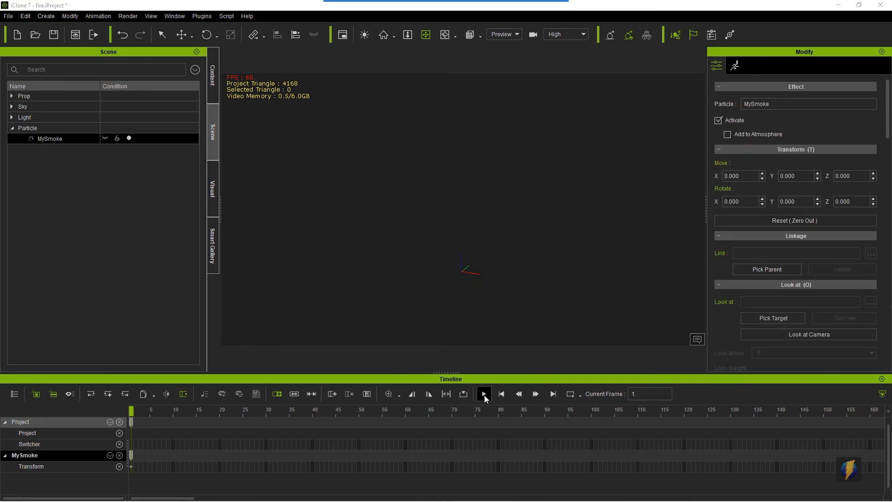
- Play and pause the fire animation, and replay it from the first frame to check the flame's shape
left_click(484, 395)
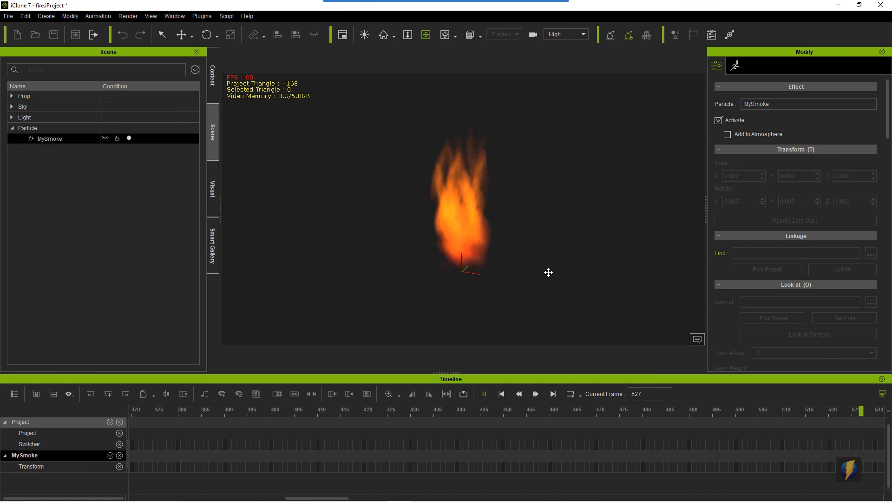
left_click(485, 392)
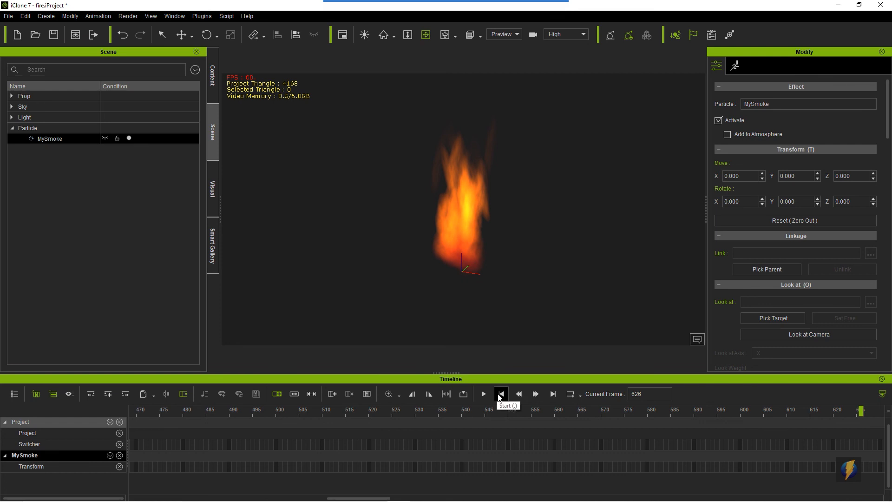
left_click(501, 394)
left_click(483, 393)
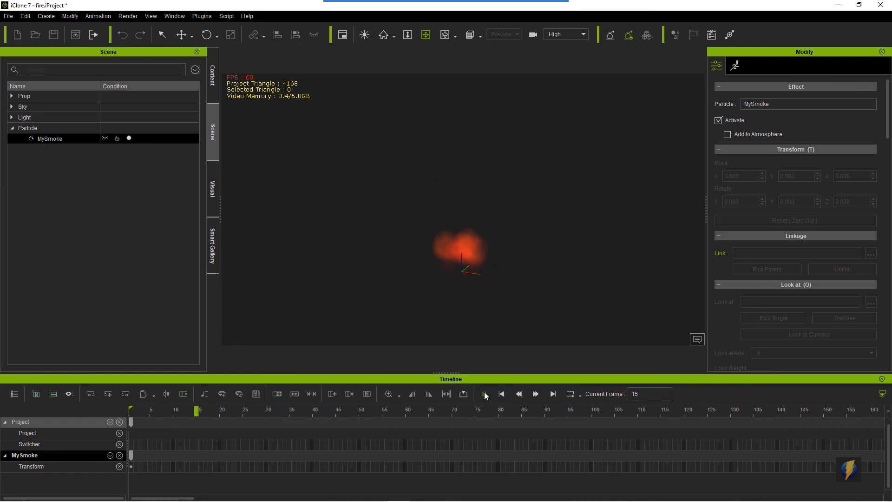
left_click(484, 393)
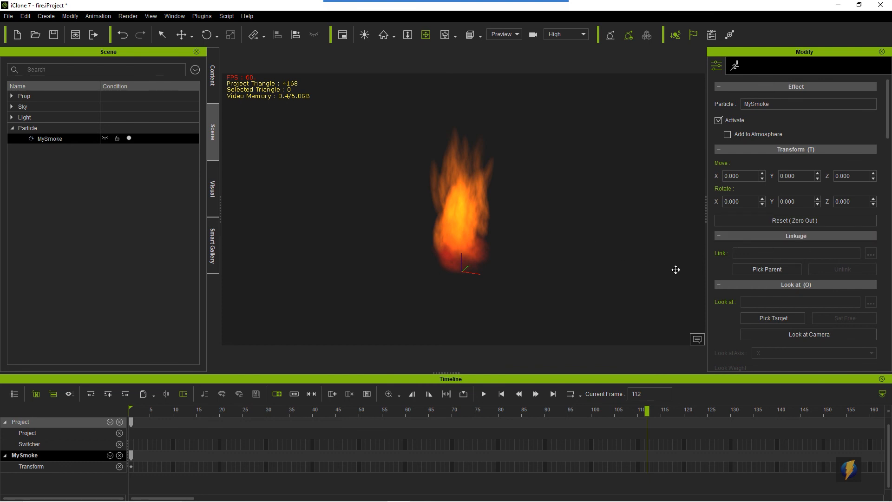
- Review the MySmoke particle settings, from the diffuse and opacity textures through blend mode, life and angular velocity to the particle keys
scroll(842, 299, "down", 5)
scroll(855, 301, "down", 10)
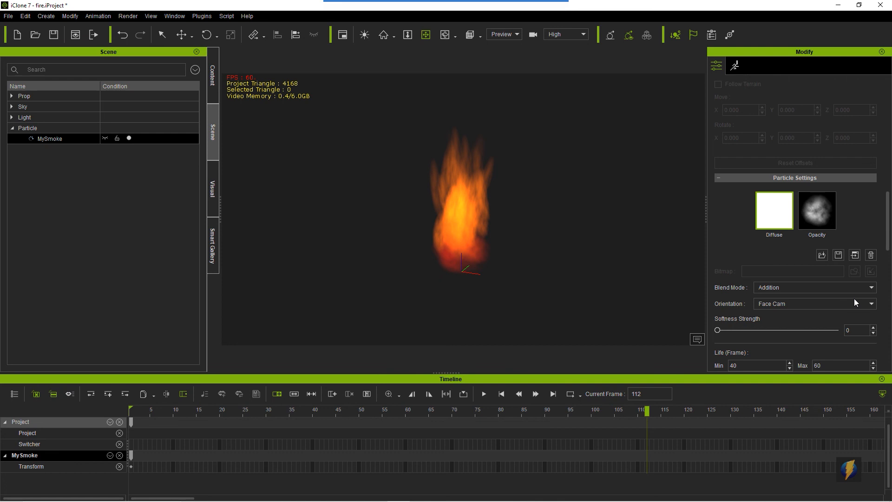
scroll(854, 301, "up", 4)
scroll(853, 300, "down", 3)
scroll(853, 298, "down", 2)
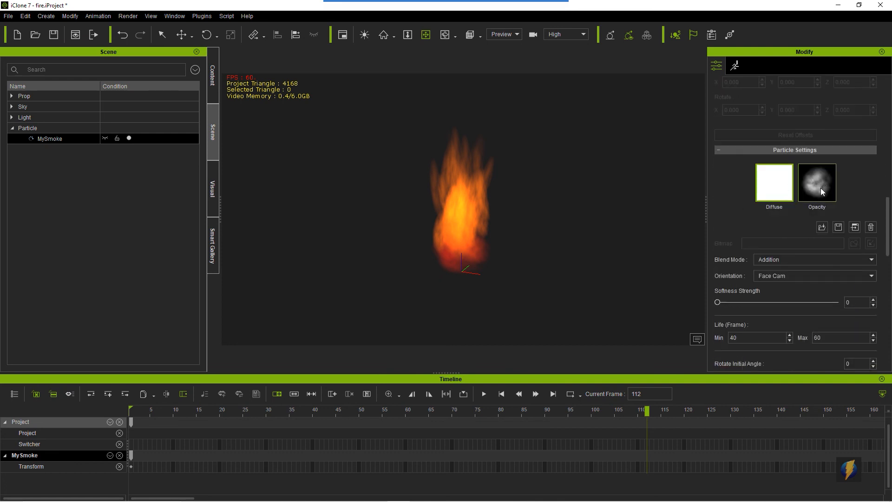
scroll(842, 259, "down", 2)
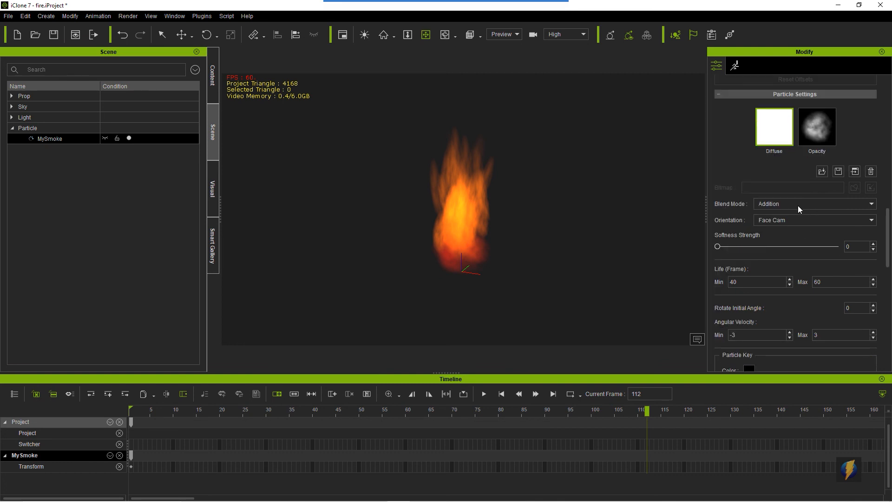
scroll(806, 238, "down", 4)
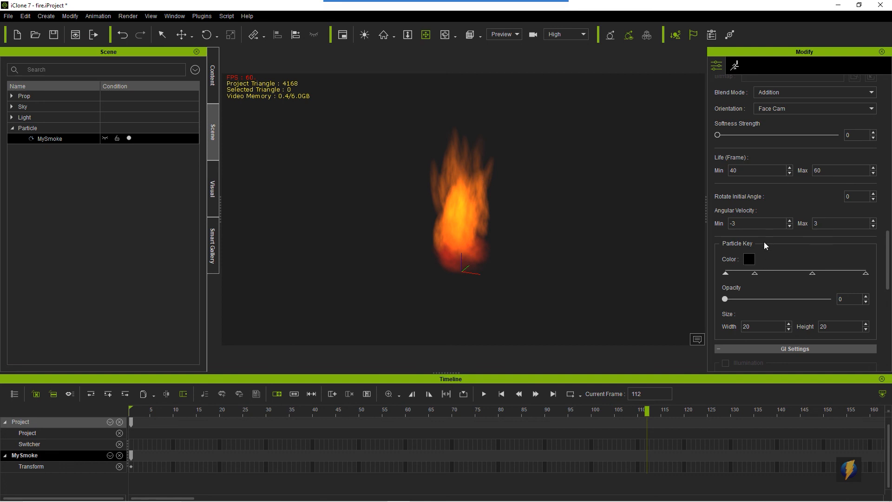
scroll(759, 233, "down", 2)
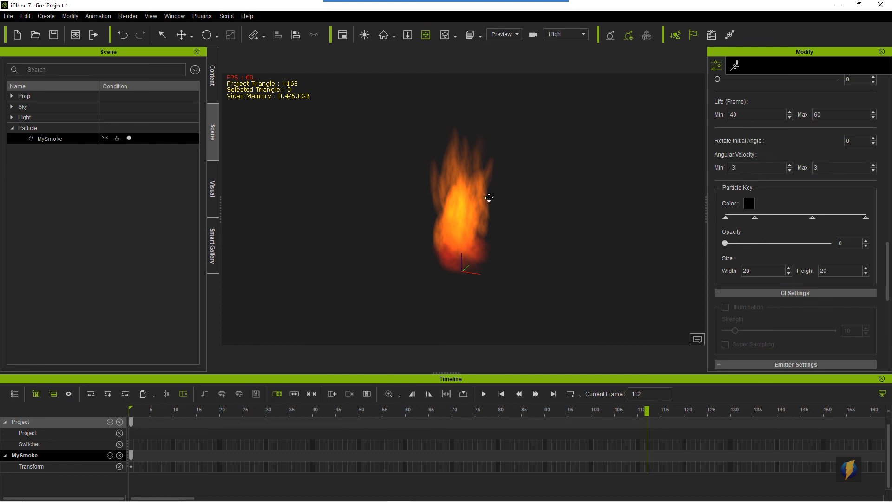
- Resume the fire animation twice, pausing each time, to examine the flame's motion
left_click(484, 393)
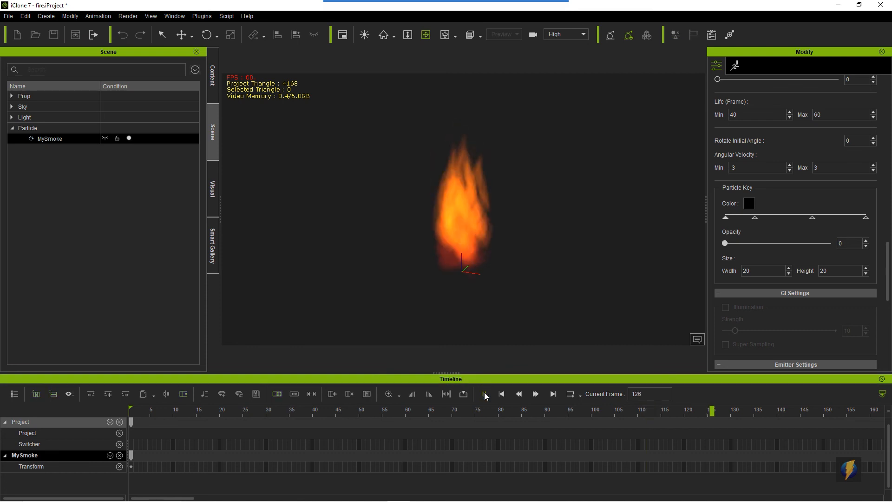
left_click(483, 394)
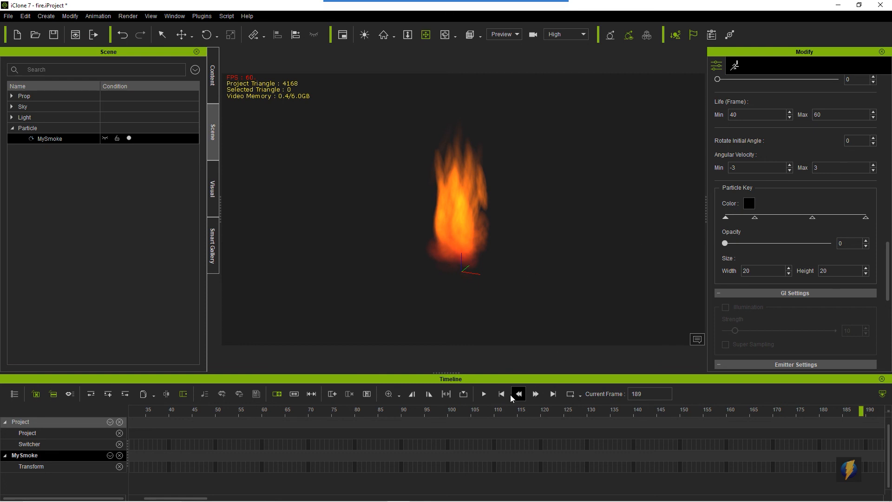
left_click(484, 393)
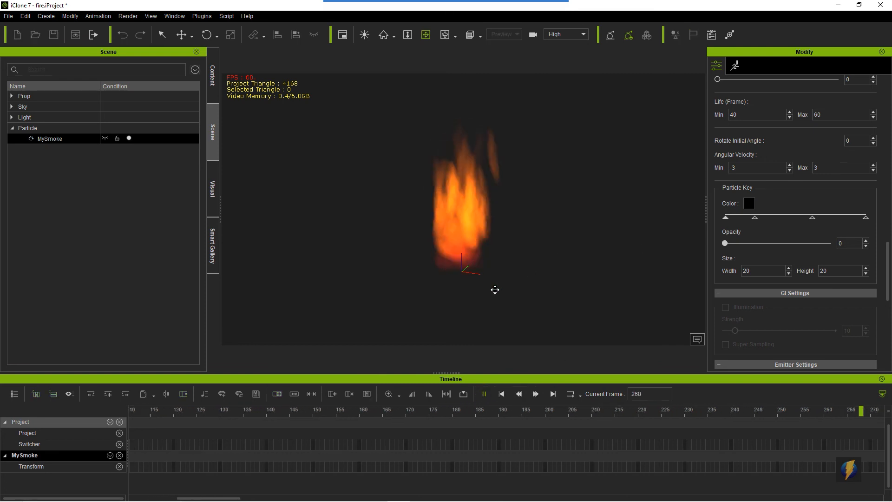
left_click(484, 394)
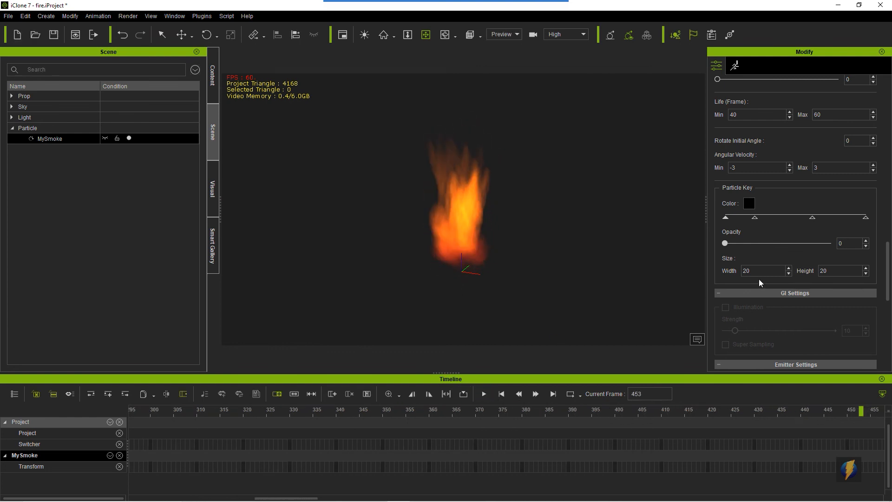
- Inspect the color, opacity and size of each of the four particle keys
scroll(771, 232, "down", 2)
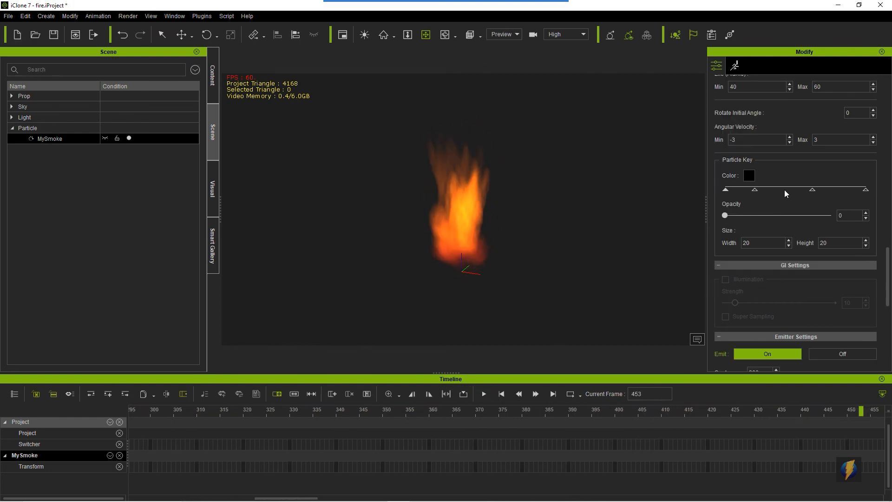
left_click(726, 189)
left_click(755, 190)
left_click(811, 190)
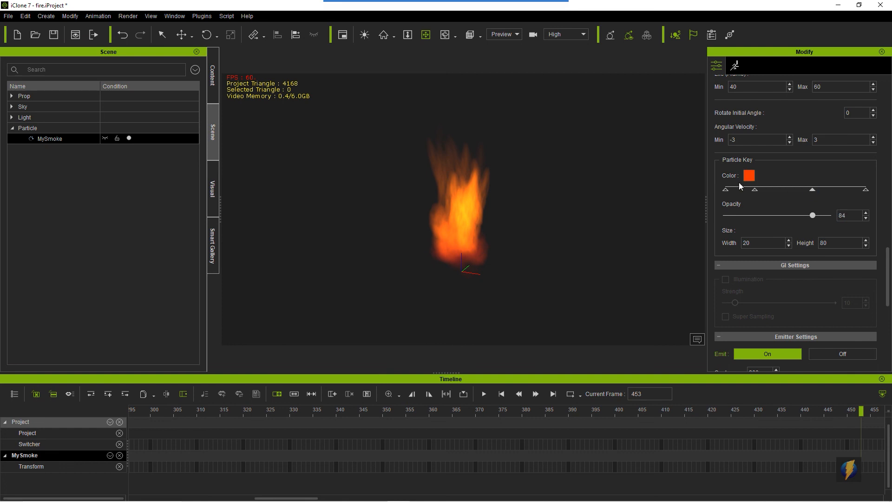
left_click(865, 190)
left_click(725, 189)
left_click(755, 190)
left_click(813, 190)
left_click(866, 190)
scroll(828, 288, "down", 1)
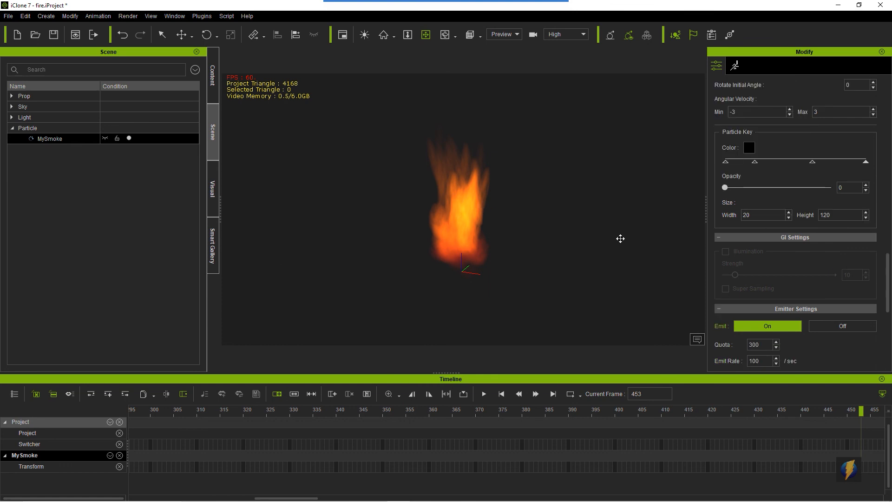
left_click(812, 163)
- Review the emitter and particle force settings, play the fire briefly, and return to the first frame
scroll(810, 241, "down", 4)
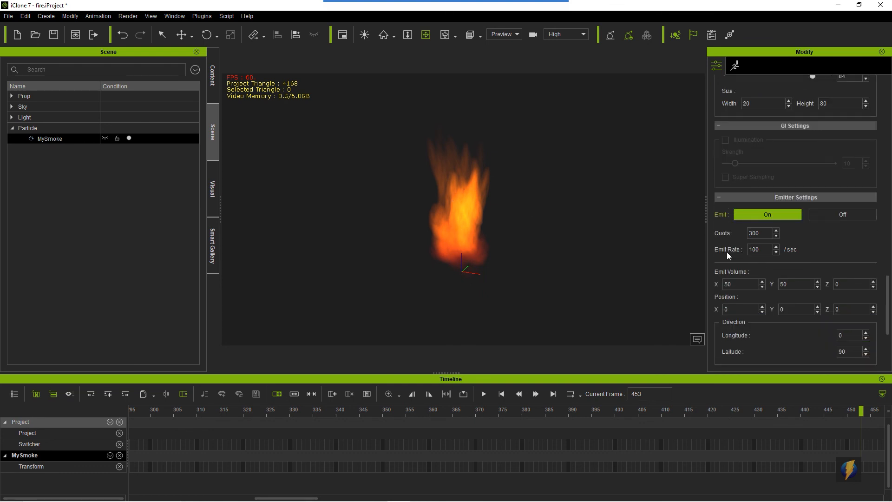
scroll(820, 252, "down", 4)
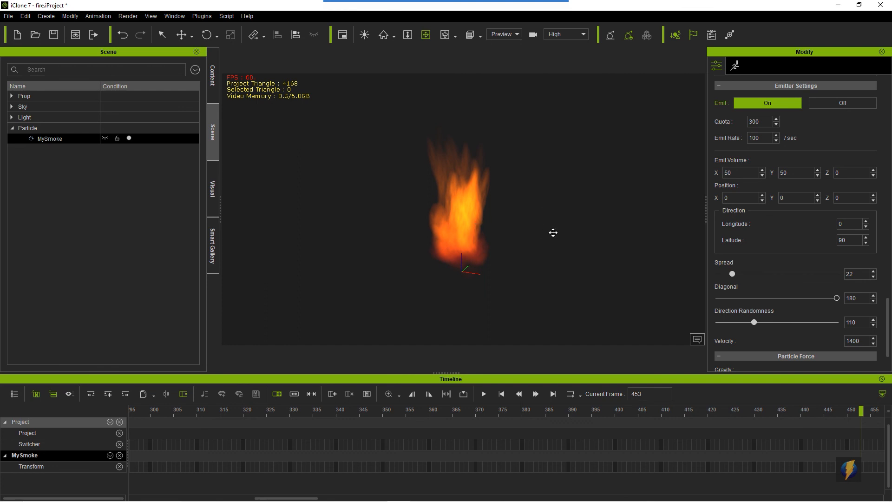
scroll(799, 272, "down", 2)
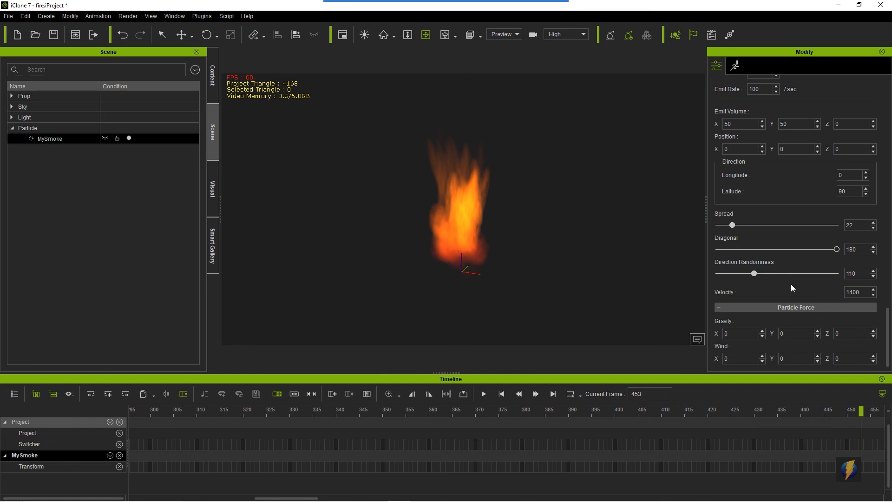
left_click(483, 394)
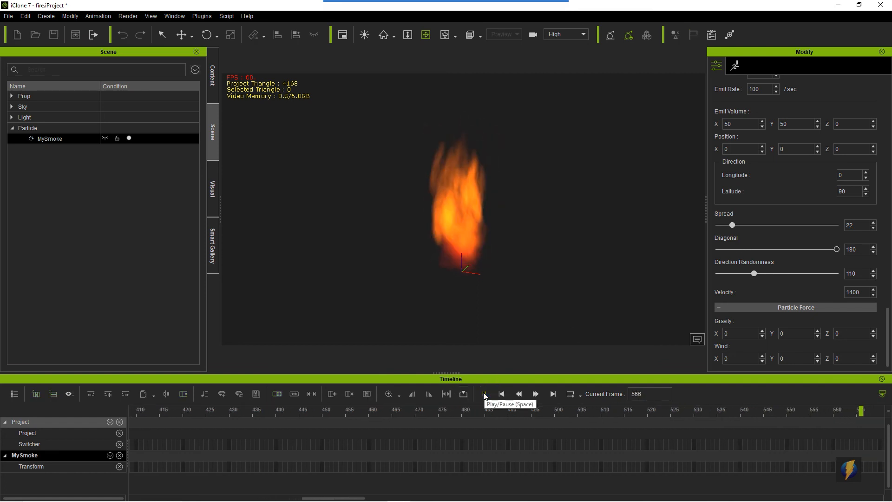
left_click(483, 394)
left_click(501, 394)
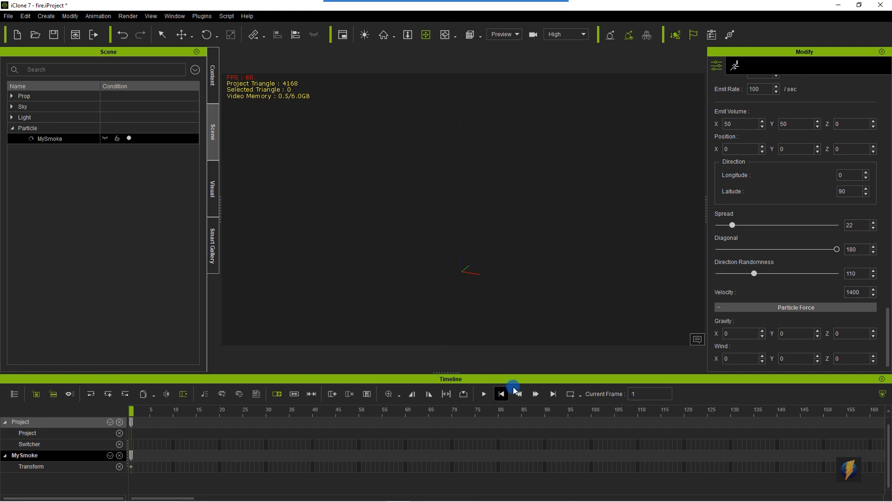
- Rename the MySmoke particle to MyFire
scroll(792, 284, "up", 10)
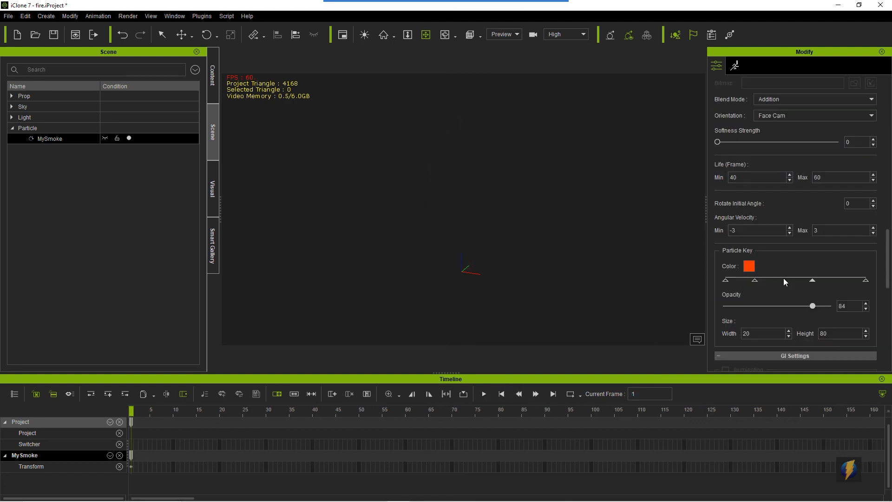
scroll(785, 275, "up", 10)
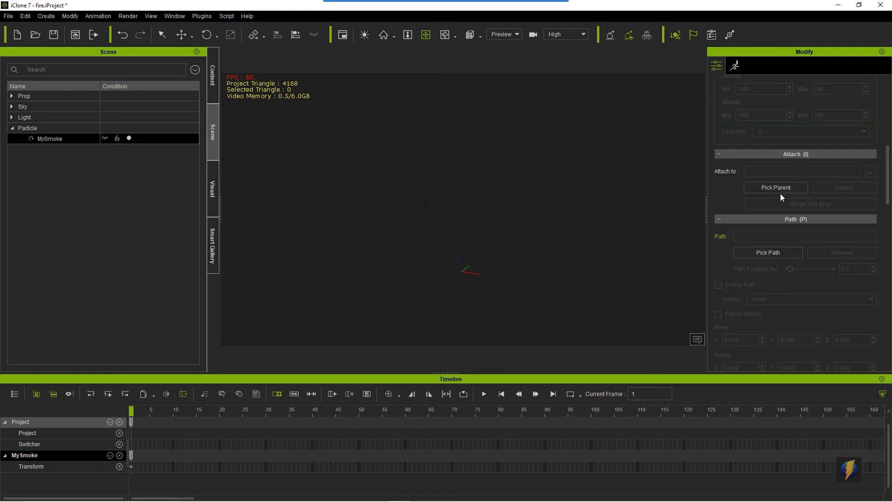
left_click_drag(887, 157, 886, 104)
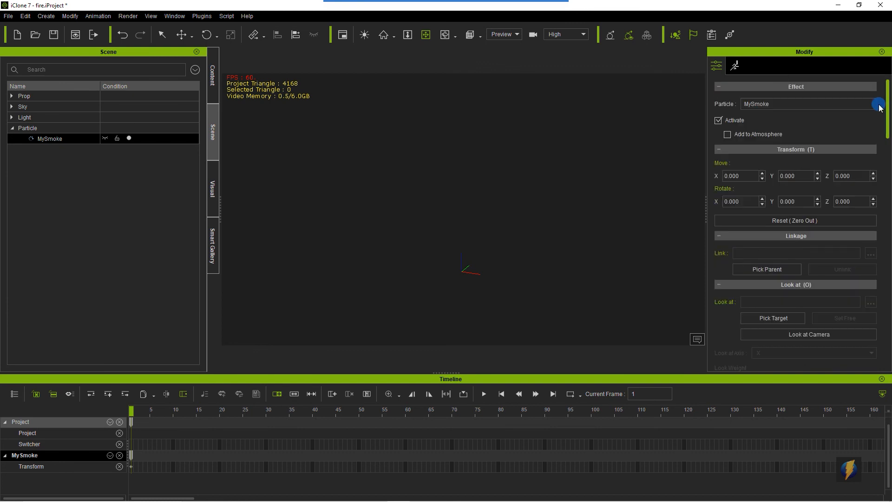
left_click(751, 103)
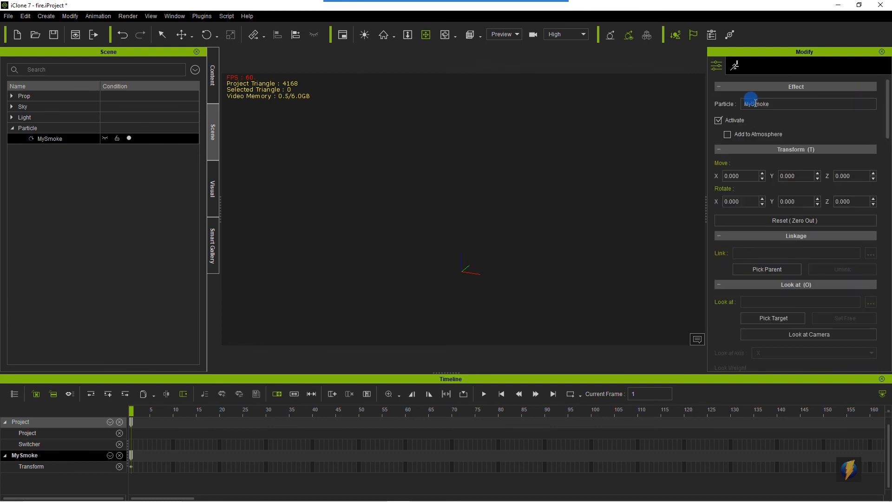
left_click(806, 102, "shift")
type("Fire")
key("Return")
- Play the animation until the flame is fully formed, pause it, and open the custom Particle library
left_click(484, 394)
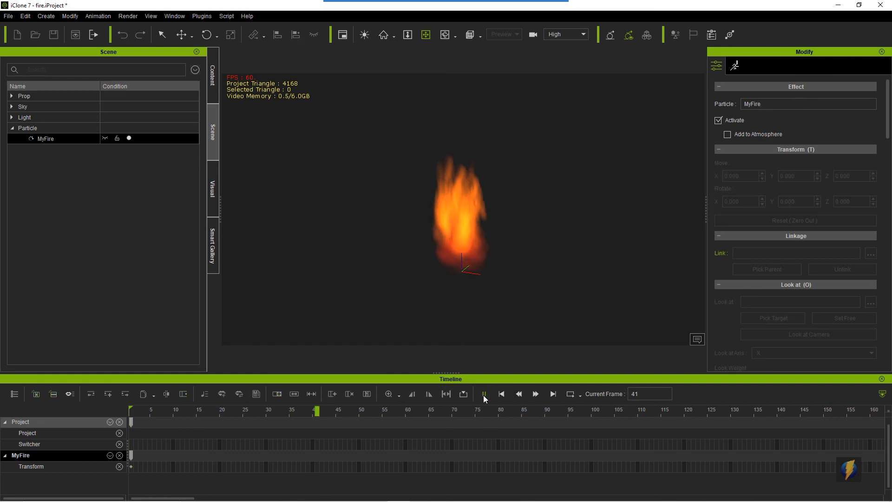
left_click(483, 395)
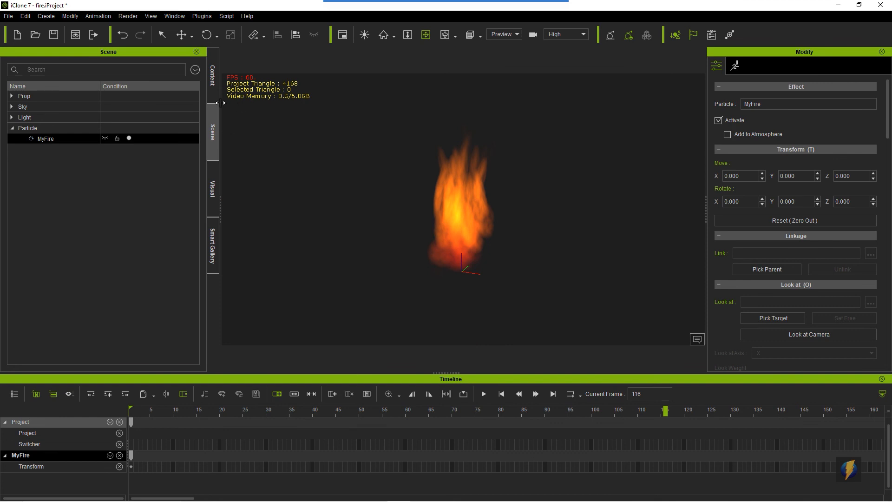
left_click(213, 83)
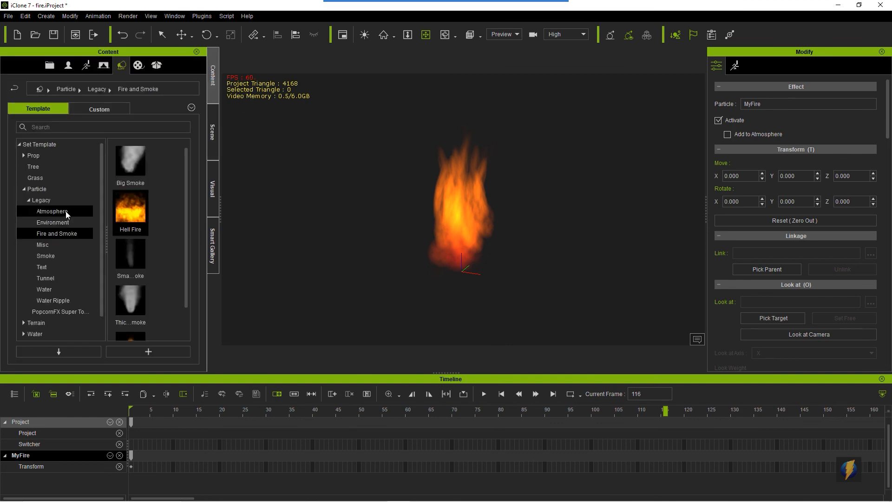
left_click(38, 188)
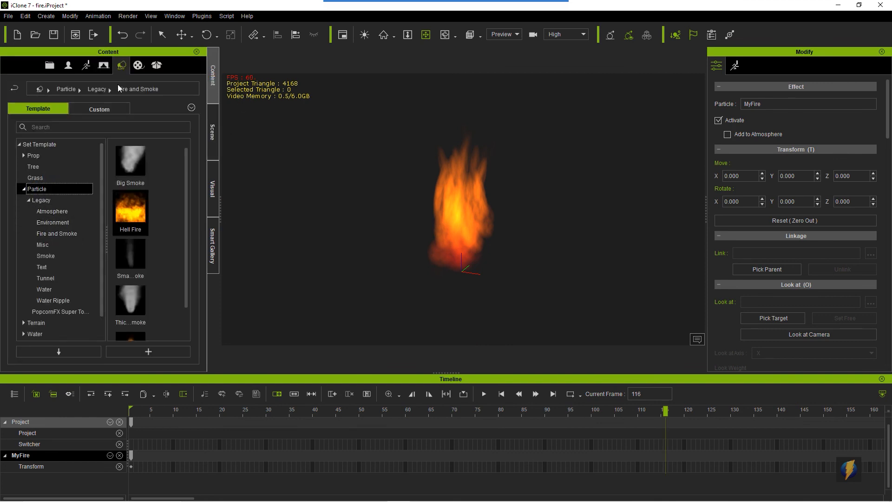
left_click(99, 109)
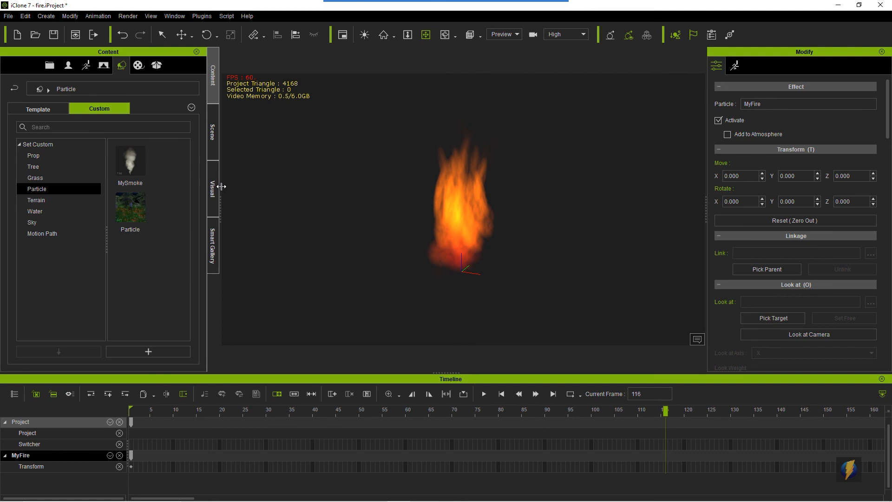
- Add the fire particle to the custom Particle library and name it MyFire
left_click(212, 145)
left_click(211, 89)
left_click(148, 351)
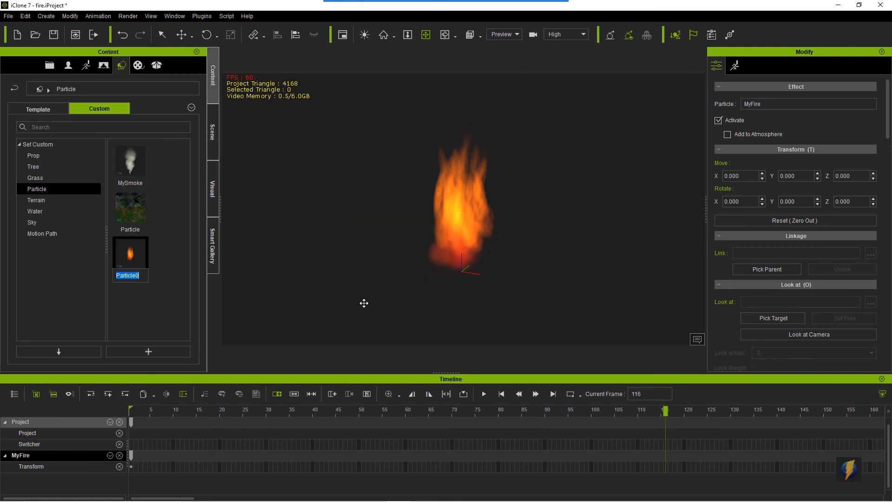
type("MyFire")
key("Return")
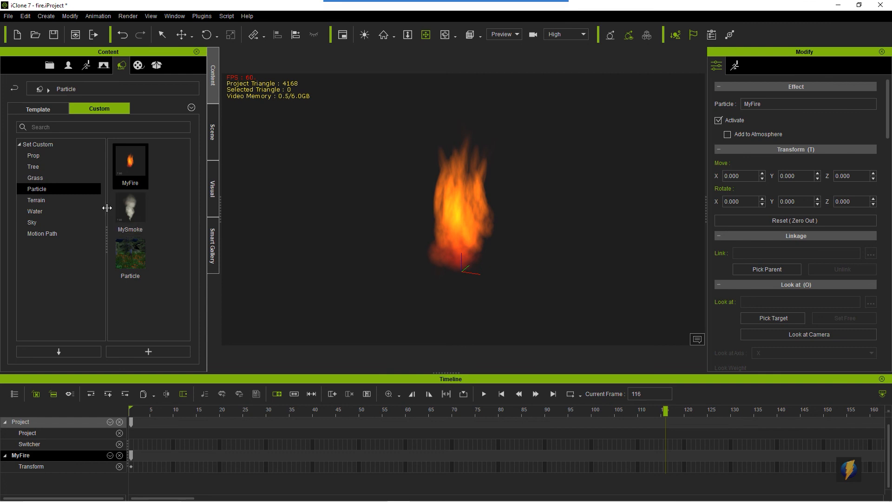
- Add the saved MySmoke particle to the scene and move it up above the flame, to about Z 187
left_click(133, 211)
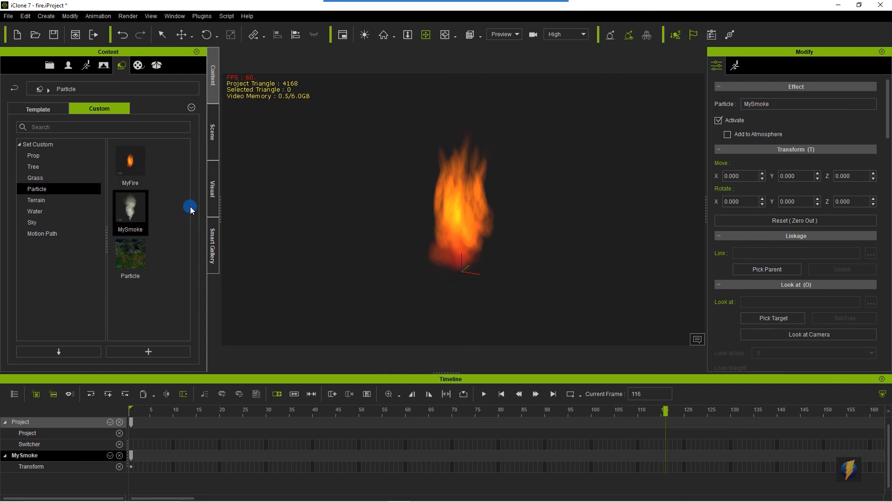
key("w")
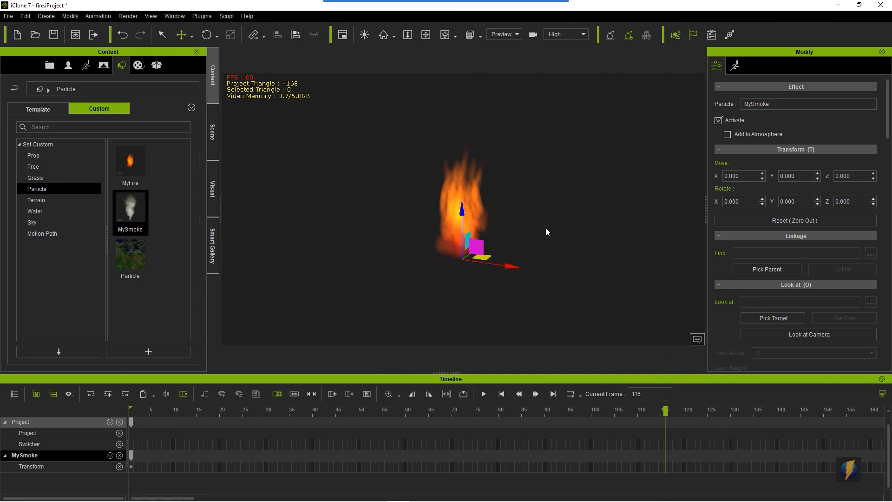
left_click_drag(461, 213, 462, 112)
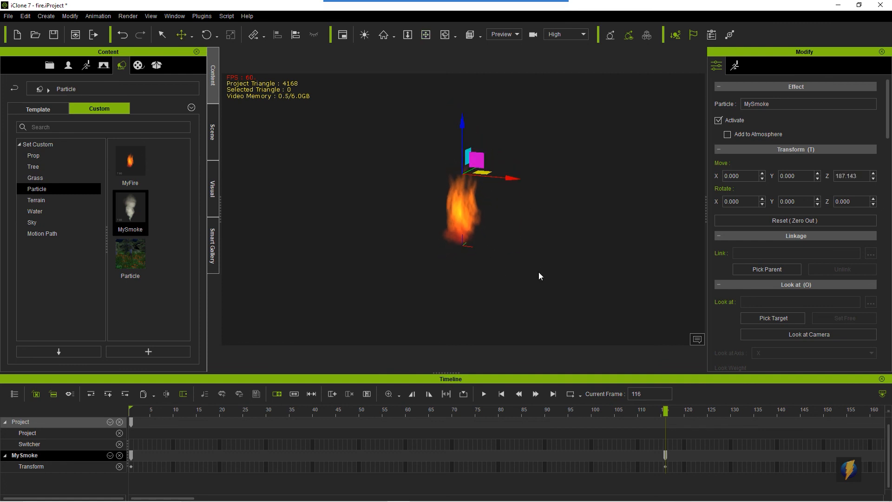
- Play the animation to check how the smoke rises above the flame, and pause it
key("x")
left_click_drag(532, 209, 526, 268)
left_click(483, 394)
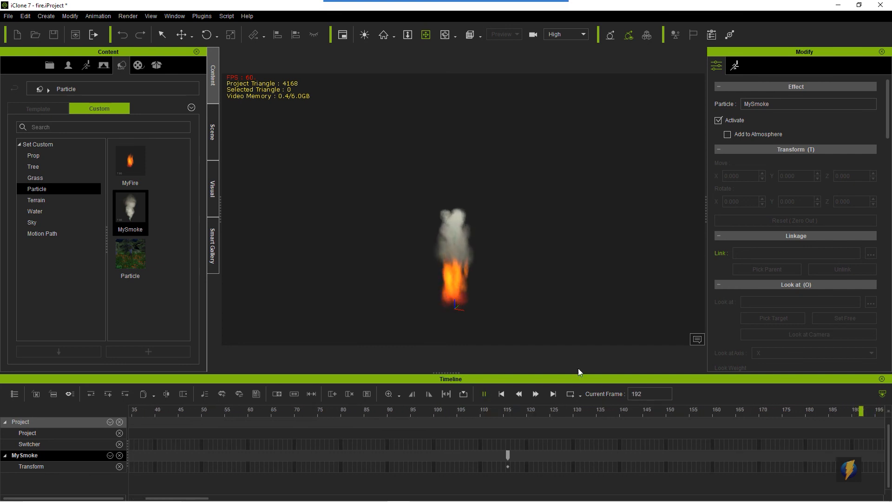
left_click(486, 394)
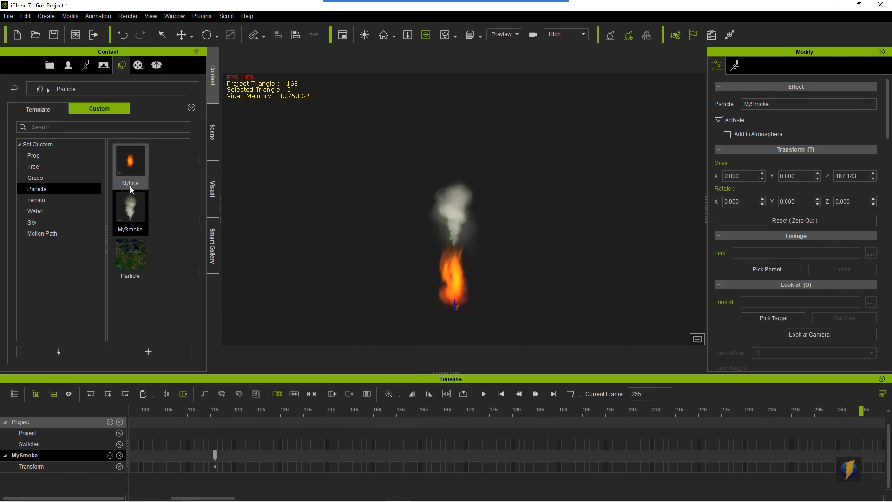
- Delete the MySmoke key at frame 116 and return the playhead to frame 1
left_click(215, 455)
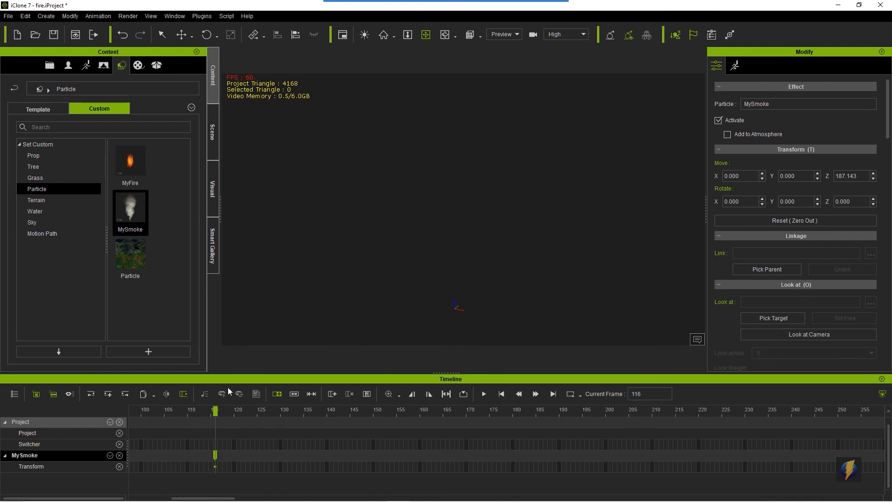
key("Delete")
left_click_drag(215, 410, 3, 416)
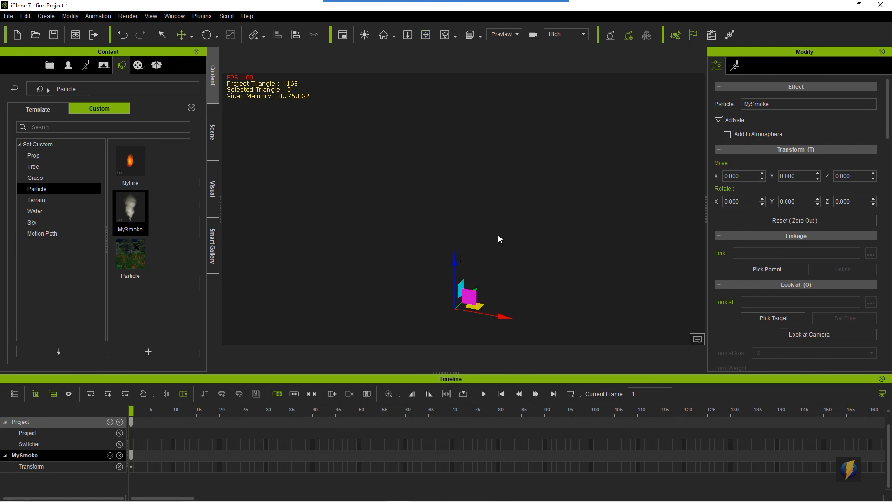
- Raise the MySmoke particle to about Z 216 at frame 1 and preview the animation
left_click_drag(454, 256, 454, 183)
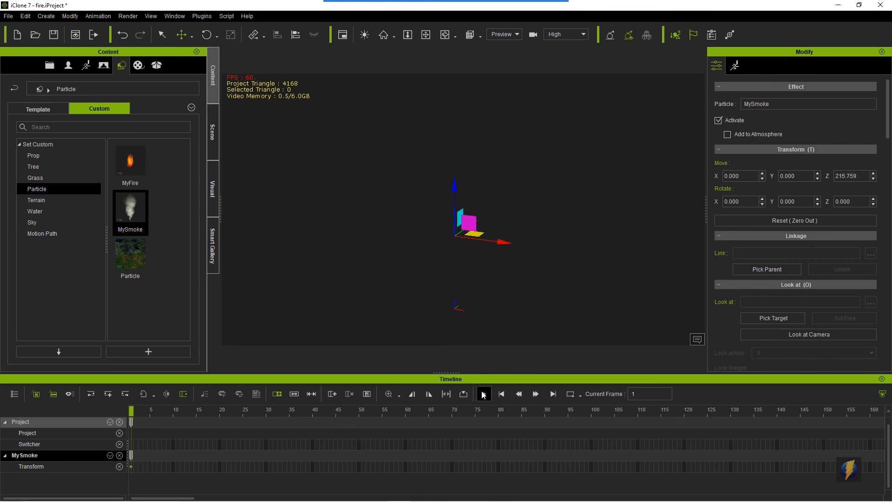
left_click(482, 393)
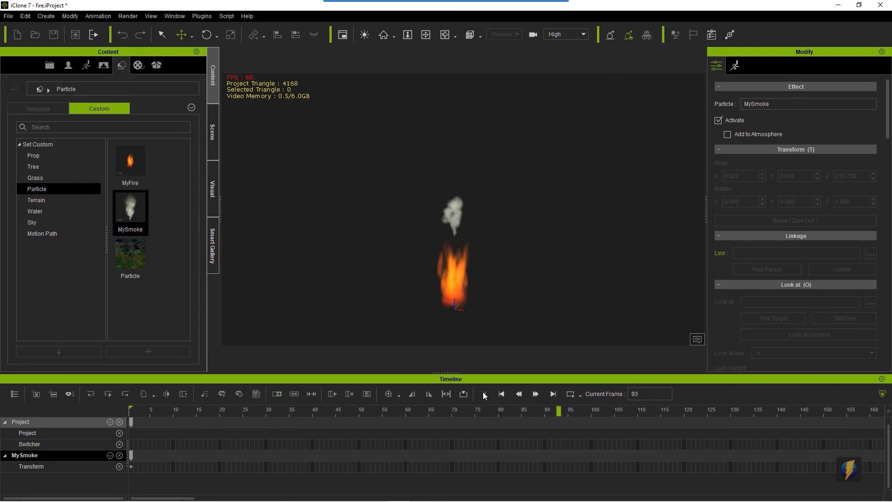
left_click(483, 393)
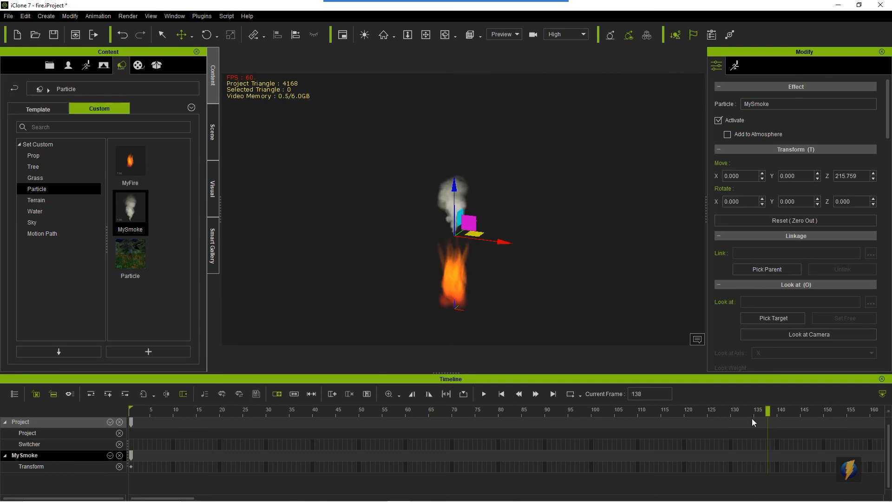
- At frame 1, lower the MySmoke particle in stages to about Z 109, replaying the animation to check its overlap with the flame
left_click_drag(768, 409, 75, 409)
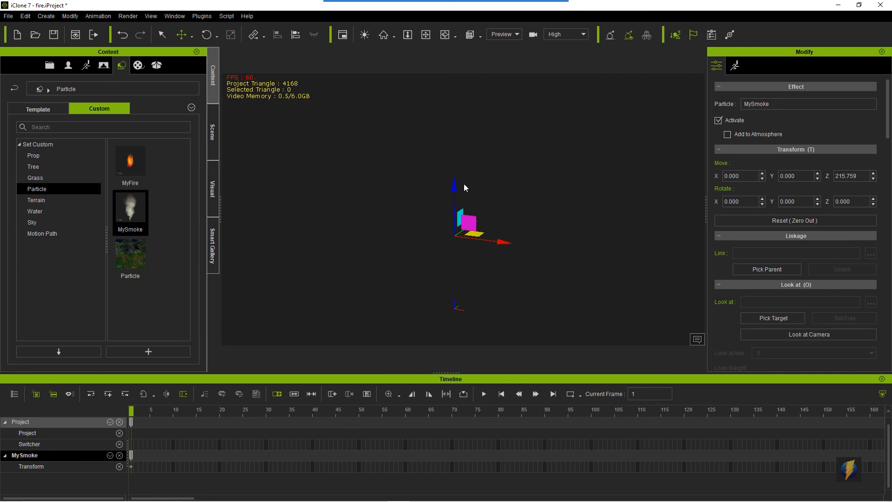
left_click_drag(453, 187, 456, 203)
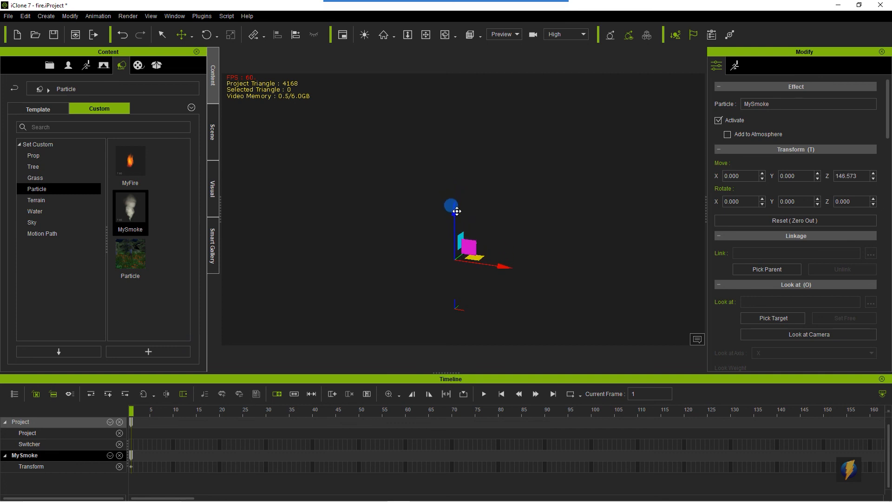
left_click(483, 395)
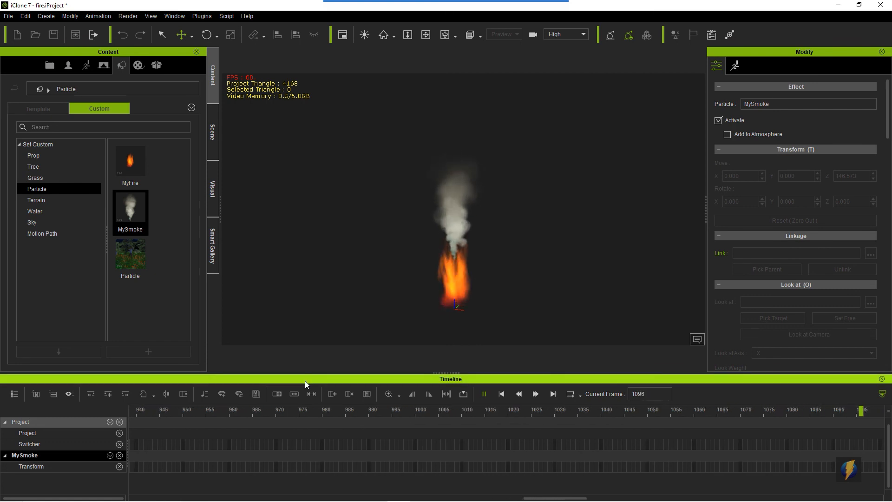
left_click(484, 393)
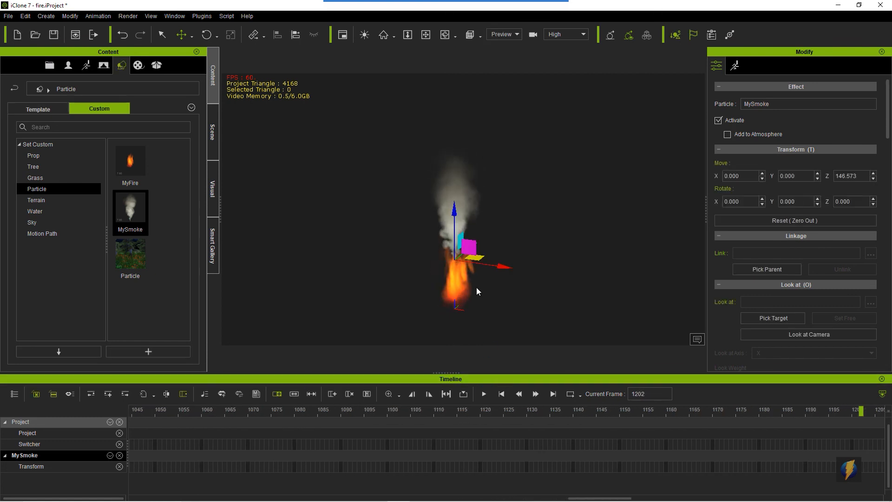
left_click(501, 394)
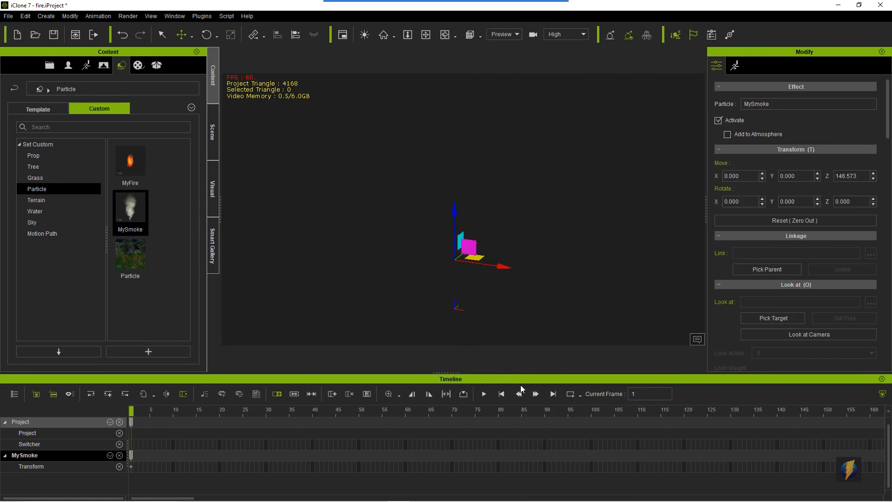
left_click(483, 394)
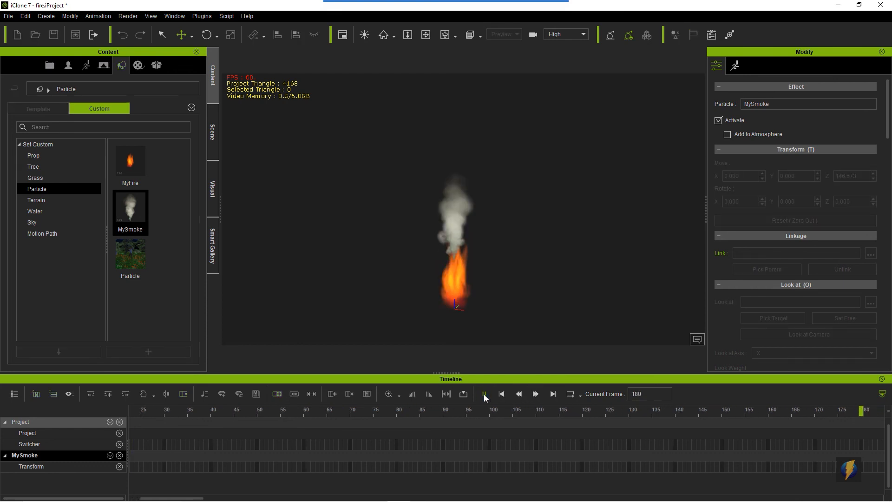
left_click(484, 394)
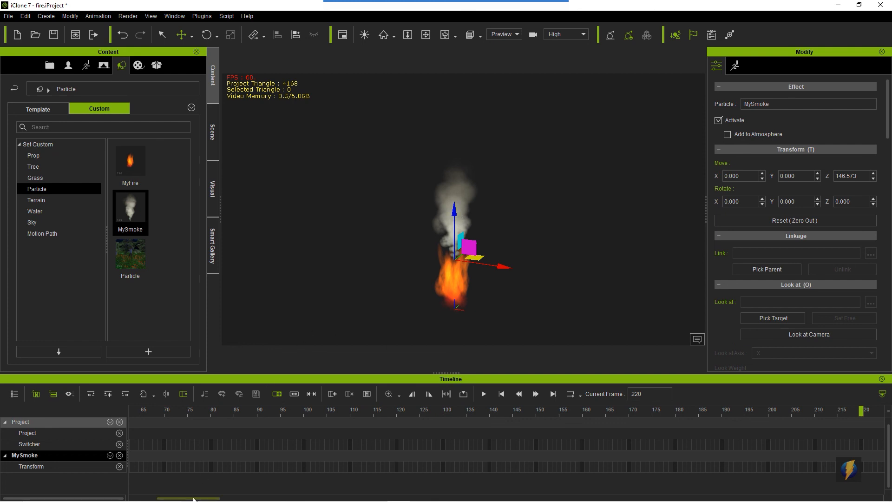
left_click_drag(603, 412, 2, 407)
left_click_drag(456, 214, 457, 227)
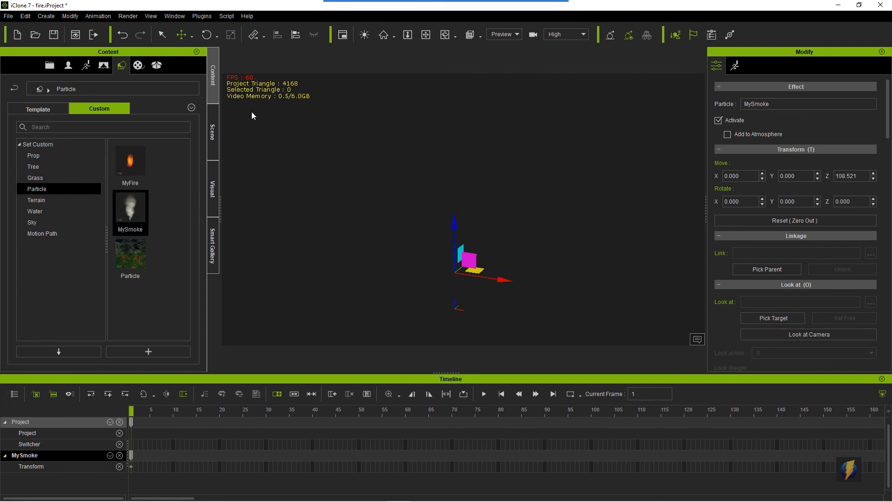
- Select the MySmoke particle in the scene list and lower the opacity of its first particle key to 0
left_click(213, 134)
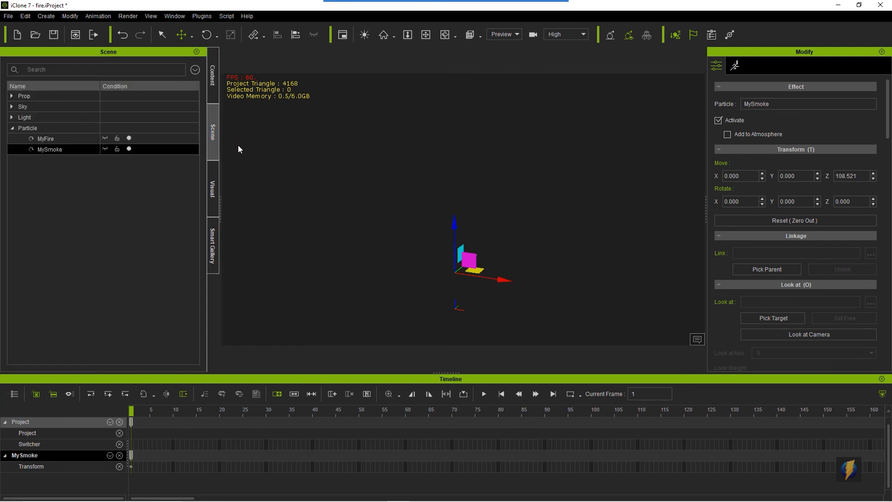
left_click(51, 151)
scroll(823, 248, "down", 5)
scroll(821, 261, "down", 6)
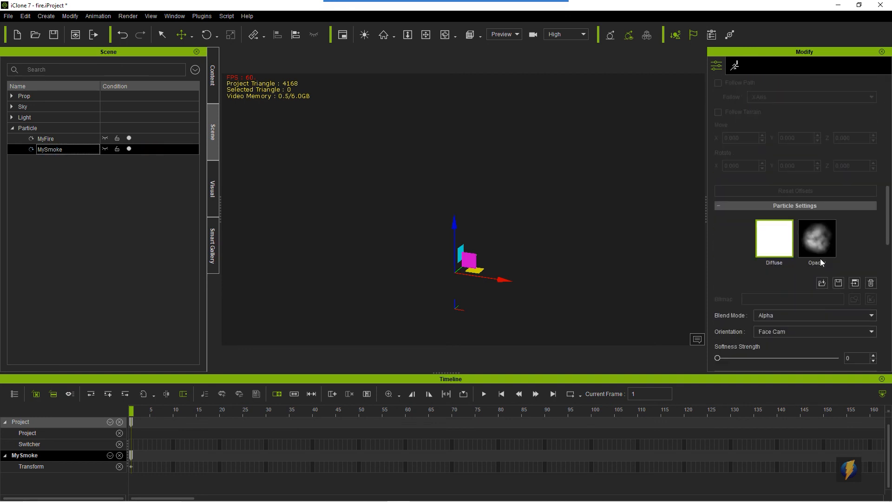
scroll(820, 261, "down", 6)
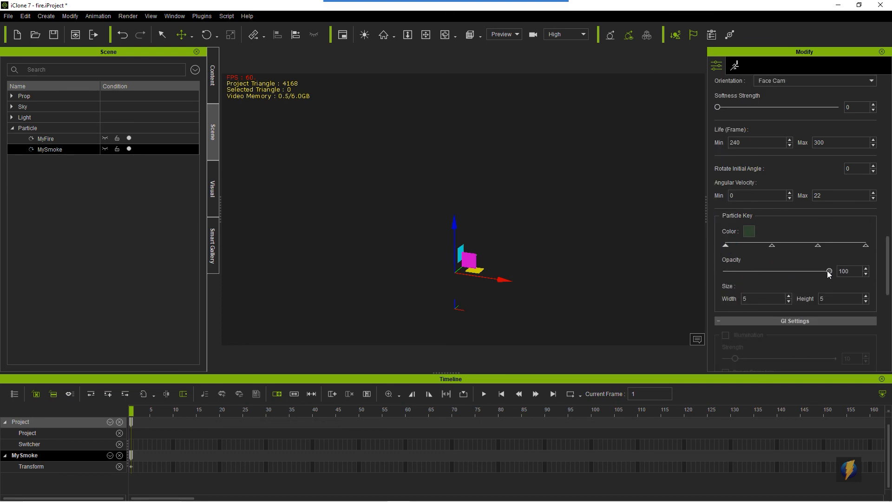
left_click_drag(829, 271, 724, 271)
left_click(772, 246)
- Play the combined fire and smoke animation to check the blend between them, and pause it
left_click(484, 394)
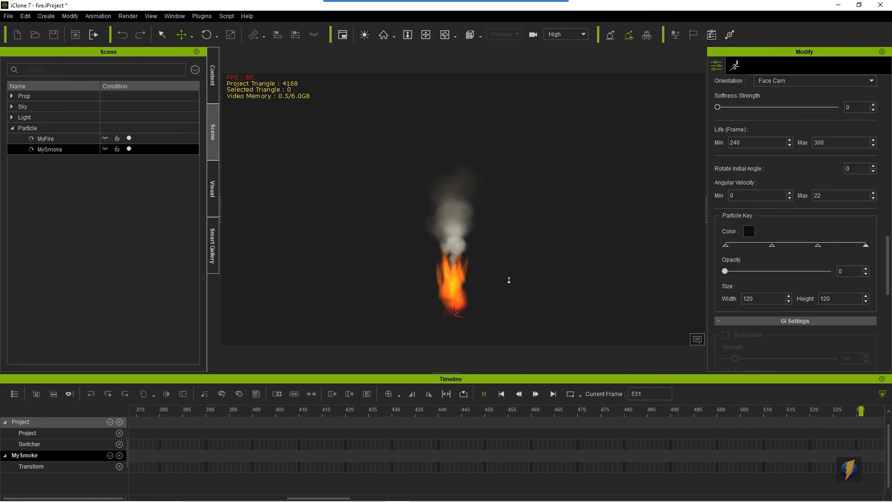
mouse_move(506, 288)
middle_mouse_down()
mouse_move(490, 245)
mouse_move(495, 255)
middle_mouse_up()
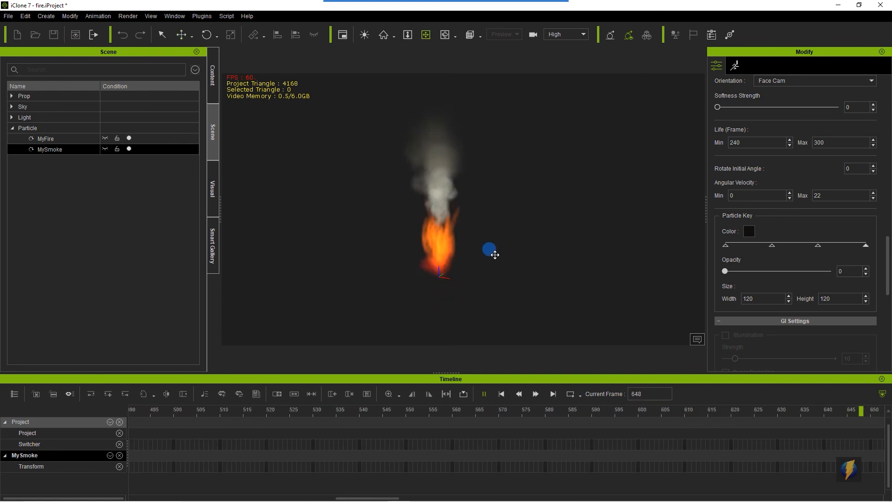
left_click(501, 394)
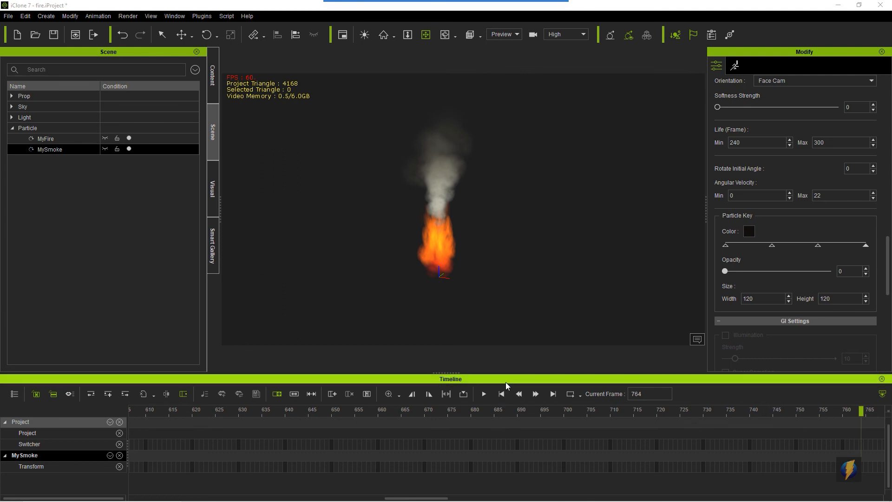
left_click(483, 394)
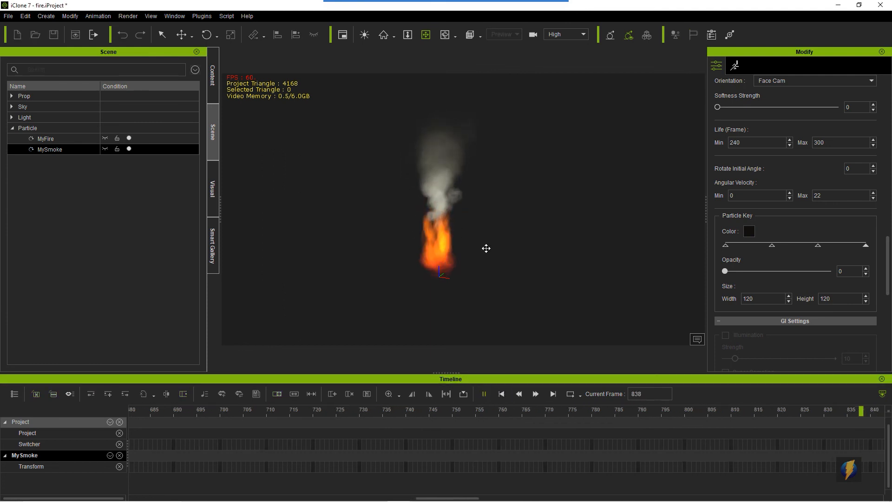
left_click(483, 394)
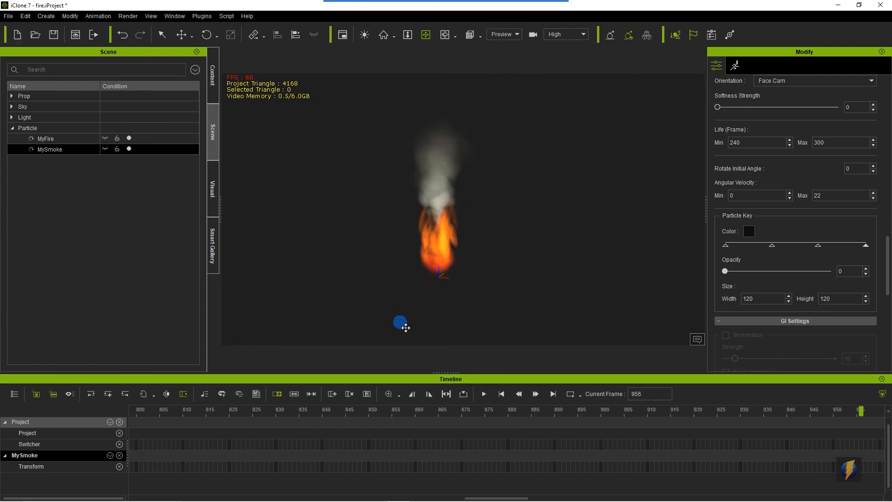
- Add the Torch Fire particle from the Legacy Fire and Smoke templates to the scene beside the custom fire
left_click(214, 82)
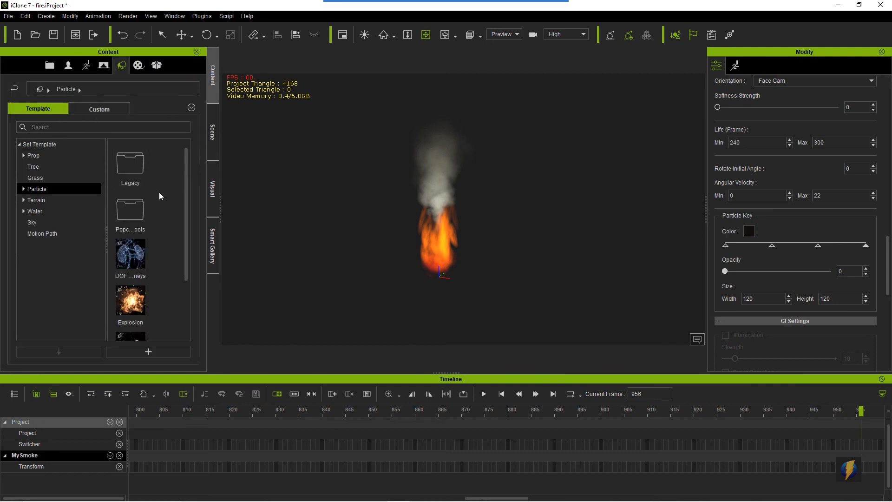
double_click(128, 167)
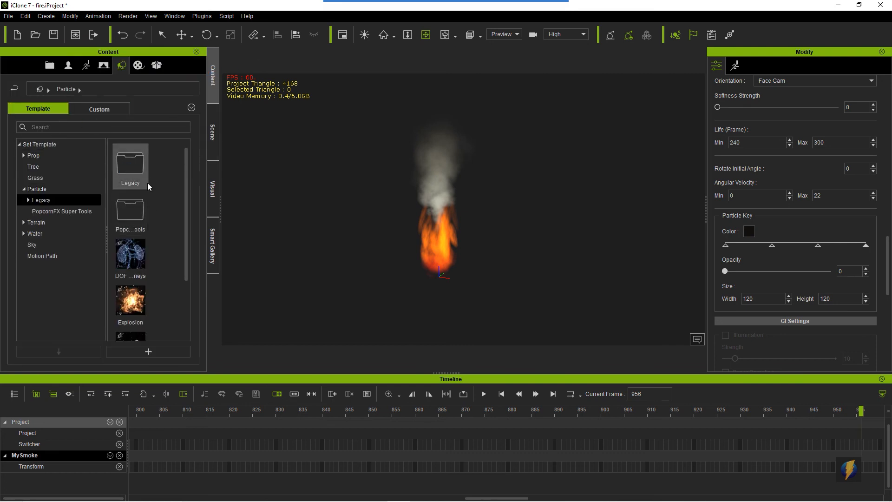
double_click(130, 259)
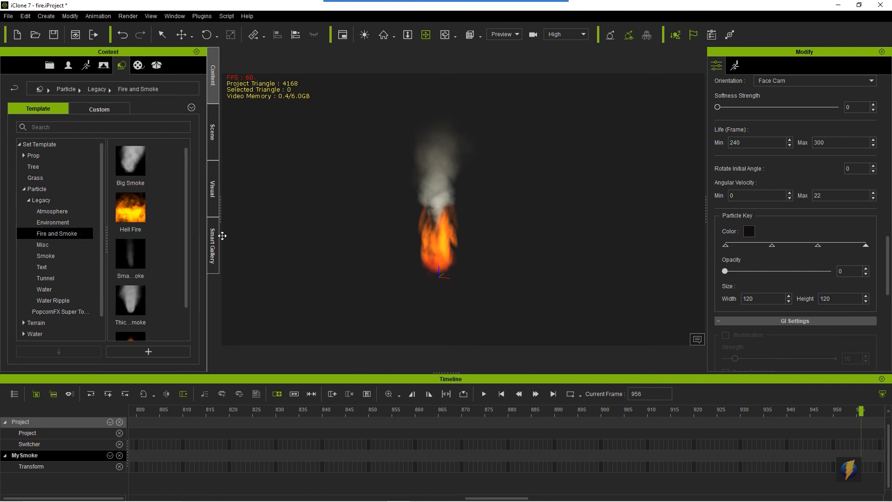
scroll(148, 236, "down", 1)
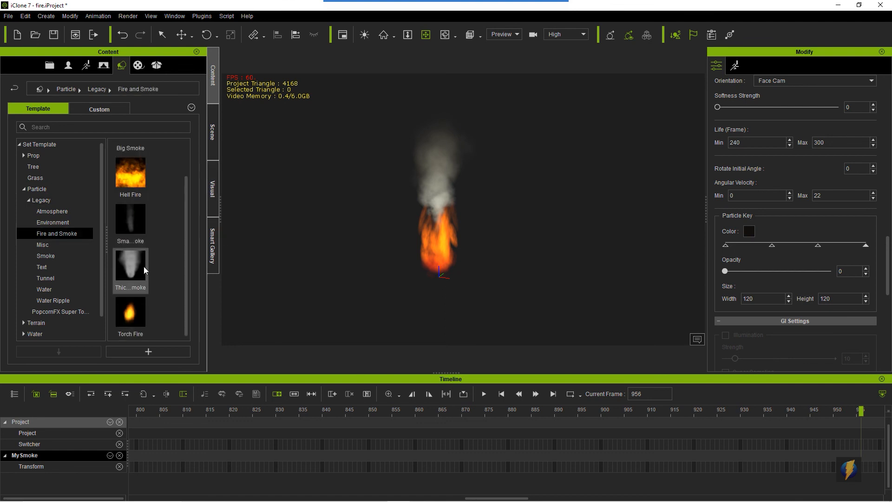
left_click_drag(133, 316, 547, 284)
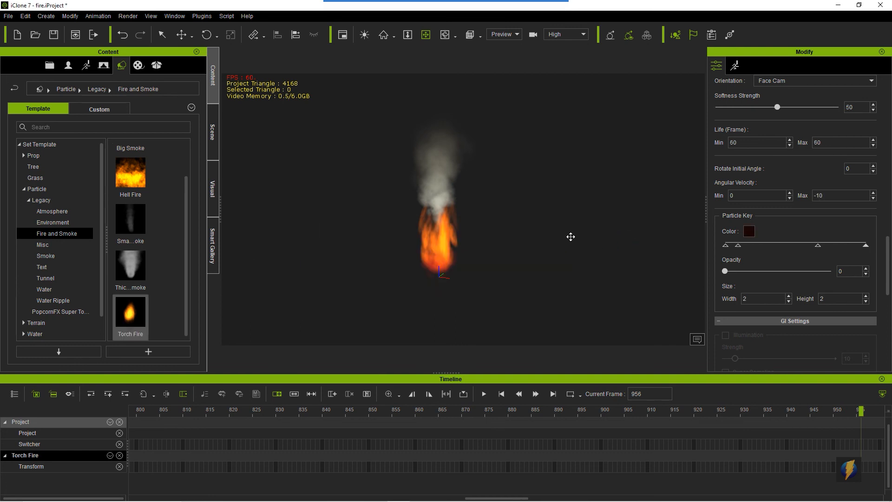
- Play the animation from the start and compare the Torch Fire particle with the custom fire and smoke
left_click(501, 394)
left_click(483, 394)
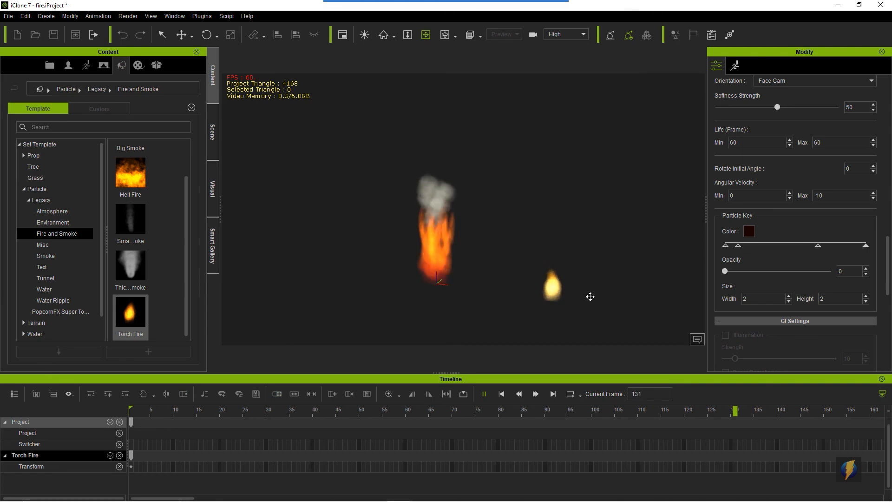
left_click_drag(563, 276, 467, 279)
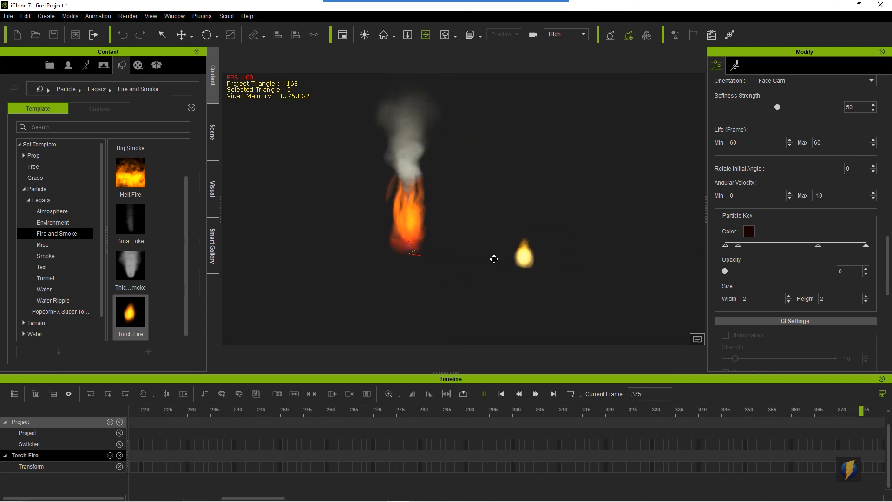
left_click_drag(499, 262, 476, 189)
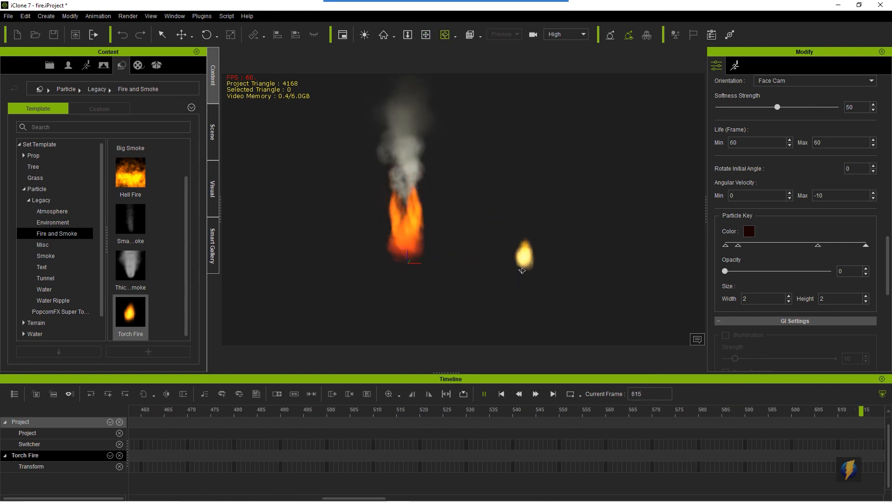